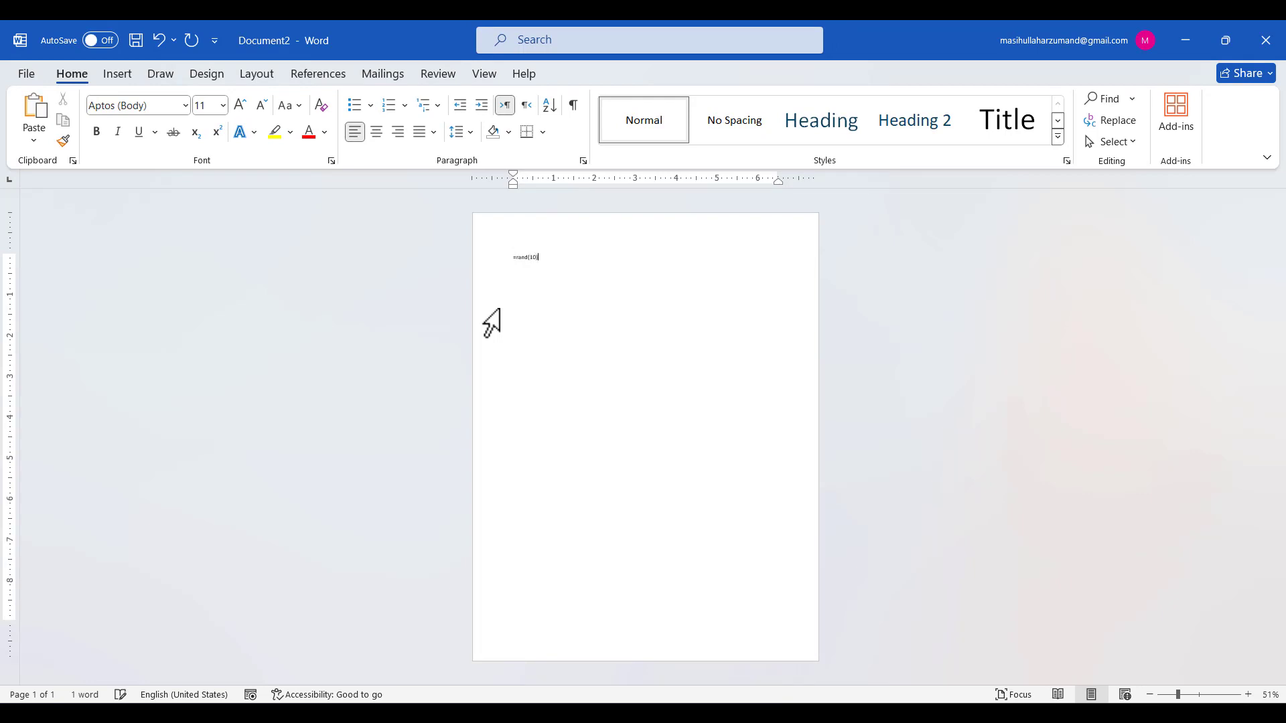
# Generate ten paragraphs of sample text from the =rand(10) formula
pyautogui.press('Return')
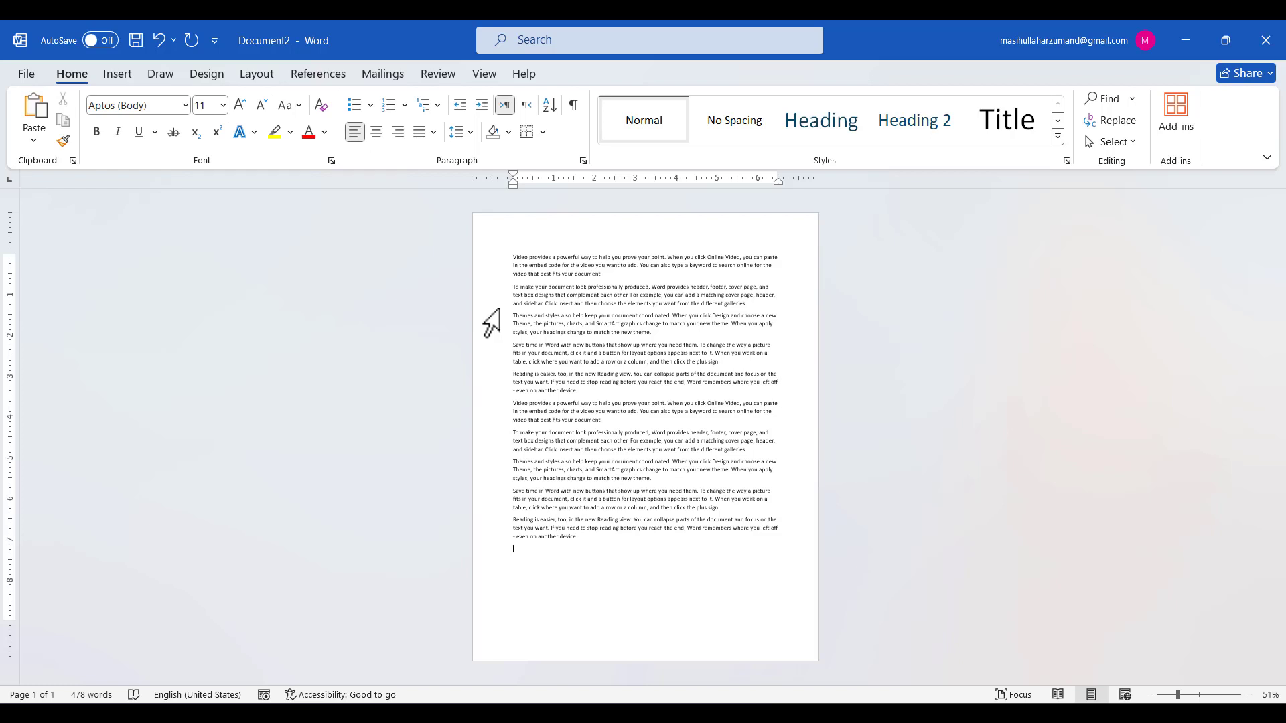
# Insert the picture Finalest from the Graphic Design (E:) drive below the sample text
pyautogui.click(122, 72)
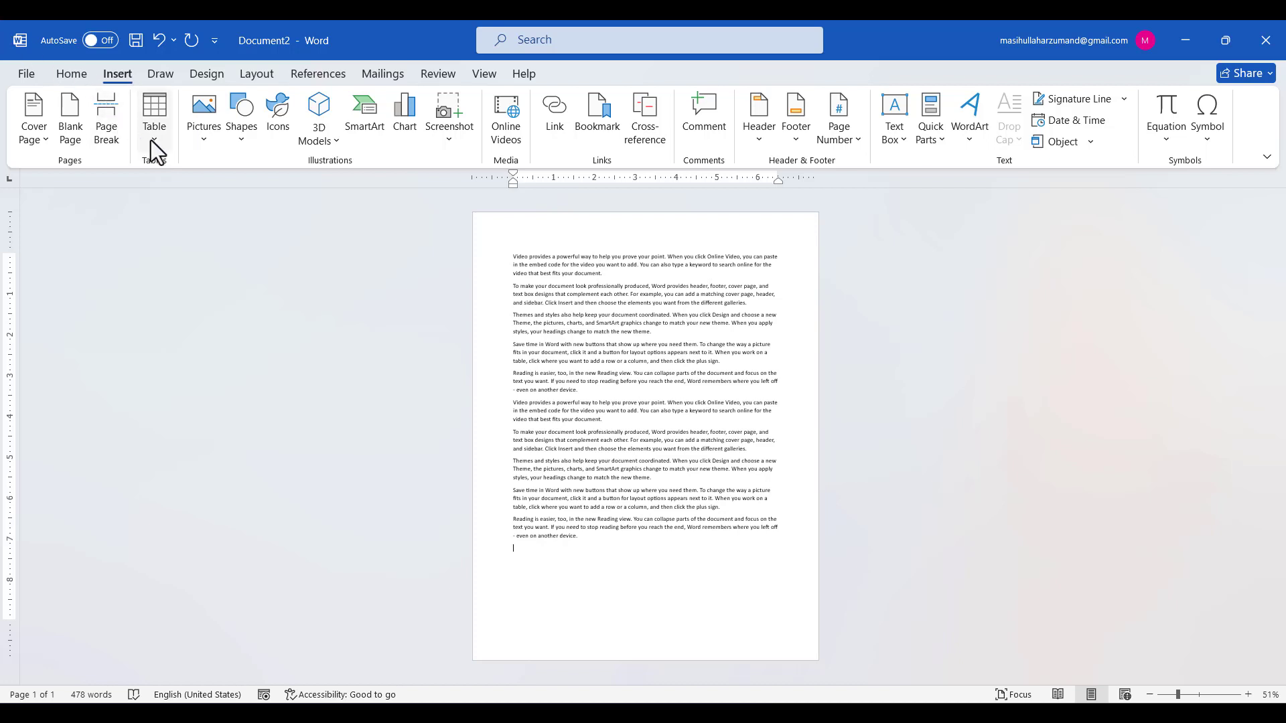
pyautogui.click(200, 142)
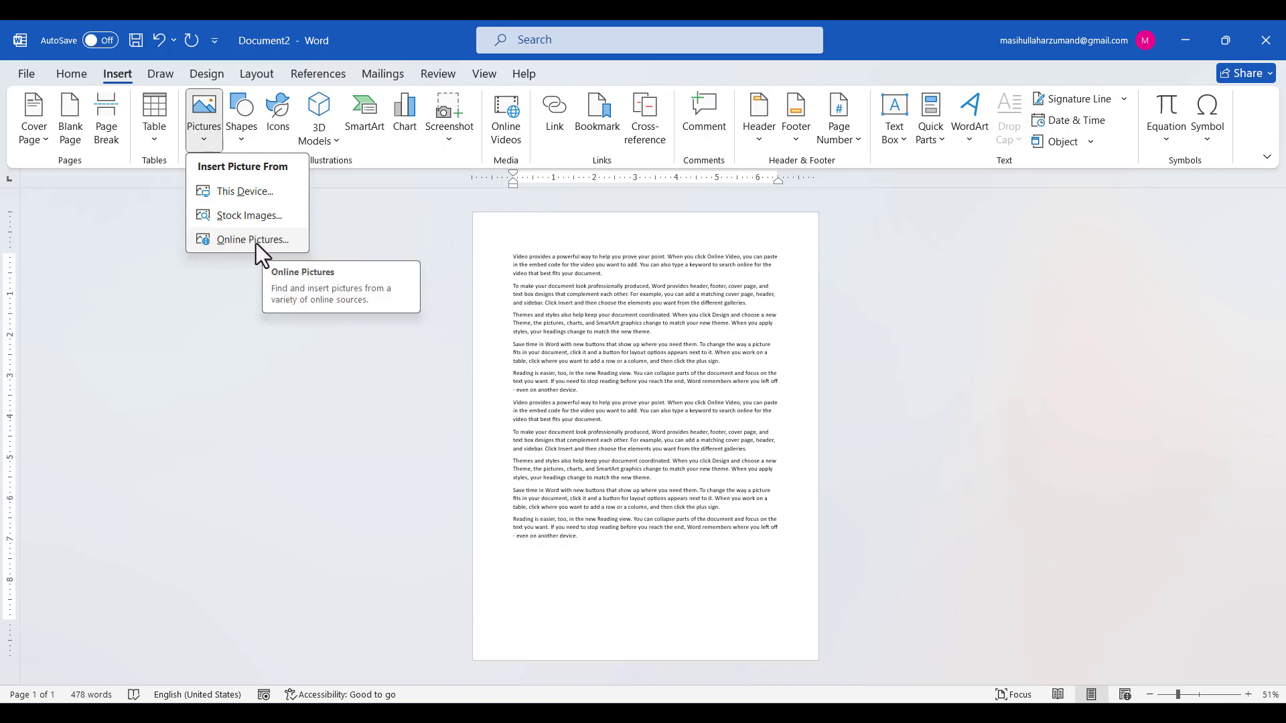
pyautogui.click(244, 194)
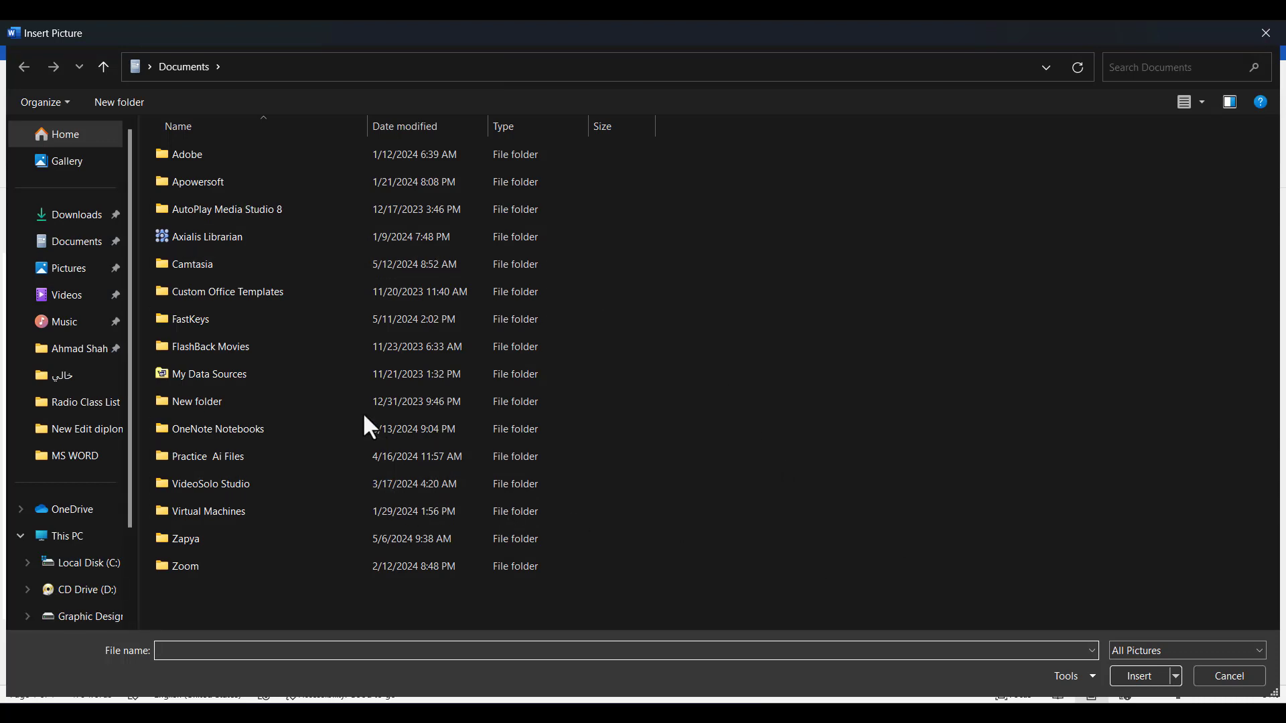
pyautogui.click(105, 618)
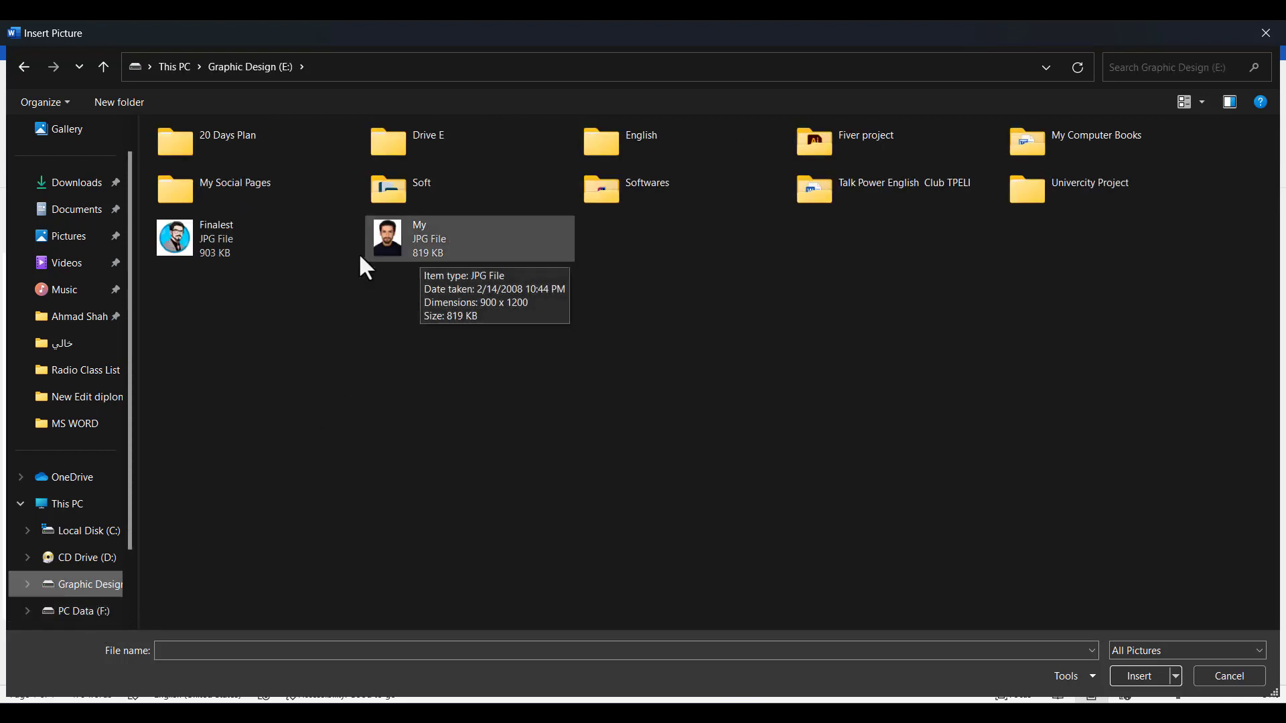
pyautogui.doubleClick(203, 239)
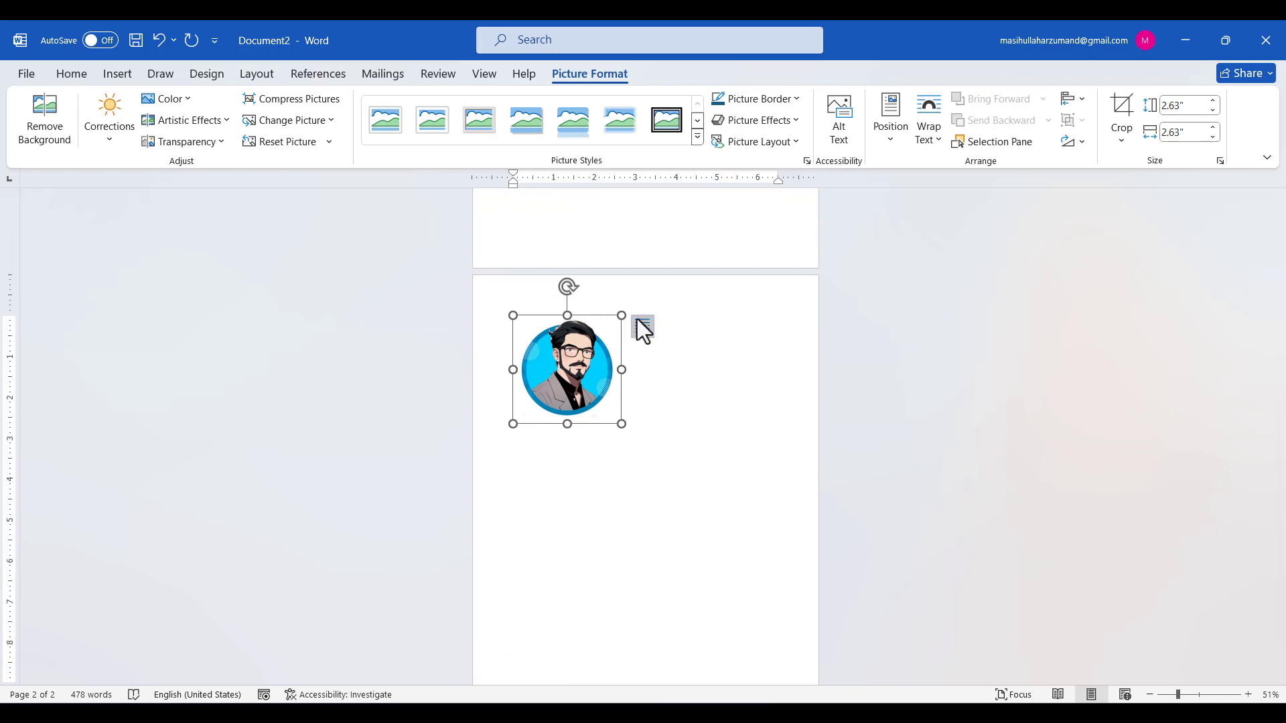
# Try the Behind Text layout on the picture, and settle on Tight text wrapping
pyautogui.click(643, 326)
pyautogui.click(681, 395)
pyautogui.click(642, 326)
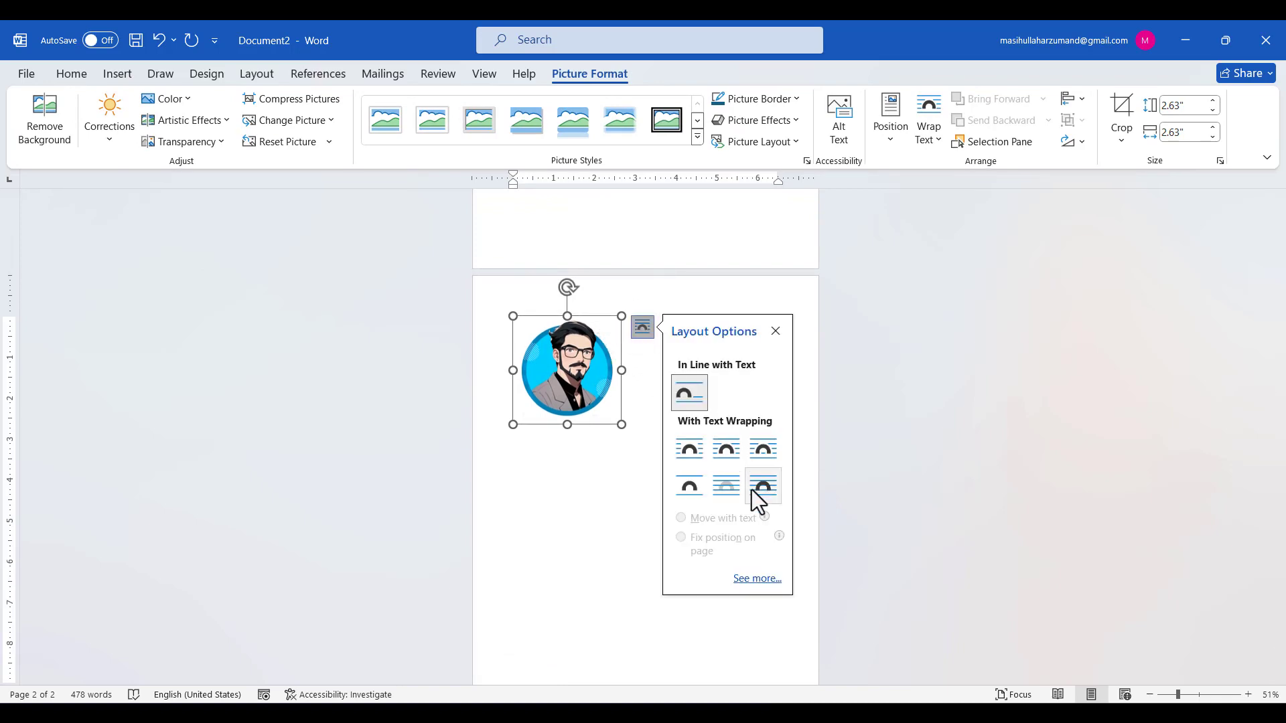
pyautogui.click(724, 493)
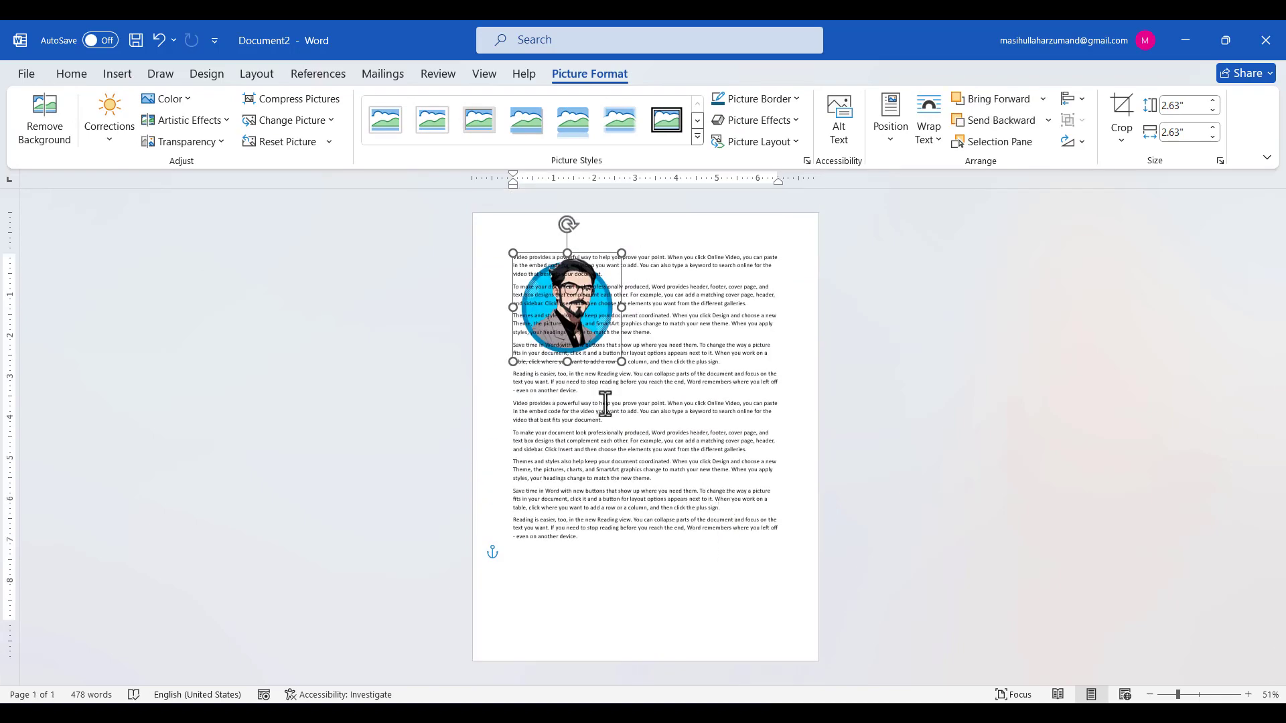
pyautogui.click(689, 386)
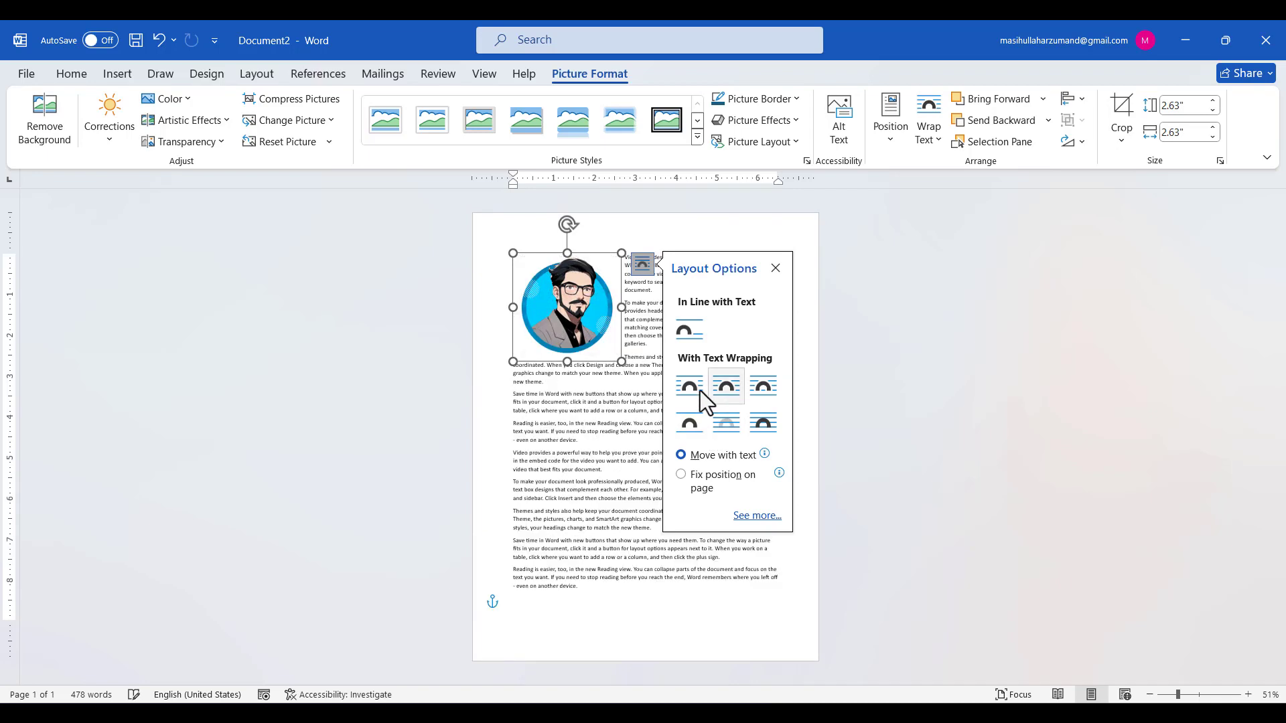
# Move the picture to the lower-right part of the text and enlarge it to about 3.78 by 3.78 inches
pyautogui.moveTo(568, 320); pyautogui.dragTo(710, 523)
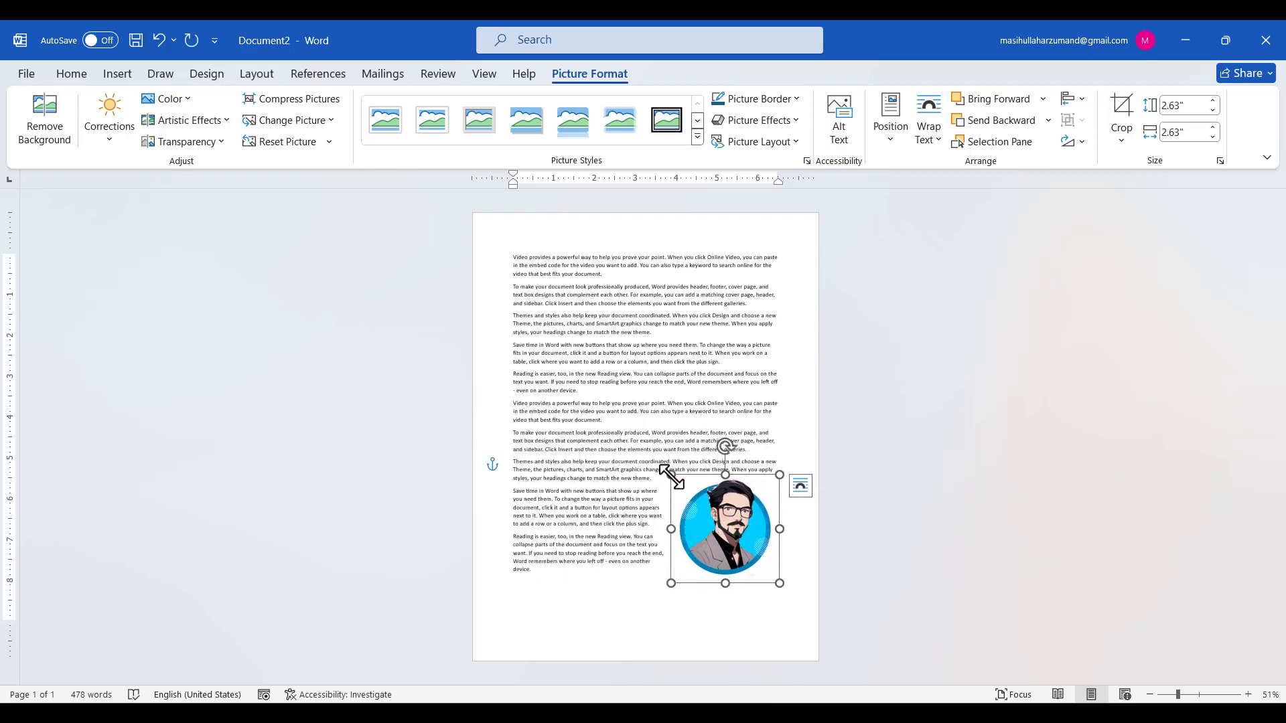
pyautogui.moveTo(671, 475); pyautogui.dragTo(623, 456)
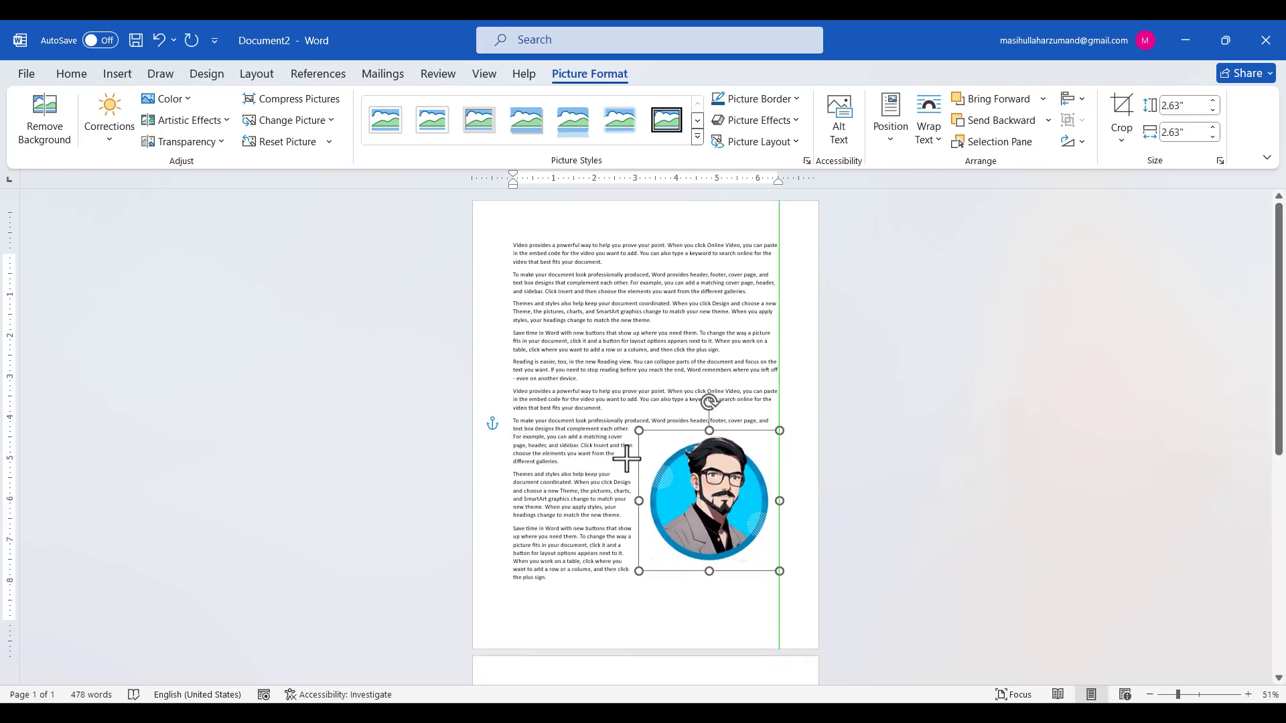
pyautogui.click(805, 521)
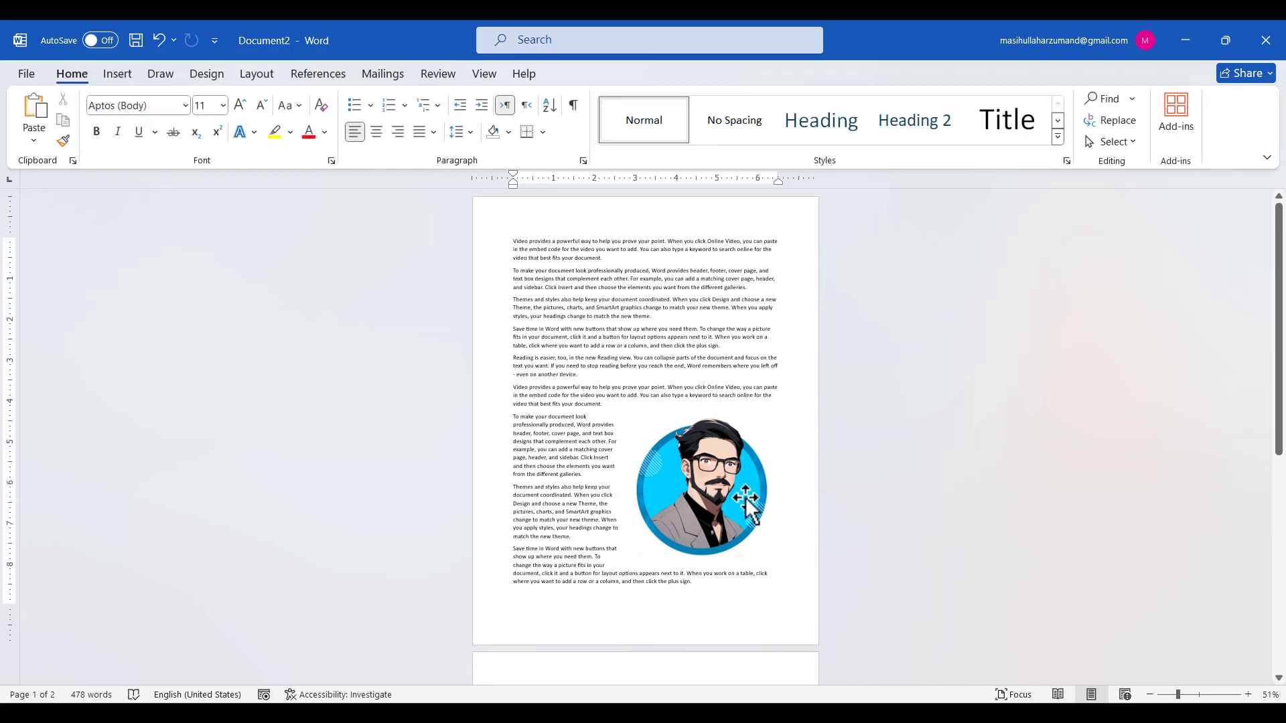
# Move the picture to the middle of the text so that paragraphs wrap on both sides
pyautogui.moveTo(677, 469); pyautogui.dragTo(647, 401)
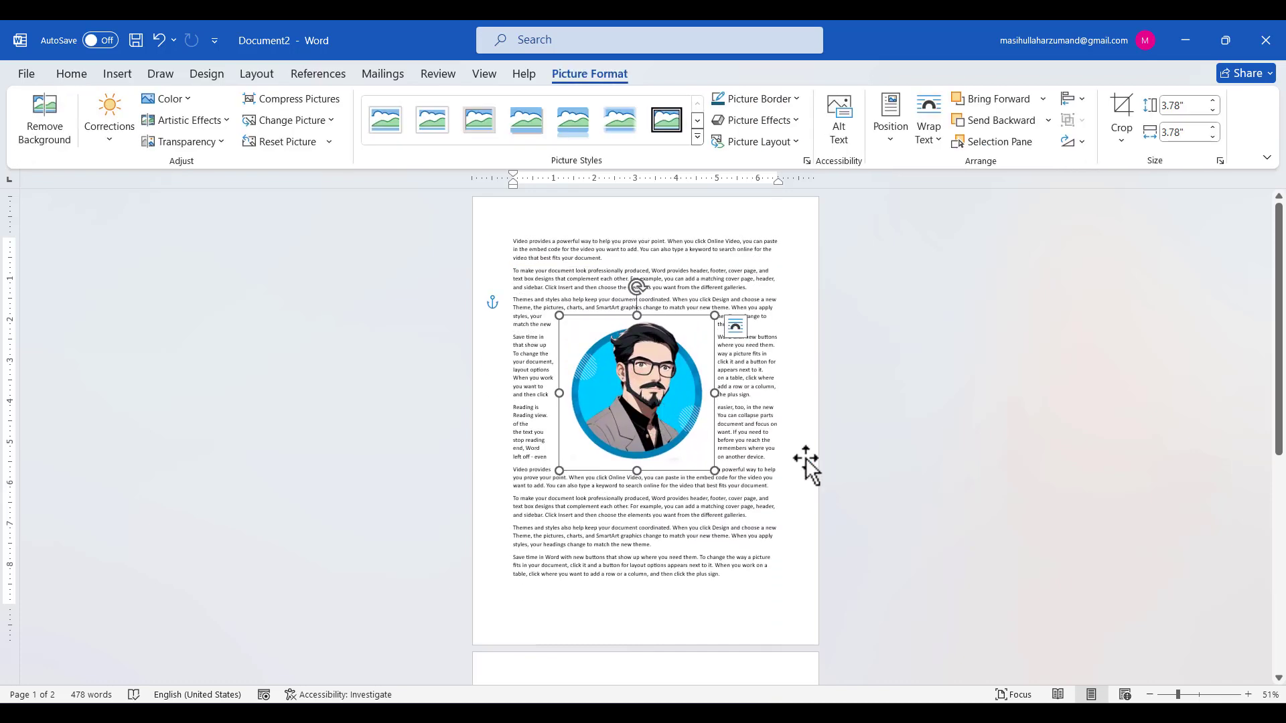
pyautogui.click(805, 457)
pyautogui.click(690, 408)
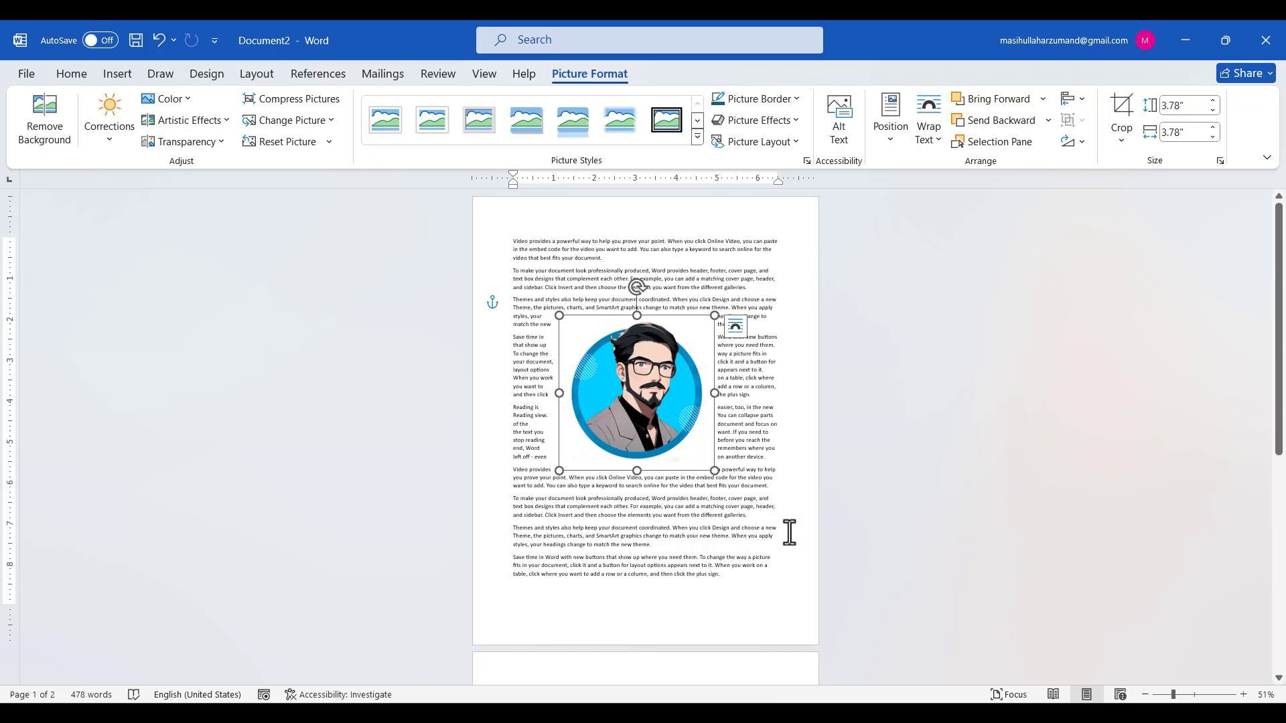
pyautogui.click(741, 534)
# Start background removal on the portrait picture in the middle of the text
pyautogui.scroll(3, 743, 536)
pyautogui.scroll(3, 743, 536)
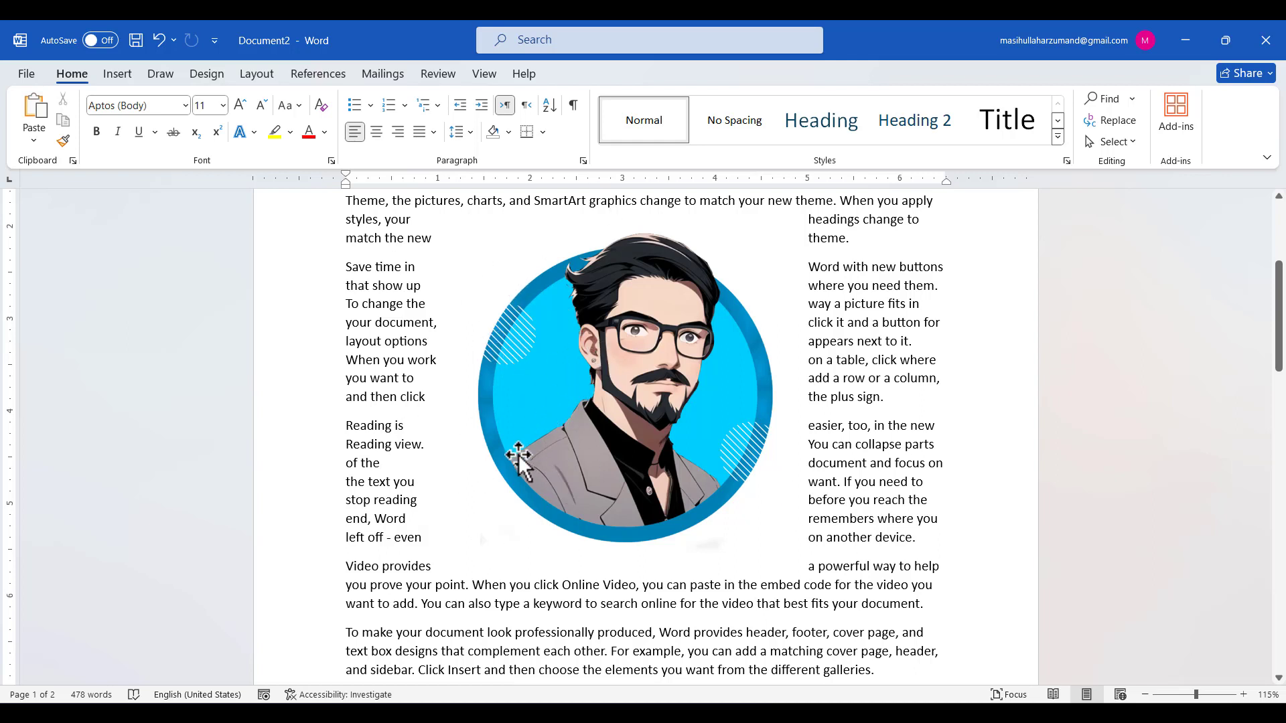
pyautogui.click(519, 362)
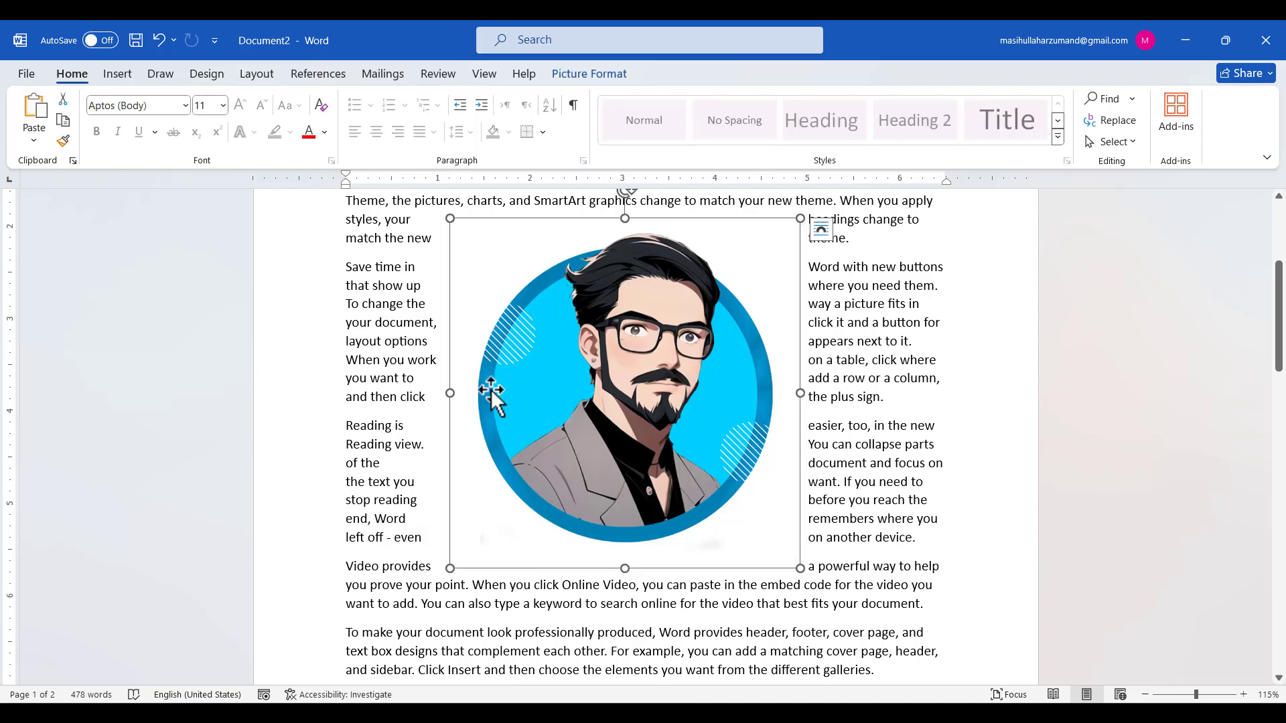
pyautogui.click(581, 70)
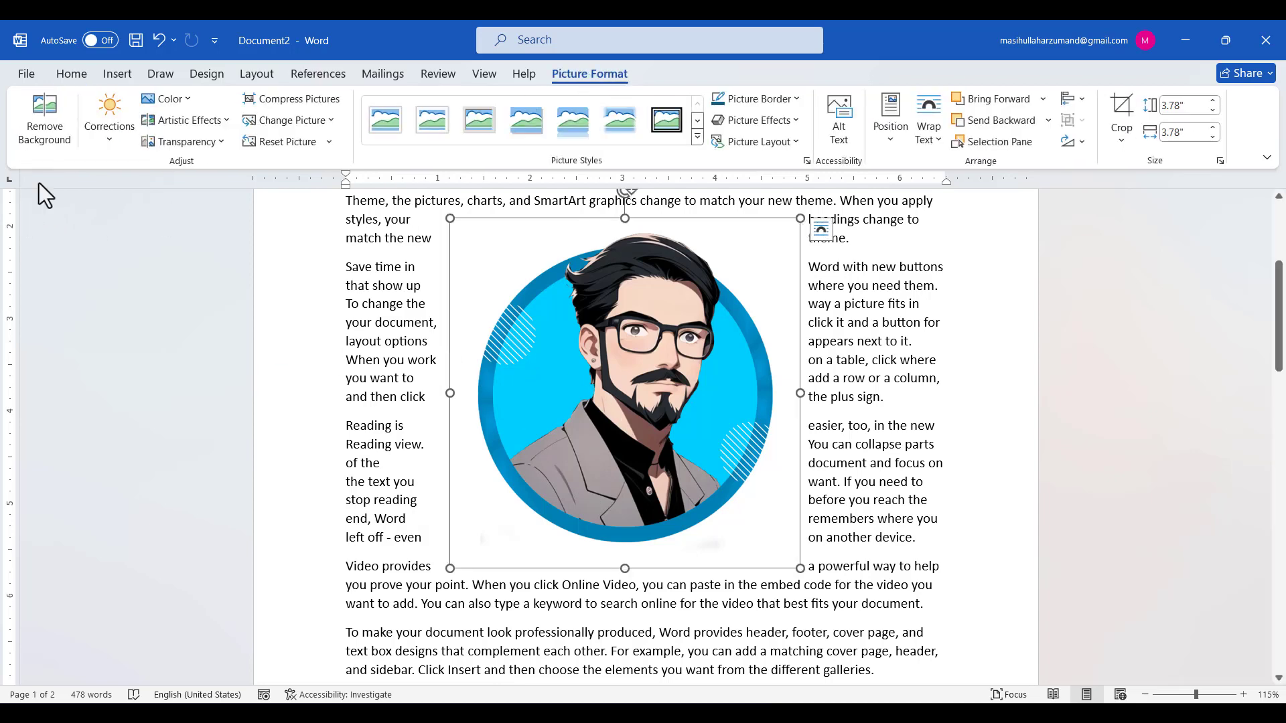
pyautogui.click(45, 123)
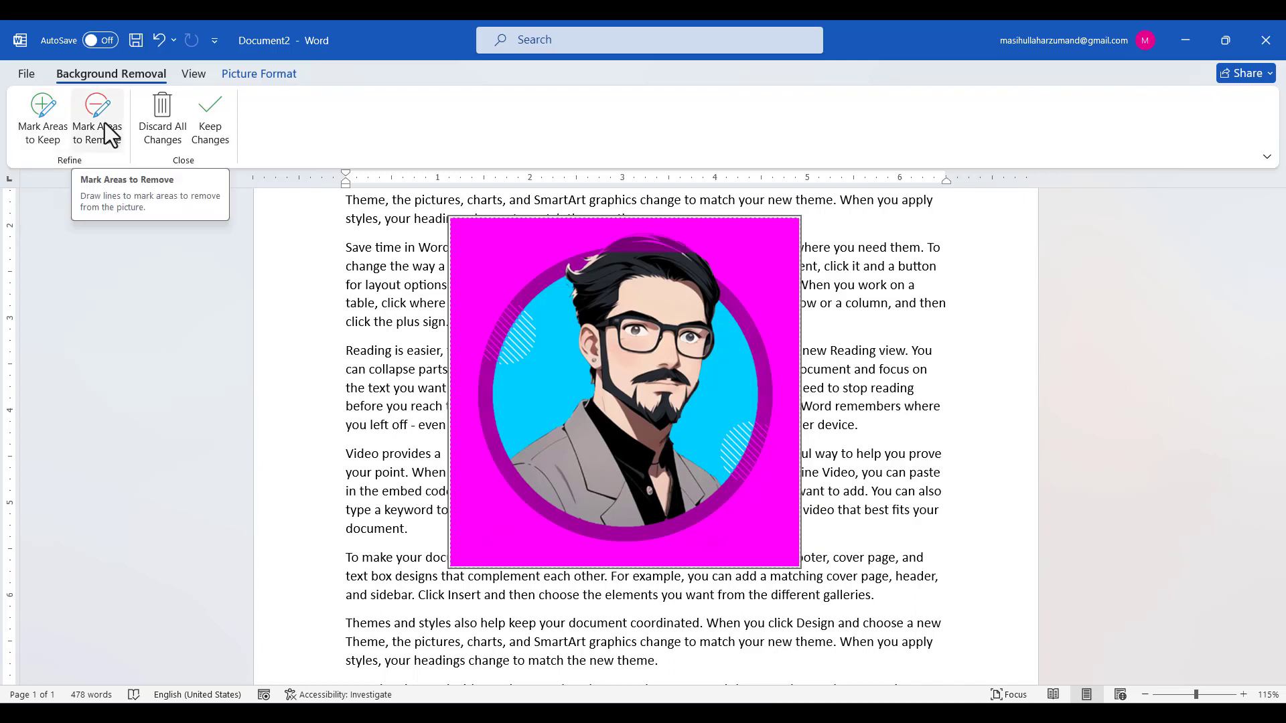
# Mark the left, lower and right parts of the blue ring around the portrait as areas to keep
pyautogui.click(37, 131)
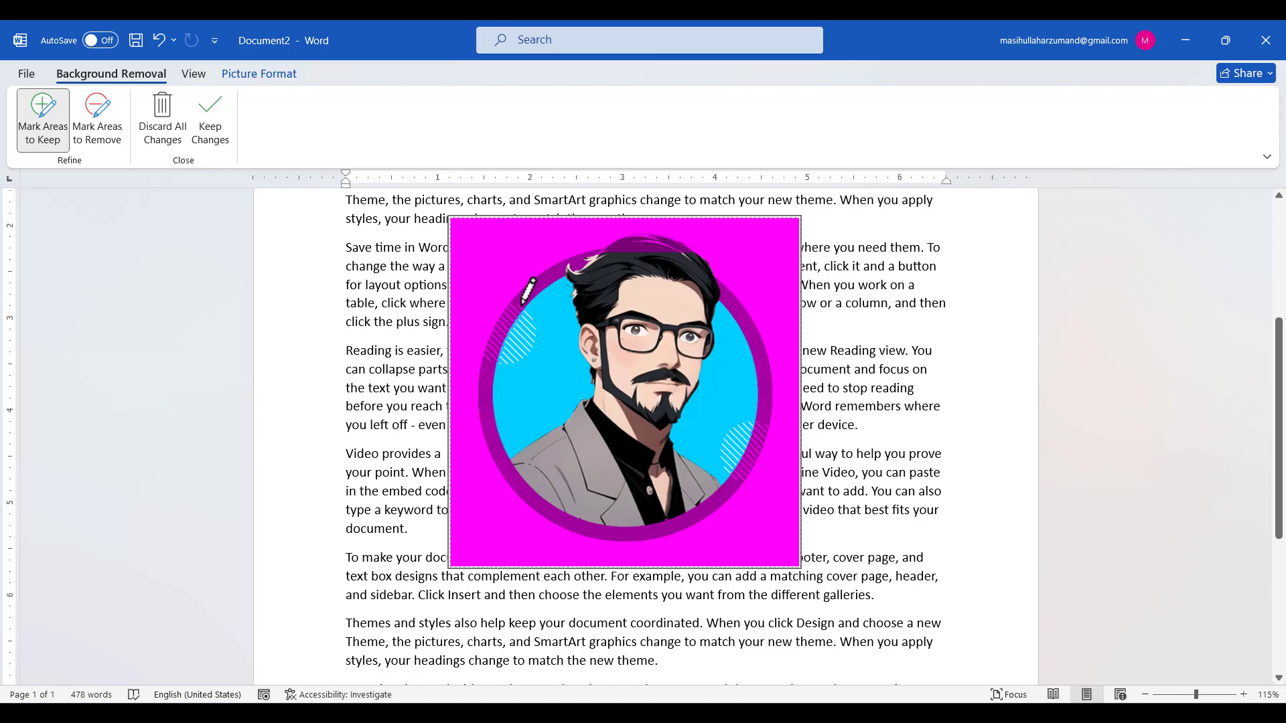
pyautogui.moveTo(524, 302); pyautogui.dragTo(542, 287)
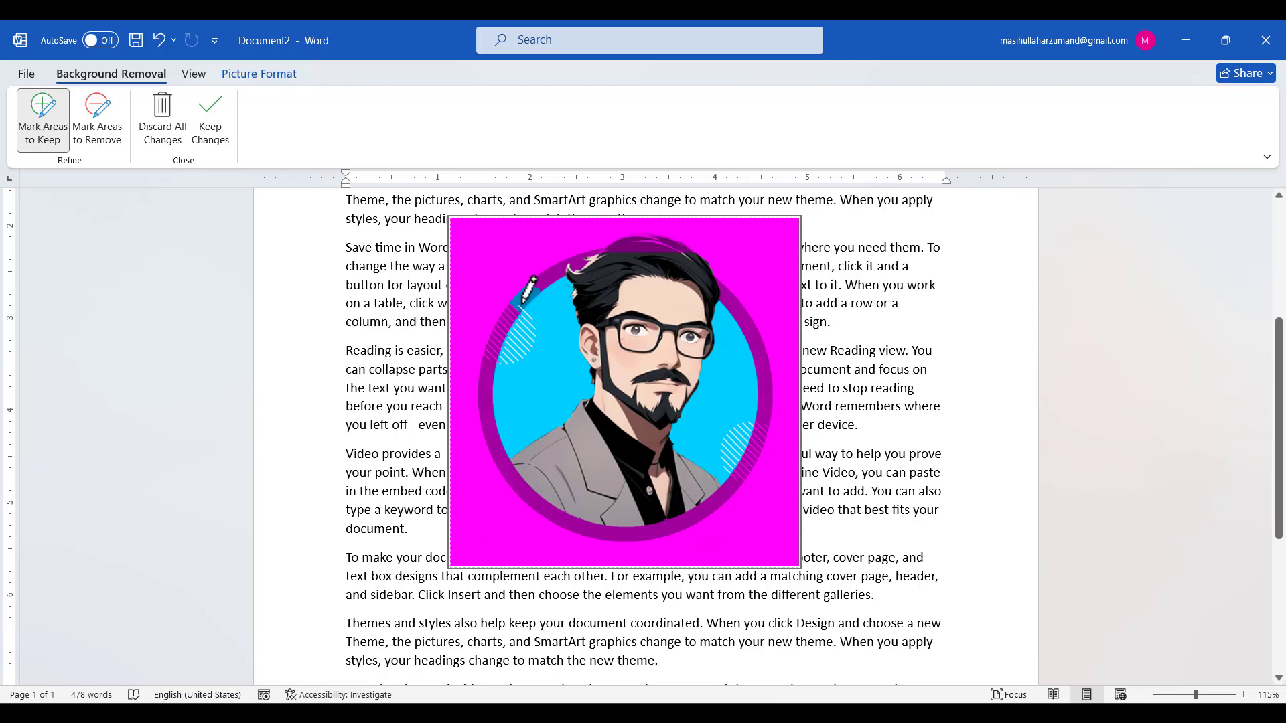
pyautogui.moveTo(518, 309); pyautogui.dragTo(489, 380)
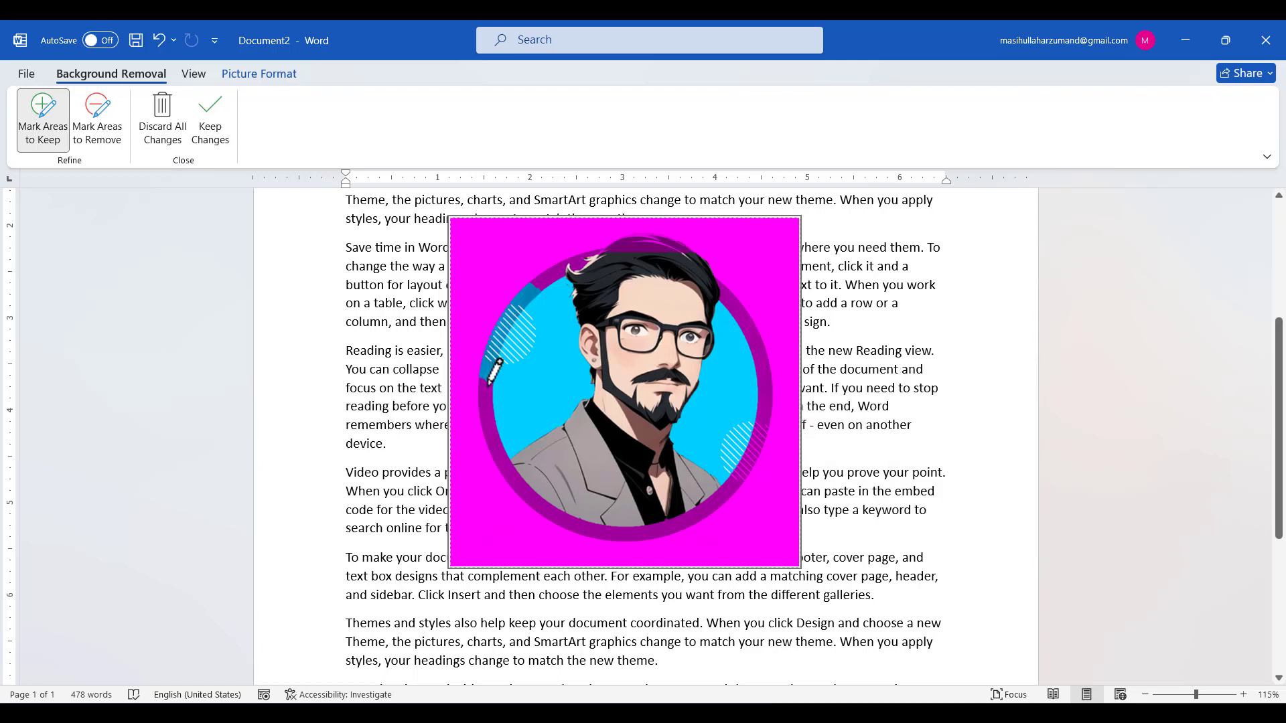
pyautogui.moveTo(486, 389)
pyautogui.mouseDown()
pyautogui.moveTo(507, 461)
pyautogui.moveTo(540, 501)
pyautogui.moveTo(577, 524)
pyautogui.moveTo(669, 531)
pyautogui.moveTo(727, 495)
pyautogui.moveTo(757, 428)
pyautogui.moveTo(766, 379)
pyautogui.moveTo(751, 312)
pyautogui.mouseUp()
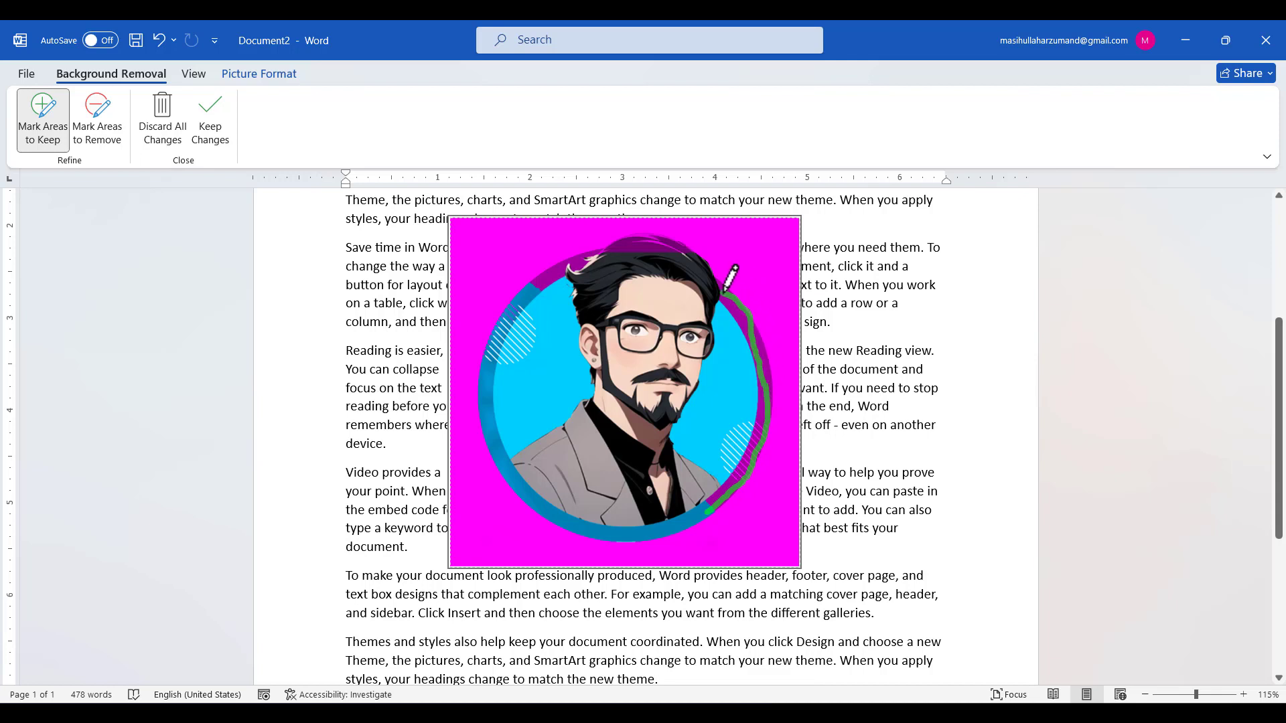
pyautogui.moveTo(725, 290); pyautogui.dragTo(724, 292)
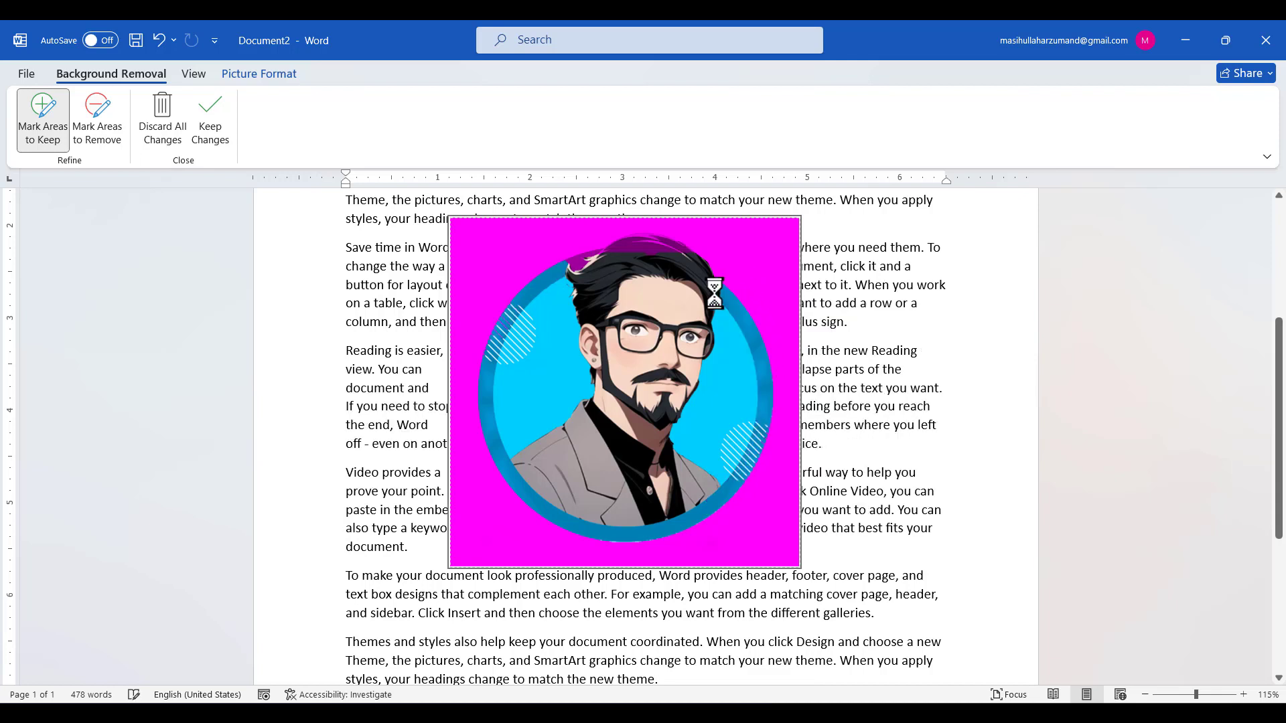
# Mark the top of the portrait's hair as an area to keep
pyautogui.moveTo(679, 250); pyautogui.dragTo(596, 239)
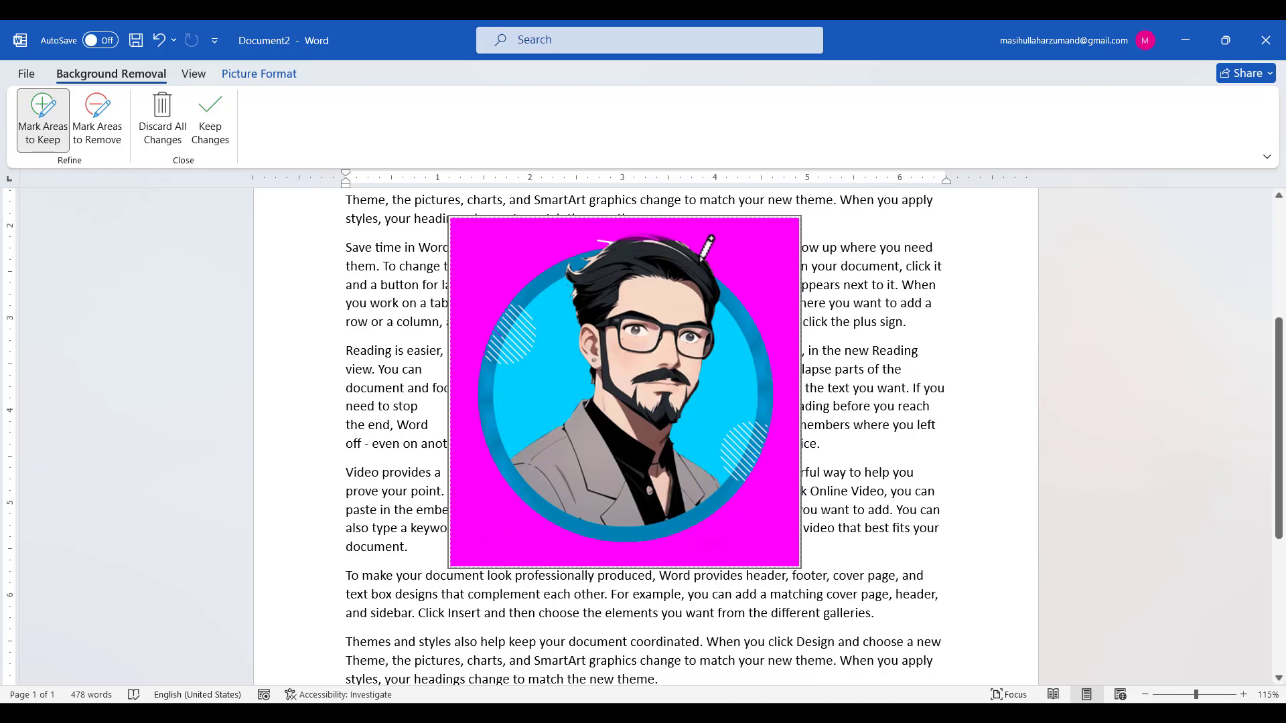
pyautogui.moveTo(664, 248); pyautogui.dragTo(681, 257)
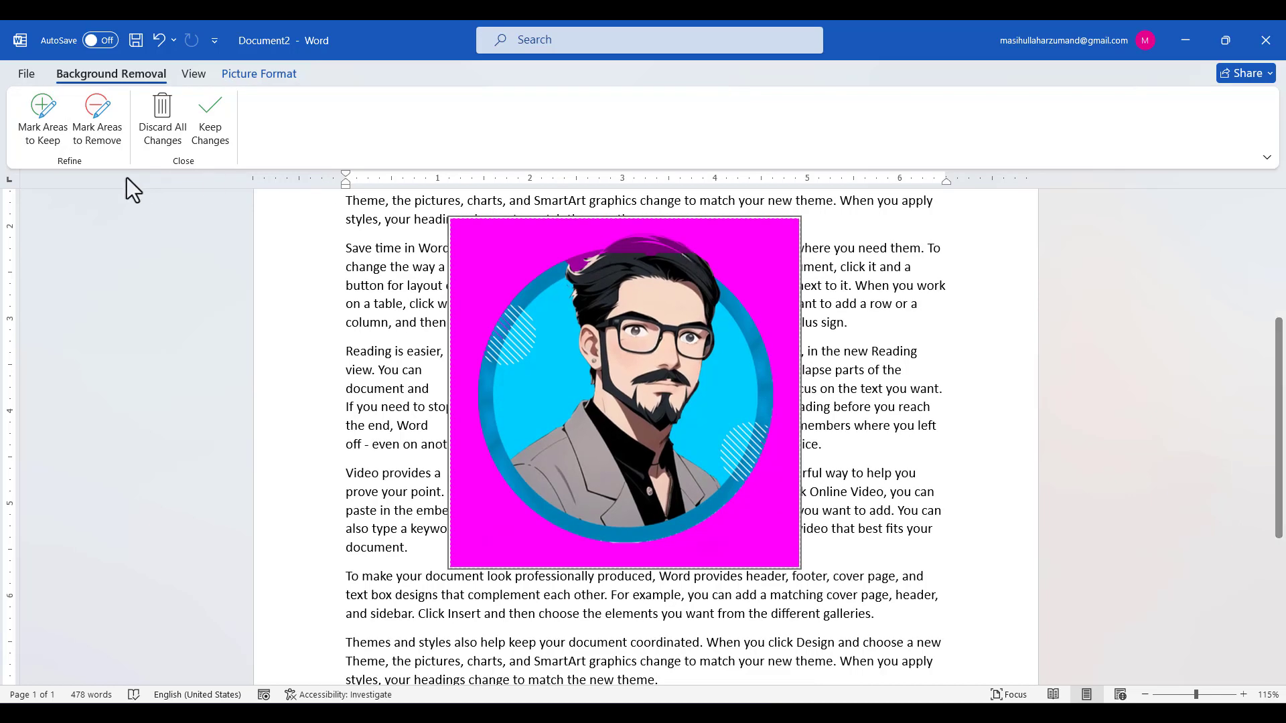
pyautogui.click(43, 120)
pyautogui.moveTo(687, 258); pyautogui.dragTo(613, 248)
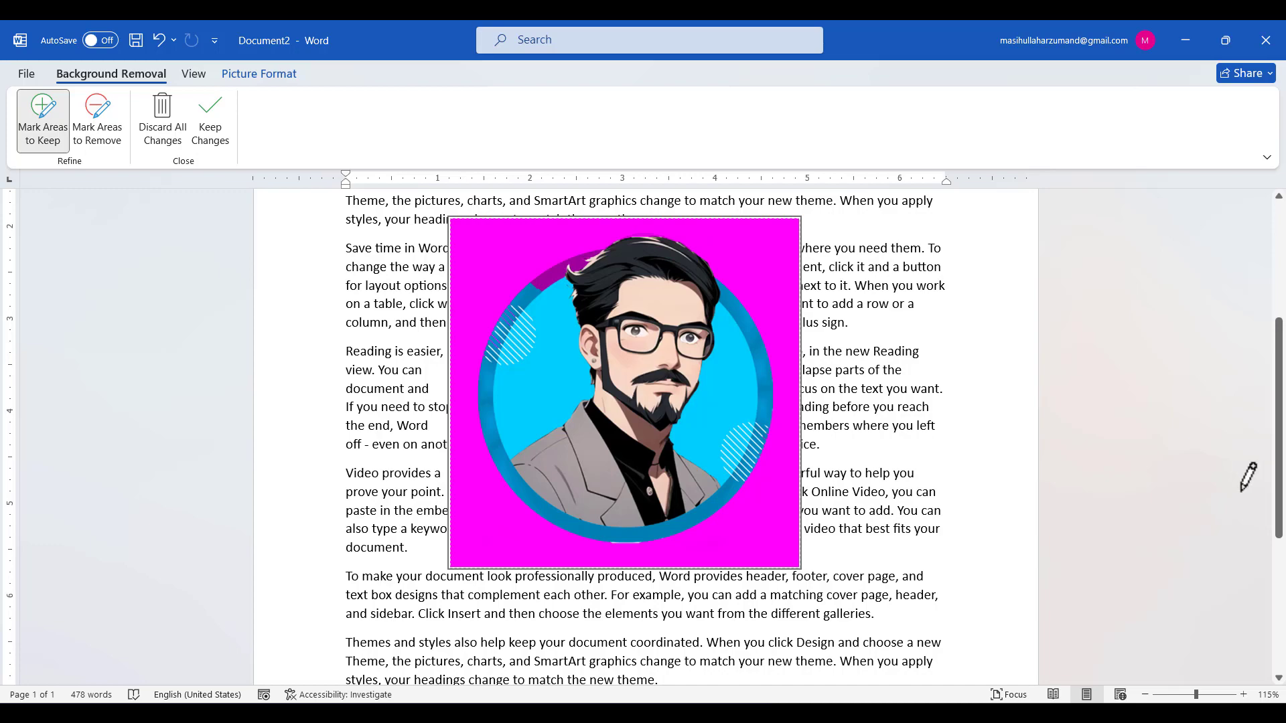
# Mark the remaining upper-left section of the blue ring to keep and apply the background removal
pyautogui.click(1242, 696)
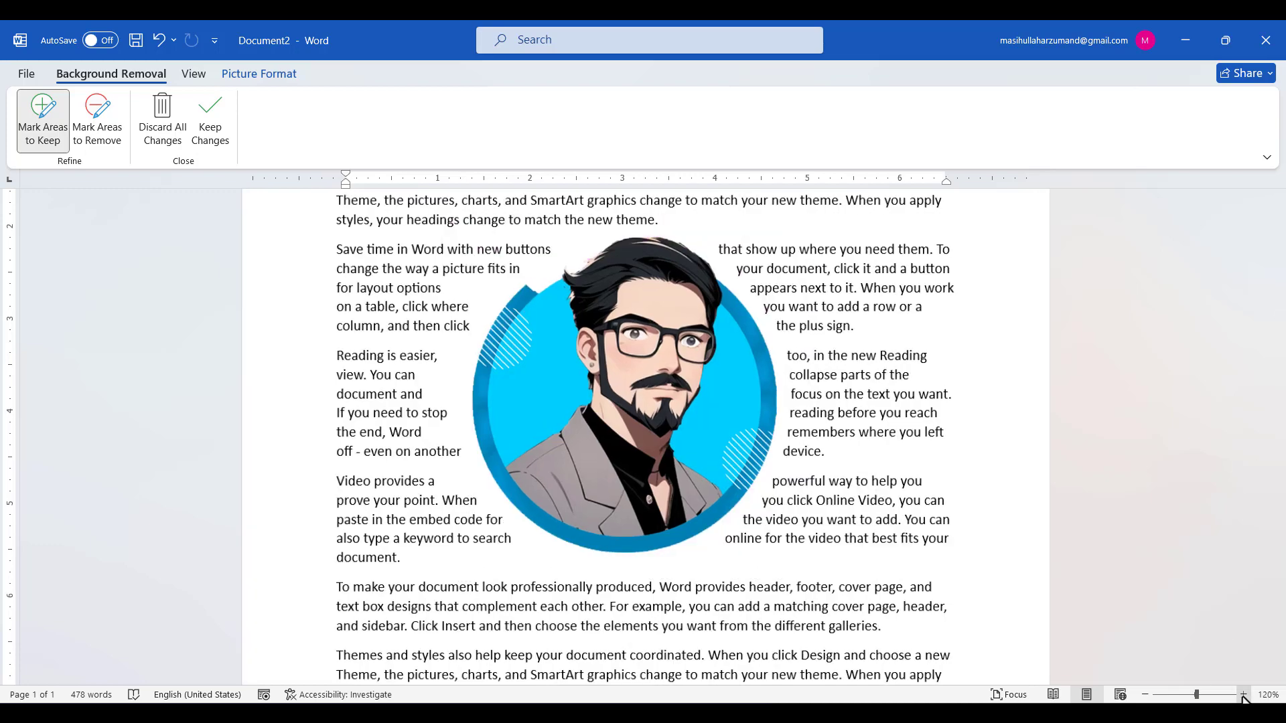
pyautogui.click(1243, 697)
pyautogui.click(1243, 697)
pyautogui.click(1243, 696)
pyautogui.click(1243, 696)
pyautogui.click(1242, 697)
pyautogui.click(1242, 696)
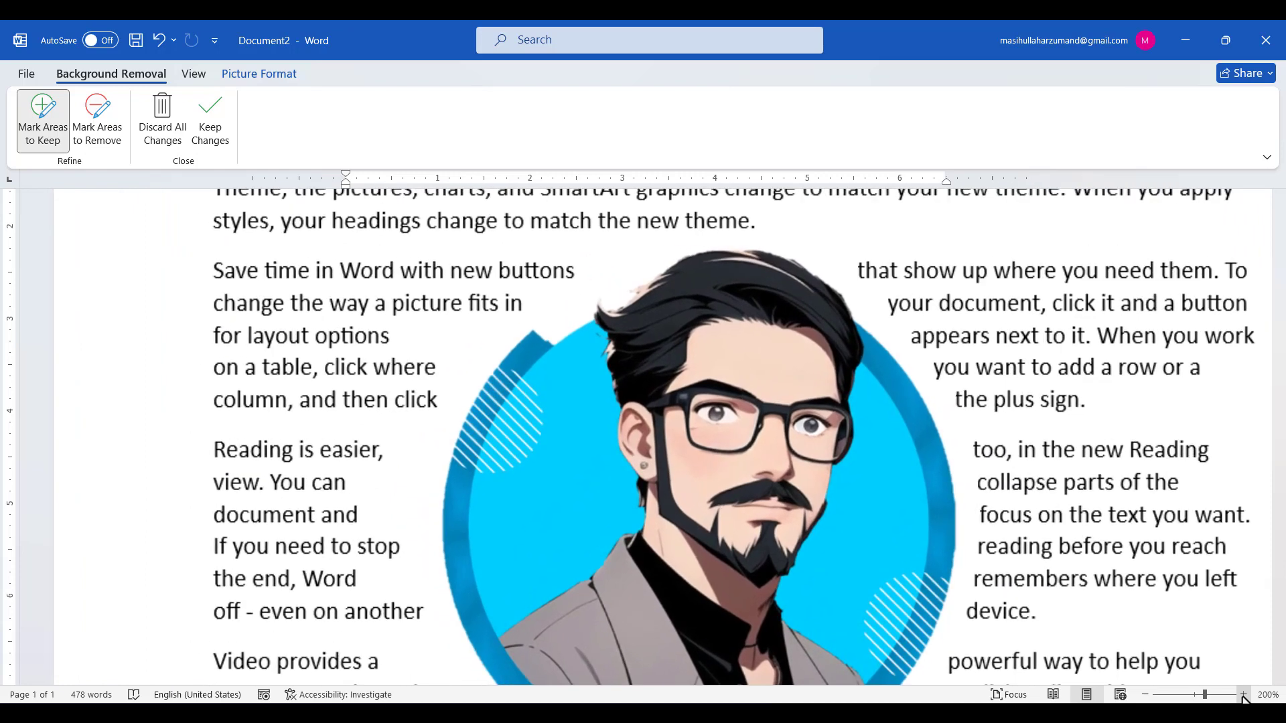
pyautogui.scroll(2, 726, 315)
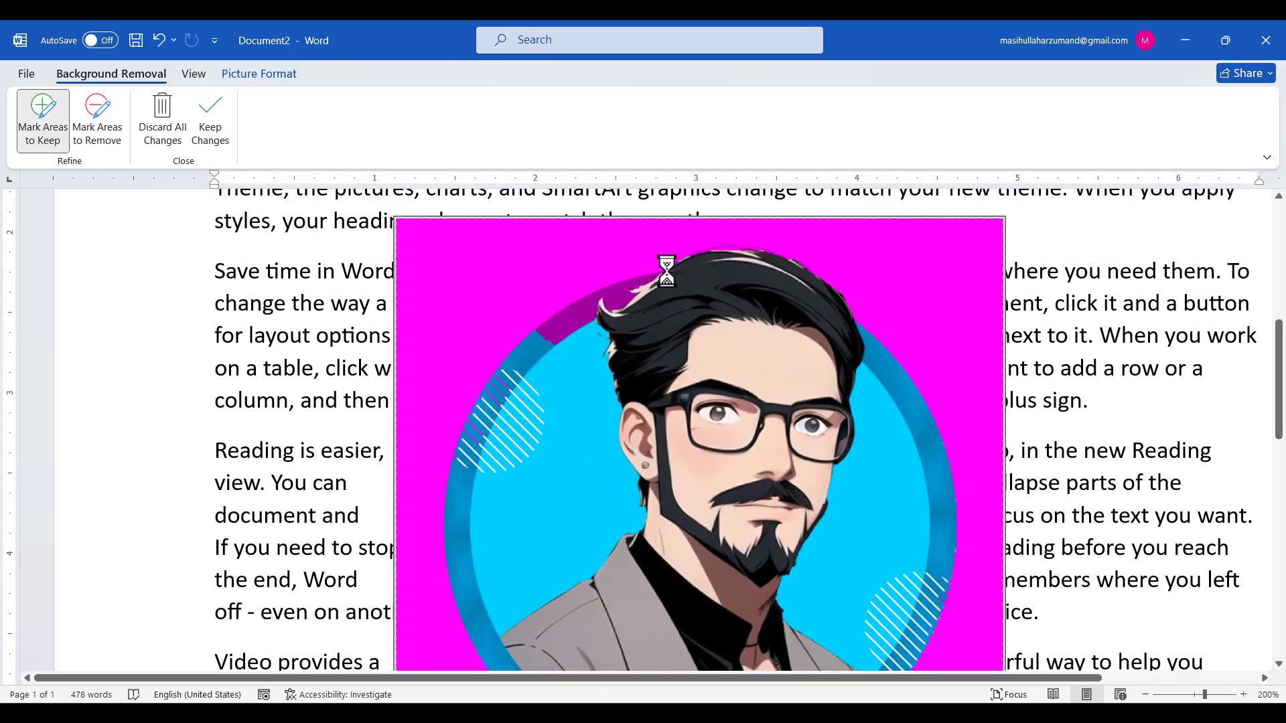
pyautogui.moveTo(668, 271); pyautogui.dragTo(594, 309)
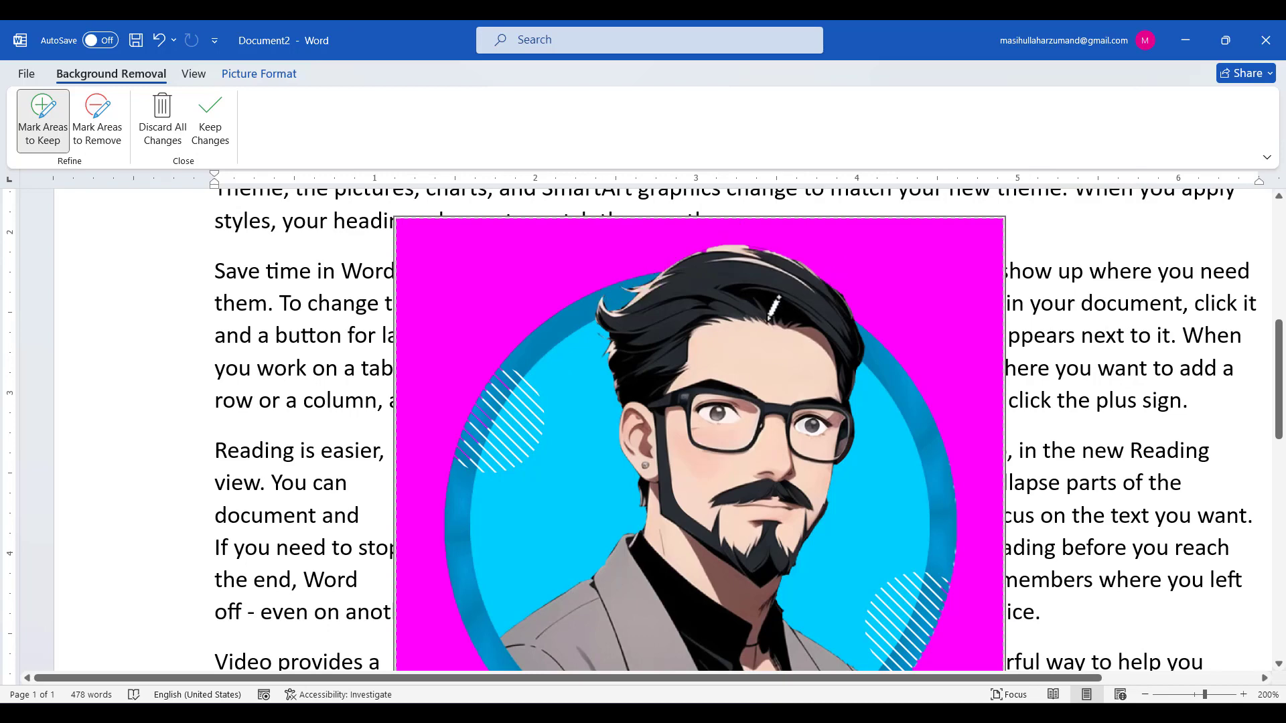
pyautogui.click(217, 114)
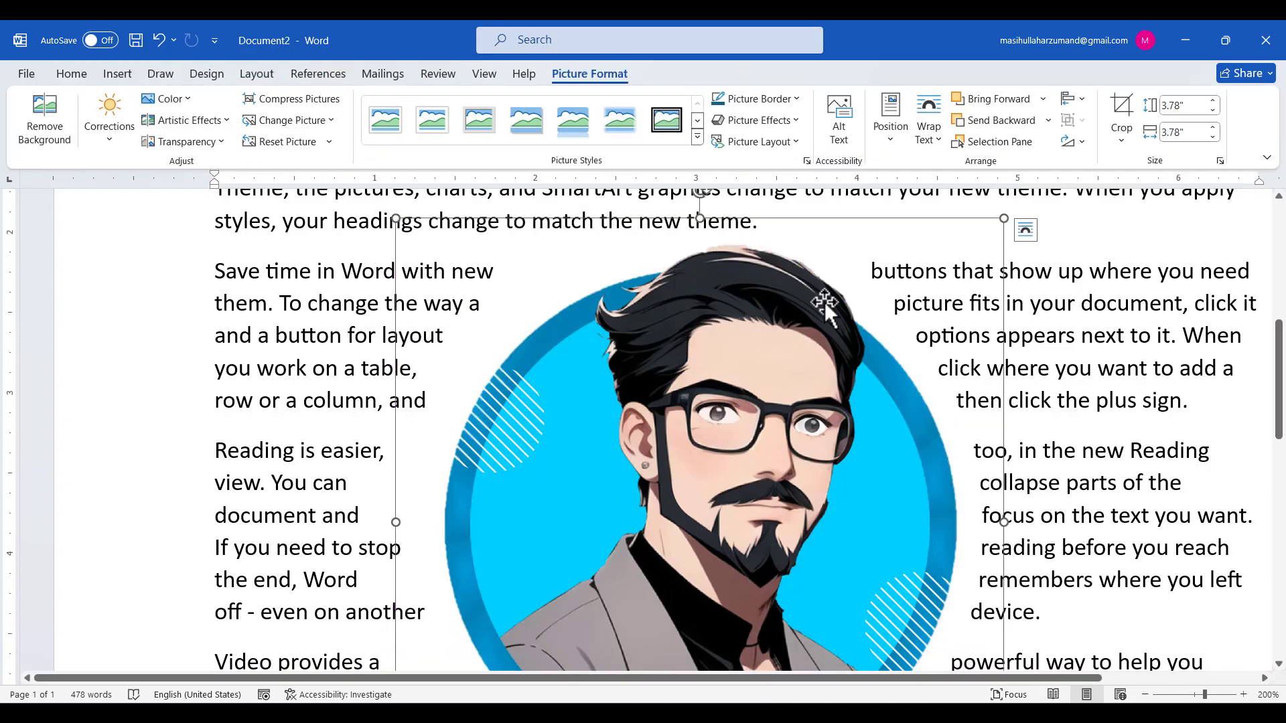
# Move the cut-out picture slightly up and to the right so the text flows around its contour
pyautogui.scroll(-11, 1015, 385)
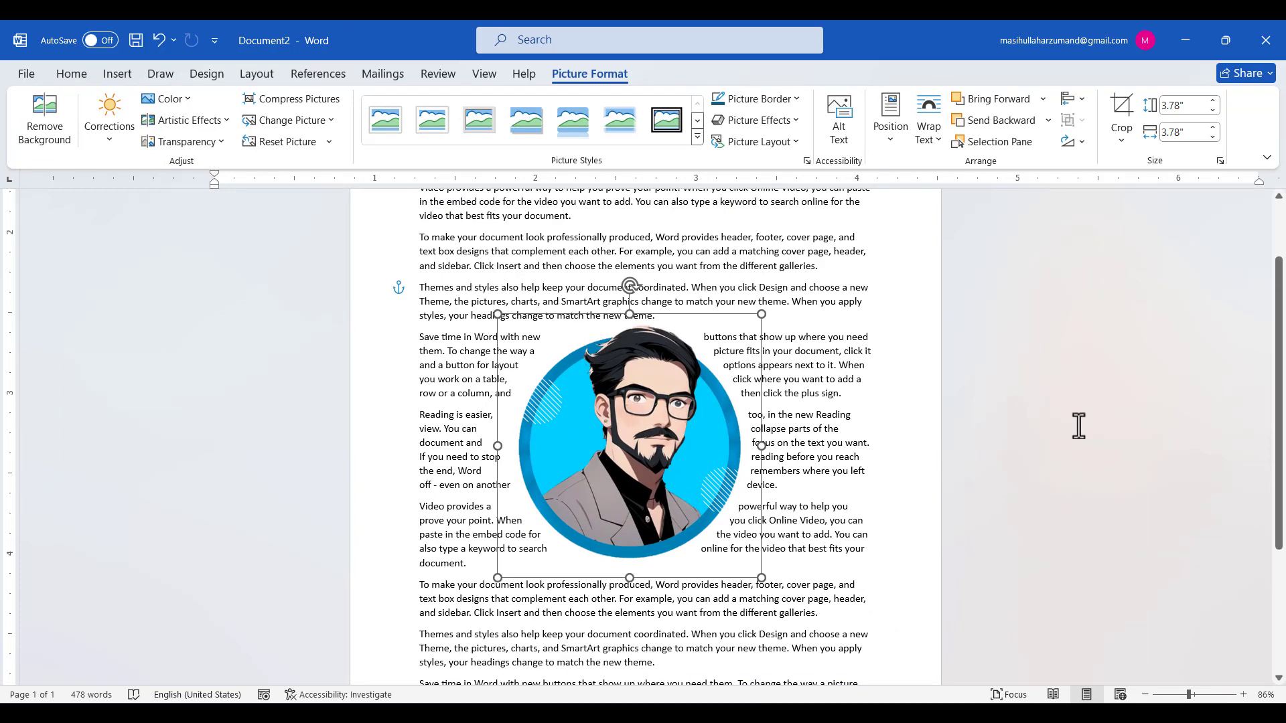
pyautogui.click(795, 445)
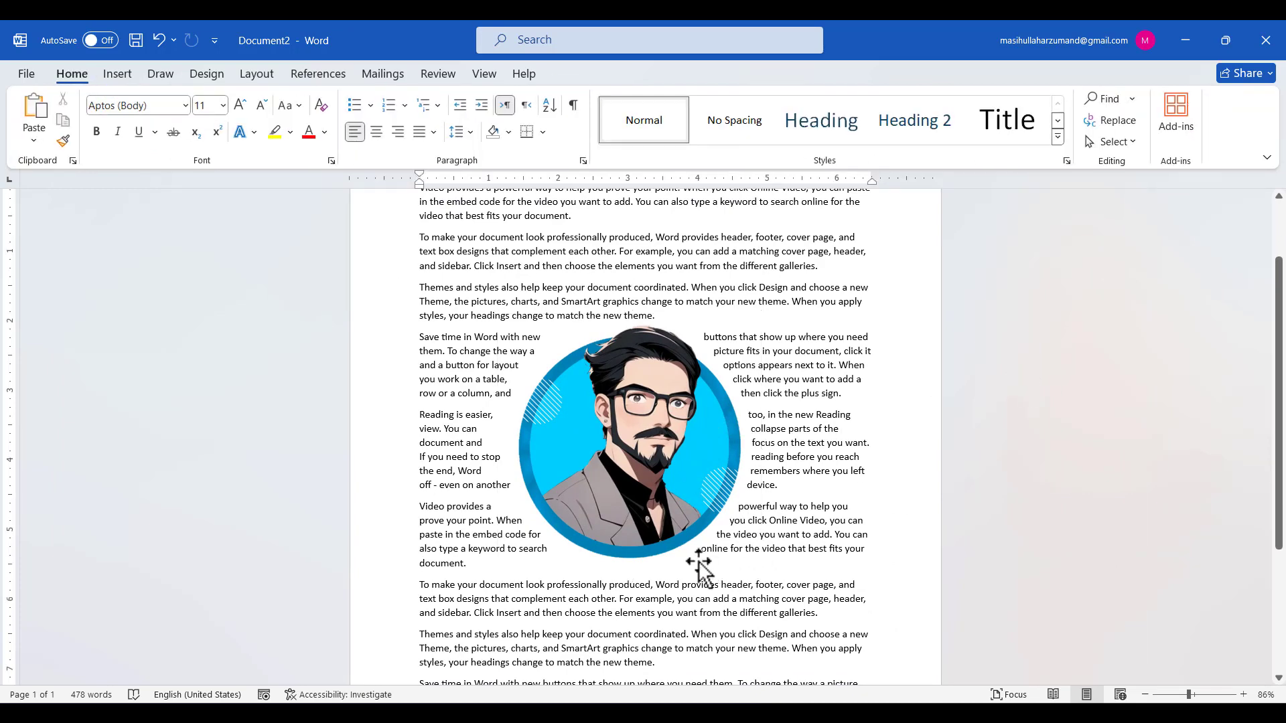
pyautogui.moveTo(696, 561); pyautogui.dragTo(702, 411)
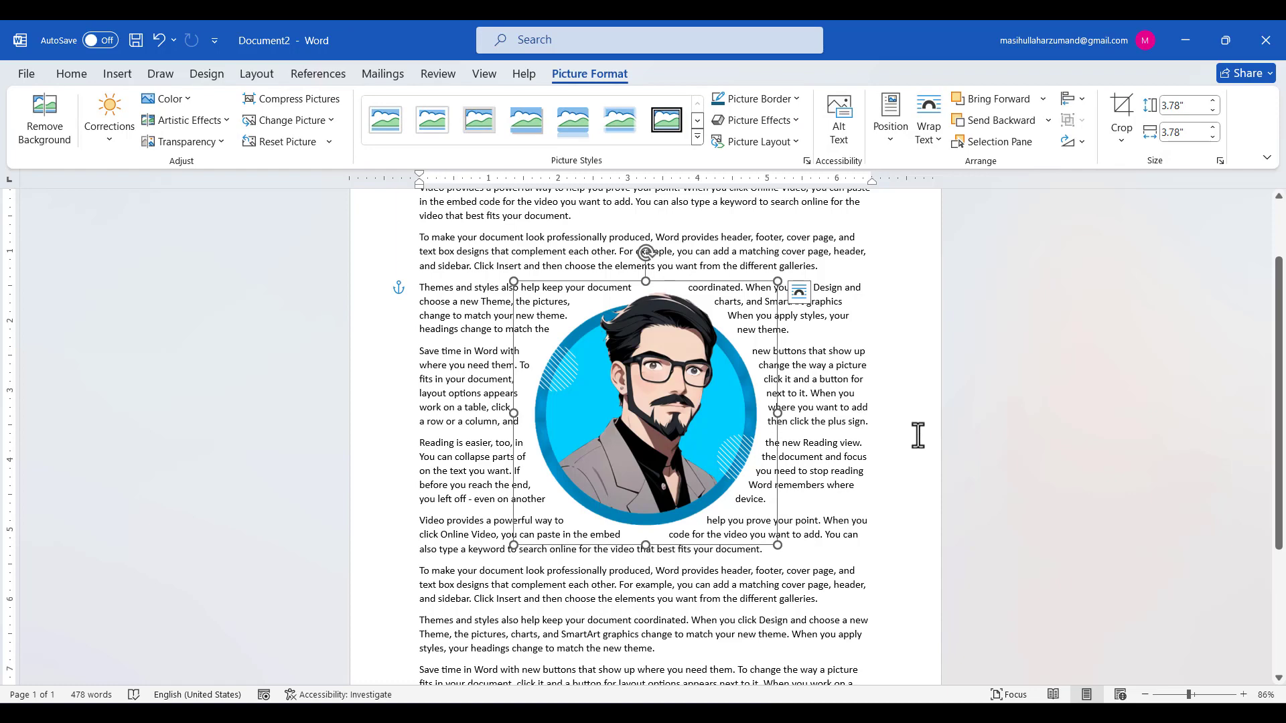
pyautogui.click(900, 559)
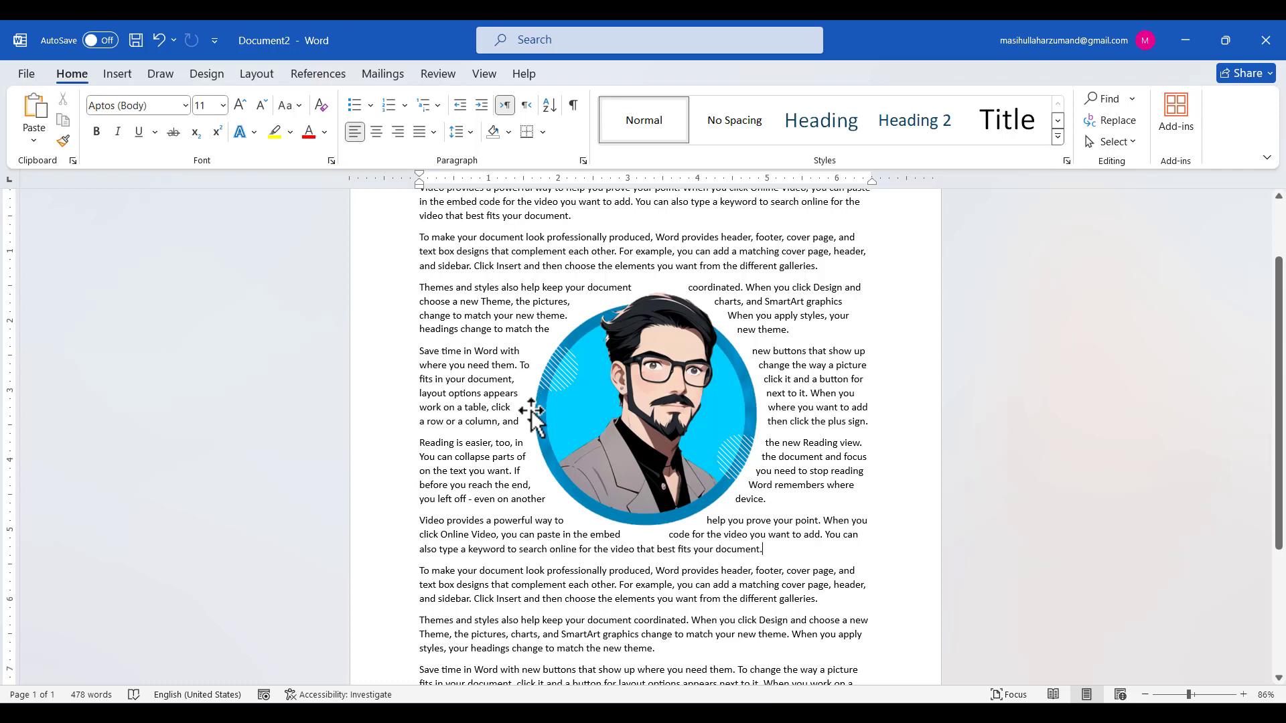
# Reopen background removal for the portrait and mark the striped blue area and ring on the upper-left side as areas to remove
pyautogui.click(670, 412)
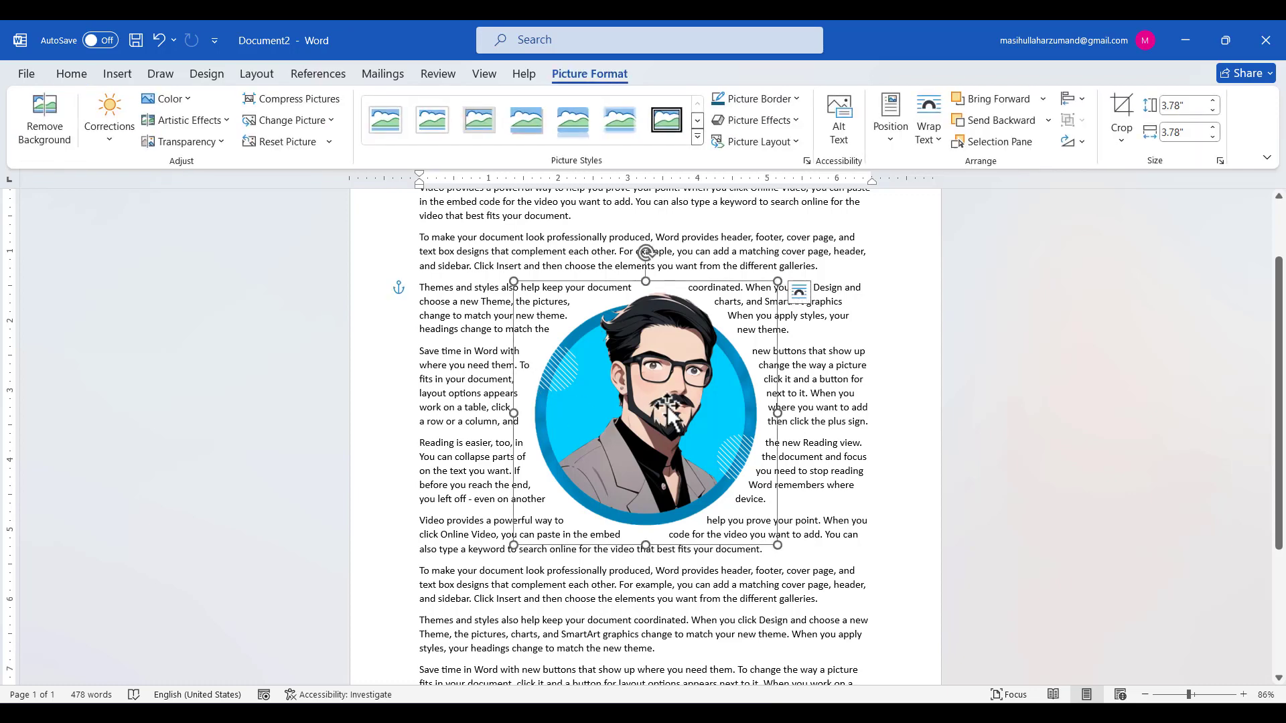
pyautogui.click(34, 130)
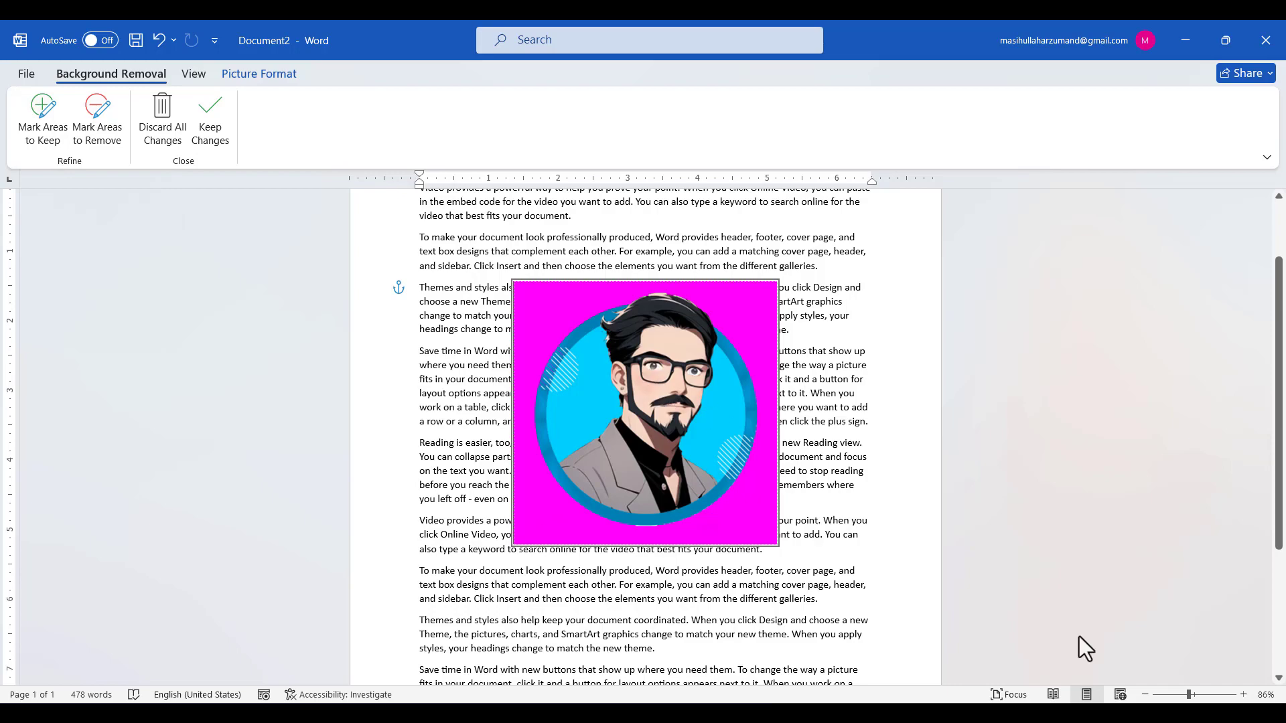
pyautogui.click(1242, 695)
pyautogui.click(1243, 695)
pyautogui.click(1243, 695)
pyautogui.click(1243, 695)
pyautogui.click(1243, 695)
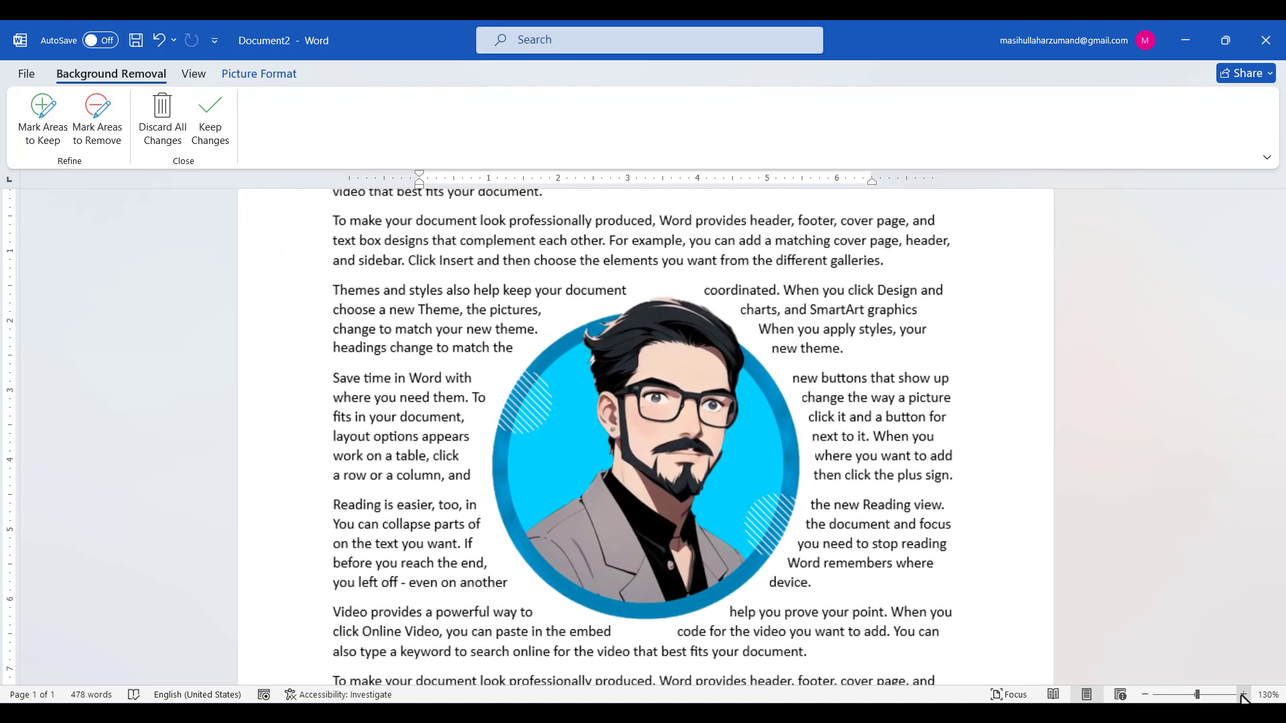
pyautogui.click(1243, 695)
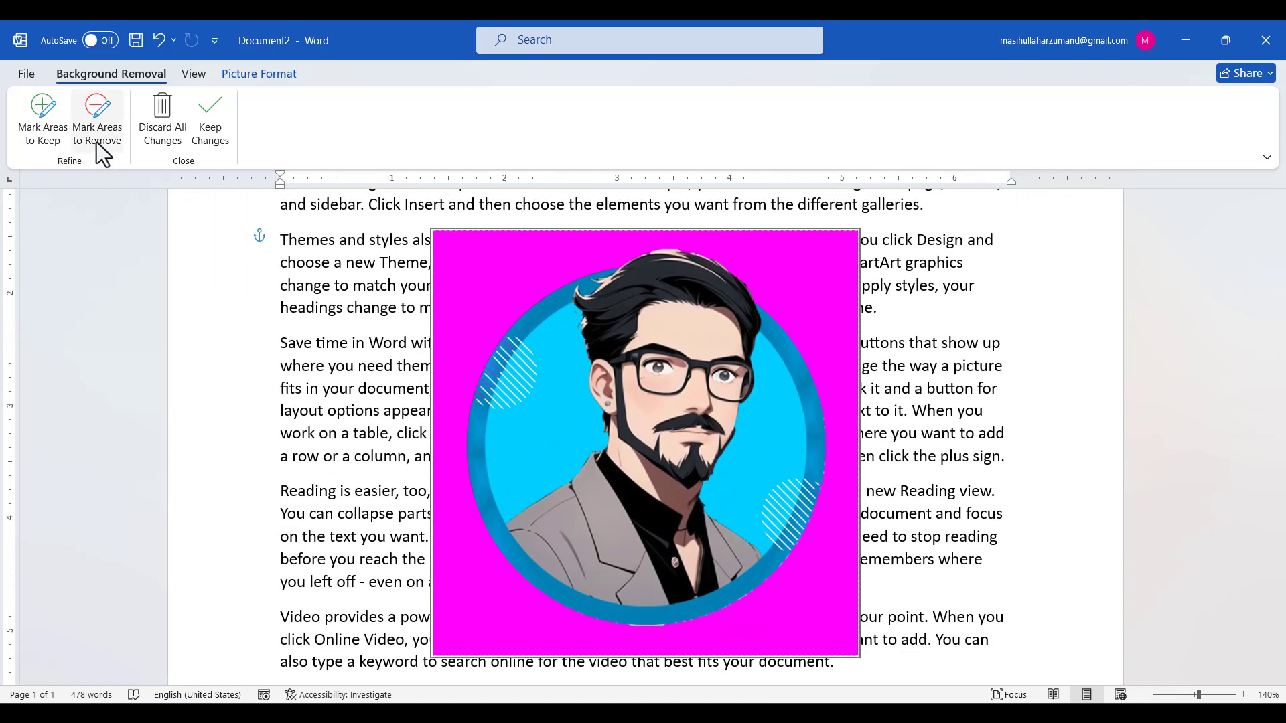
pyautogui.click(98, 138)
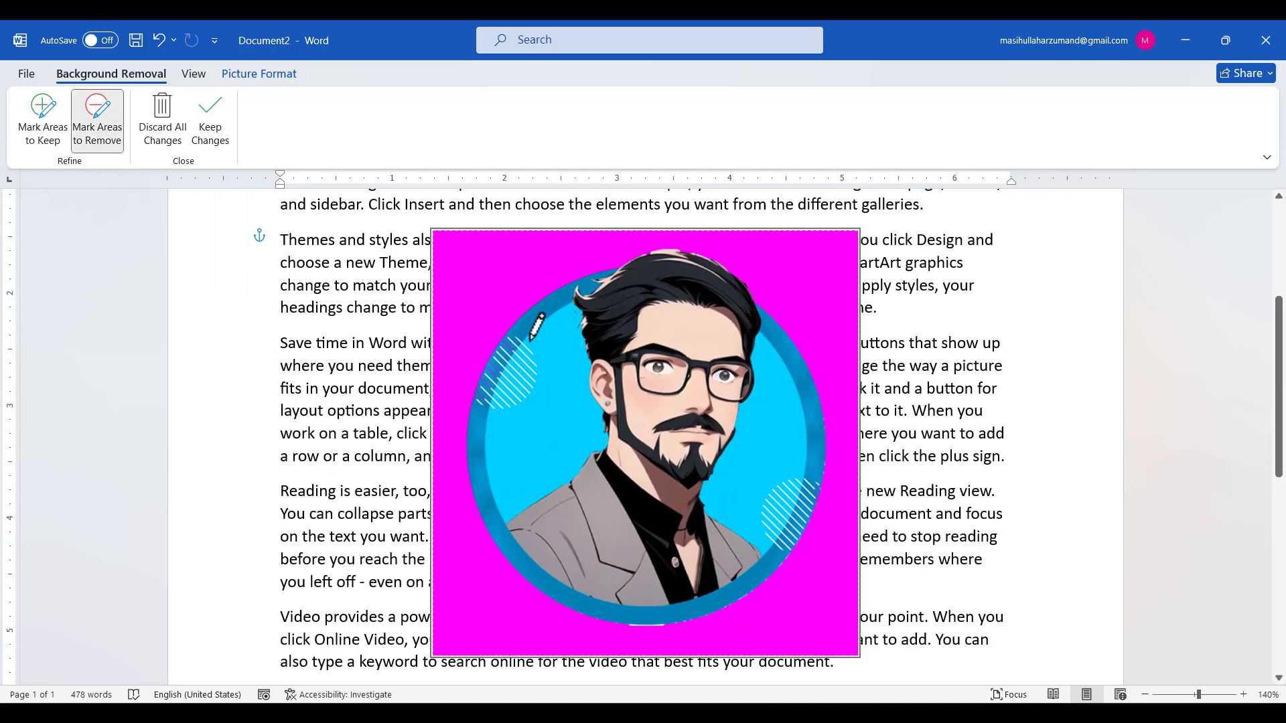
pyautogui.moveTo(528, 339)
pyautogui.mouseDown()
pyautogui.moveTo(487, 409)
pyautogui.moveTo(534, 401)
pyautogui.moveTo(513, 359)
pyautogui.moveTo(533, 315)
pyautogui.moveTo(568, 324)
pyautogui.moveTo(544, 439)
pyautogui.mouseUp()
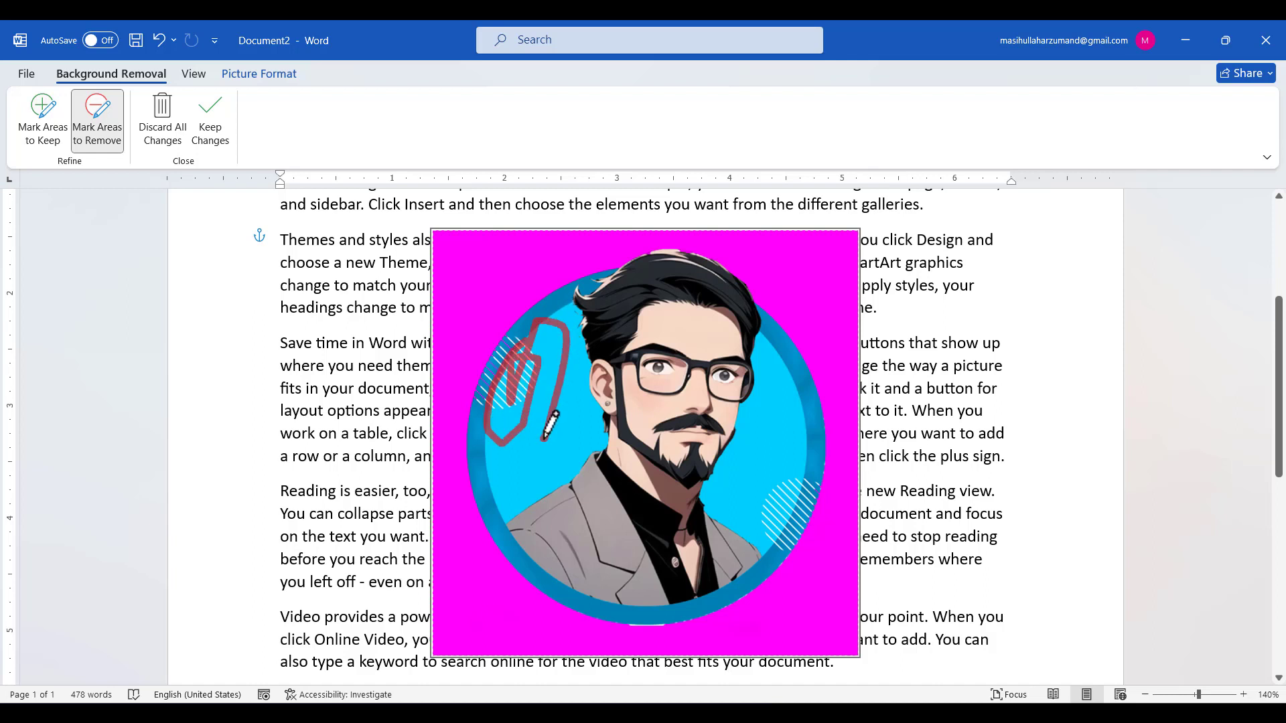
pyautogui.moveTo(525, 423)
pyautogui.mouseDown()
pyautogui.moveTo(477, 385)
pyautogui.moveTo(566, 286)
pyautogui.moveTo(486, 435)
pyautogui.mouseUp()
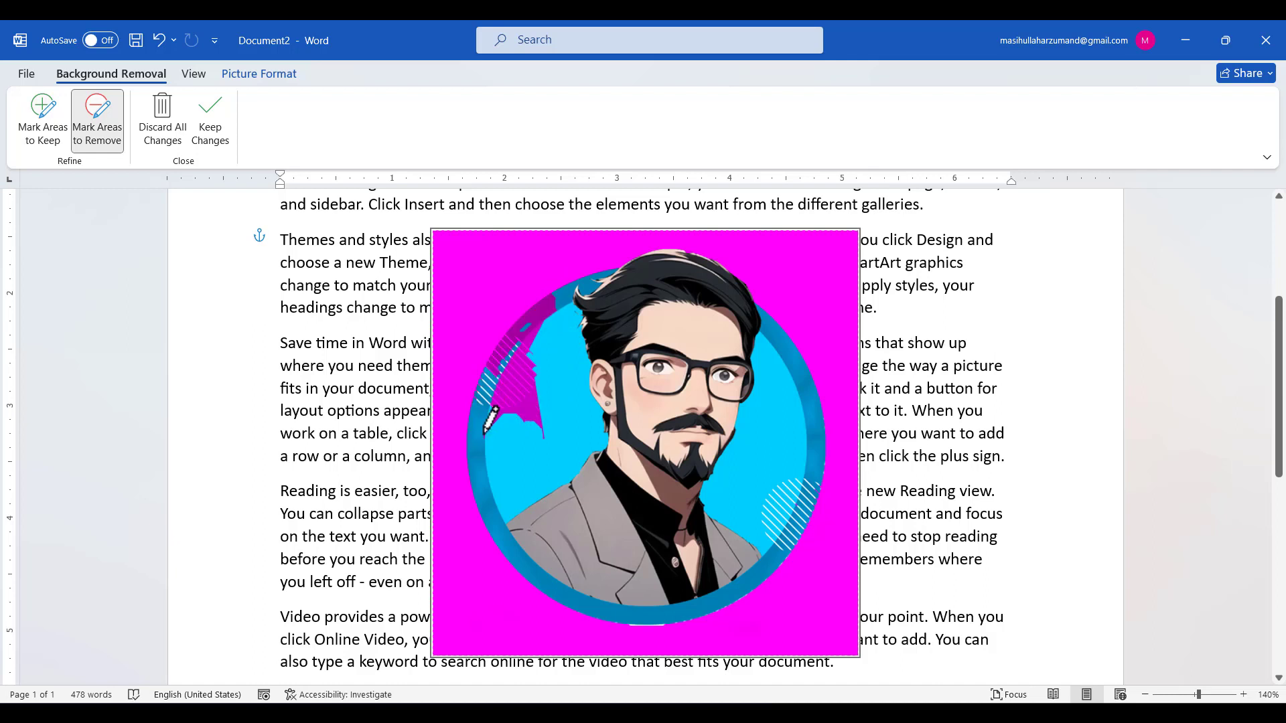
pyautogui.moveTo(527, 328)
pyautogui.mouseDown()
pyautogui.moveTo(487, 392)
pyautogui.moveTo(489, 508)
pyautogui.moveTo(545, 451)
pyautogui.mouseUp()
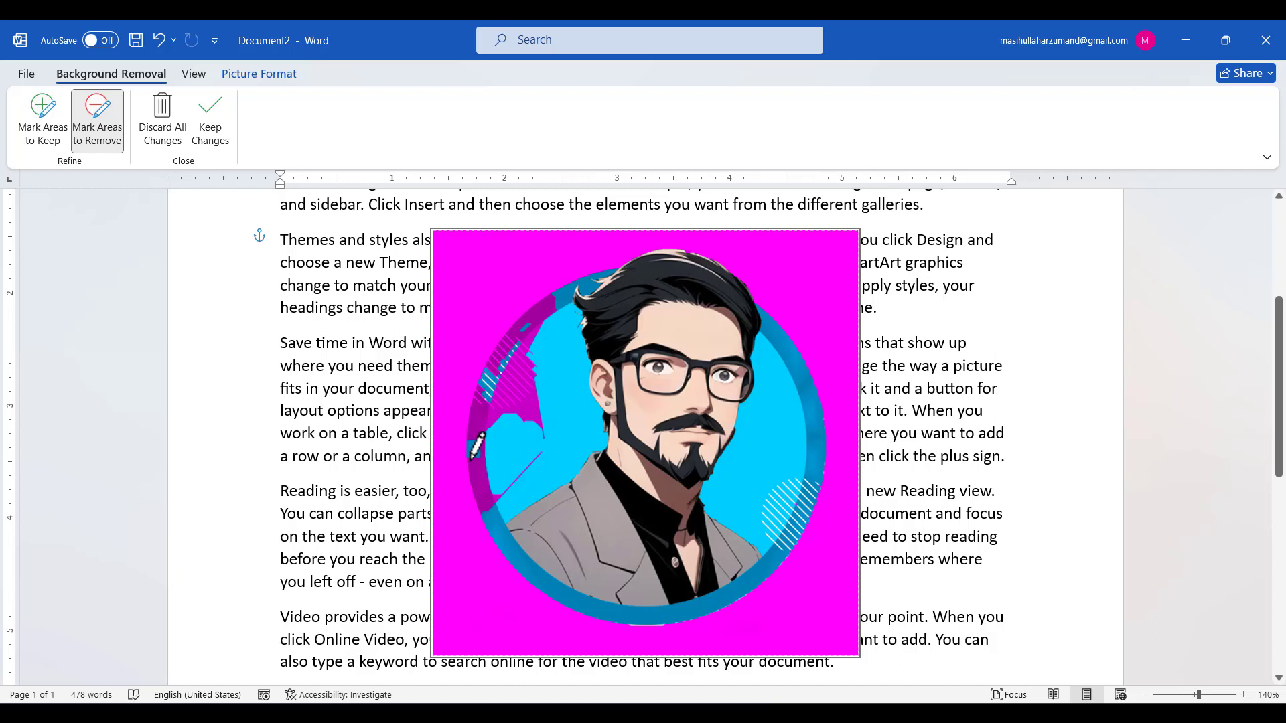
pyautogui.moveTo(474, 451); pyautogui.dragTo(502, 367)
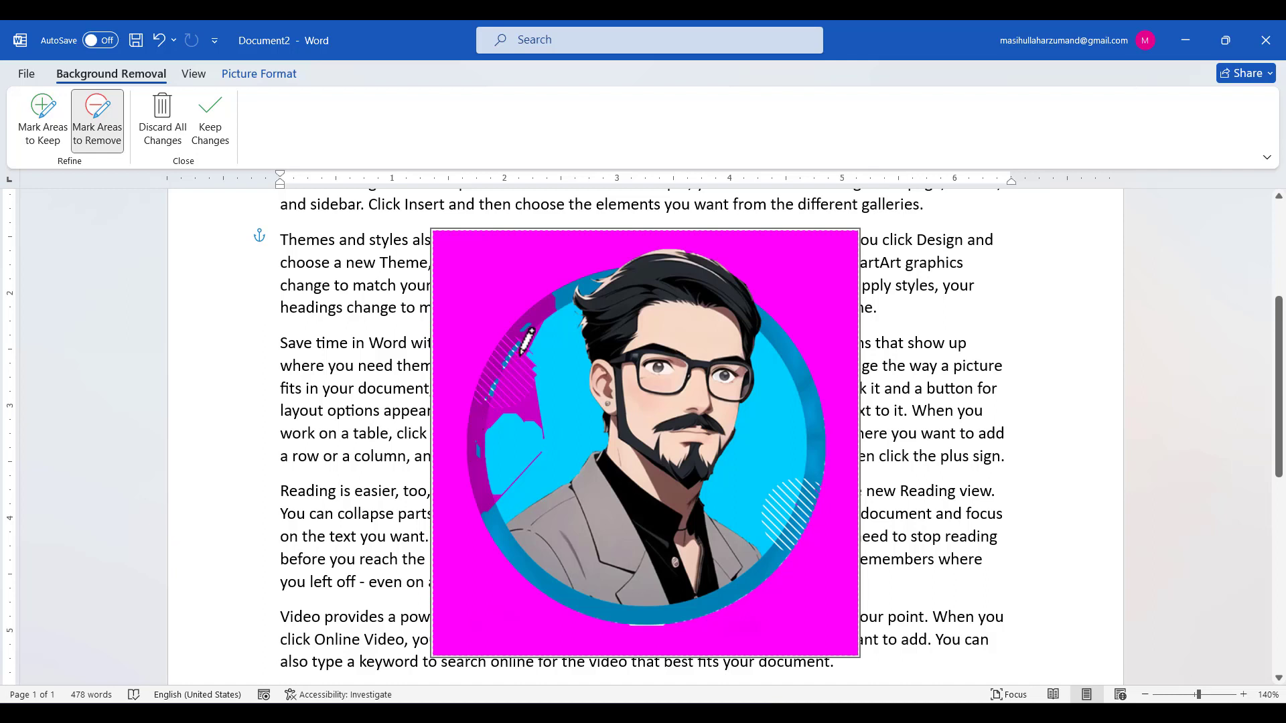
# Mark the blue background beside the hair and ear, and around the ring, as areas to remove
pyautogui.moveTo(513, 347)
pyautogui.mouseDown()
pyautogui.moveTo(497, 371)
pyautogui.moveTo(532, 320)
pyautogui.moveTo(467, 468)
pyautogui.moveTo(512, 492)
pyautogui.moveTo(565, 447)
pyautogui.moveTo(565, 407)
pyautogui.mouseUp()
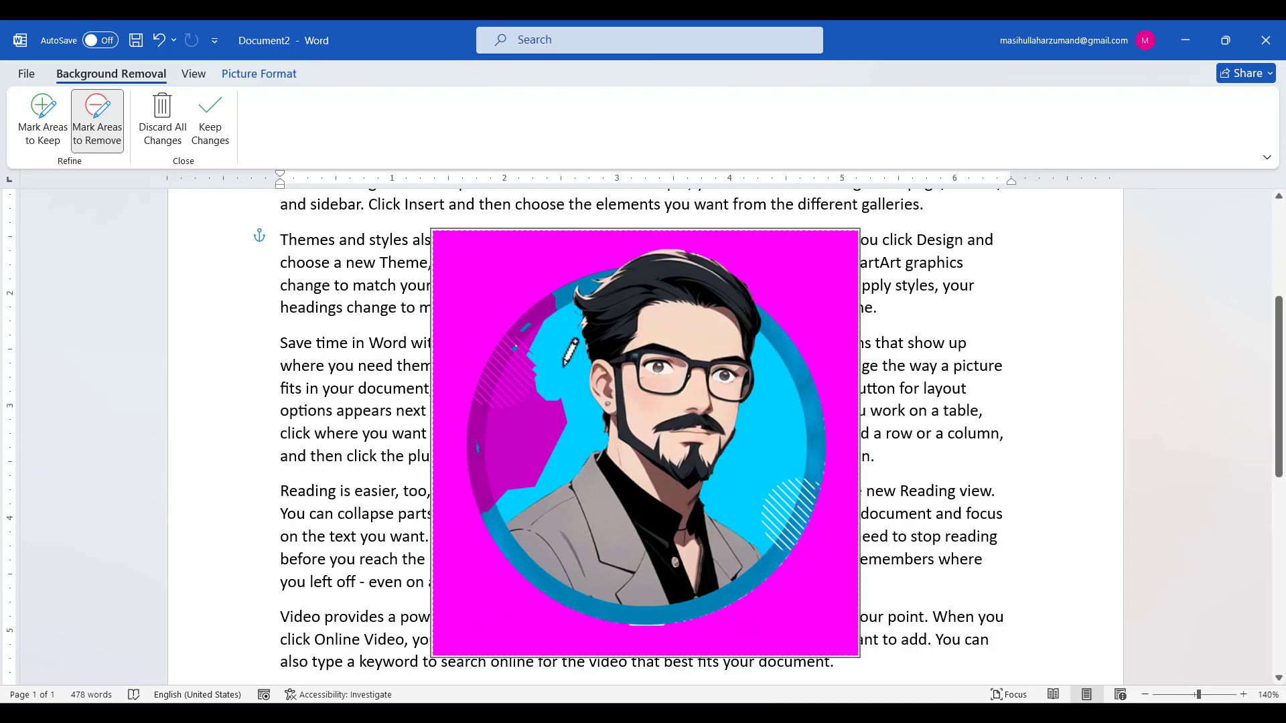
pyautogui.moveTo(564, 364)
pyautogui.mouseDown()
pyautogui.moveTo(575, 432)
pyautogui.moveTo(566, 328)
pyautogui.moveTo(548, 375)
pyautogui.moveTo(572, 290)
pyautogui.moveTo(589, 285)
pyautogui.mouseUp()
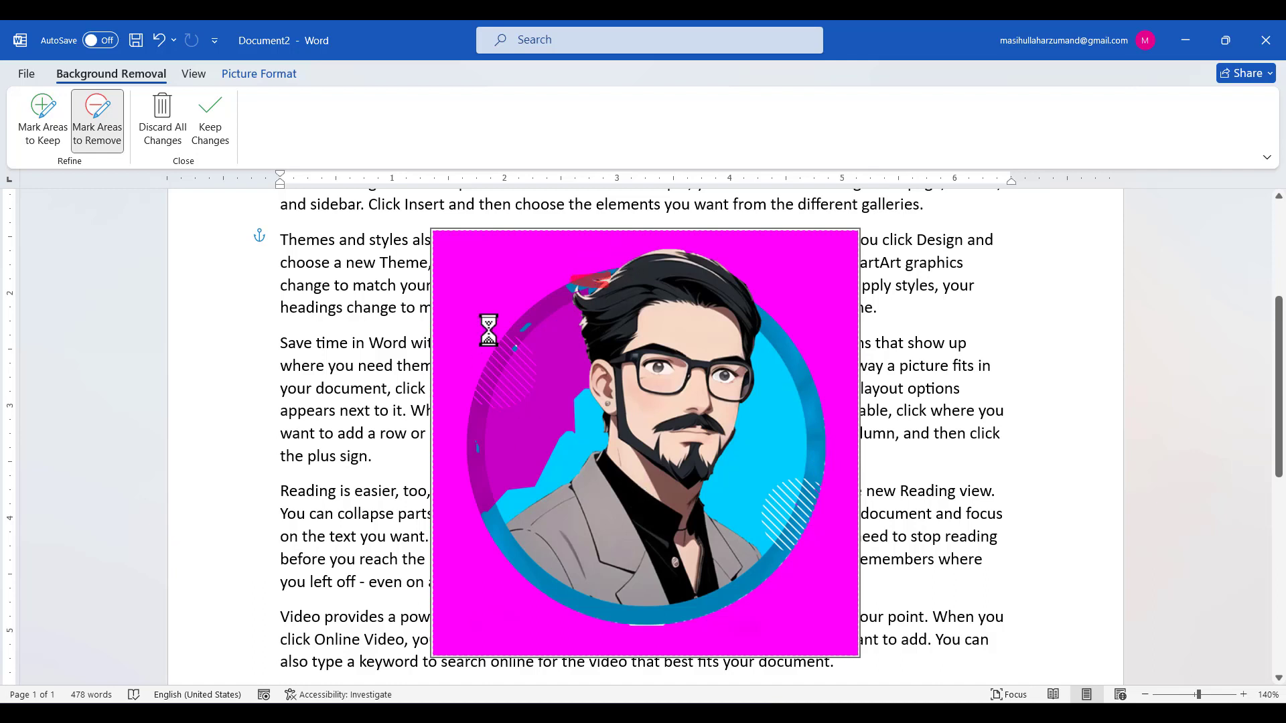
pyautogui.moveTo(525, 325)
pyautogui.mouseDown()
pyautogui.moveTo(484, 442)
pyautogui.moveTo(542, 459)
pyautogui.moveTo(584, 440)
pyautogui.moveTo(590, 402)
pyautogui.moveTo(546, 479)
pyautogui.moveTo(493, 530)
pyautogui.moveTo(600, 599)
pyautogui.moveTo(690, 609)
pyautogui.moveTo(776, 546)
pyautogui.moveTo(764, 519)
pyautogui.moveTo(715, 509)
pyautogui.moveTo(710, 479)
pyautogui.moveTo(764, 382)
pyautogui.moveTo(761, 339)
pyautogui.moveTo(806, 365)
pyautogui.moveTo(823, 432)
pyautogui.moveTo(818, 504)
pyautogui.moveTo(774, 466)
pyautogui.moveTo(808, 358)
pyautogui.moveTo(798, 482)
pyautogui.moveTo(753, 399)
pyautogui.moveTo(777, 380)
pyautogui.mouseUp()
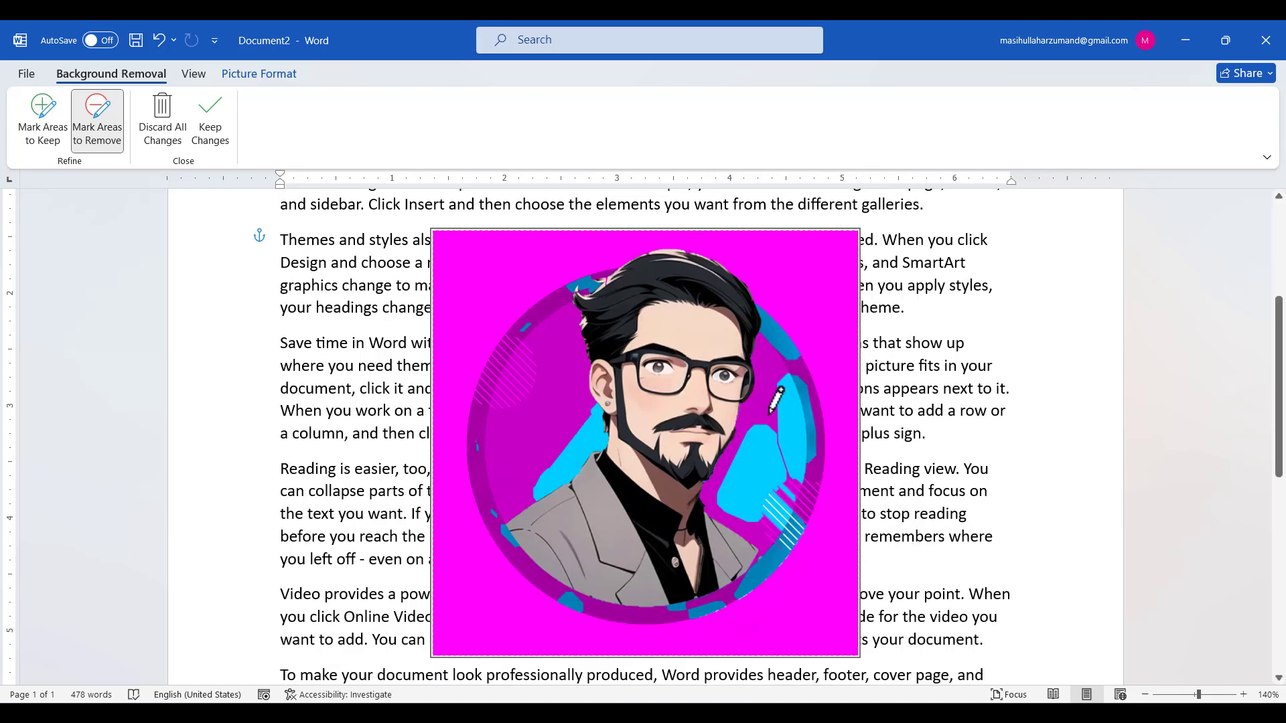
# Undo the stray removal stroke across the cheek and mark the blue patch between the neck and left shoulder to remove
pyautogui.moveTo(607, 429)
pyautogui.mouseDown()
pyautogui.moveTo(549, 479)
pyautogui.moveTo(639, 410)
pyautogui.moveTo(566, 461)
pyautogui.mouseUp()
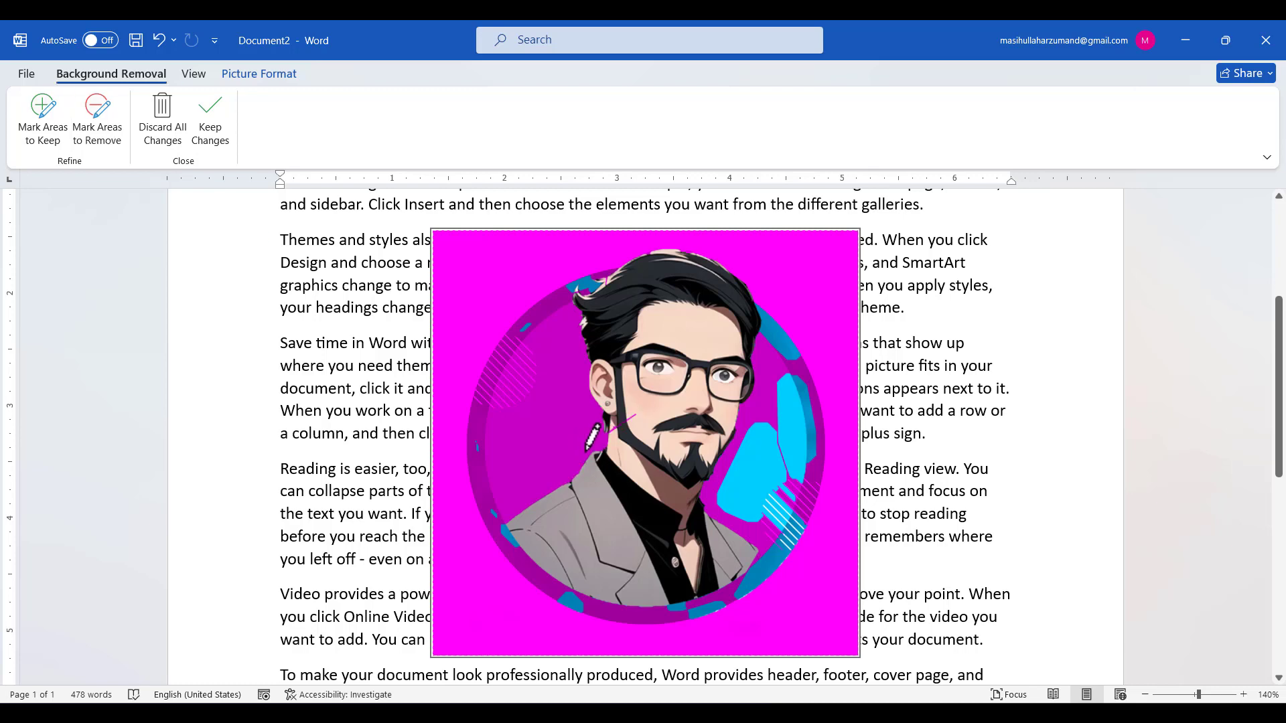
pyautogui.hotkey('ctrl', 'z')
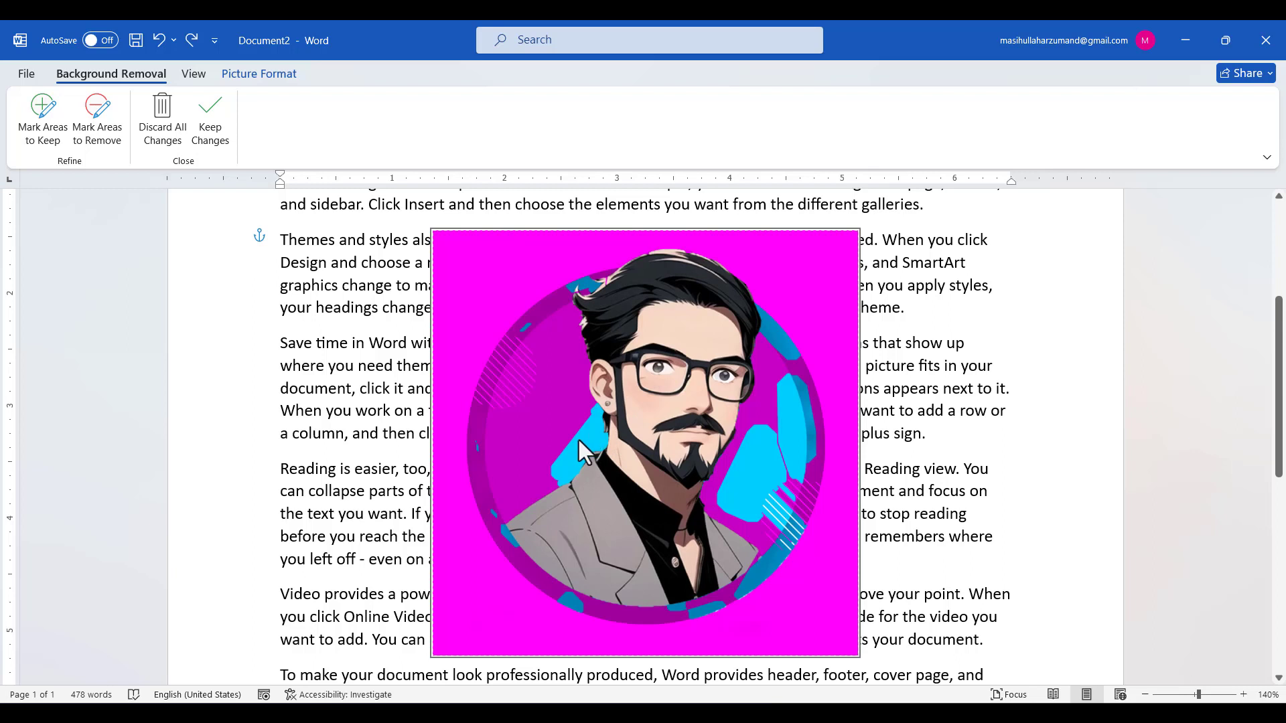
pyautogui.click(97, 115)
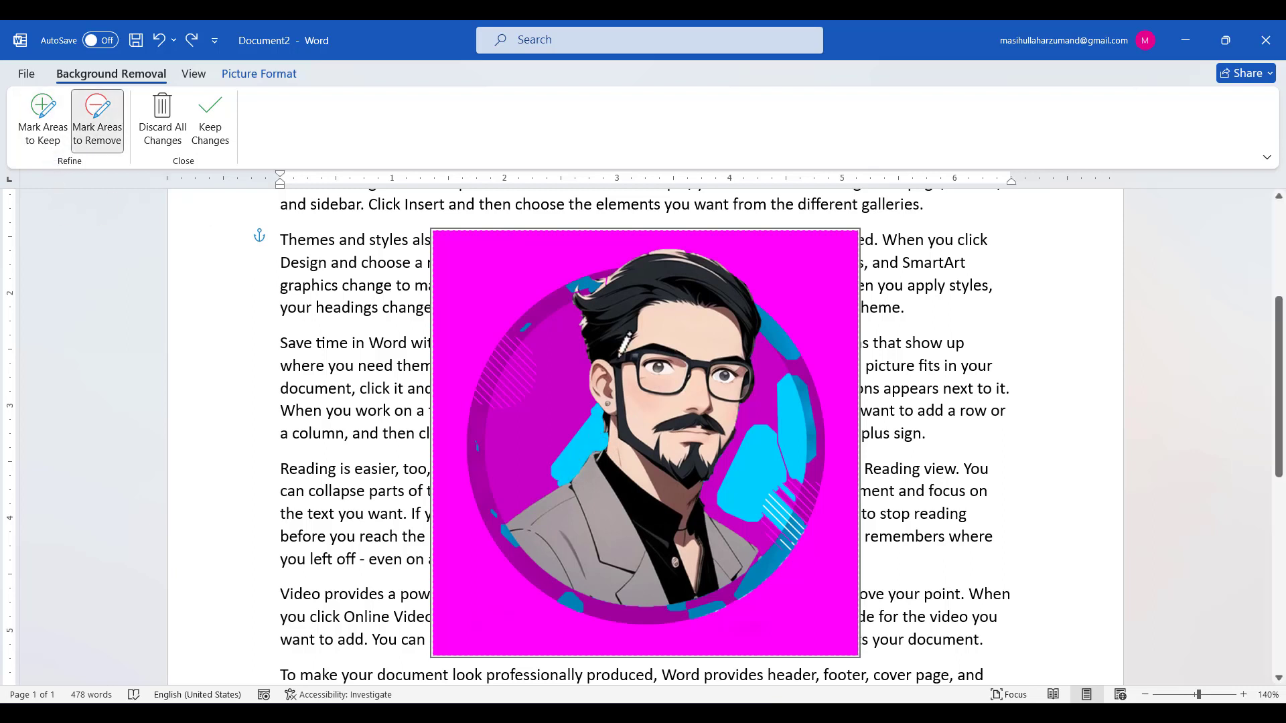
pyautogui.moveTo(575, 457); pyautogui.dragTo(586, 433)
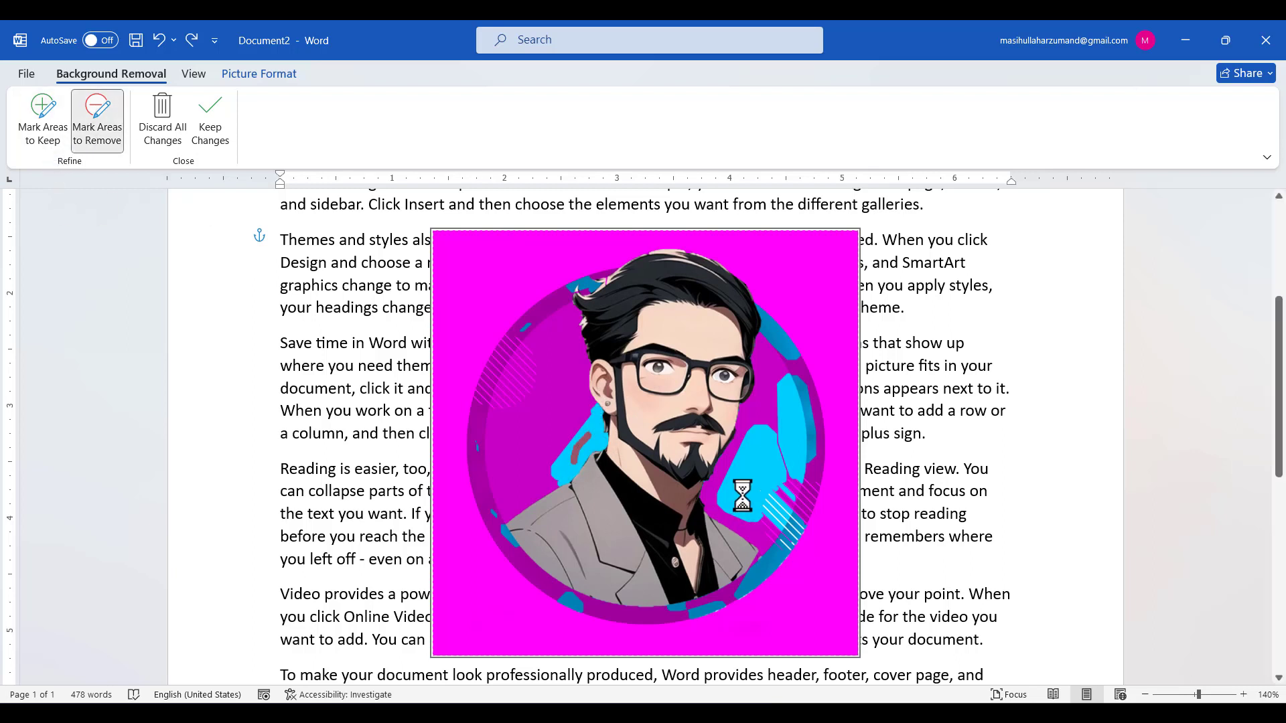
# Mark the remaining blue areas to the right of the face and along the lower and right ring to remove
pyautogui.moveTo(785, 500)
pyautogui.mouseDown()
pyautogui.moveTo(810, 444)
pyautogui.moveTo(788, 500)
pyautogui.moveTo(789, 559)
pyautogui.moveTo(754, 590)
pyautogui.moveTo(593, 623)
pyautogui.moveTo(510, 555)
pyautogui.moveTo(503, 514)
pyautogui.mouseUp()
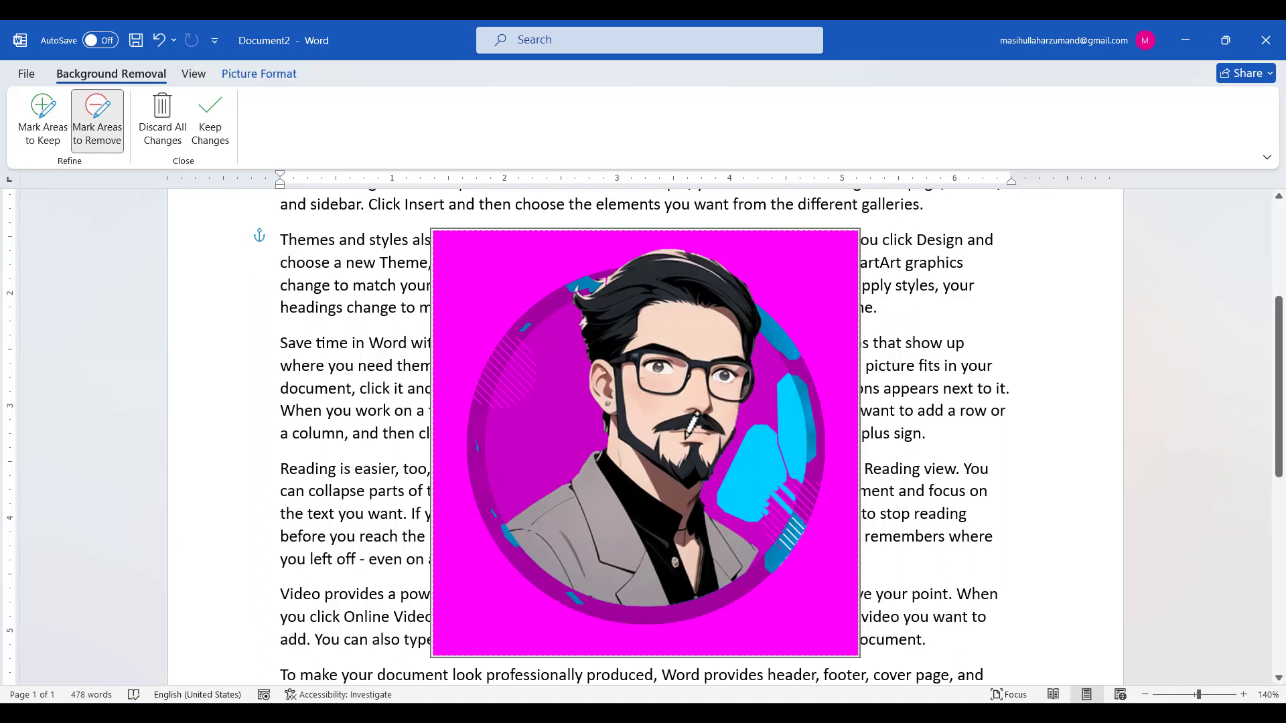
pyautogui.moveTo(743, 465)
pyautogui.mouseDown()
pyautogui.moveTo(771, 463)
pyautogui.moveTo(787, 432)
pyautogui.moveTo(808, 462)
pyautogui.moveTo(790, 385)
pyautogui.moveTo(767, 429)
pyautogui.moveTo(797, 371)
pyautogui.moveTo(764, 456)
pyautogui.moveTo(736, 483)
pyautogui.moveTo(764, 434)
pyautogui.mouseUp()
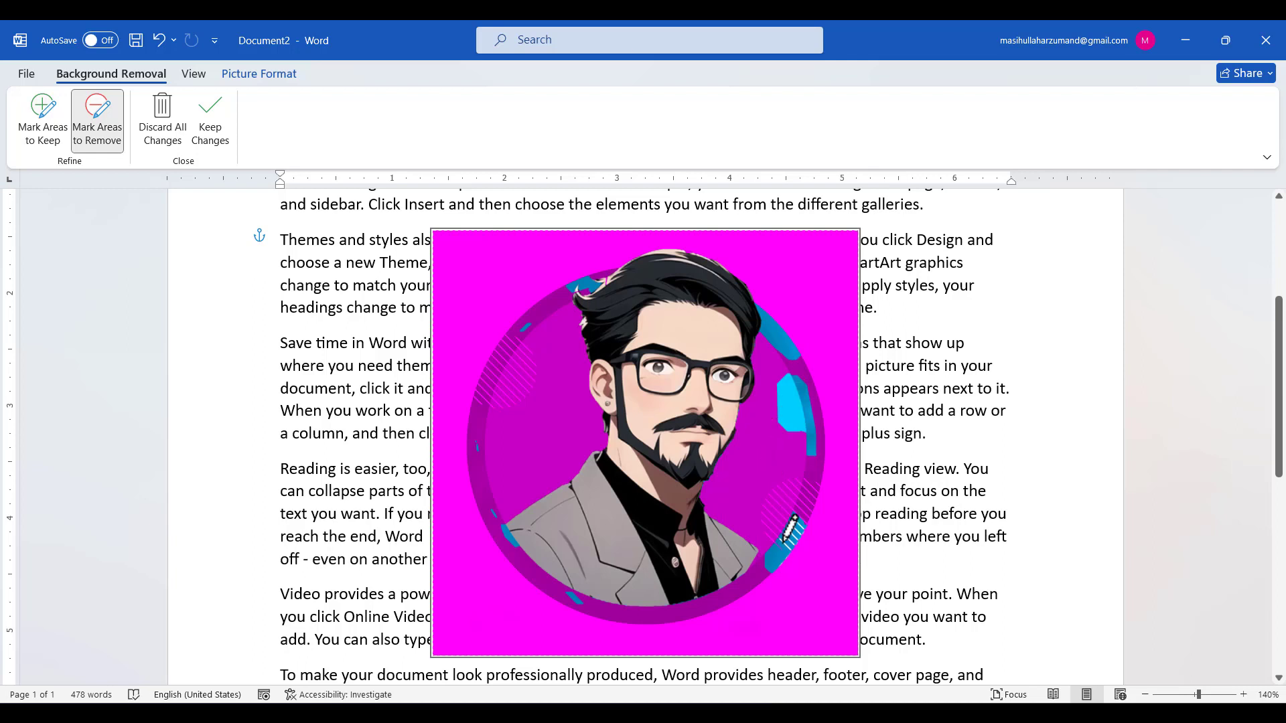
pyautogui.moveTo(776, 551)
pyautogui.mouseDown()
pyautogui.moveTo(791, 509)
pyautogui.moveTo(804, 523)
pyautogui.moveTo(824, 462)
pyautogui.moveTo(796, 409)
pyautogui.moveTo(798, 338)
pyautogui.moveTo(812, 429)
pyautogui.moveTo(780, 438)
pyautogui.moveTo(789, 289)
pyautogui.moveTo(778, 355)
pyautogui.moveTo(780, 295)
pyautogui.moveTo(800, 355)
pyautogui.moveTo(799, 319)
pyautogui.moveTo(816, 423)
pyautogui.moveTo(802, 536)
pyautogui.moveTo(776, 544)
pyautogui.moveTo(790, 556)
pyautogui.moveTo(775, 566)
pyautogui.moveTo(807, 516)
pyautogui.moveTo(804, 352)
pyautogui.moveTo(781, 299)
pyautogui.moveTo(767, 338)
pyautogui.moveTo(771, 306)
pyautogui.mouseUp()
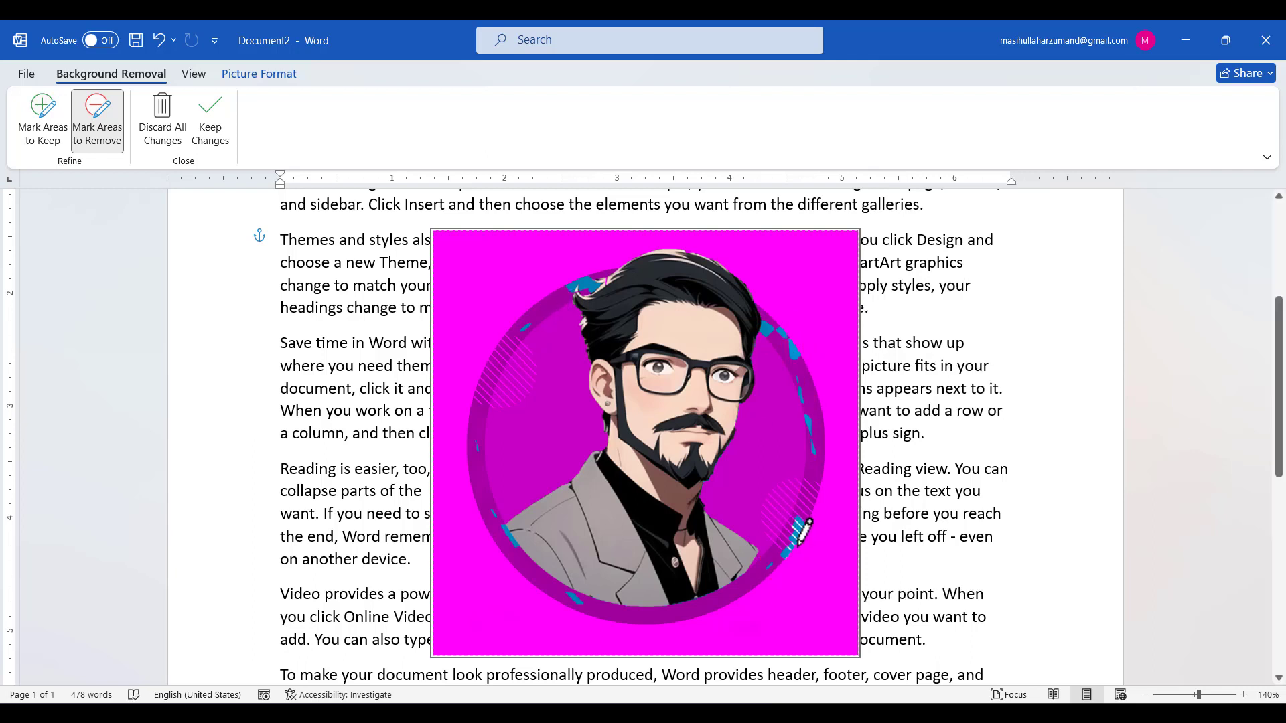
pyautogui.moveTo(797, 547)
pyautogui.mouseDown()
pyautogui.moveTo(828, 448)
pyautogui.moveTo(800, 450)
pyautogui.moveTo(833, 452)
pyautogui.moveTo(788, 326)
pyautogui.mouseUp()
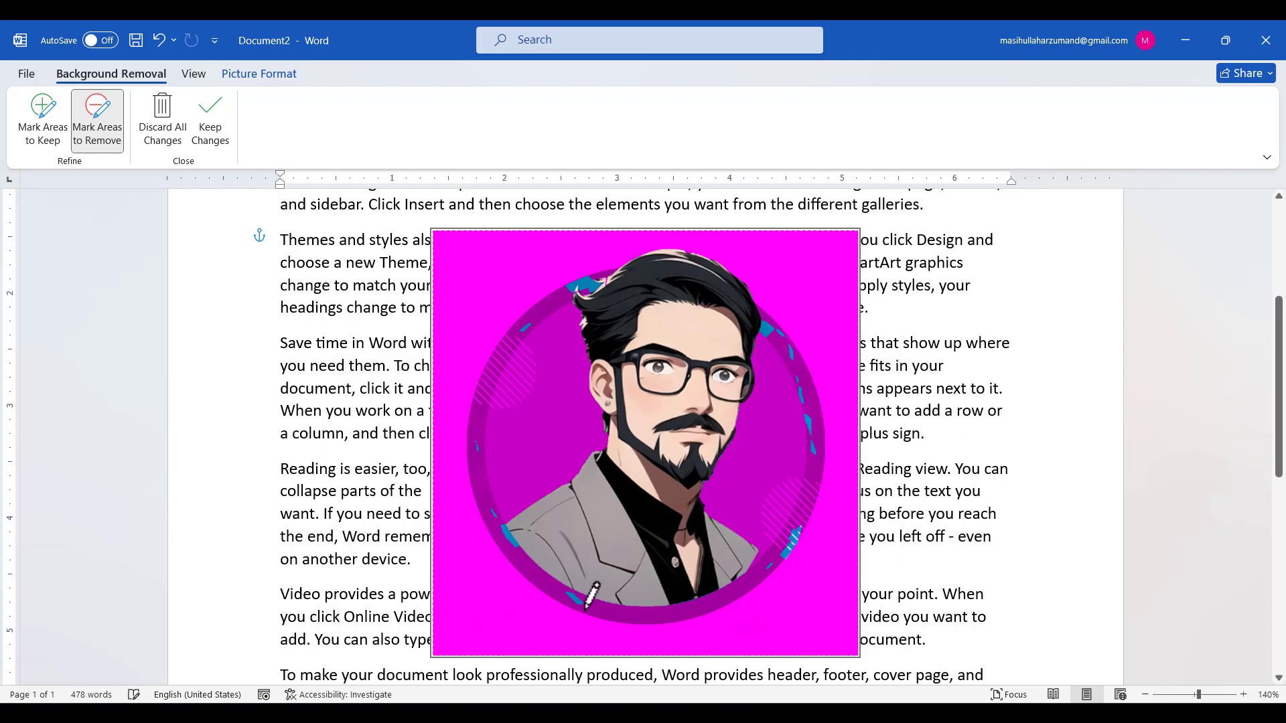
# Mark the leftover blue fragments at the lower ring to remove, apply the background removal and deselect the picture
pyautogui.moveTo(797, 541); pyautogui.dragTo(793, 536)
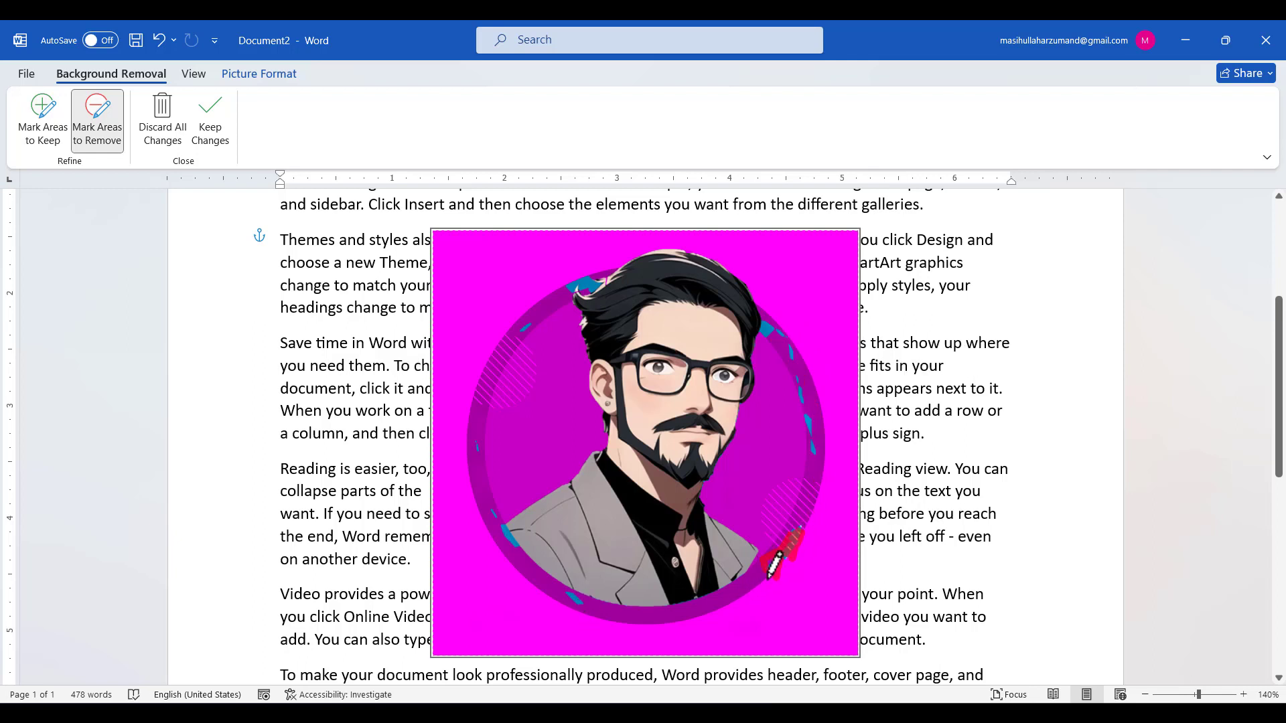
pyautogui.click(581, 601)
pyautogui.click(792, 549)
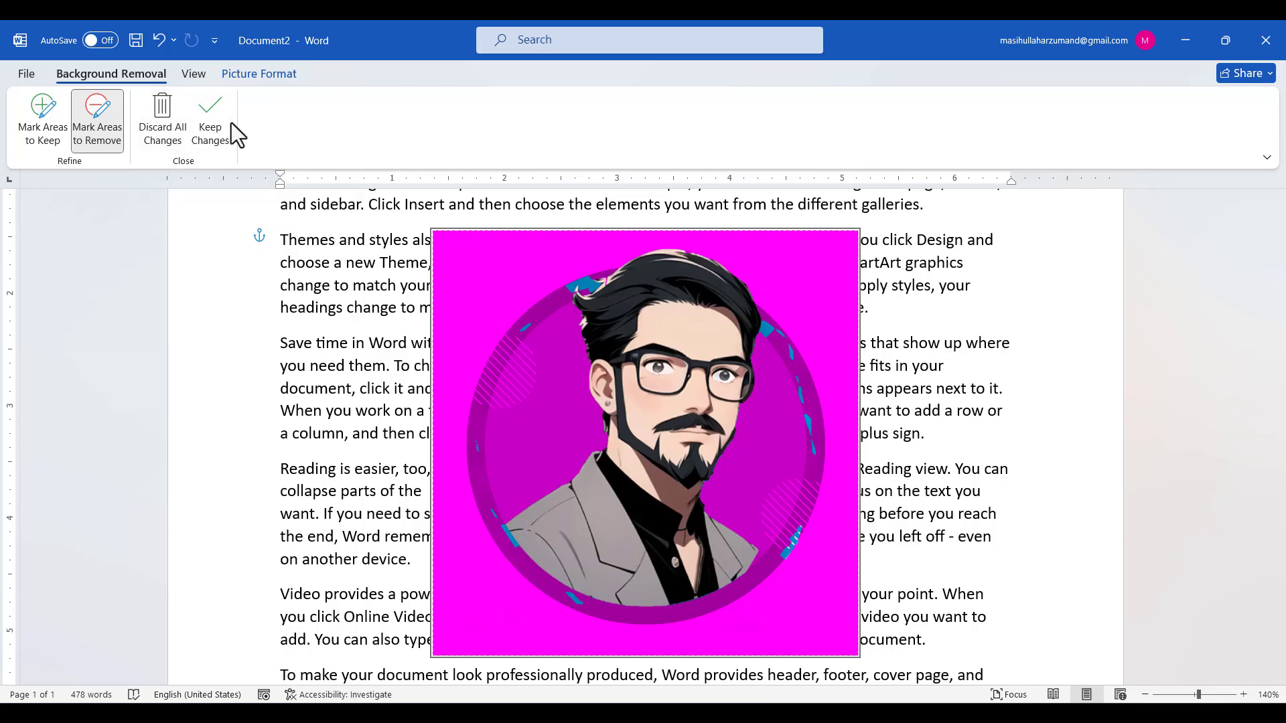
pyautogui.click(211, 130)
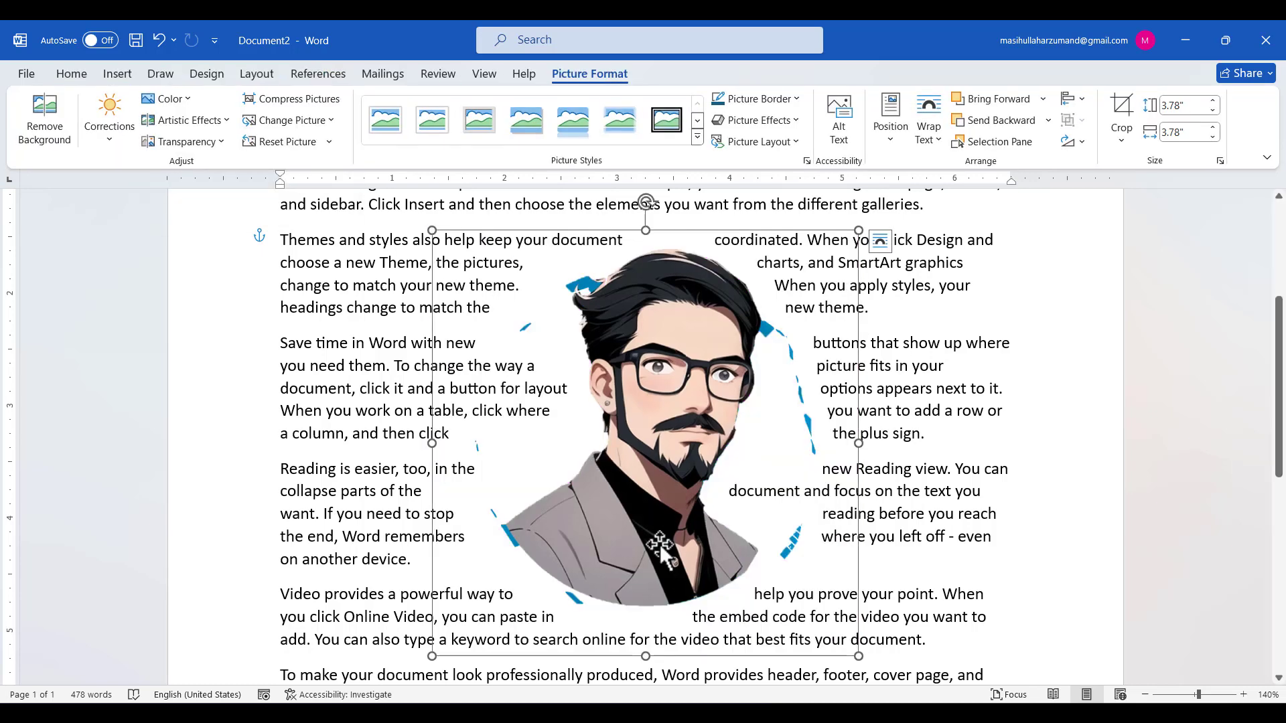
pyautogui.click(987, 562)
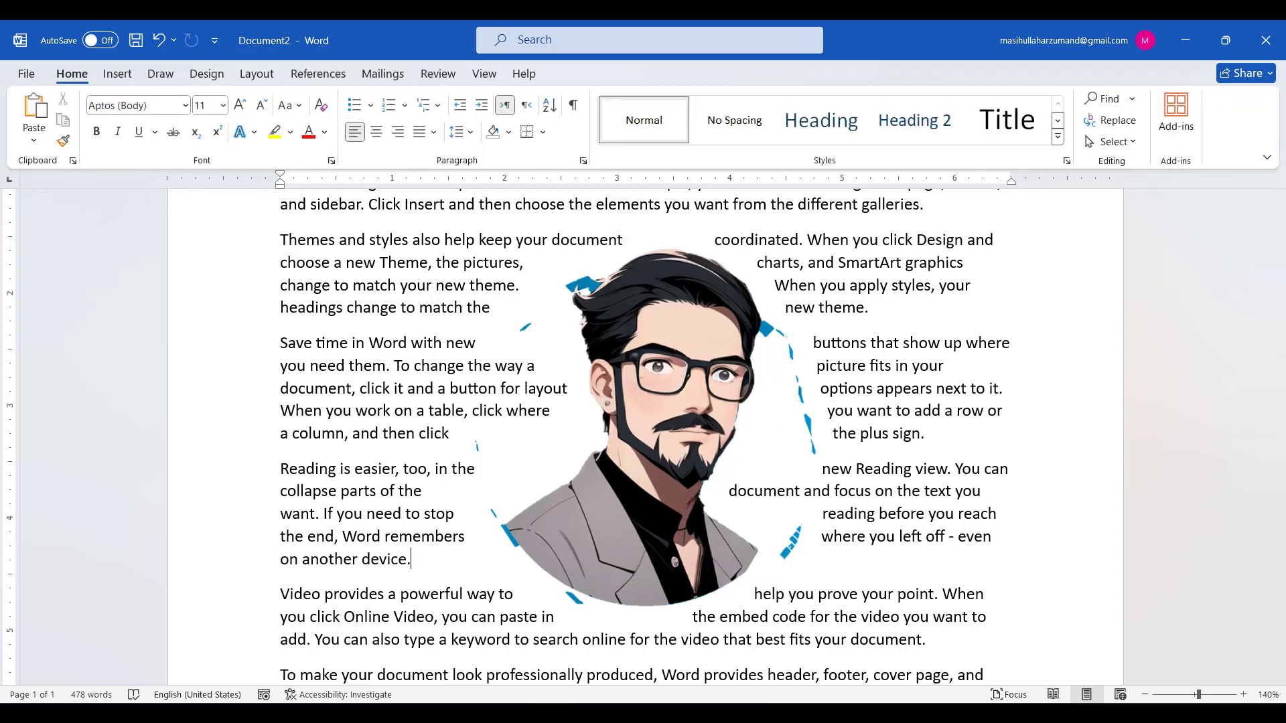
# Delete the cut-out portrait from the document
pyautogui.scroll(3, 794, 460)
pyautogui.click(733, 495)
pyautogui.press('Delete')
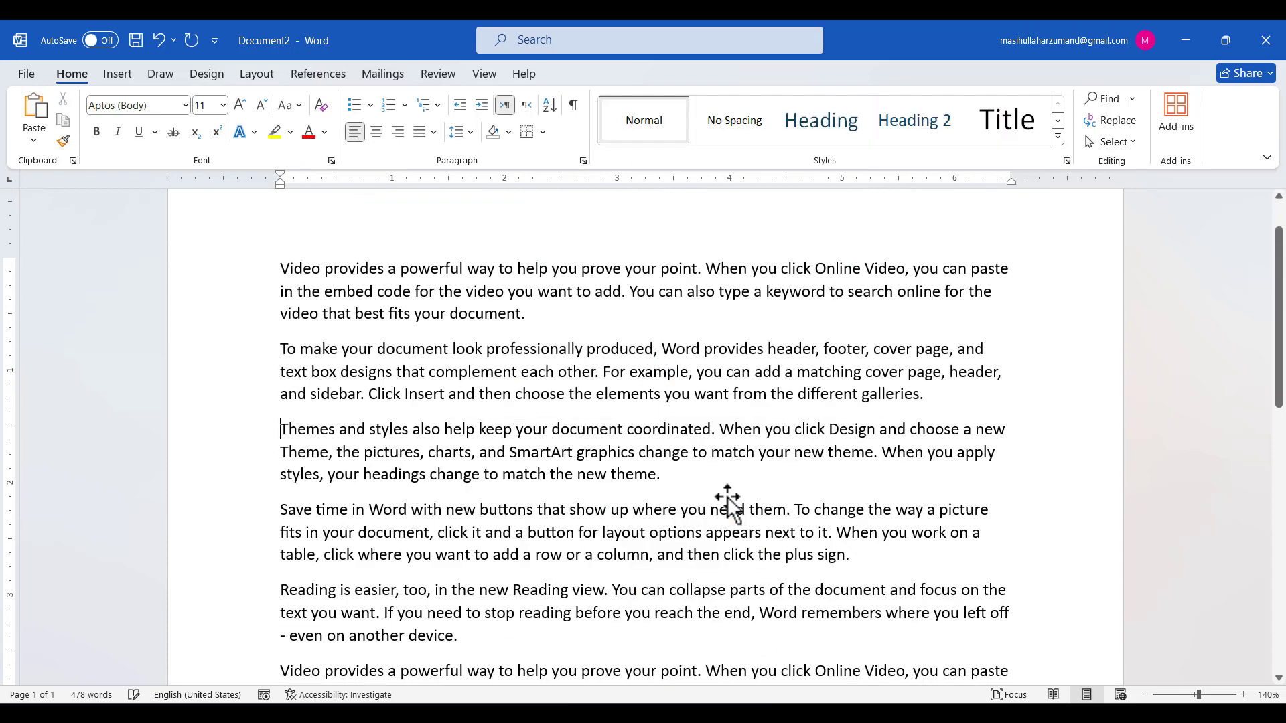
pyautogui.scroll(-6, 431, 385)
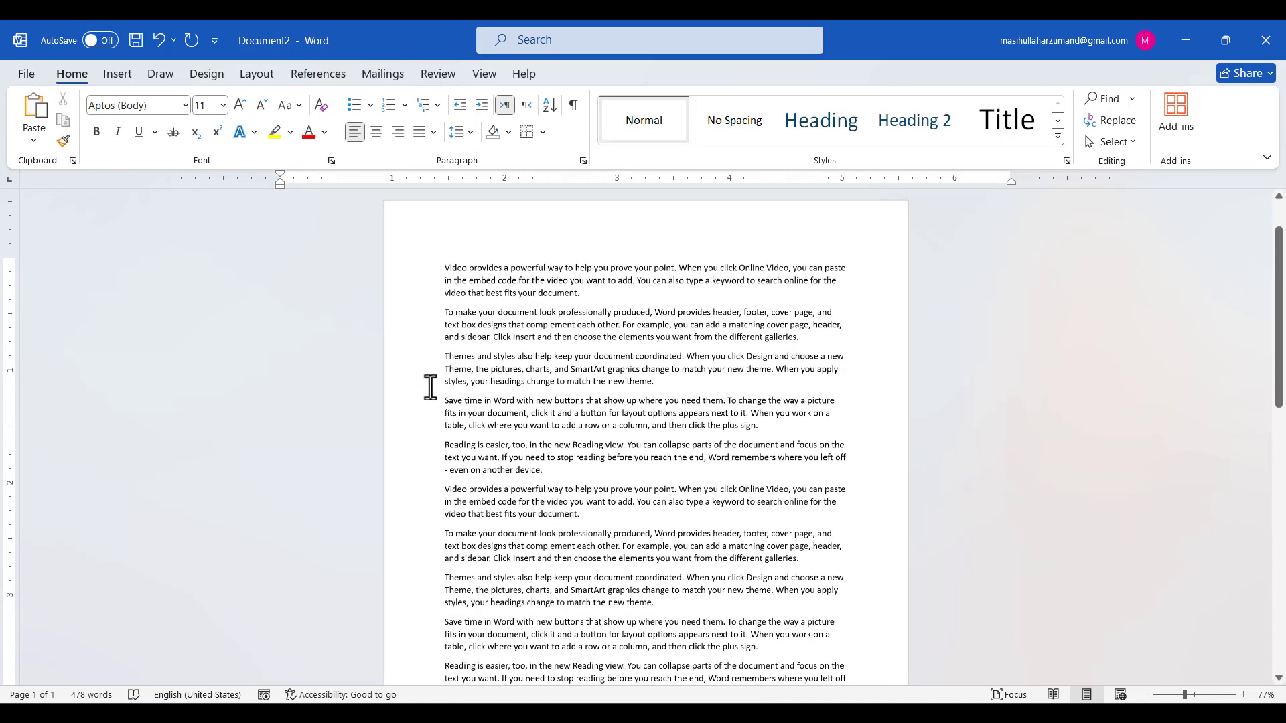
# Switch to Document1 and generate sample text at the start of its first page with =rand(10)
pyautogui.click(823, 628)
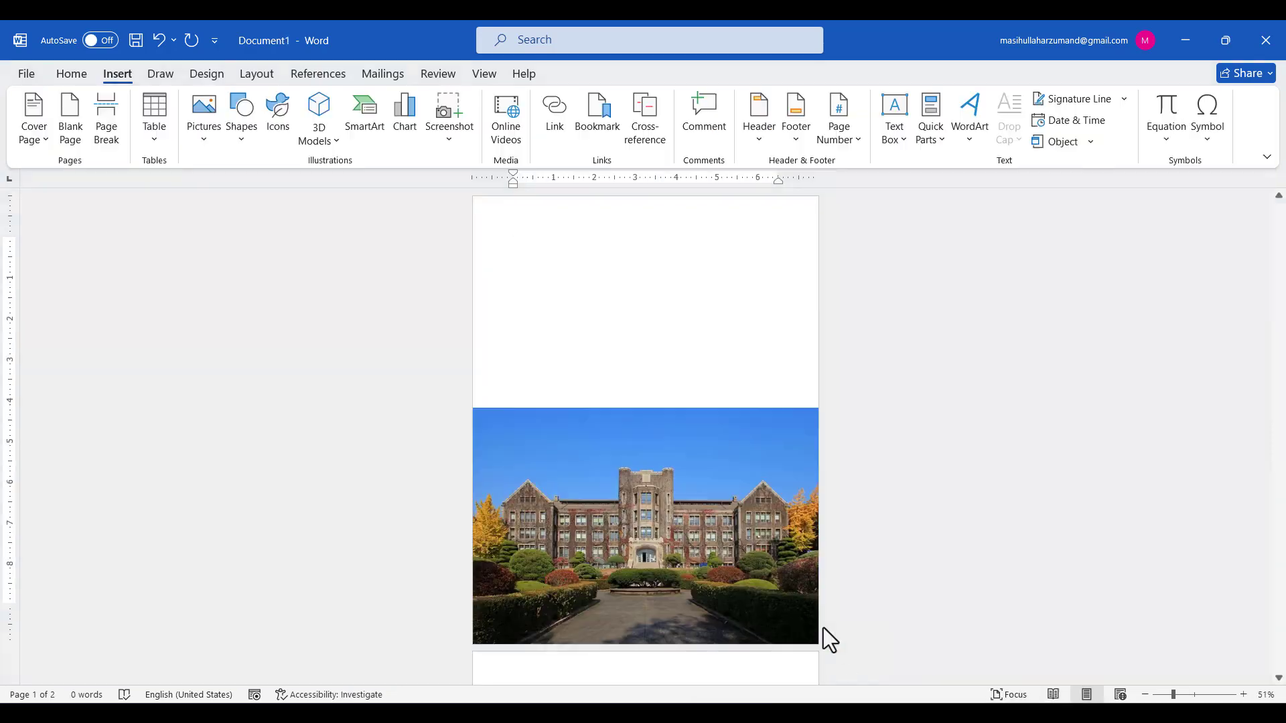
pyautogui.click(687, 536)
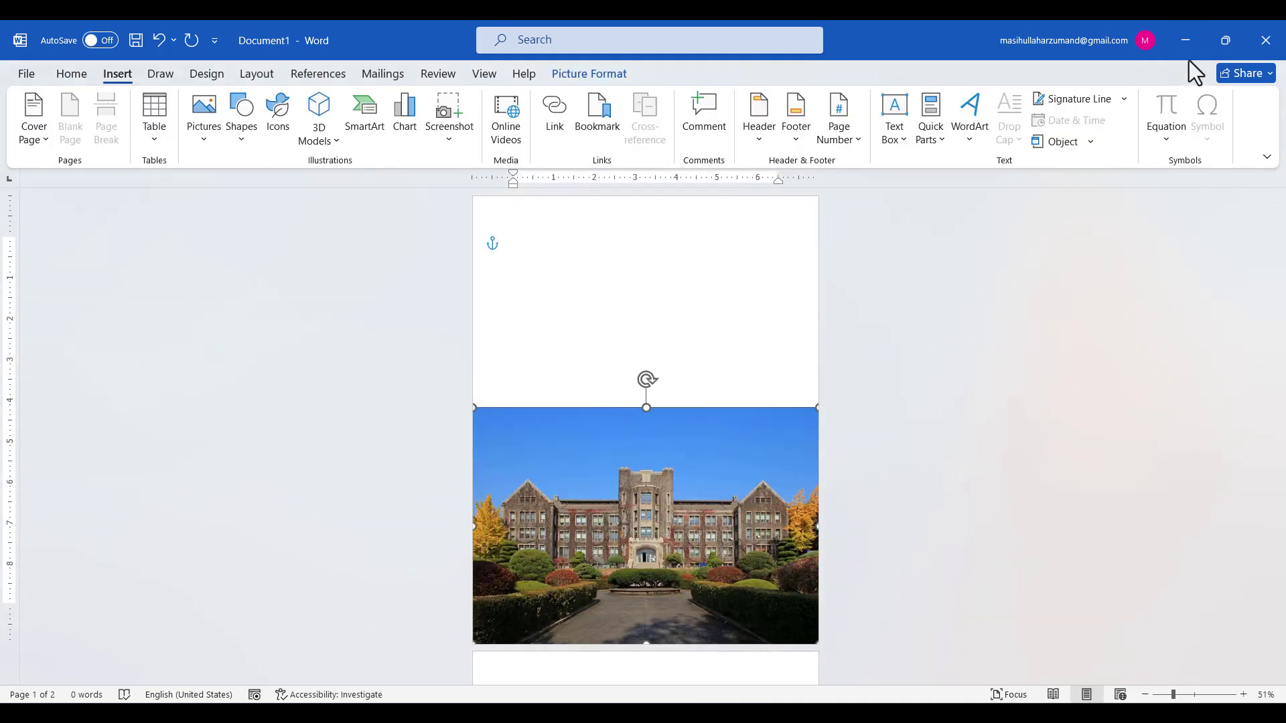
pyautogui.click(1188, 42)
pyautogui.moveTo(864, 711)
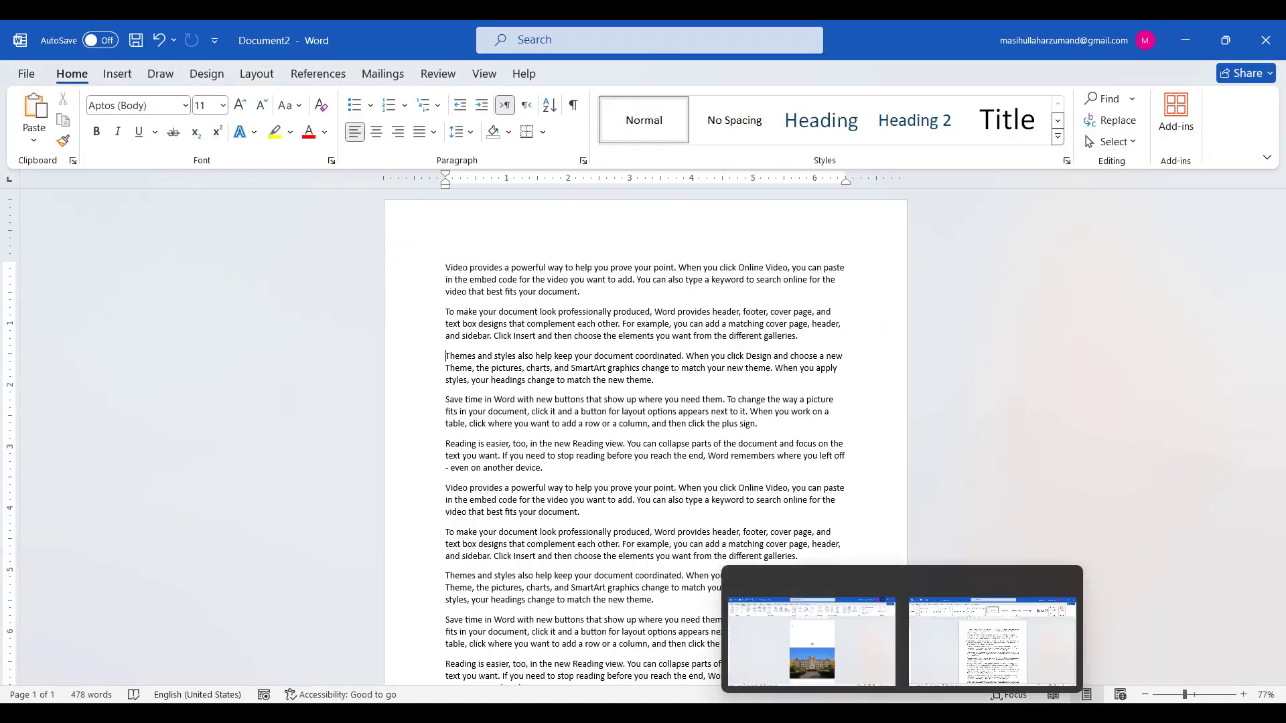
pyautogui.click(821, 628)
pyautogui.click(623, 262)
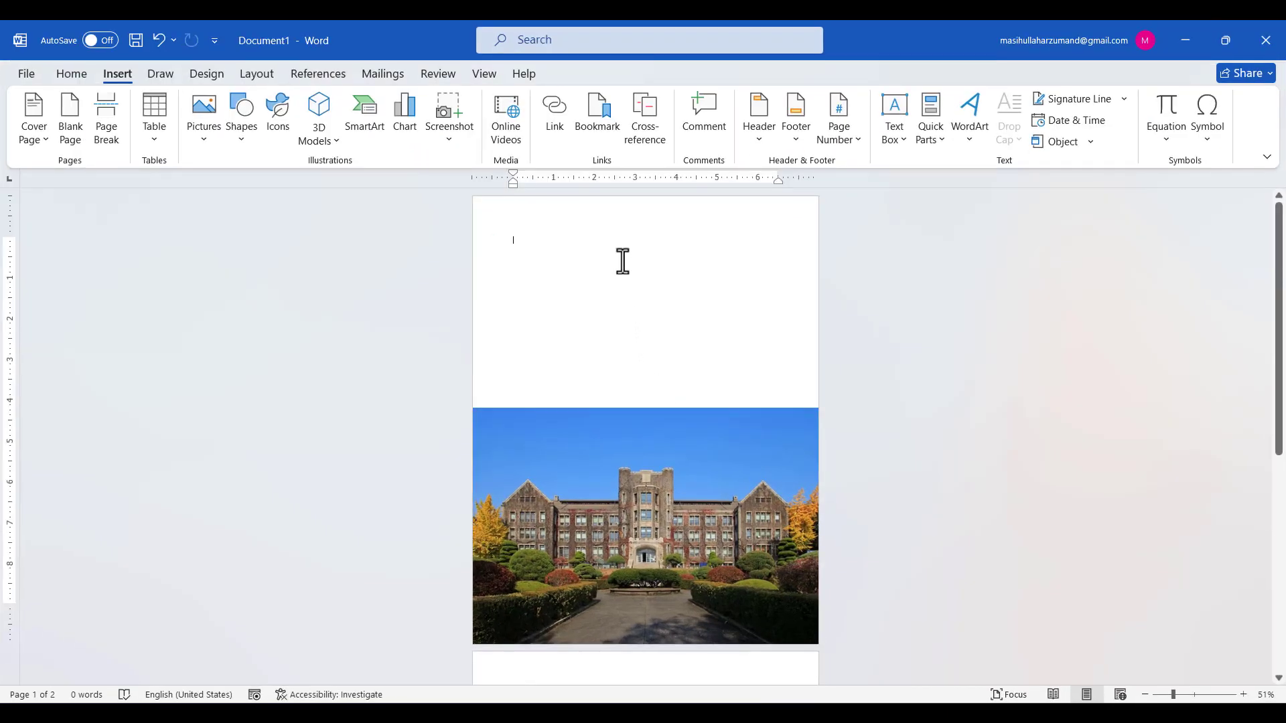
pyautogui.write('=rand(')
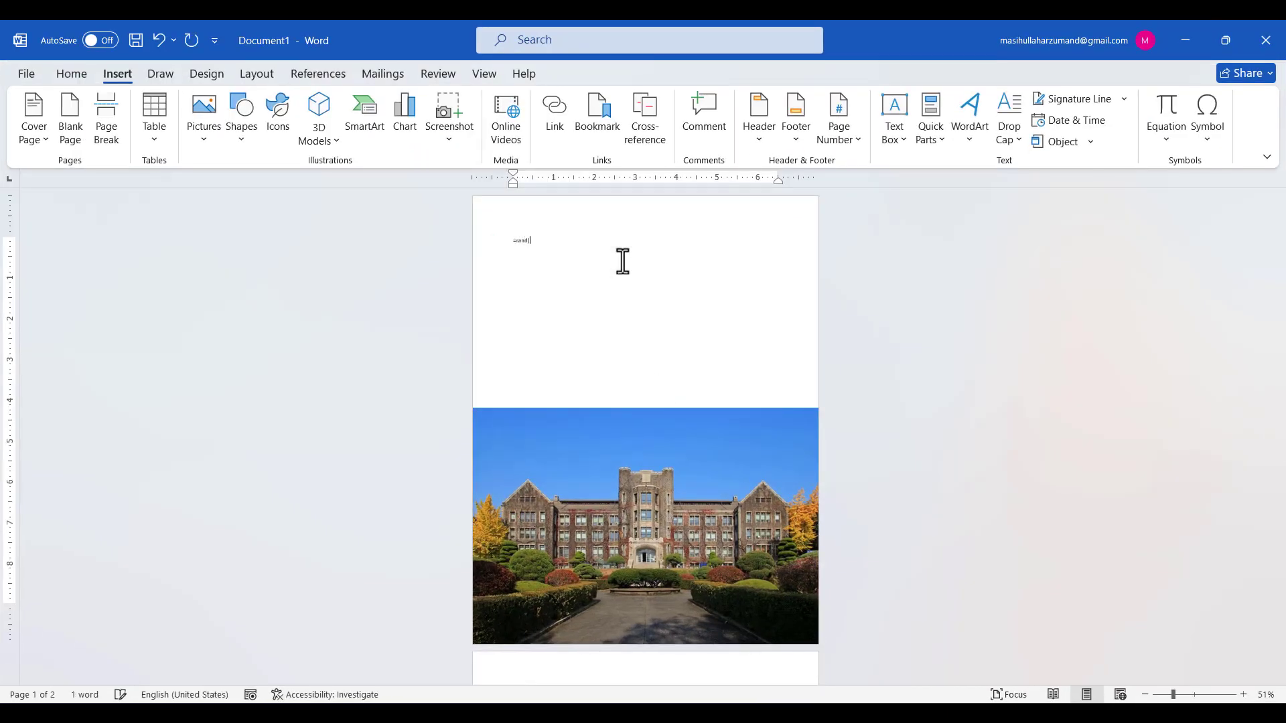
pyautogui.write('10)')
pyautogui.press('Return')
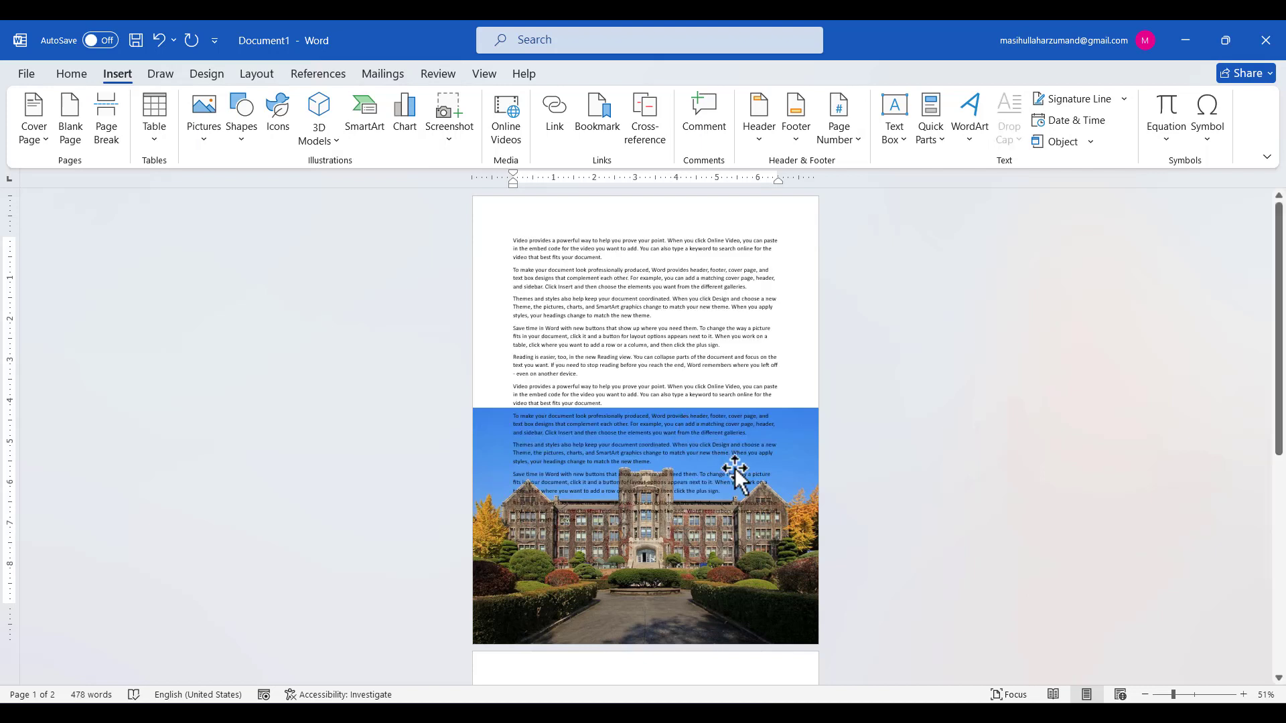
# Copy the sample text that overlaps the building picture and paste it again to lengthen the document text
pyautogui.moveTo(735, 474); pyautogui.dragTo(518, 413)
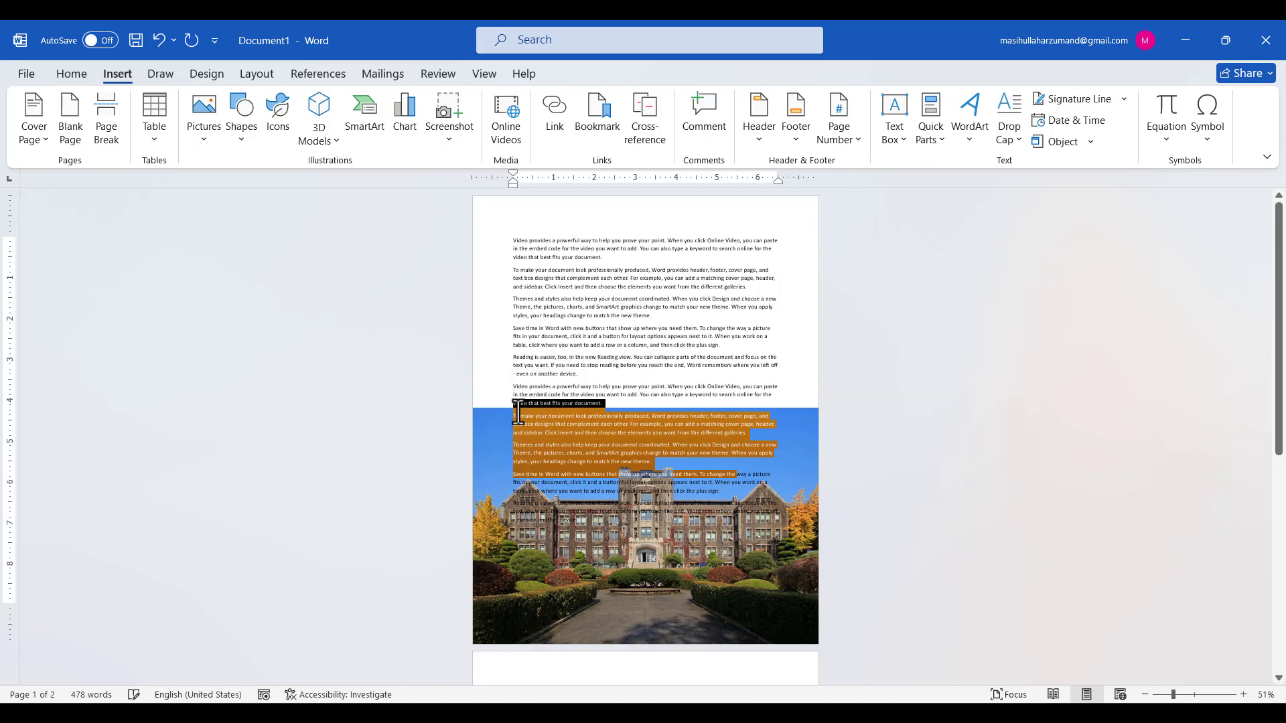
pyautogui.hotkey('ctrl', 'c')
pyautogui.hotkey('ctrl', 'v')
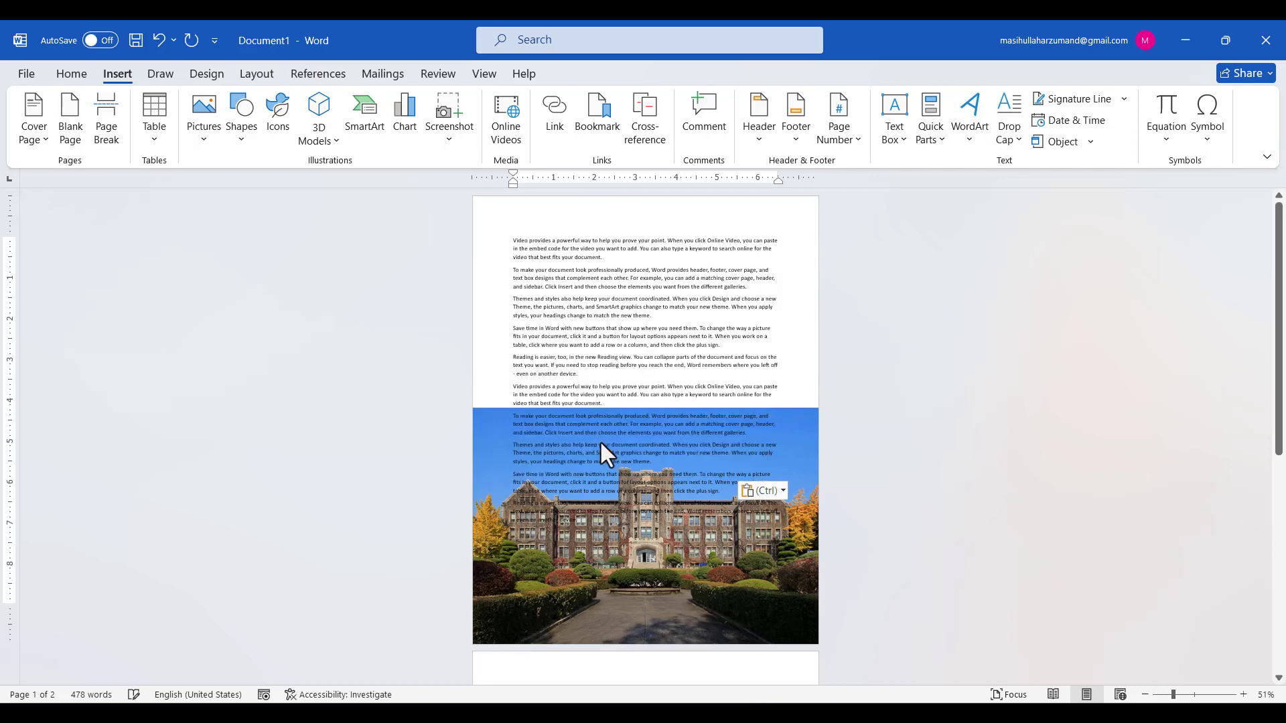
pyautogui.hotkey('ctrl', 'v')
pyautogui.scroll(-4, 601, 443)
pyautogui.scroll(3, 601, 442)
pyautogui.scroll(-7, 601, 442)
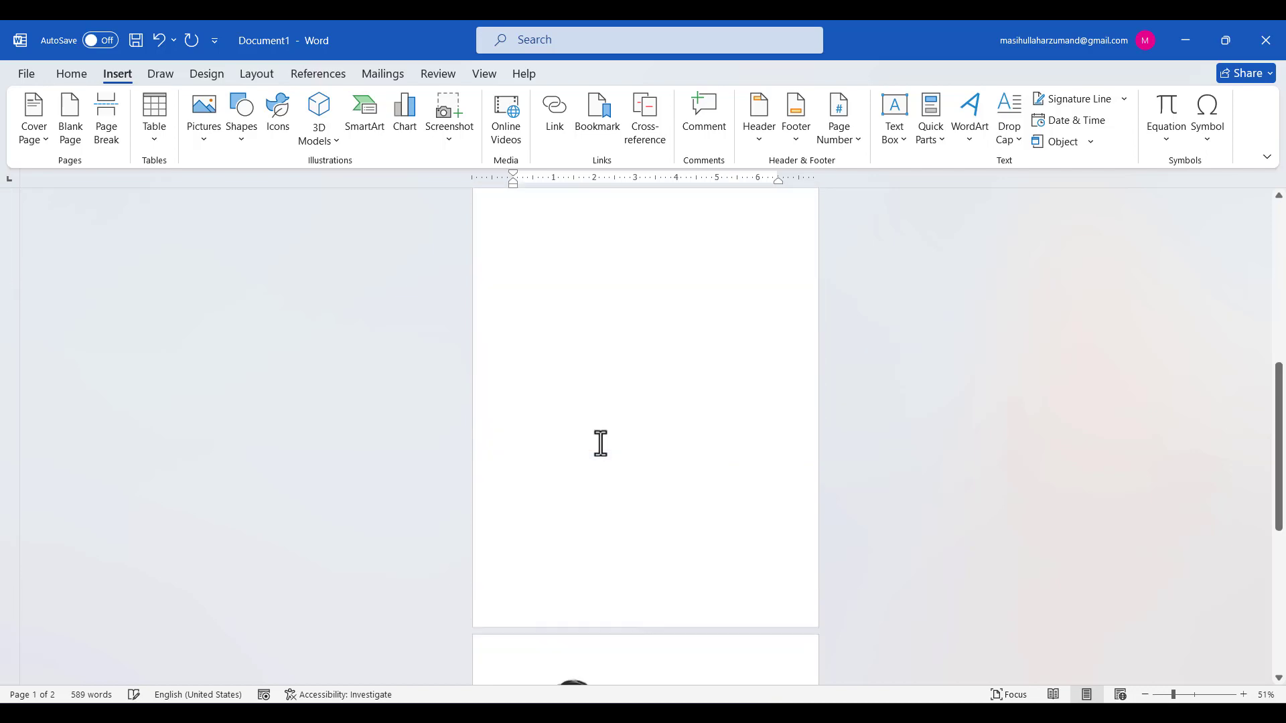
# Delete the surplus empty paragraphs on the portrait's page and undo the last deletions
pyautogui.scroll(-3, 615, 474)
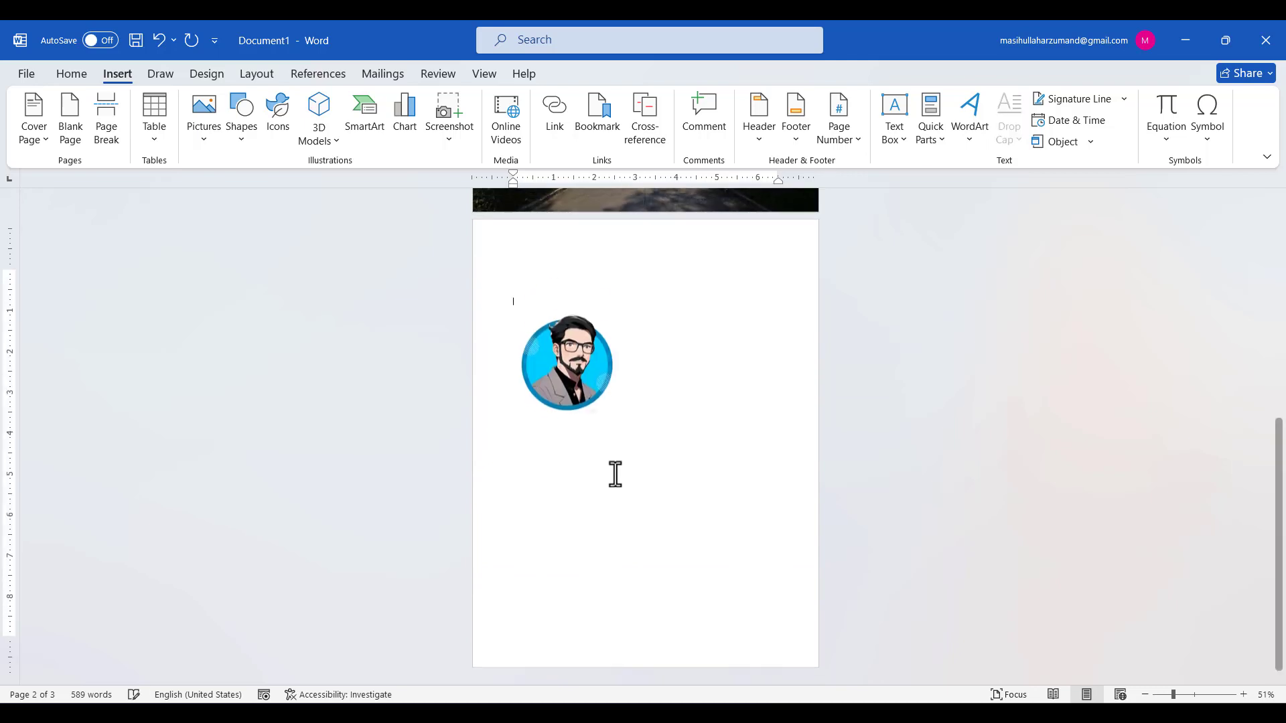
pyautogui.click(616, 493)
pyautogui.press('BackSpace')
pyautogui.press('BackSpace')
pyautogui.press('BackSpace')
pyautogui.press('BackSpace')
pyautogui.press('BackSpace')
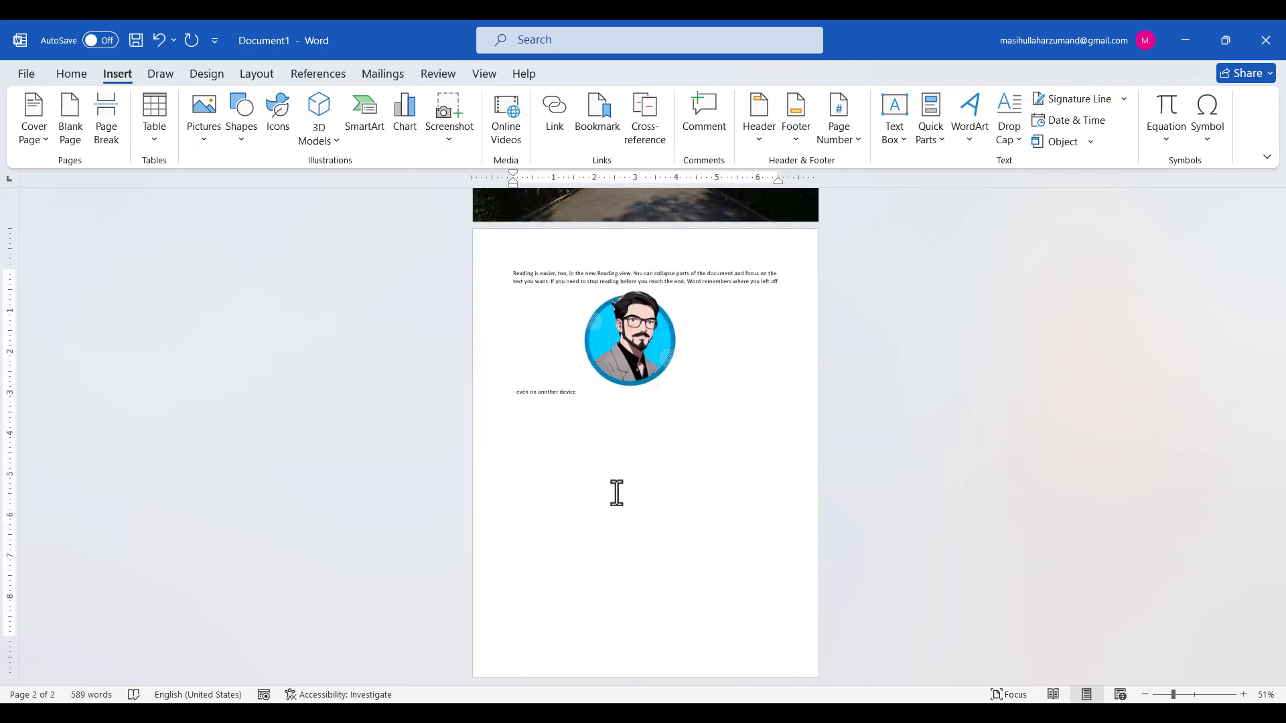
pyautogui.hotkey('ctrl', 'z')
pyautogui.hotkey('ctrl', 'z')
pyautogui.hotkey('ctrl', 'z')
pyautogui.scroll(6, 616, 493)
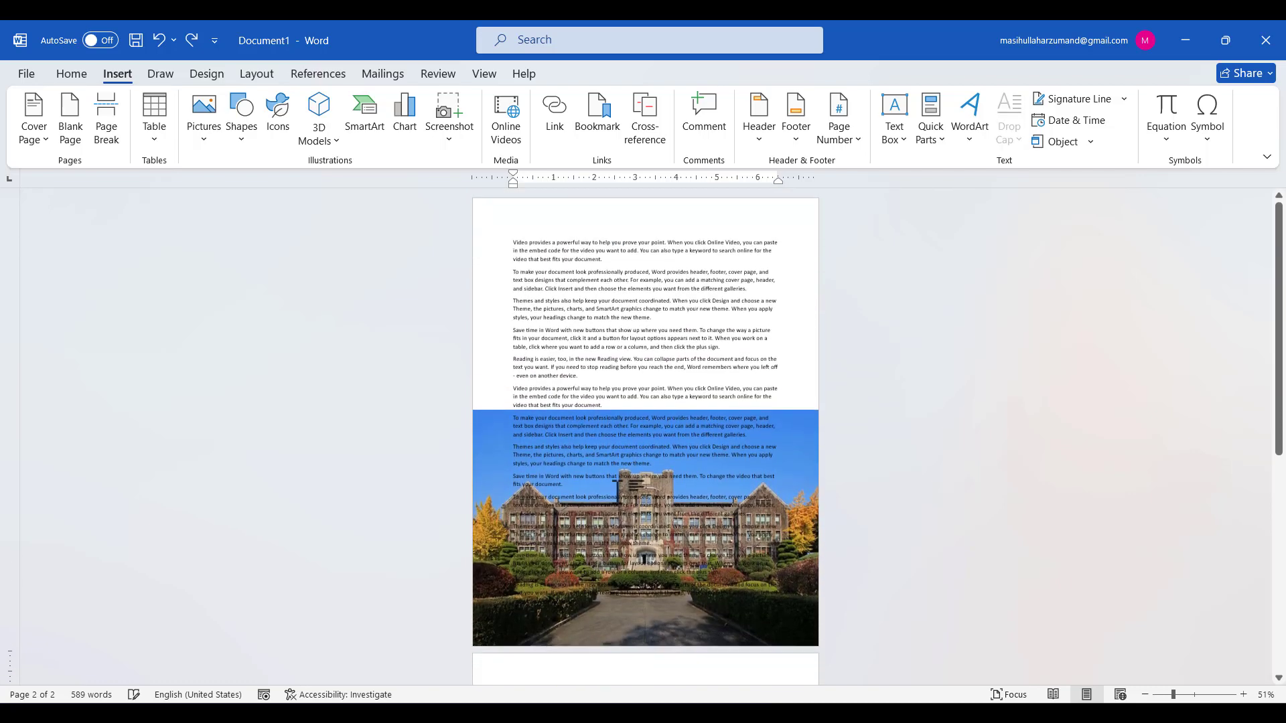
# Select the building picture behind the text and start removing its background
pyautogui.scroll(5, 616, 492)
pyautogui.scroll(-3, 616, 493)
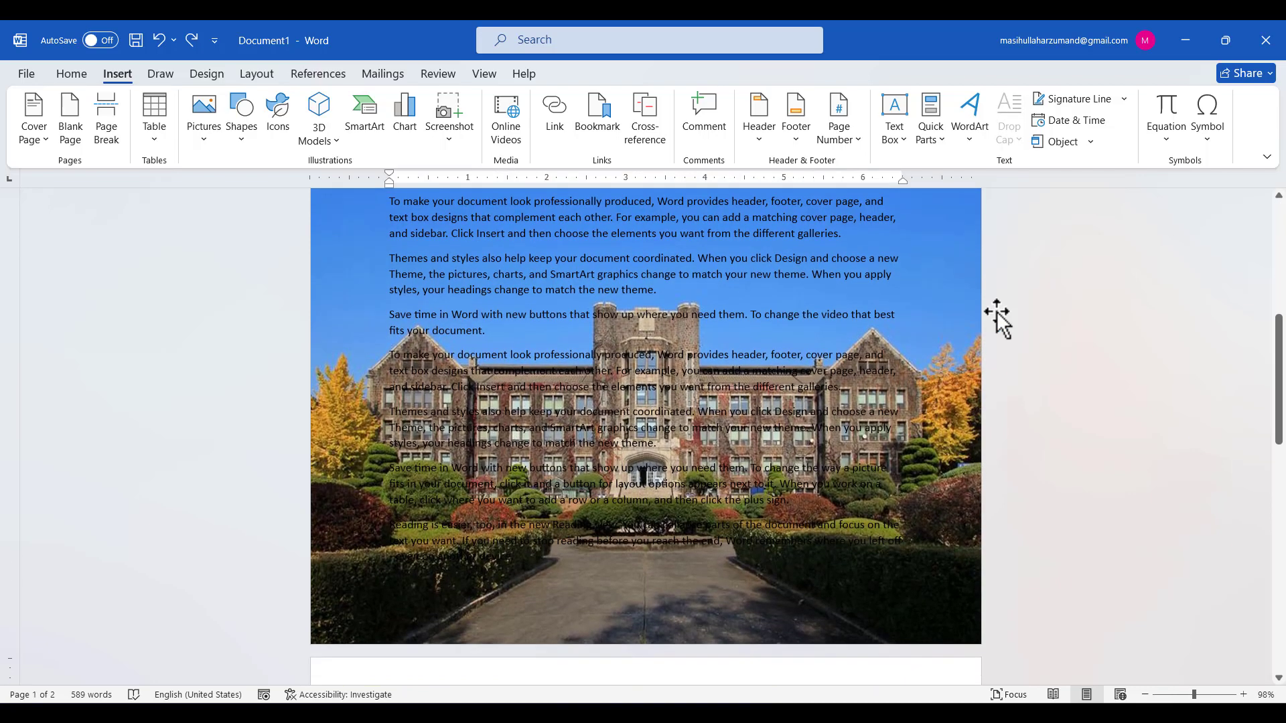
pyautogui.click(976, 308)
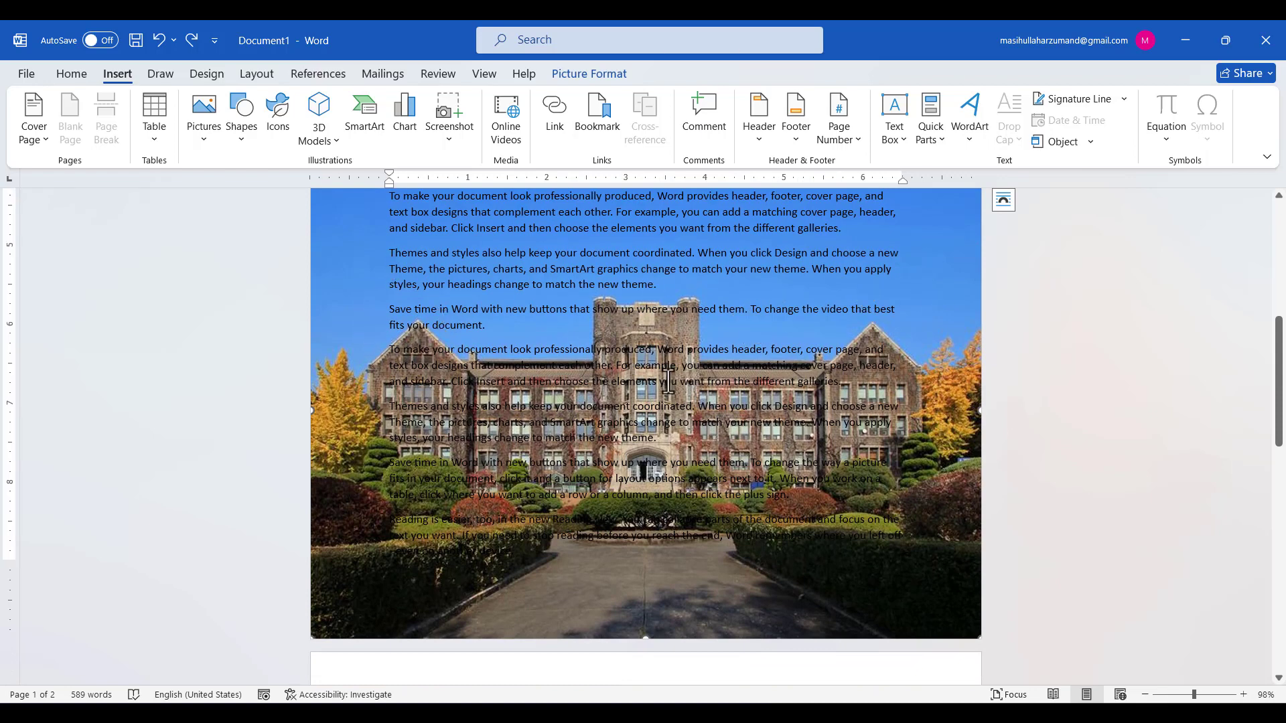
pyautogui.scroll(1, 668, 382)
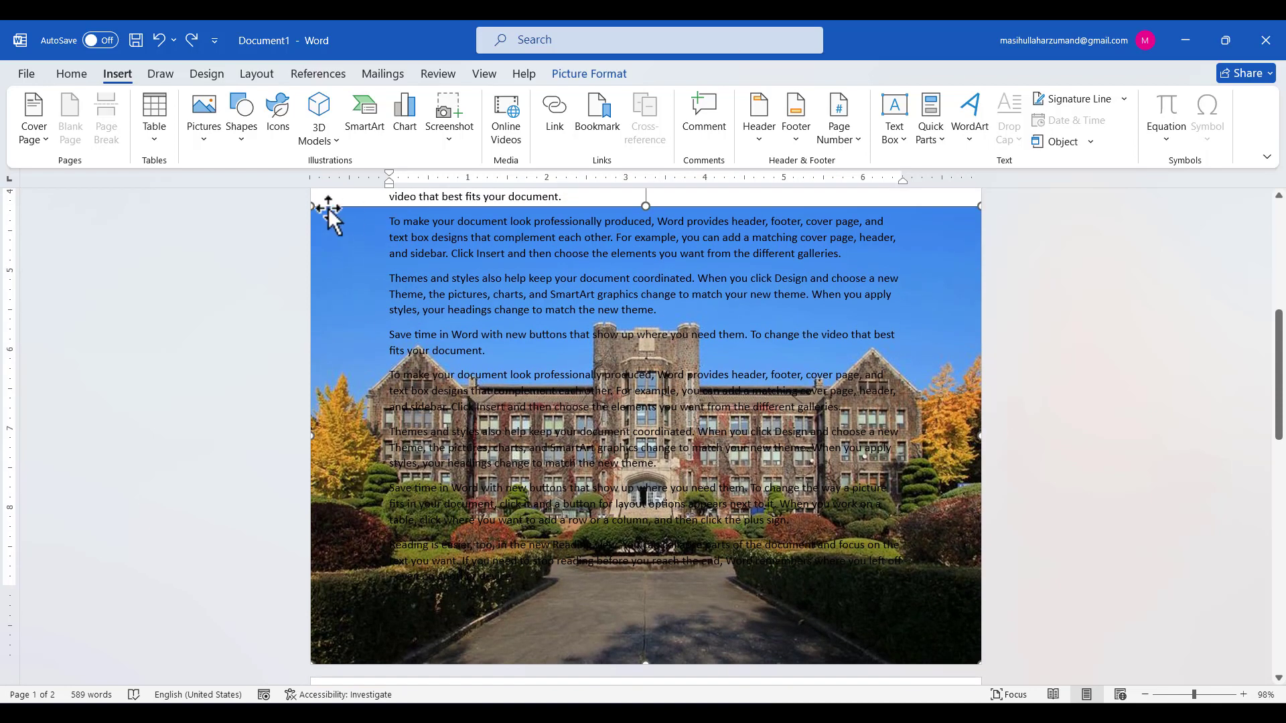
pyautogui.click(589, 75)
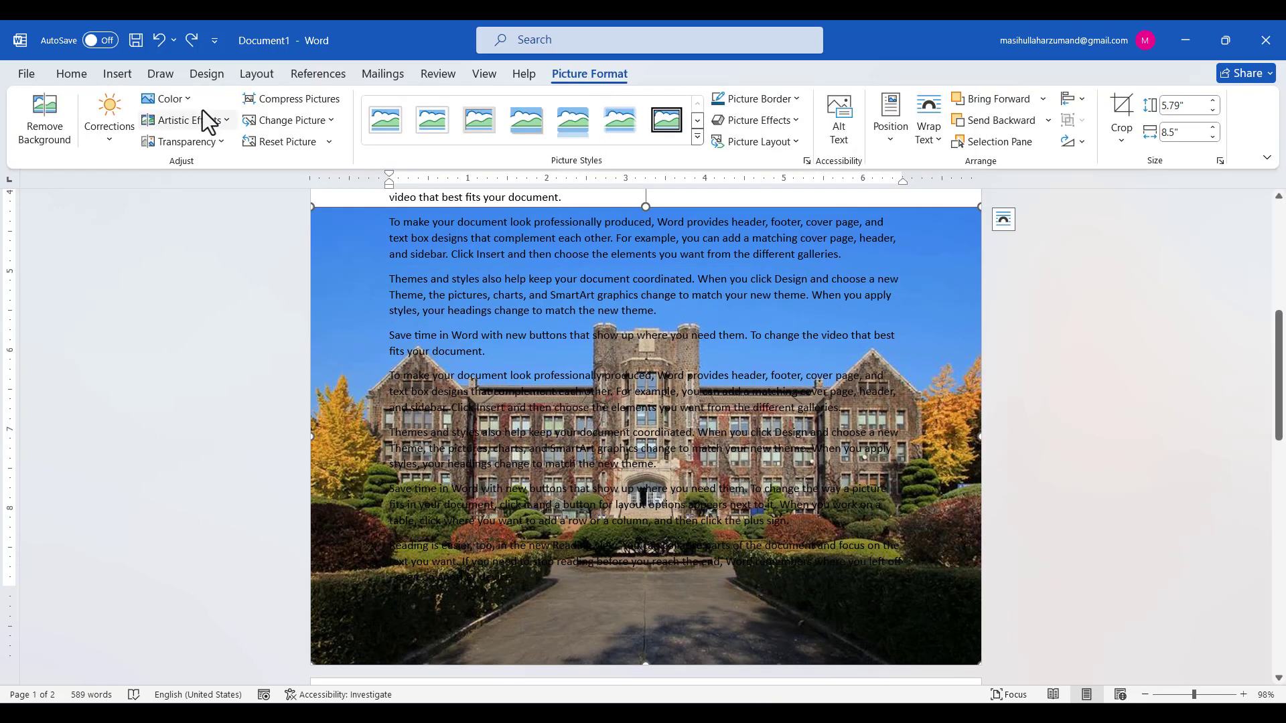
pyautogui.click(62, 133)
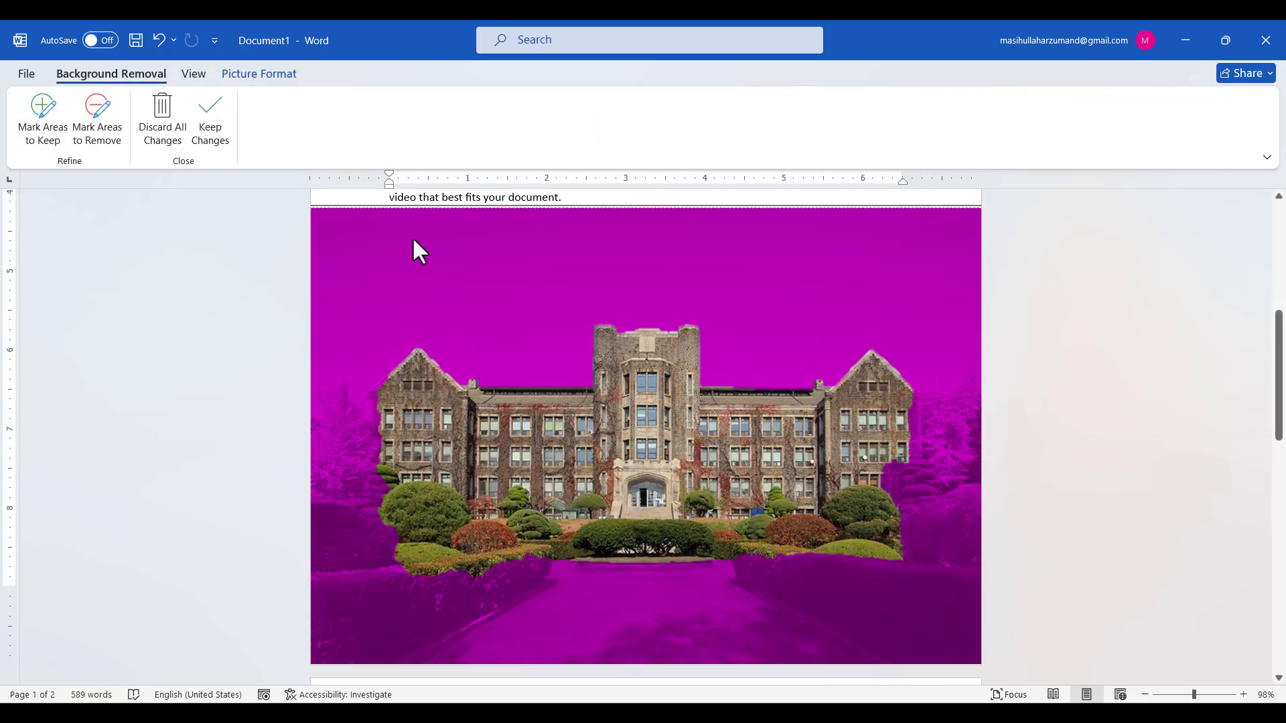
# Mark the tree and hedge beside the building's left wing as areas to remove
pyautogui.click(95, 118)
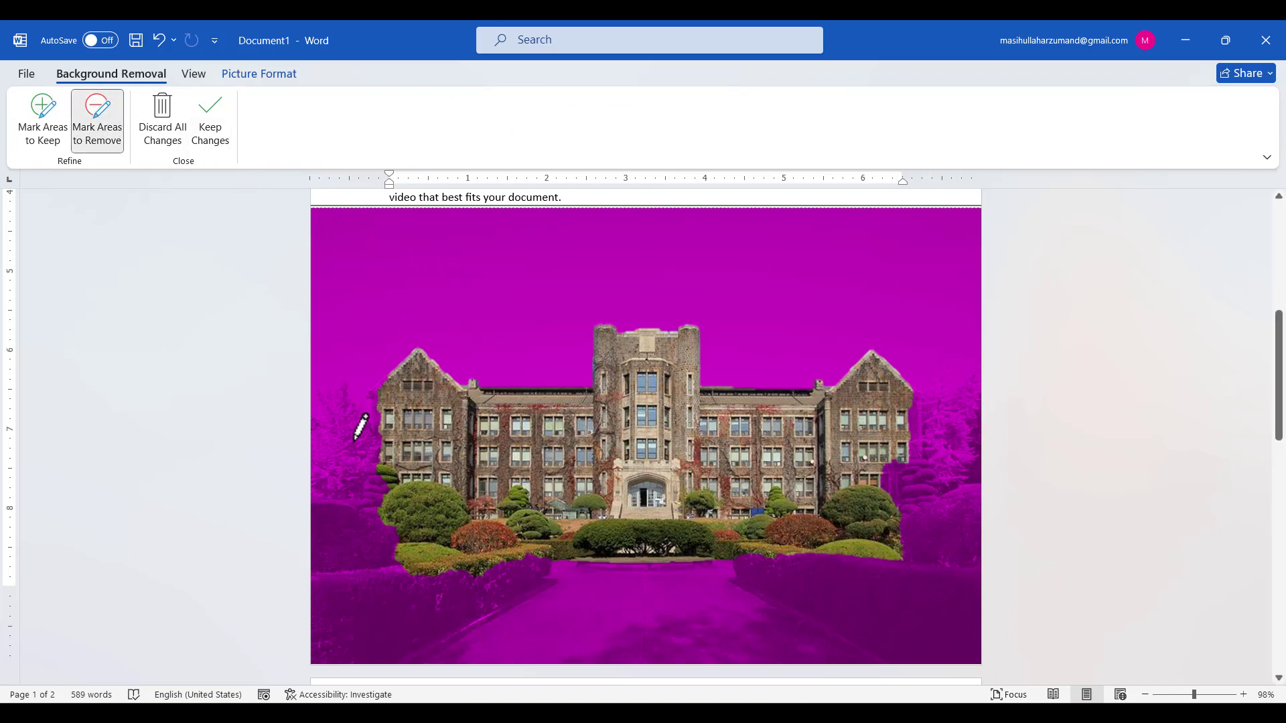
pyautogui.moveTo(343, 415)
pyautogui.mouseDown()
pyautogui.moveTo(353, 488)
pyautogui.moveTo(388, 542)
pyautogui.mouseUp()
pyautogui.moveTo(364, 491)
pyautogui.mouseDown()
pyautogui.moveTo(356, 475)
pyautogui.moveTo(368, 525)
pyautogui.moveTo(348, 563)
pyautogui.moveTo(336, 466)
pyautogui.mouseUp()
# Mark the hedges, the foreground path and the trees on both sides of the building to keep, and apply the background removal
pyautogui.click(59, 134)
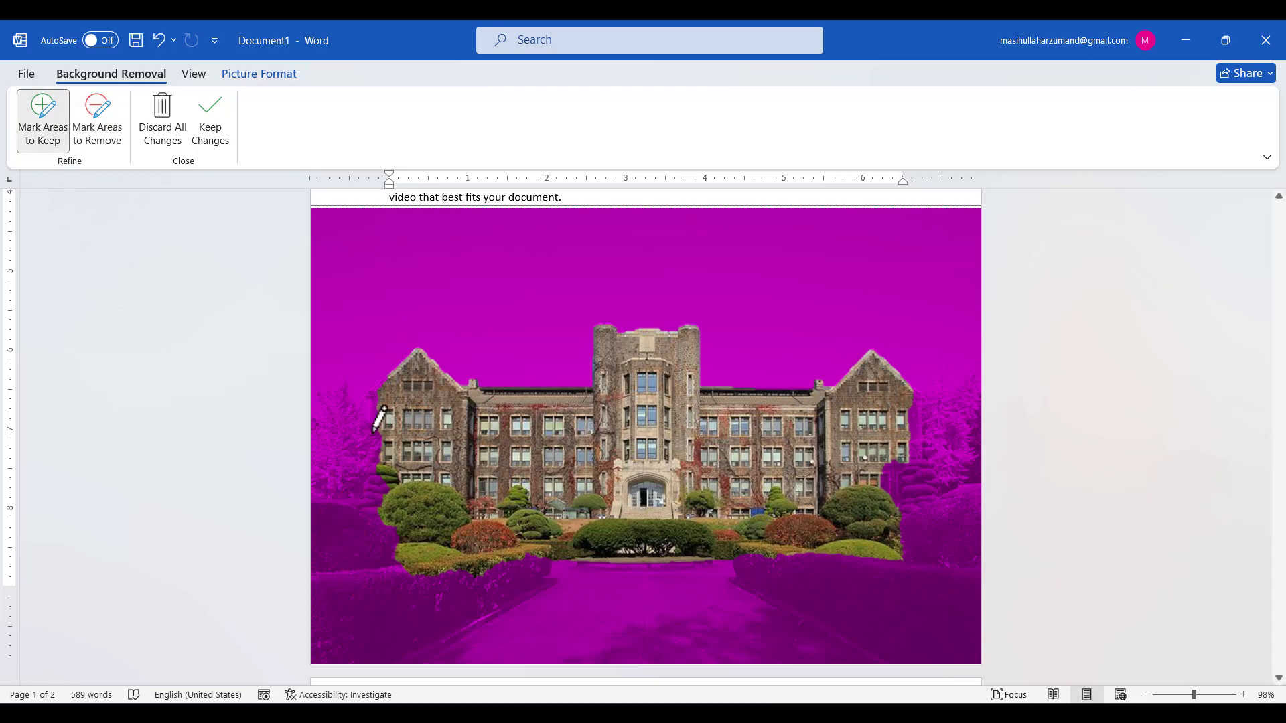
pyautogui.moveTo(336, 465)
pyautogui.mouseDown()
pyautogui.moveTo(375, 469)
pyautogui.moveTo(339, 430)
pyautogui.moveTo(330, 476)
pyautogui.moveTo(350, 505)
pyautogui.moveTo(339, 462)
pyautogui.moveTo(353, 582)
pyautogui.moveTo(402, 590)
pyautogui.moveTo(429, 643)
pyautogui.moveTo(537, 615)
pyautogui.moveTo(607, 641)
pyautogui.mouseUp()
pyautogui.moveTo(702, 633)
pyautogui.mouseDown()
pyautogui.moveTo(655, 560)
pyautogui.moveTo(546, 551)
pyautogui.moveTo(818, 661)
pyautogui.moveTo(841, 568)
pyautogui.moveTo(643, 643)
pyautogui.moveTo(870, 681)
pyautogui.moveTo(906, 547)
pyautogui.moveTo(934, 580)
pyautogui.moveTo(962, 434)
pyautogui.moveTo(925, 396)
pyautogui.moveTo(967, 368)
pyautogui.moveTo(963, 402)
pyautogui.mouseUp()
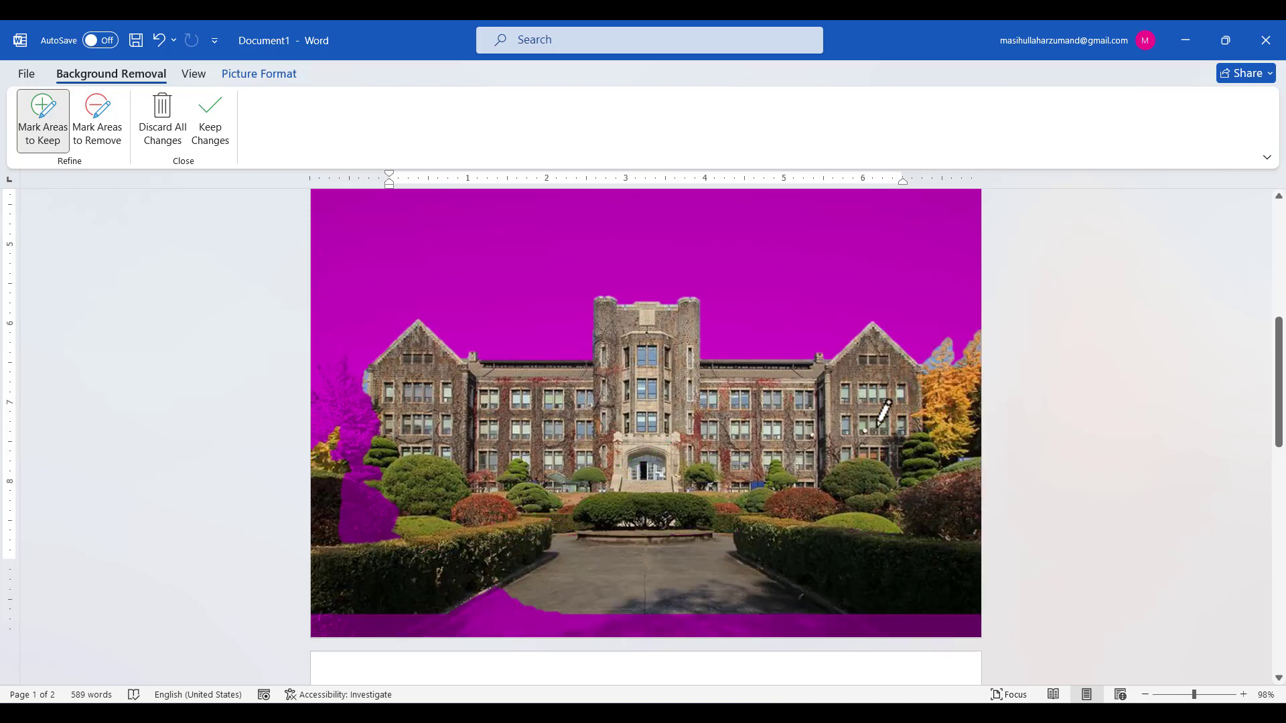
pyautogui.moveTo(632, 633)
pyautogui.mouseDown()
pyautogui.moveTo(580, 612)
pyautogui.moveTo(332, 653)
pyautogui.moveTo(345, 613)
pyautogui.moveTo(447, 606)
pyautogui.moveTo(962, 612)
pyautogui.moveTo(655, 632)
pyautogui.mouseUp()
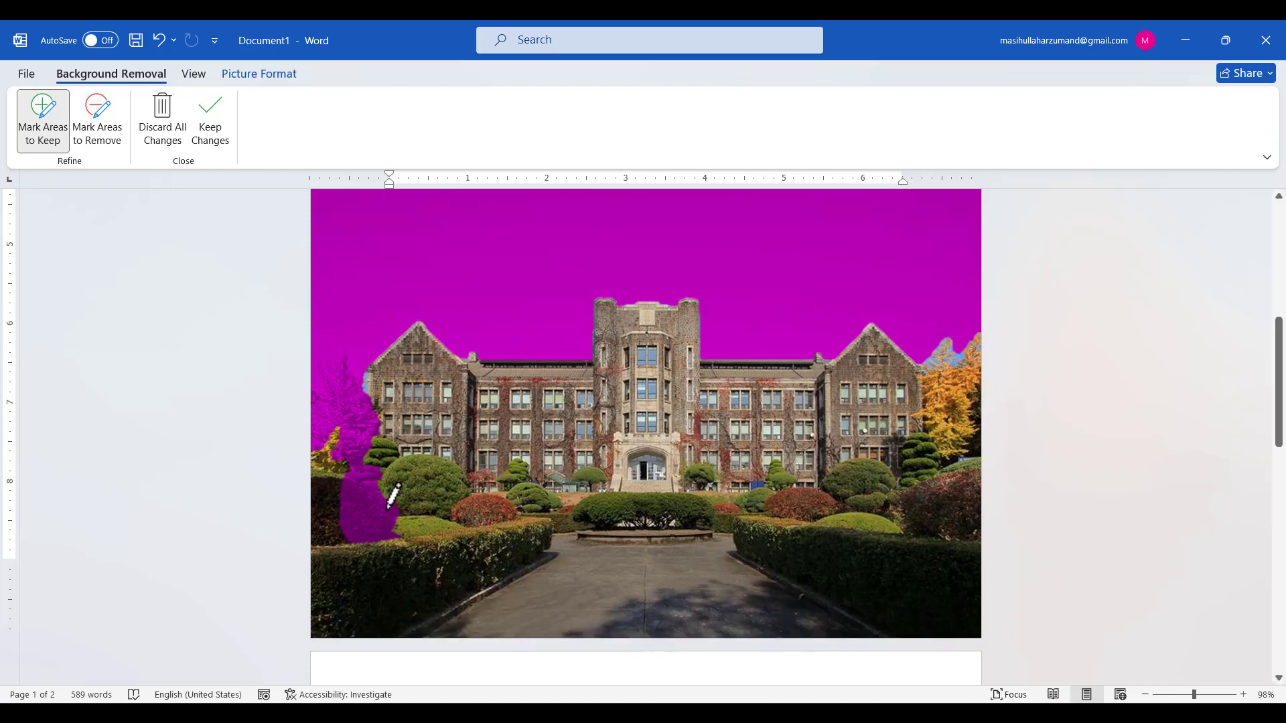
pyautogui.moveTo(372, 516)
pyautogui.mouseDown()
pyautogui.moveTo(339, 430)
pyautogui.moveTo(375, 427)
pyautogui.moveTo(355, 394)
pyautogui.moveTo(312, 445)
pyautogui.moveTo(335, 373)
pyautogui.moveTo(348, 376)
pyautogui.mouseUp()
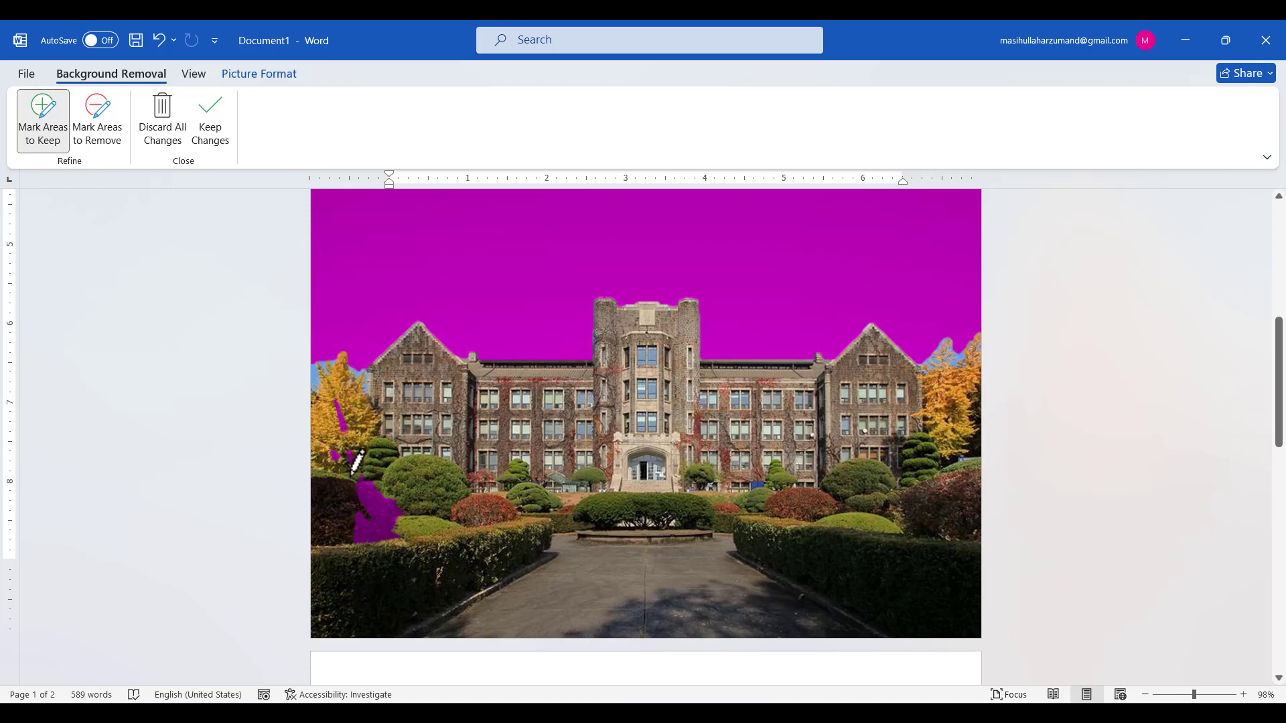
pyautogui.moveTo(352, 472)
pyautogui.mouseDown()
pyautogui.moveTo(366, 443)
pyautogui.moveTo(414, 571)
pyautogui.moveTo(344, 414)
pyautogui.moveTo(383, 589)
pyautogui.moveTo(408, 488)
pyautogui.moveTo(337, 396)
pyautogui.moveTo(350, 439)
pyautogui.moveTo(353, 402)
pyautogui.moveTo(347, 453)
pyautogui.mouseUp()
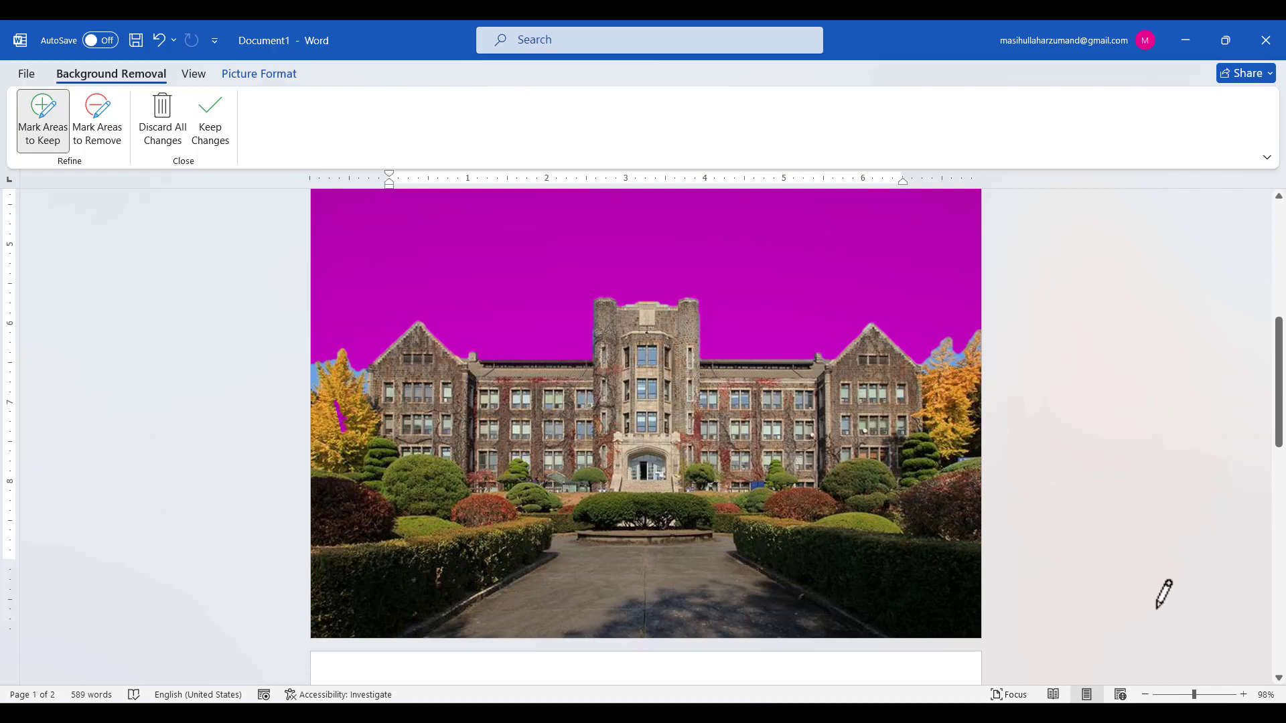
pyautogui.click(1238, 682)
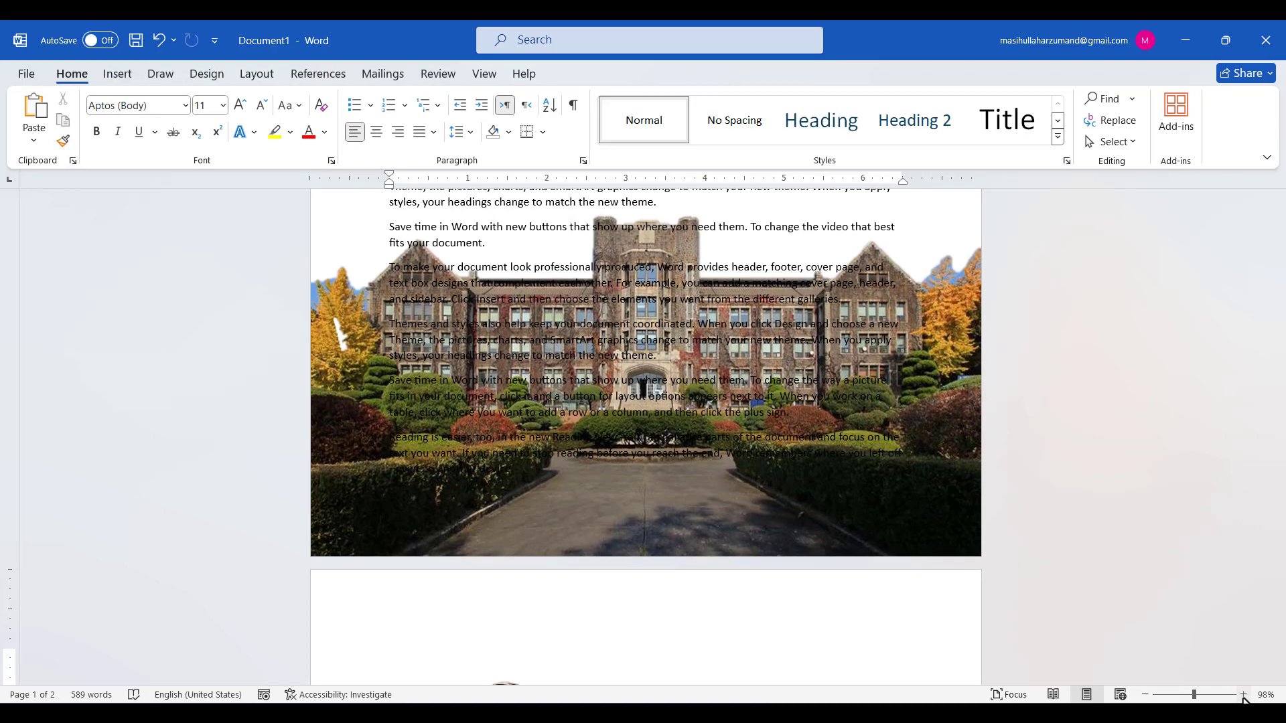
# Reselect the building picture and reopen its background removal
pyautogui.click(1243, 695)
pyautogui.click(1243, 695)
pyautogui.click(1243, 695)
pyautogui.click(1243, 695)
pyautogui.click(987, 413)
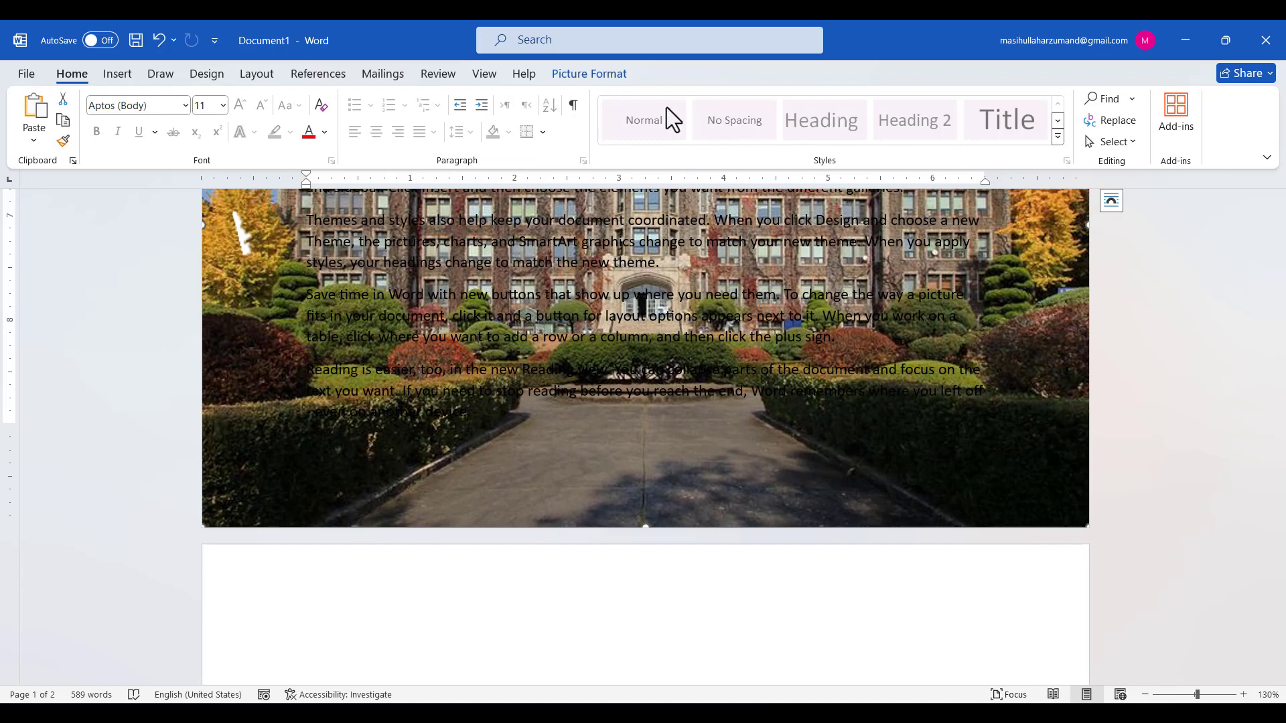
pyautogui.click(619, 79)
pyautogui.click(44, 129)
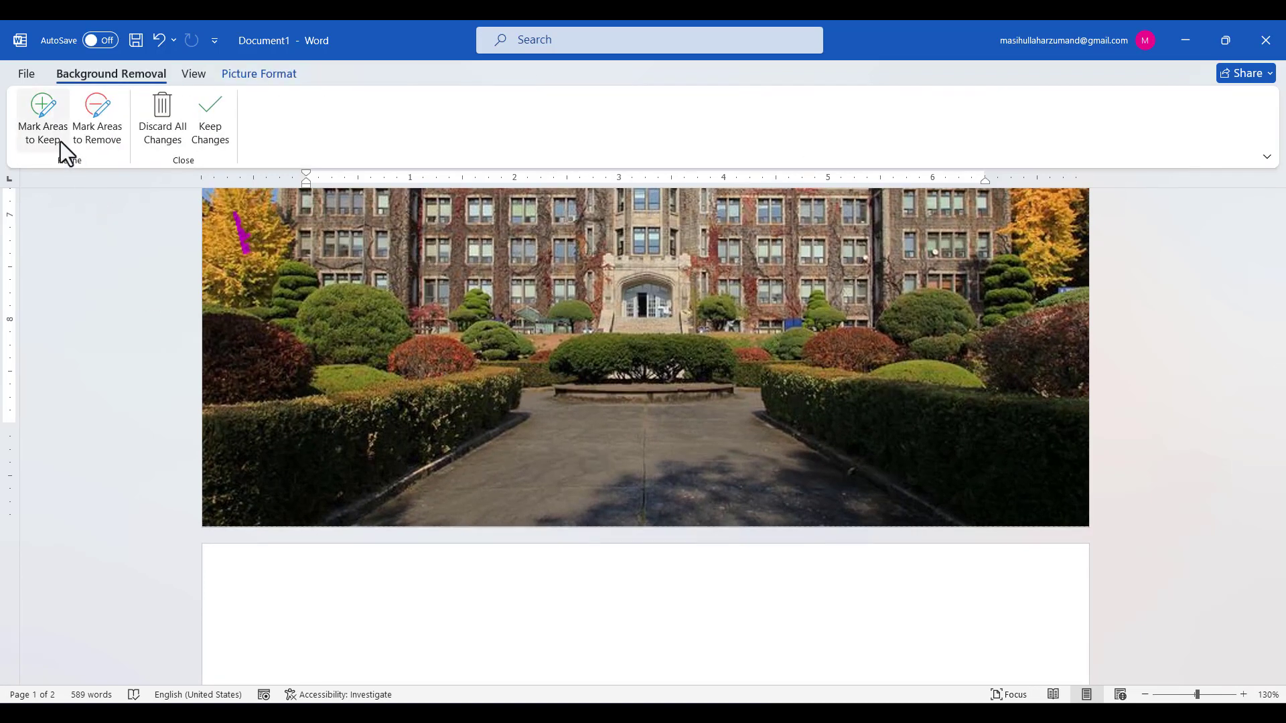
# Correct the gap in the yellow tree beside the building's left wing, marking the tree's foliage to keep
pyautogui.click(86, 127)
pyautogui.moveTo(246, 237)
pyautogui.mouseDown()
pyautogui.moveTo(265, 287)
pyautogui.moveTo(237, 201)
pyautogui.moveTo(235, 224)
pyautogui.mouseUp()
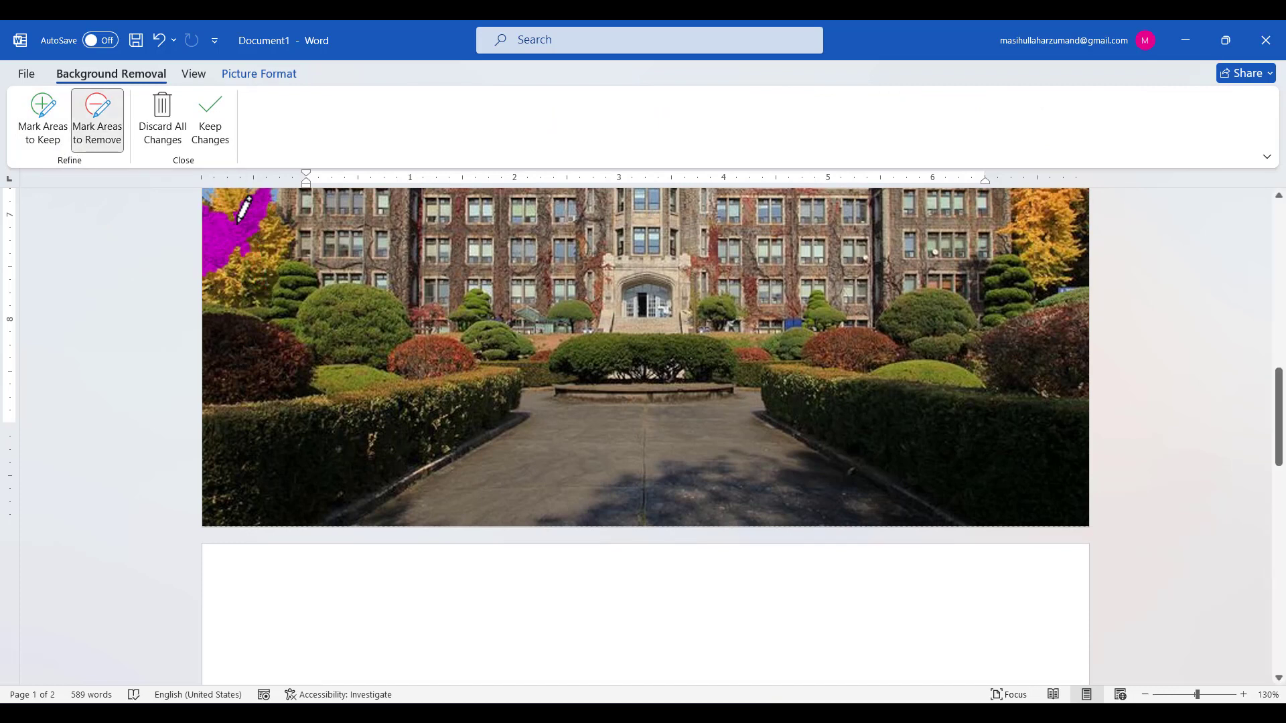
pyautogui.click(37, 124)
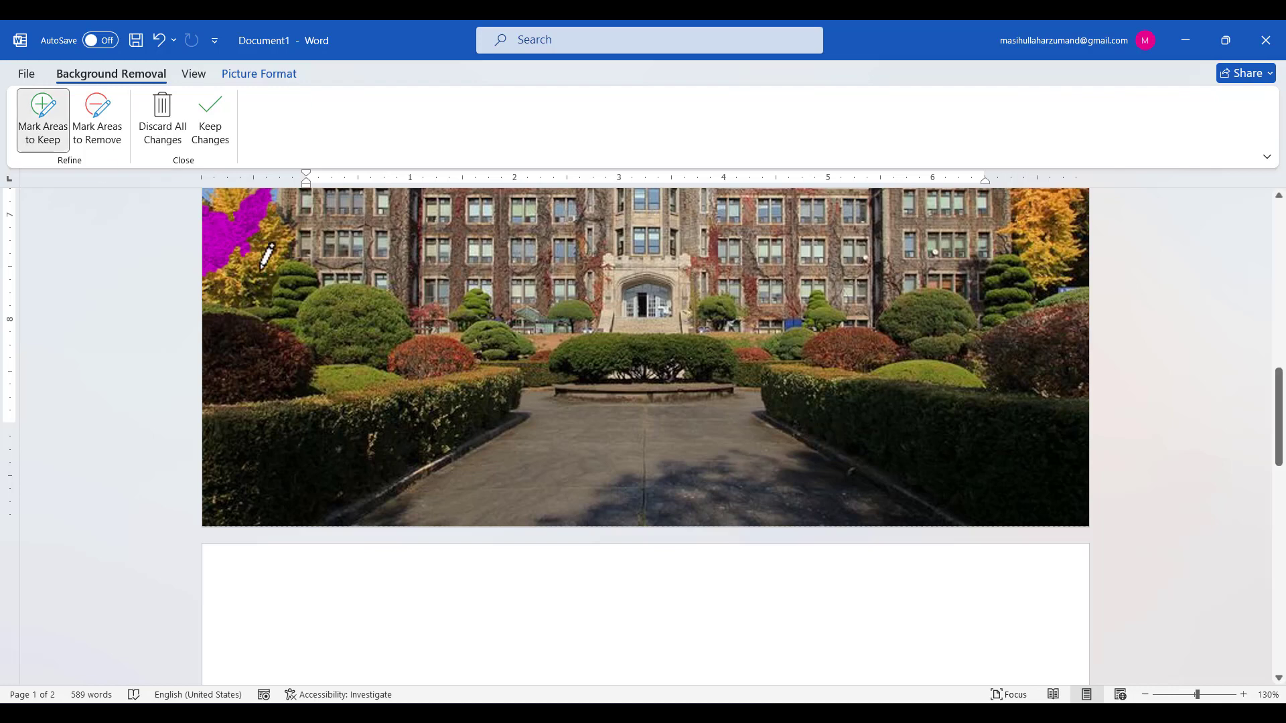
pyautogui.moveTo(263, 271); pyautogui.dragTo(225, 221)
pyautogui.scroll(1, 259, 204)
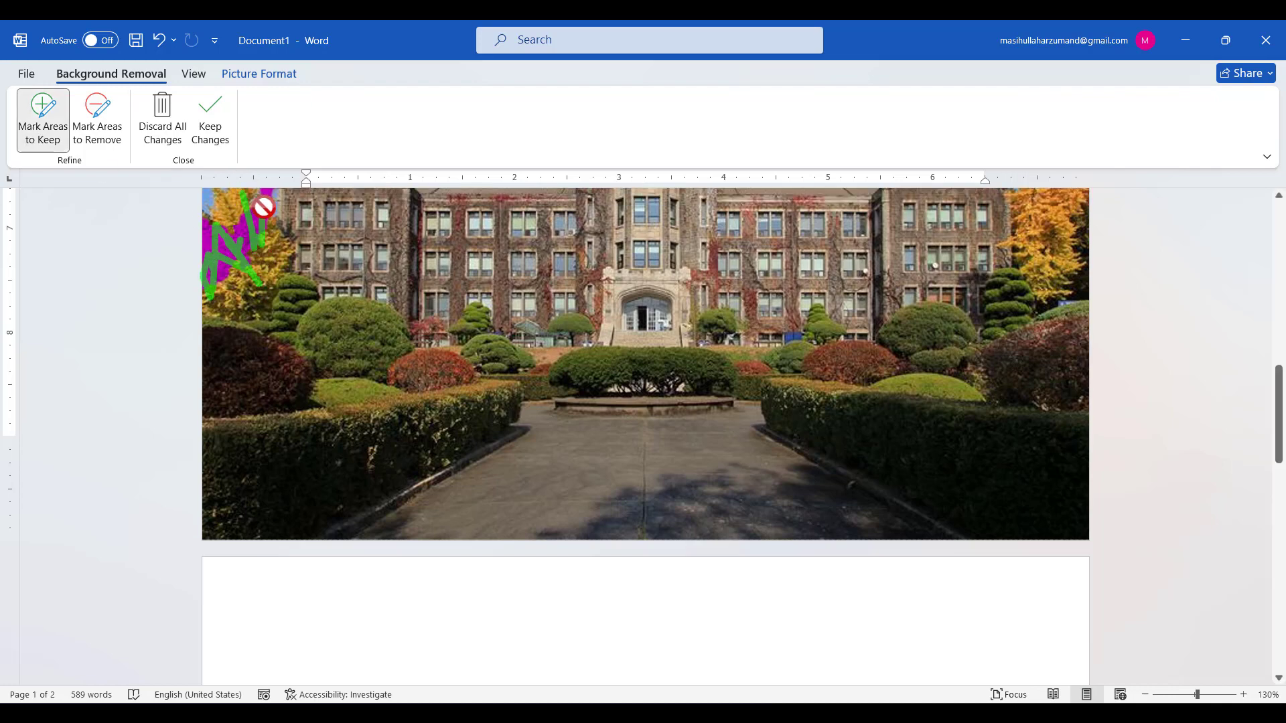
# Mark the top of the yellow tree at the picture's right edge to keep and apply the background removal
pyautogui.moveTo(1272, 438); pyautogui.dragTo(1277, 385)
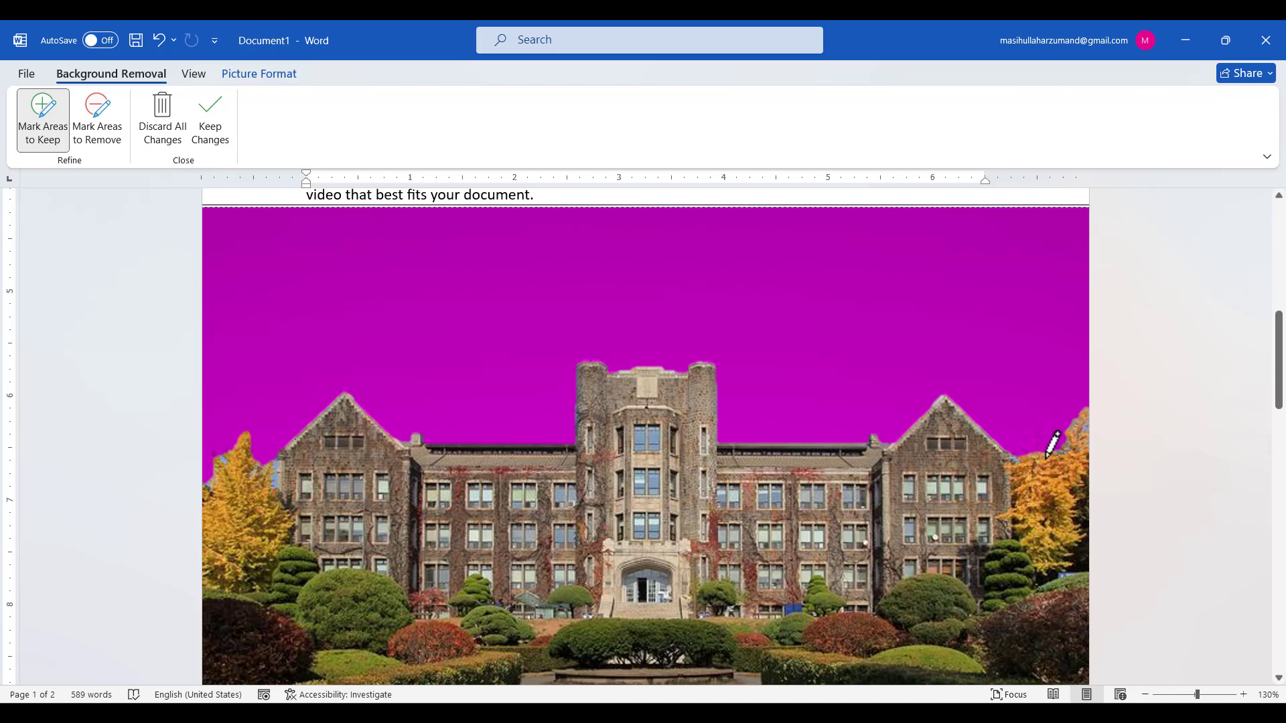
pyautogui.moveTo(1040, 450); pyautogui.dragTo(1043, 423)
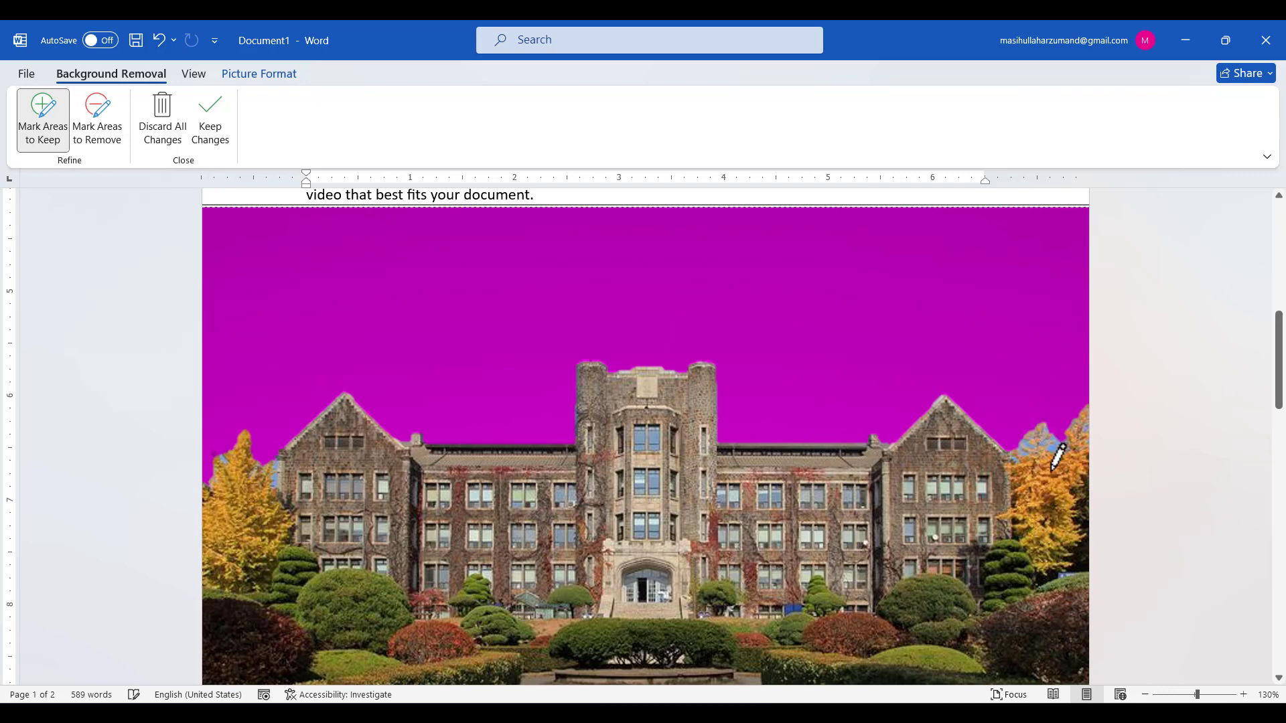
pyautogui.click(215, 124)
pyautogui.moveTo(504, 406); pyautogui.dragTo(504, 406)
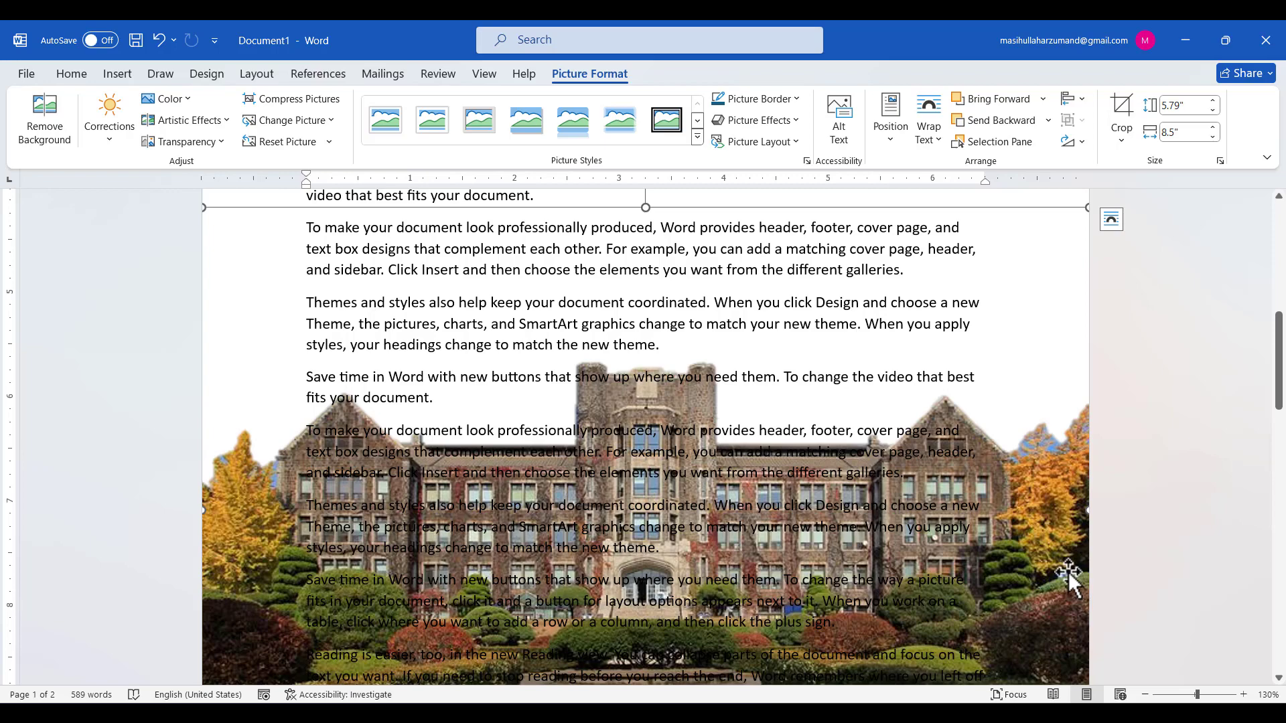
# Check the pages with the cut-out building in the print preview and return to the document
pyautogui.click(1145, 696)
pyautogui.click(1145, 695)
pyautogui.hotkey('ctrl', 'p')
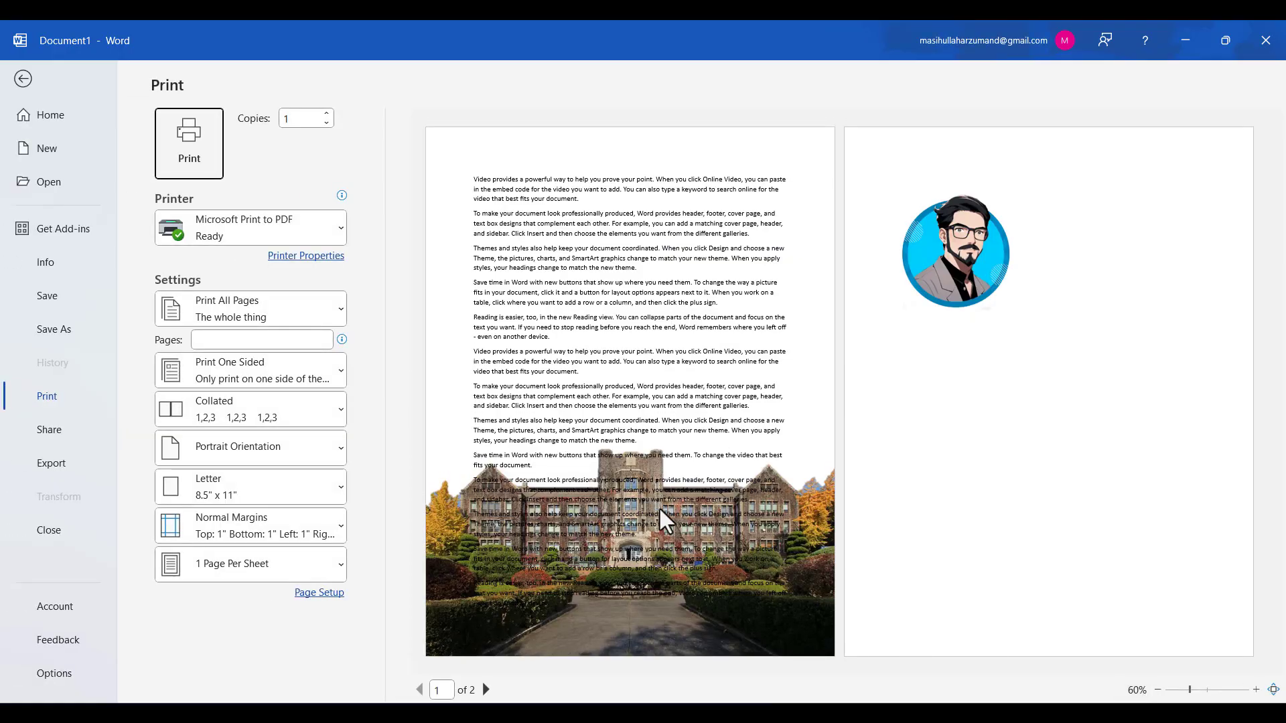
pyautogui.press('Escape')
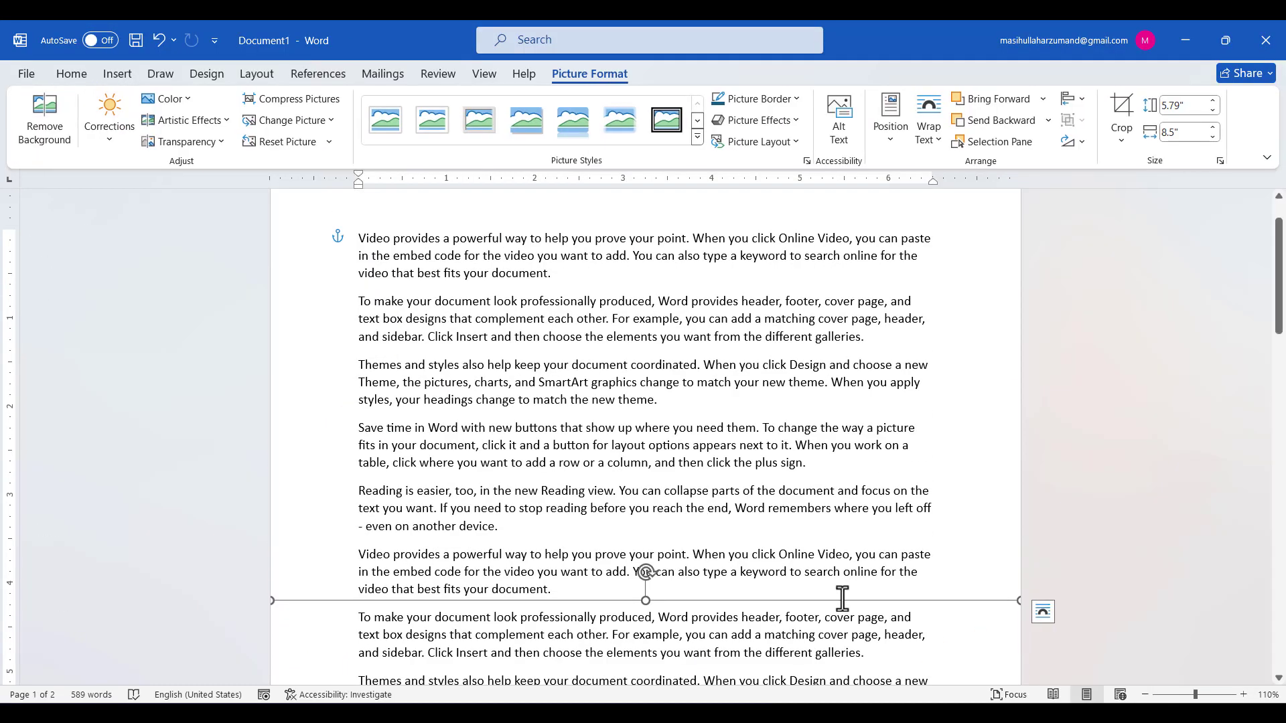
# Draw a rectangle about 5.33" high and 8.45" wide over the building picture
pyautogui.scroll(-5, 904, 579)
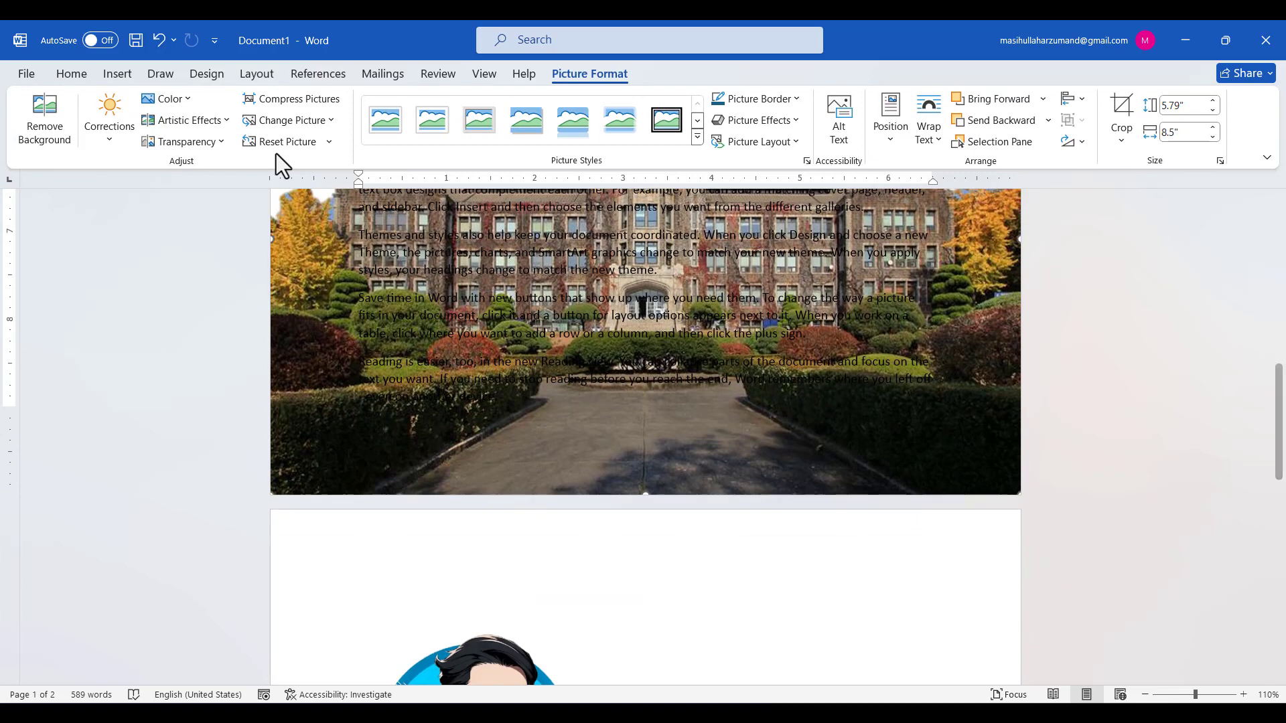
pyautogui.click(67, 76)
pyautogui.click(110, 83)
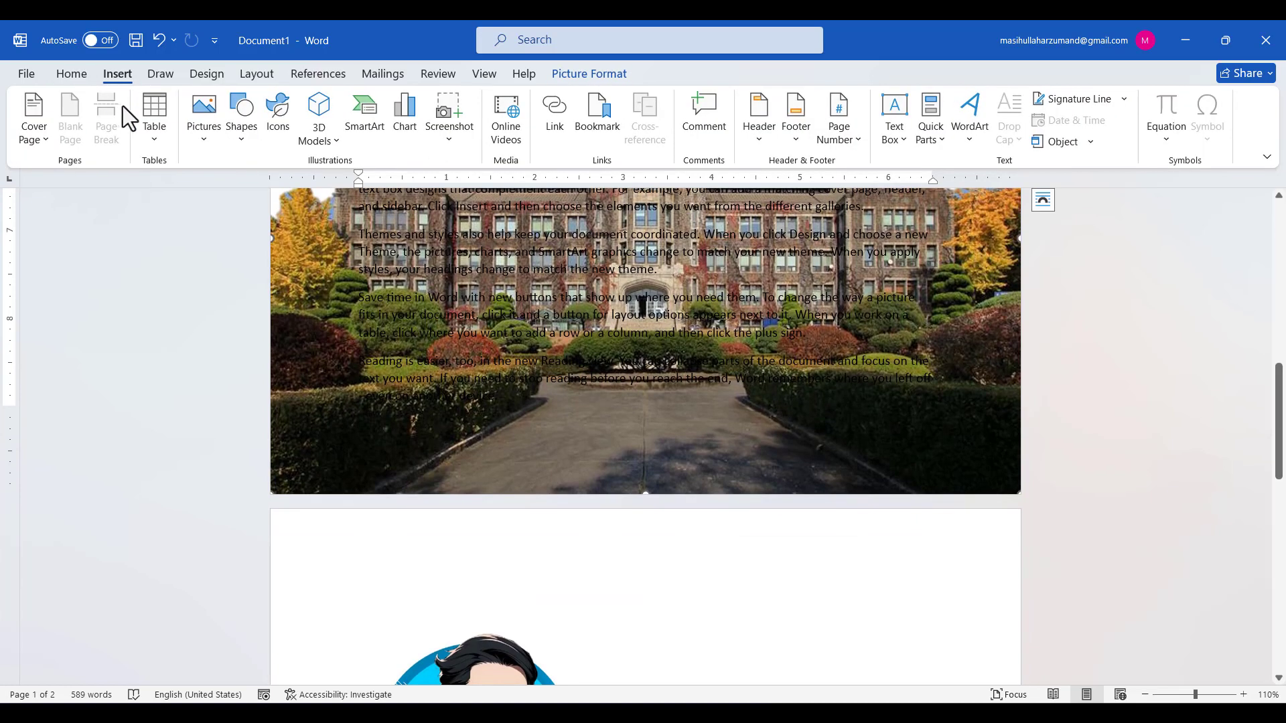
pyautogui.click(242, 117)
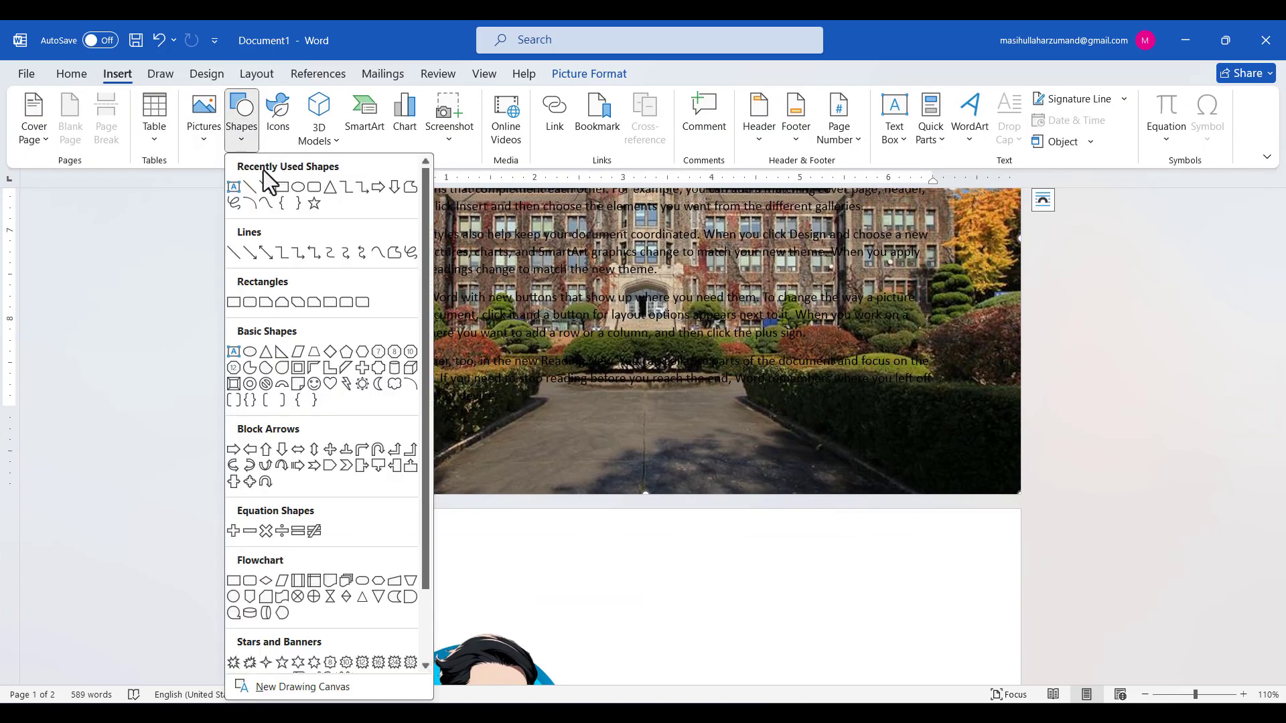
pyautogui.click(289, 198)
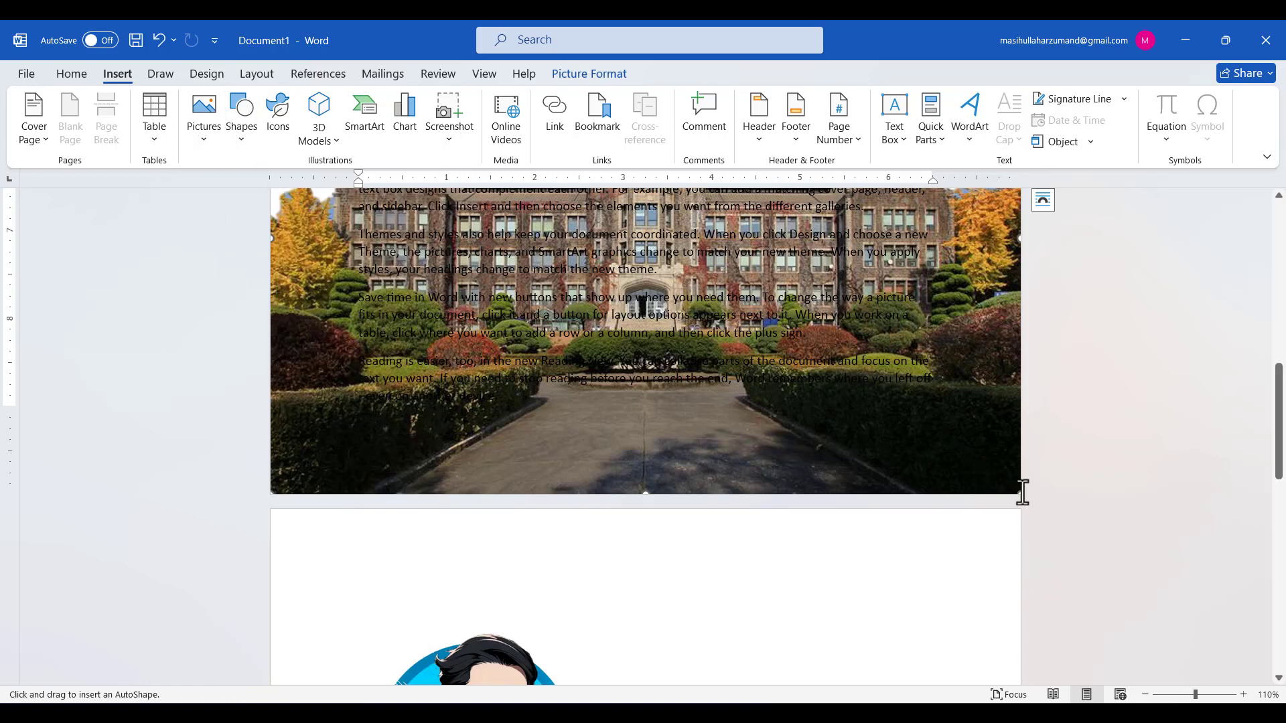
pyautogui.moveTo(1019, 492); pyautogui.dragTo(271, 25)
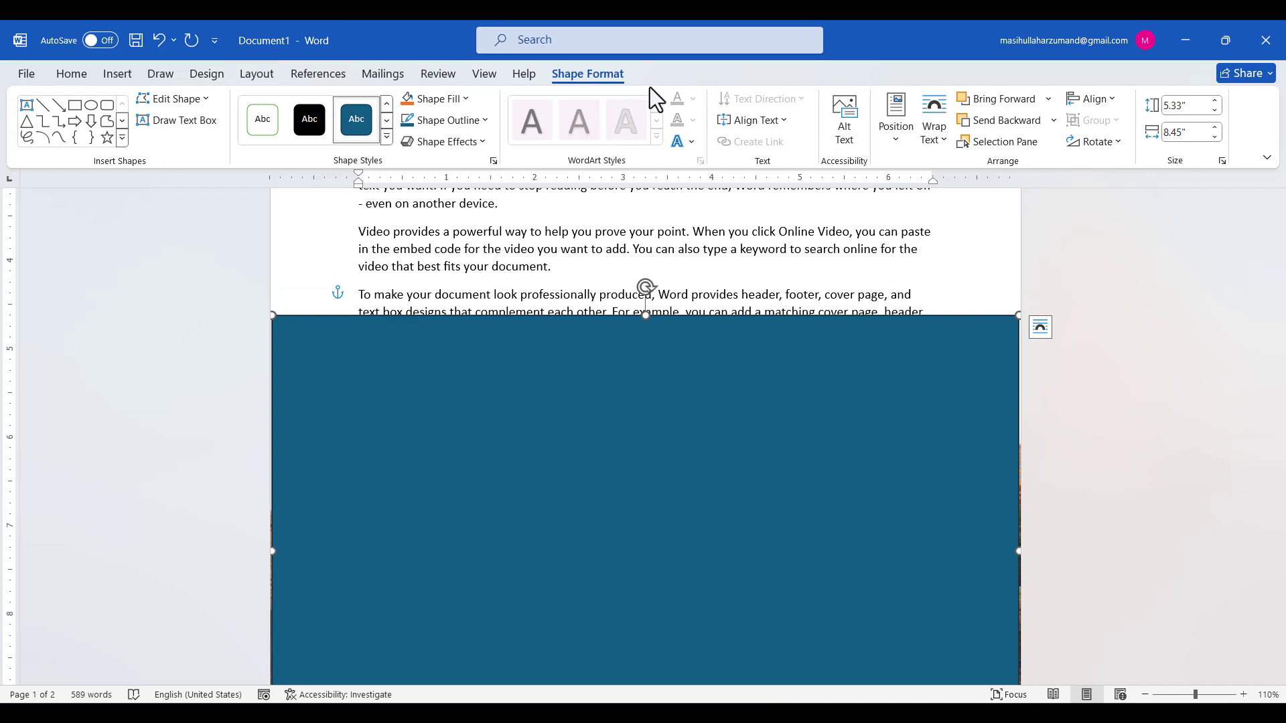
# Show the page's objects in the Selection pane and select the rectangle
pyautogui.click(1030, 146)
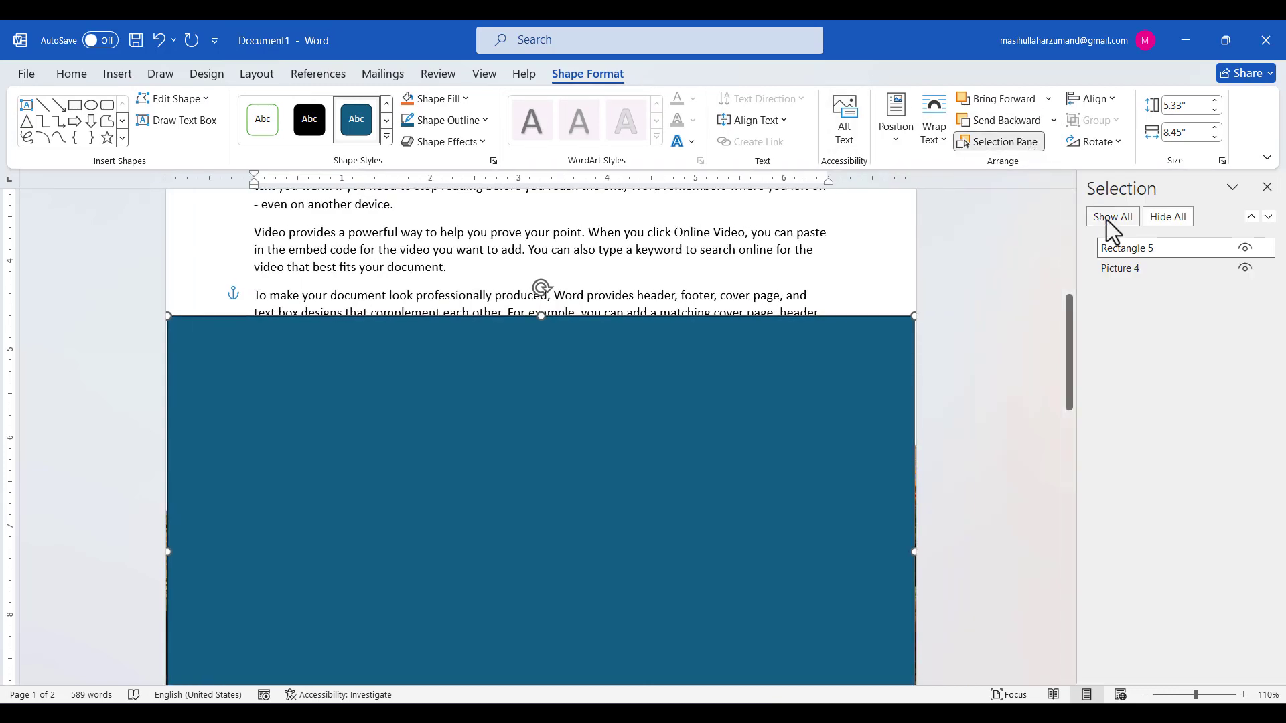
pyautogui.moveTo(1136, 268)
pyautogui.mouseDown()
pyautogui.moveTo(1136, 248)
pyautogui.moveTo(1137, 267)
pyautogui.moveTo(1129, 259)
pyautogui.mouseUp()
pyautogui.click(1128, 256)
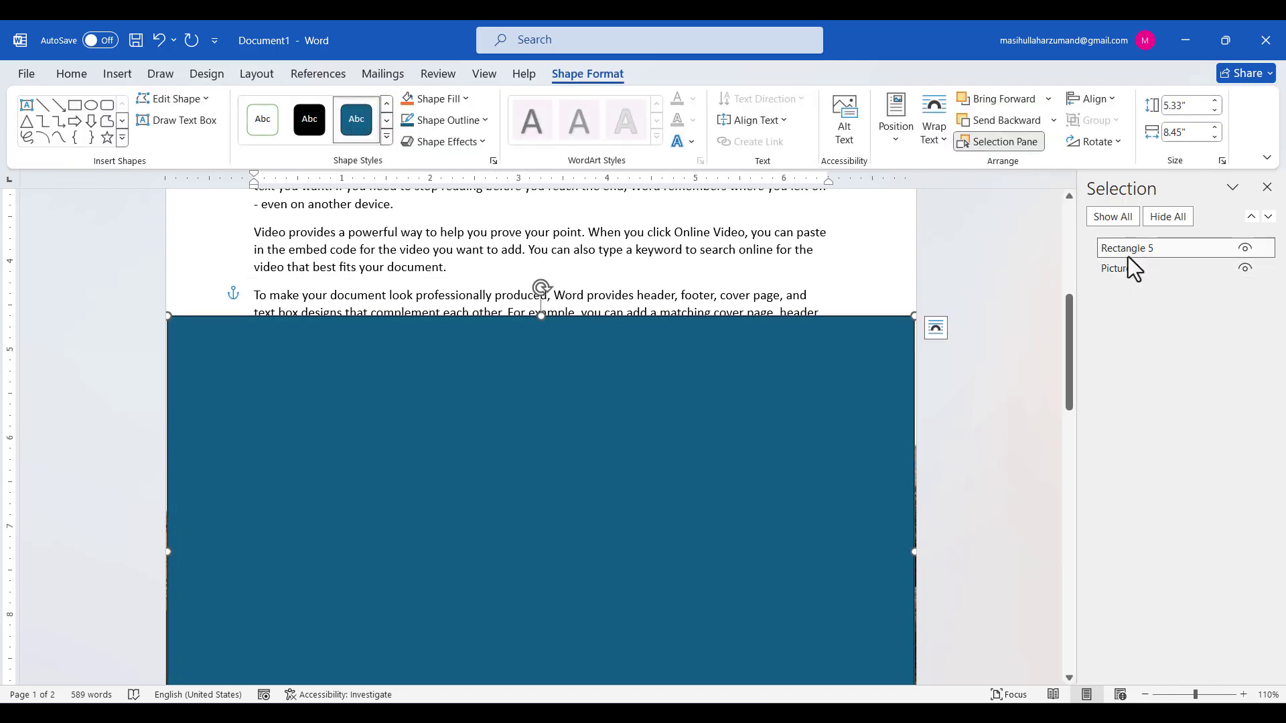
# Open the shape formatting options for the rectangle over the building picture and give it a solid white fill
pyautogui.rightClick(899, 392)
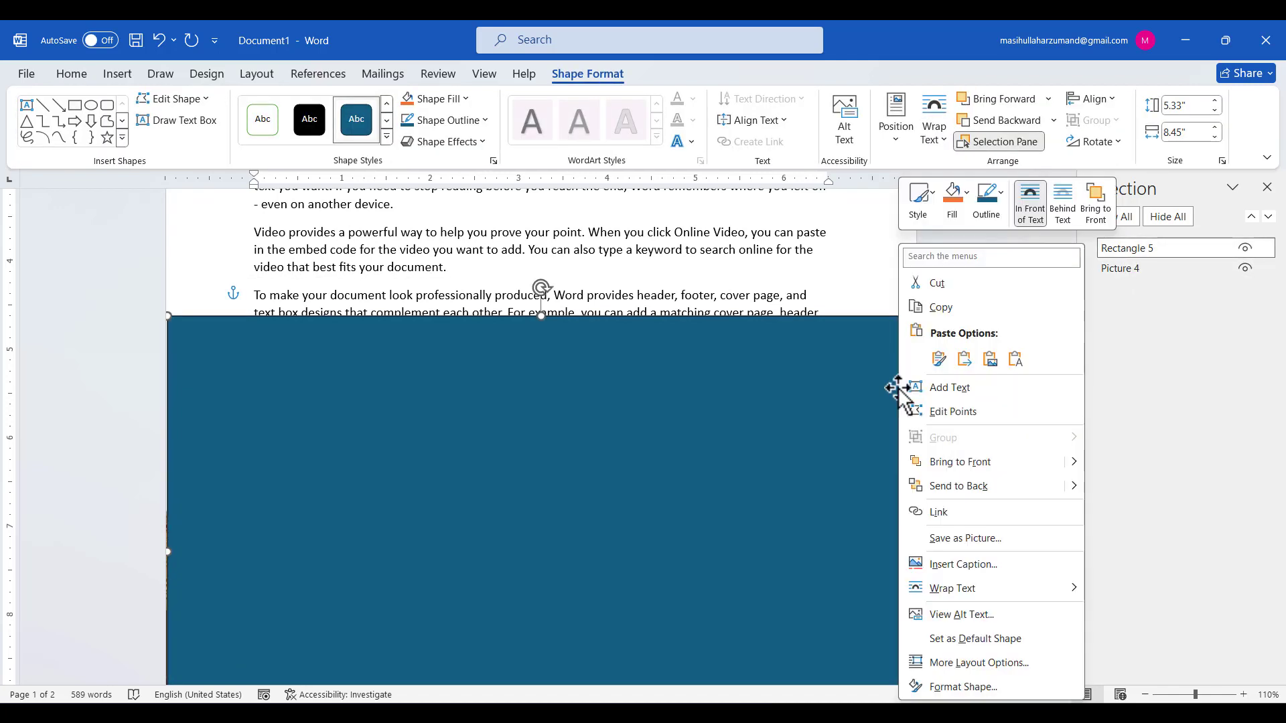
pyautogui.click(965, 688)
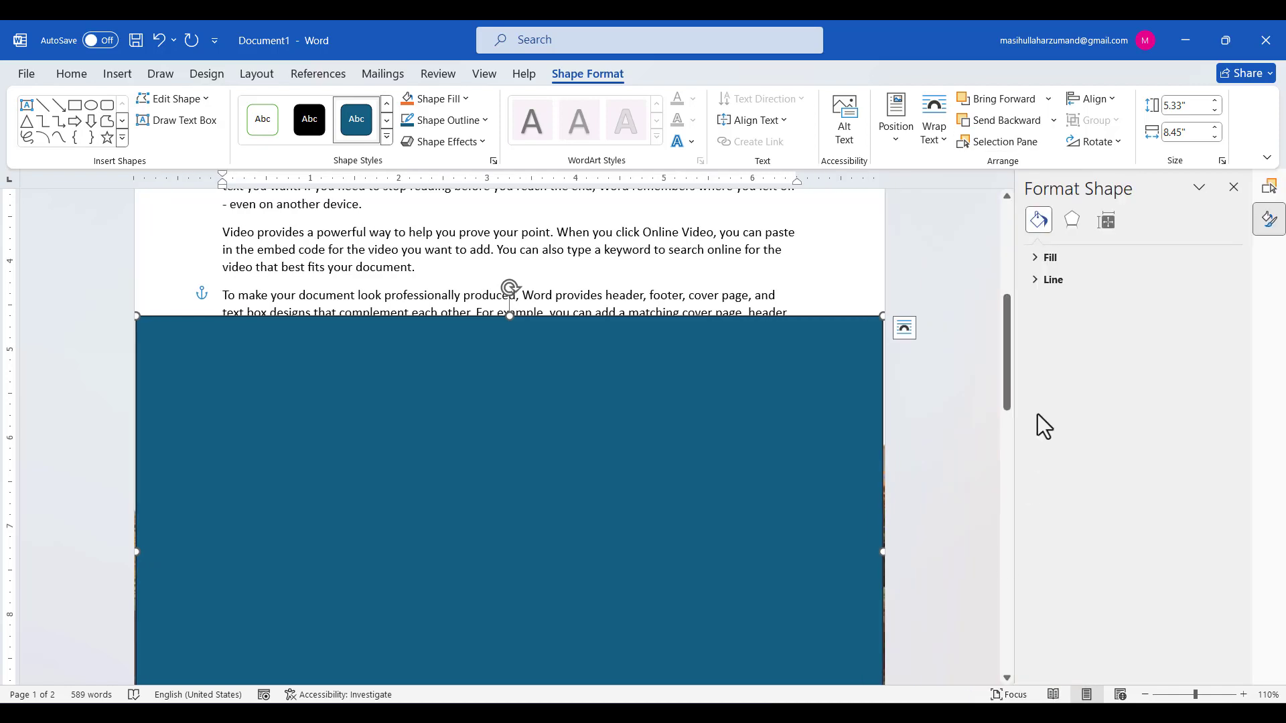
pyautogui.click(1065, 261)
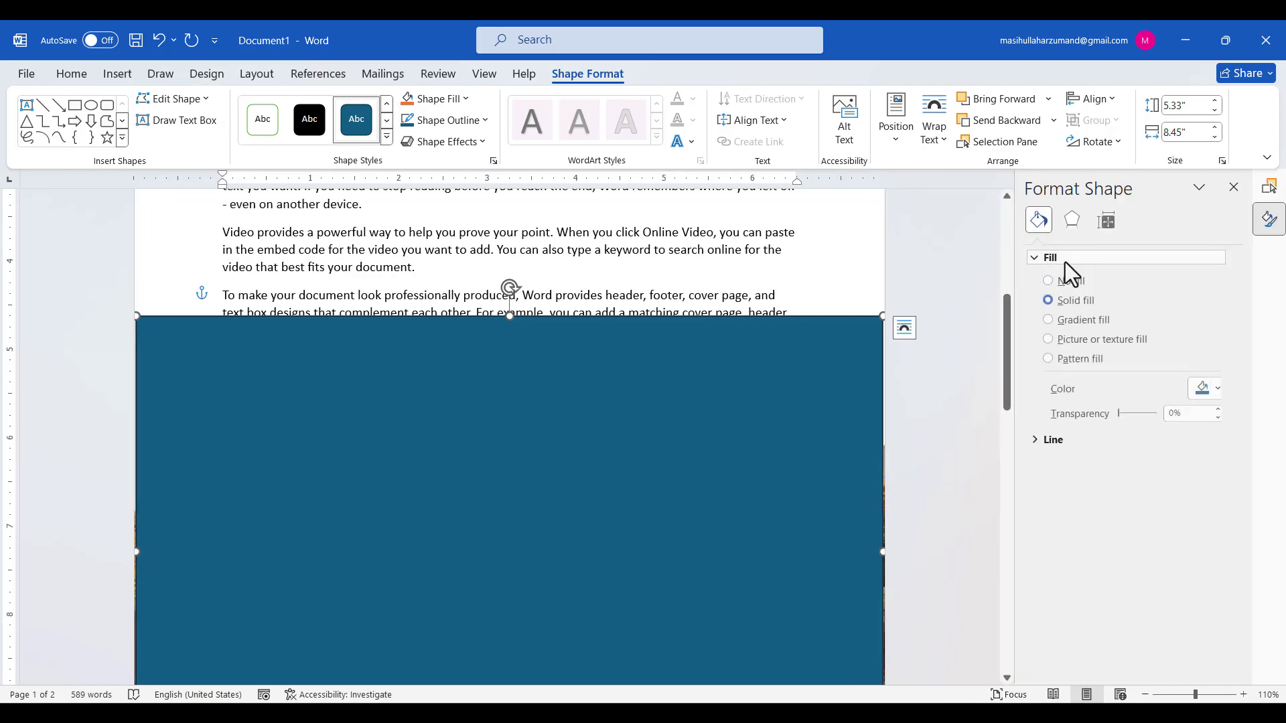
pyautogui.click(1129, 415)
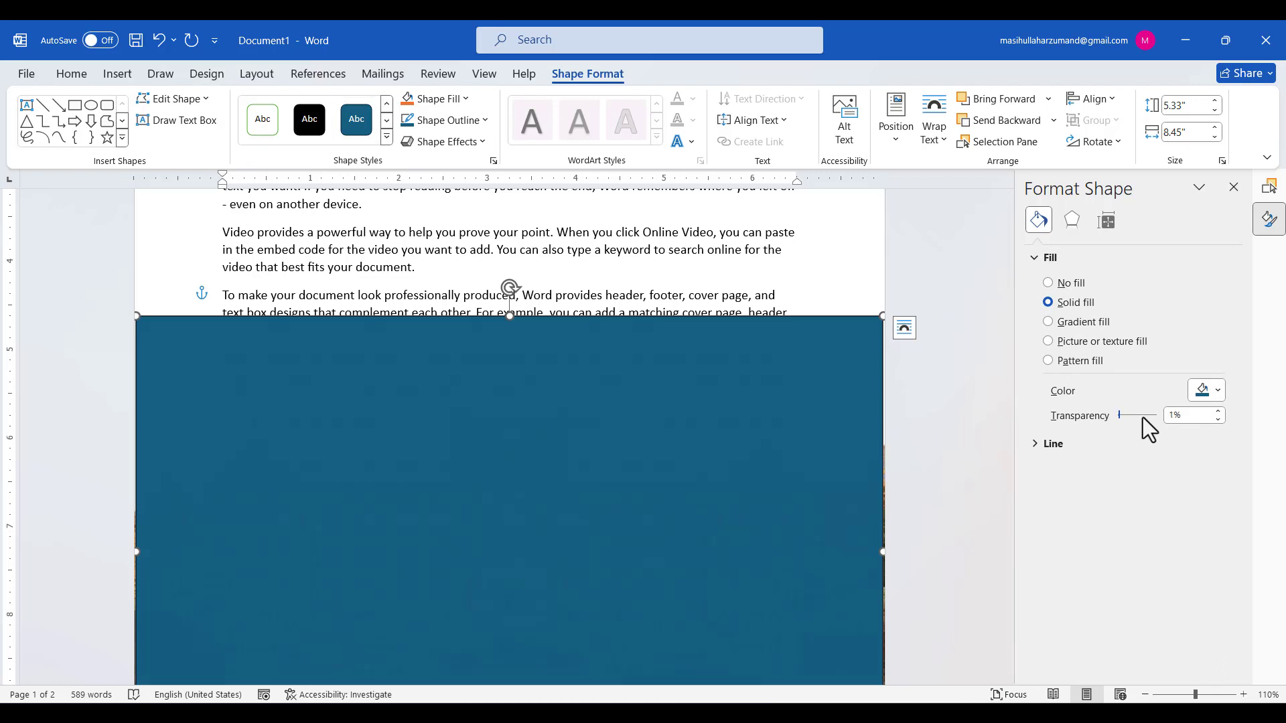
pyautogui.click(1218, 391)
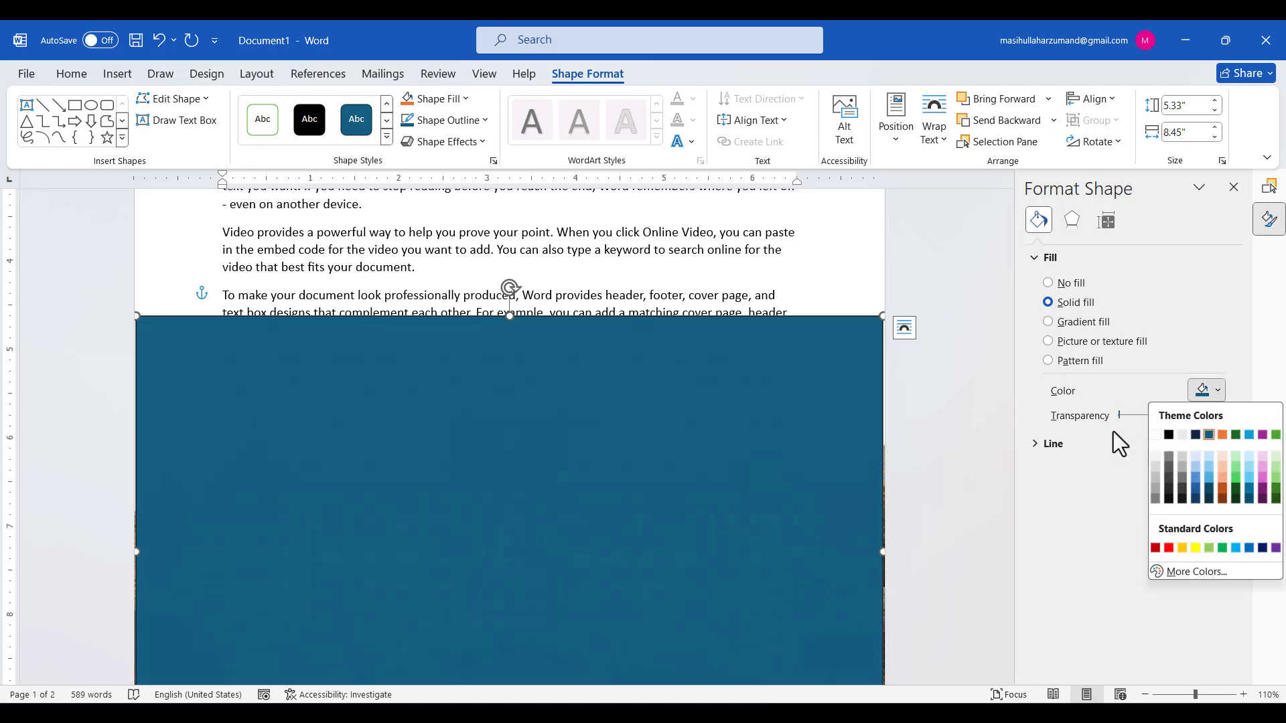
pyautogui.click(1156, 435)
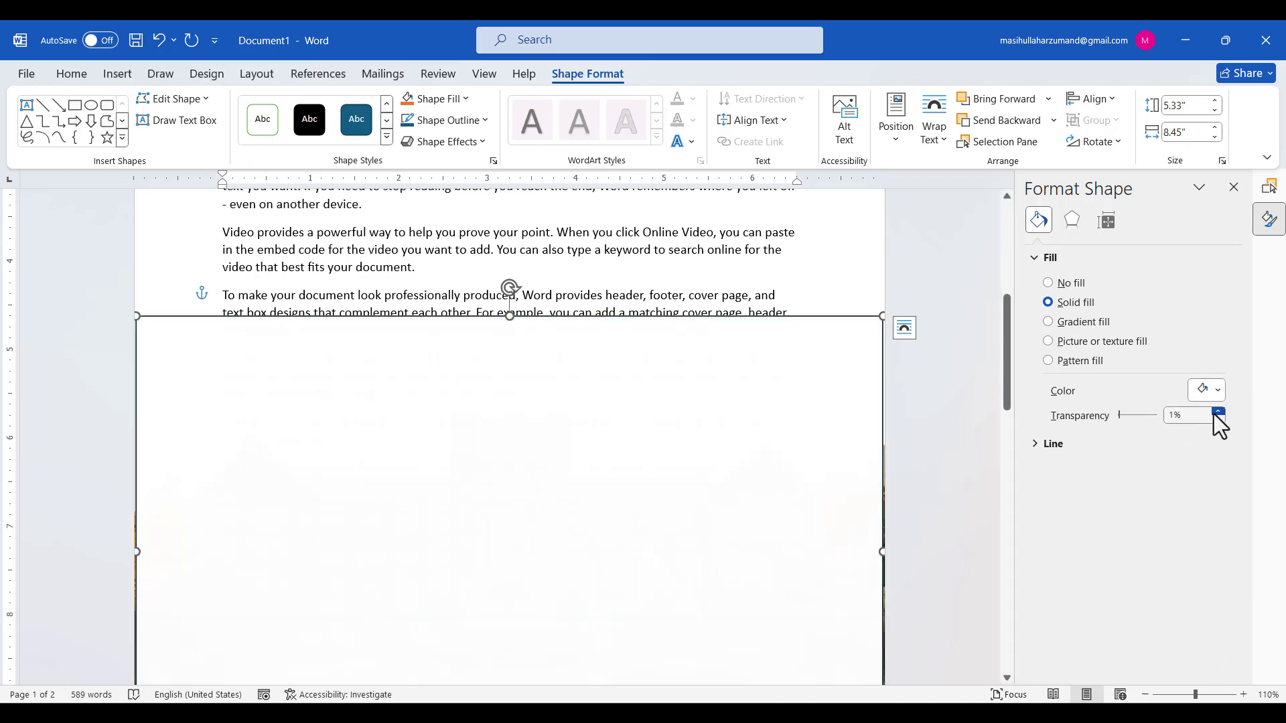
# Try 90% and 60% transparency on the rectangle's white fill, then settle on 40%
pyautogui.click(1167, 419)
pyautogui.doubleClick(1166, 420)
pyautogui.write('90')
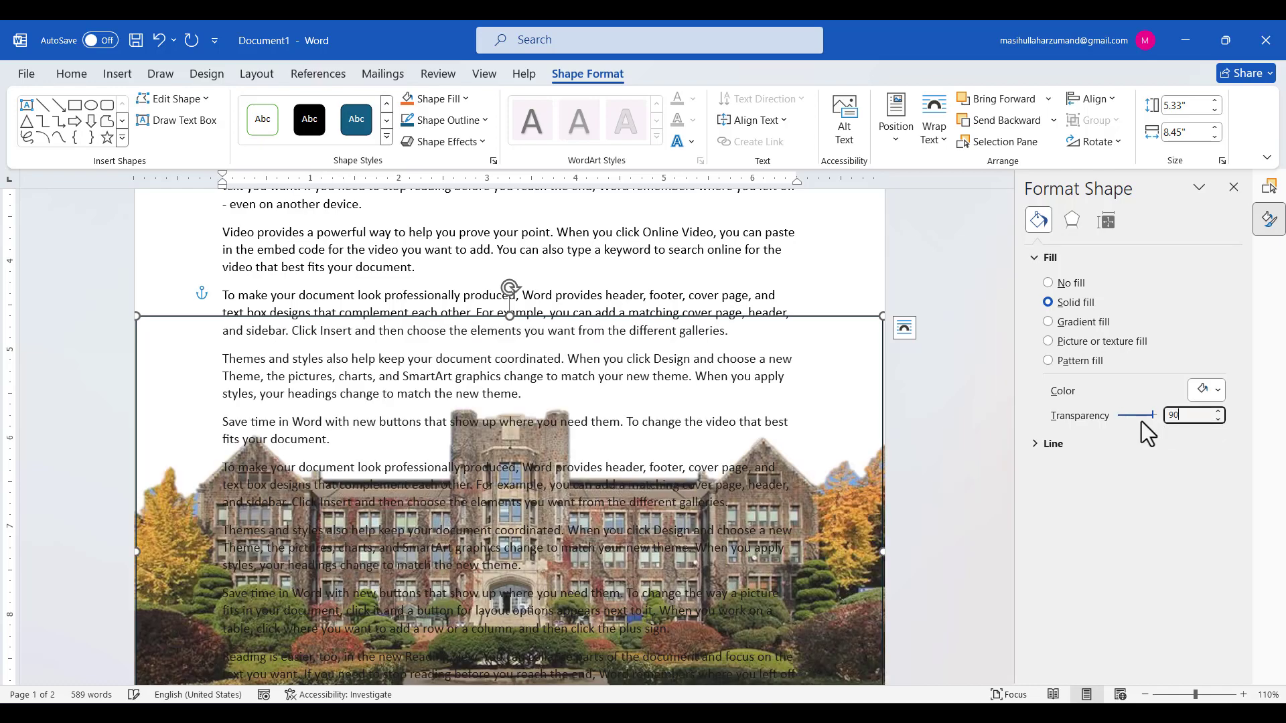
pyautogui.press('BackSpace')
pyautogui.press('BackSpace')
pyautogui.write('60')
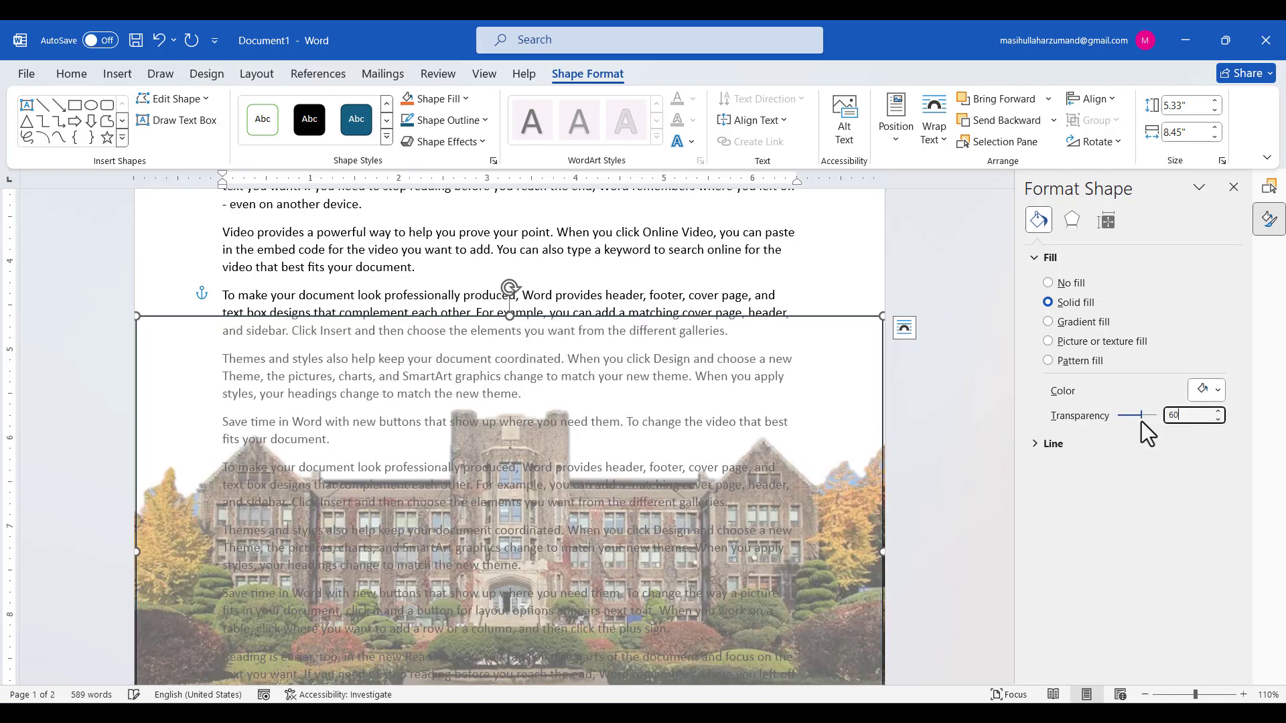
pyautogui.press('BackSpace')
pyautogui.press('BackSpace')
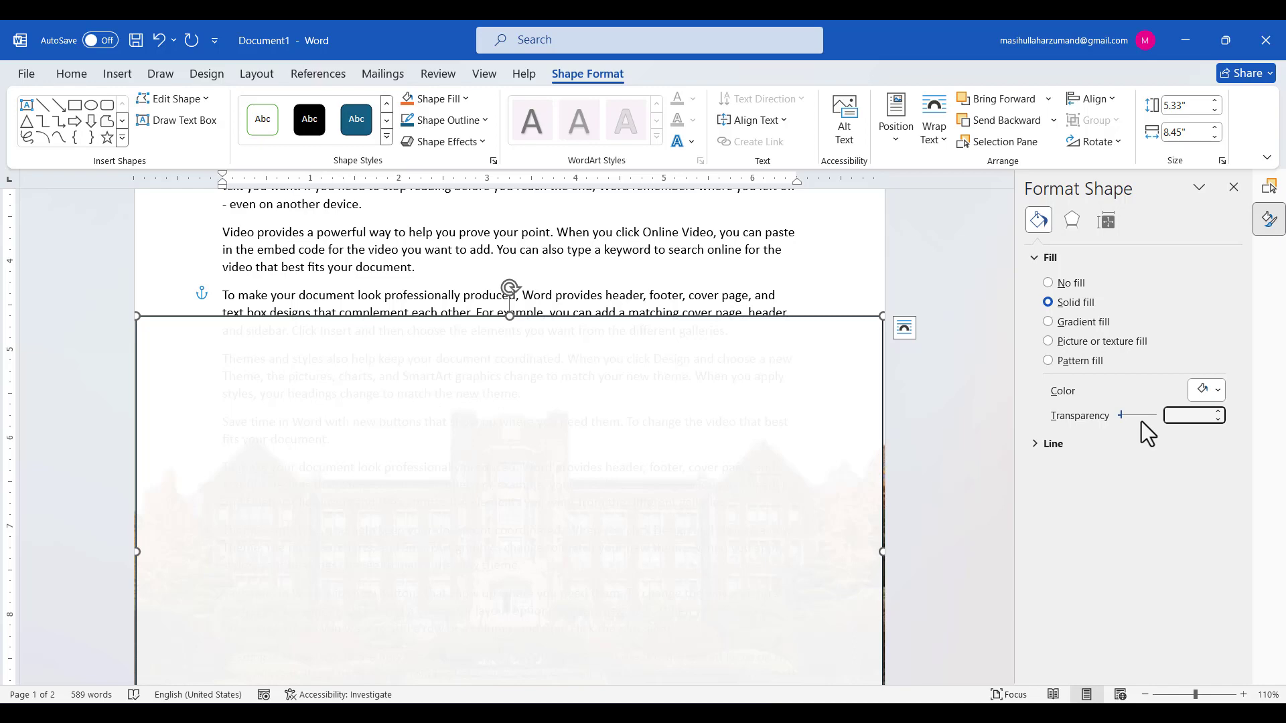
pyautogui.write('40')
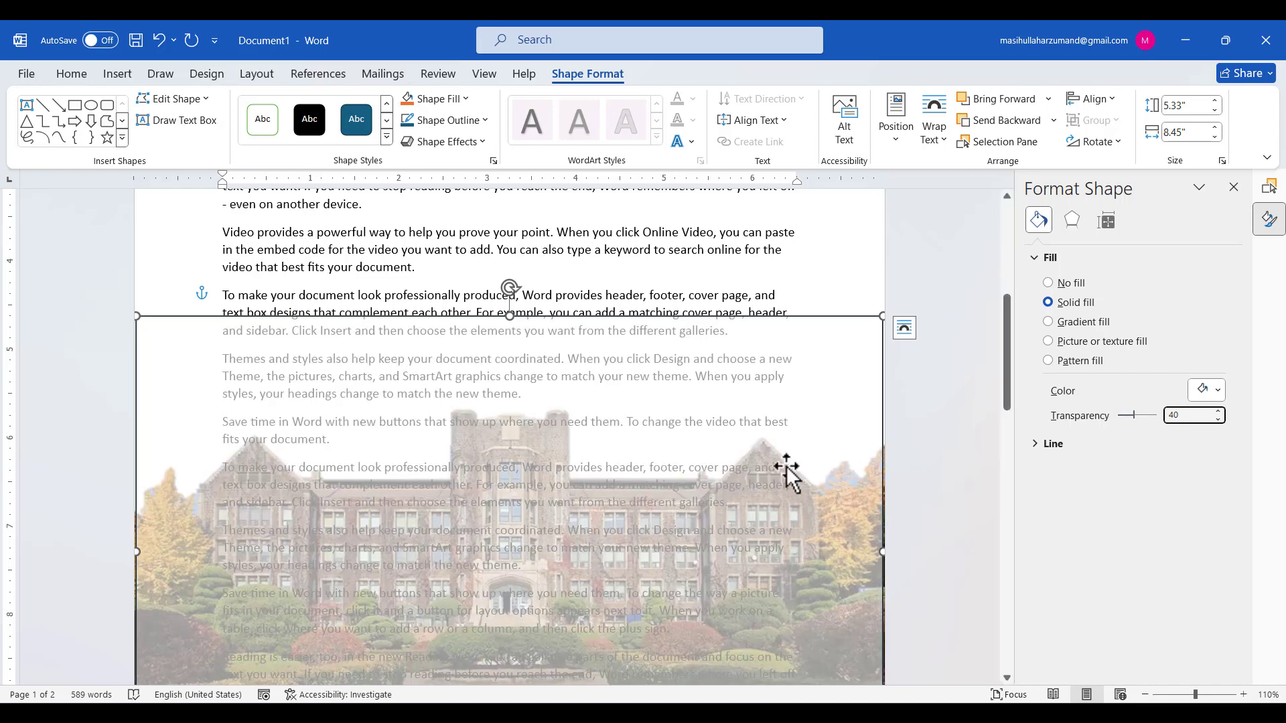
pyautogui.press('Return')
# Set the rectangle's text wrapping to Behind Text
pyautogui.click(912, 333)
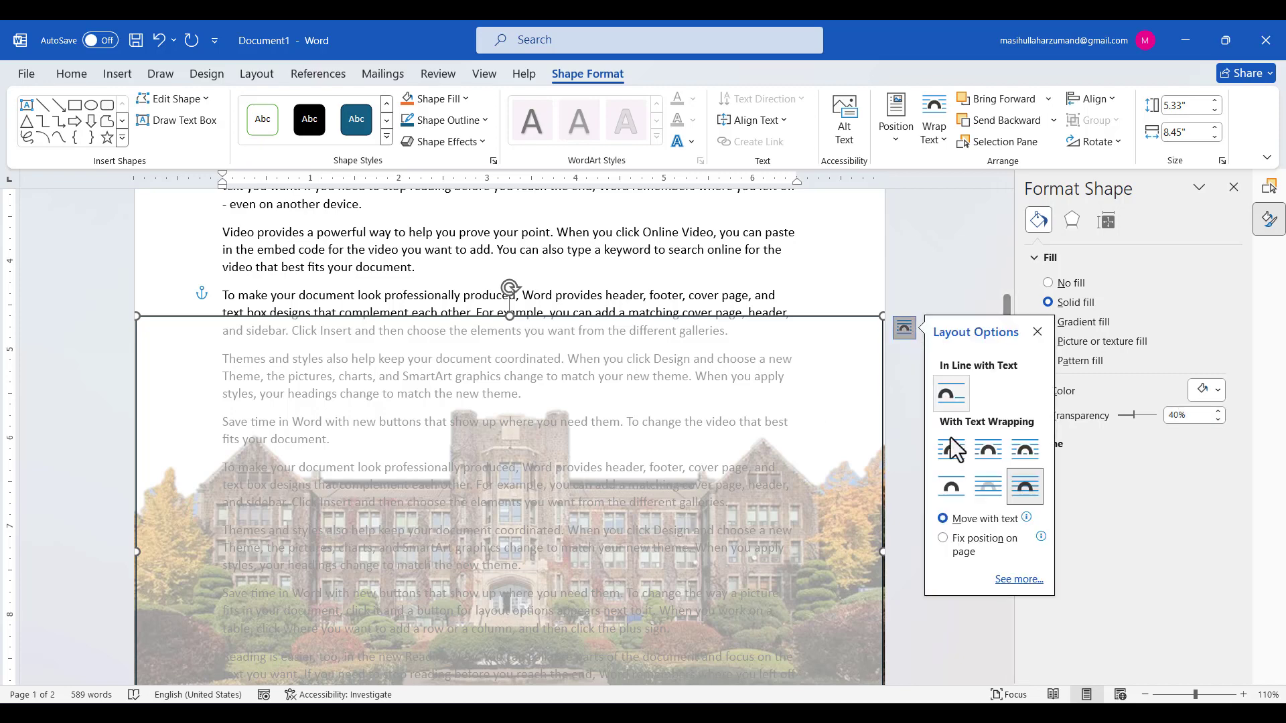
pyautogui.click(987, 496)
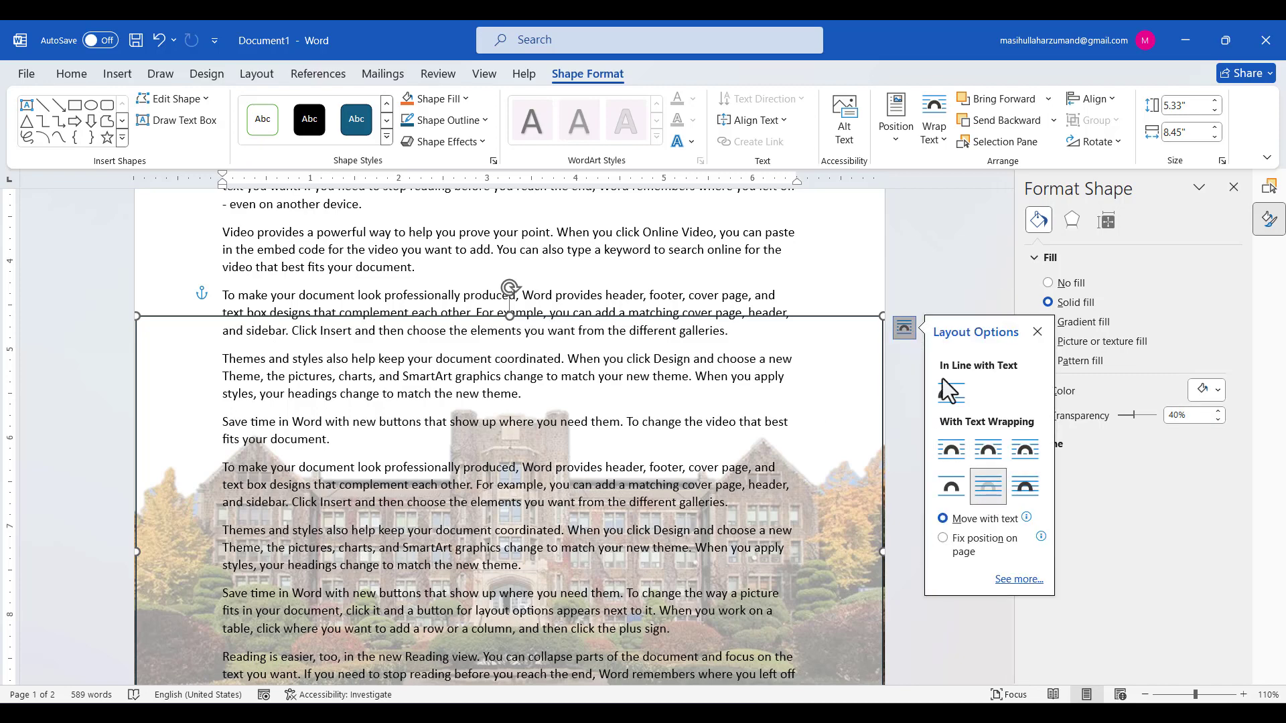
pyautogui.click(945, 268)
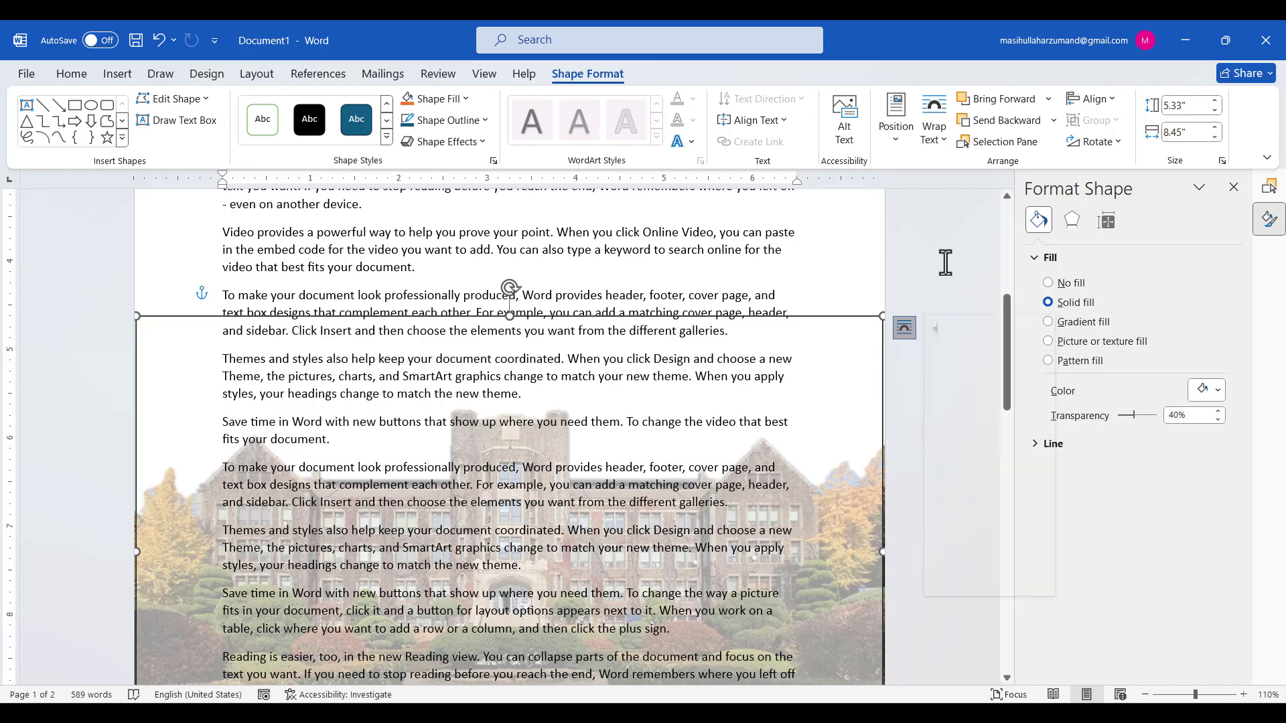
# Remove the rectangle's outline by setting its line to No line, and deselect it
pyautogui.click(827, 350)
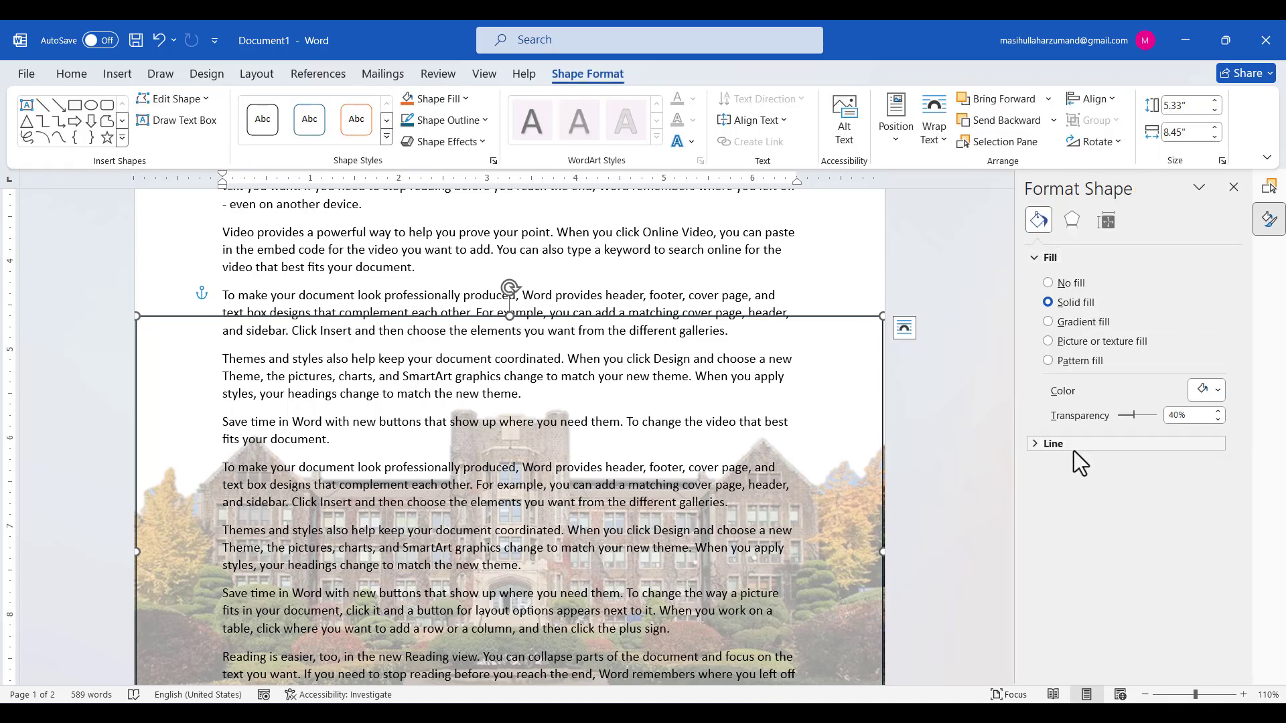
pyautogui.click(1073, 449)
pyautogui.click(1048, 469)
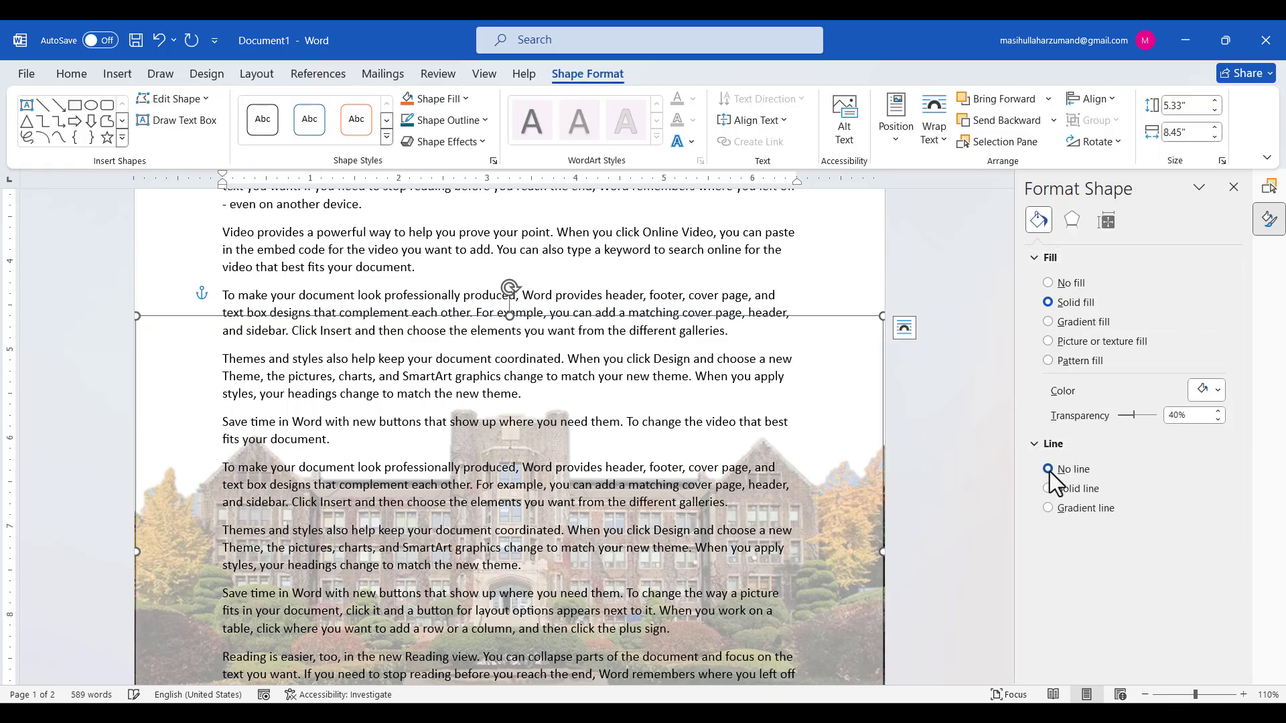
pyautogui.click(919, 453)
# Examine the first page with the faded building behind its text and the round portrait picture on page 2
pyautogui.scroll(-6, 765, 463)
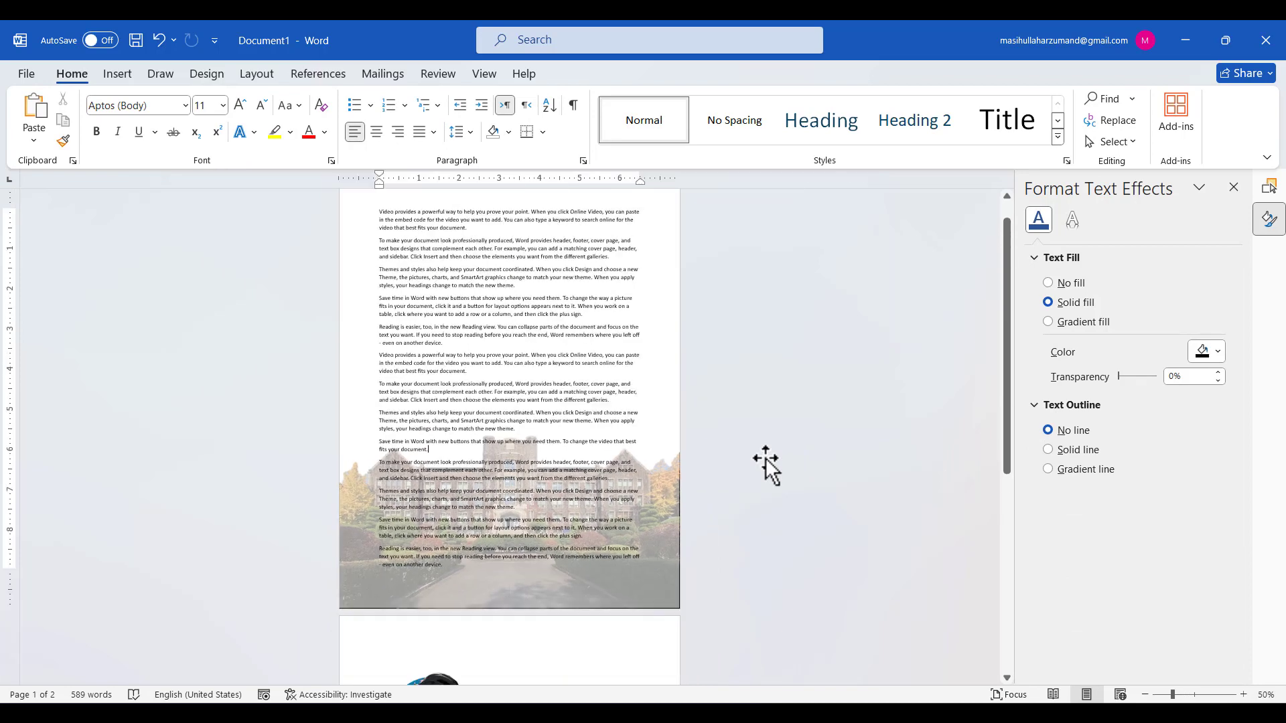
pyautogui.scroll(2, 570, 519)
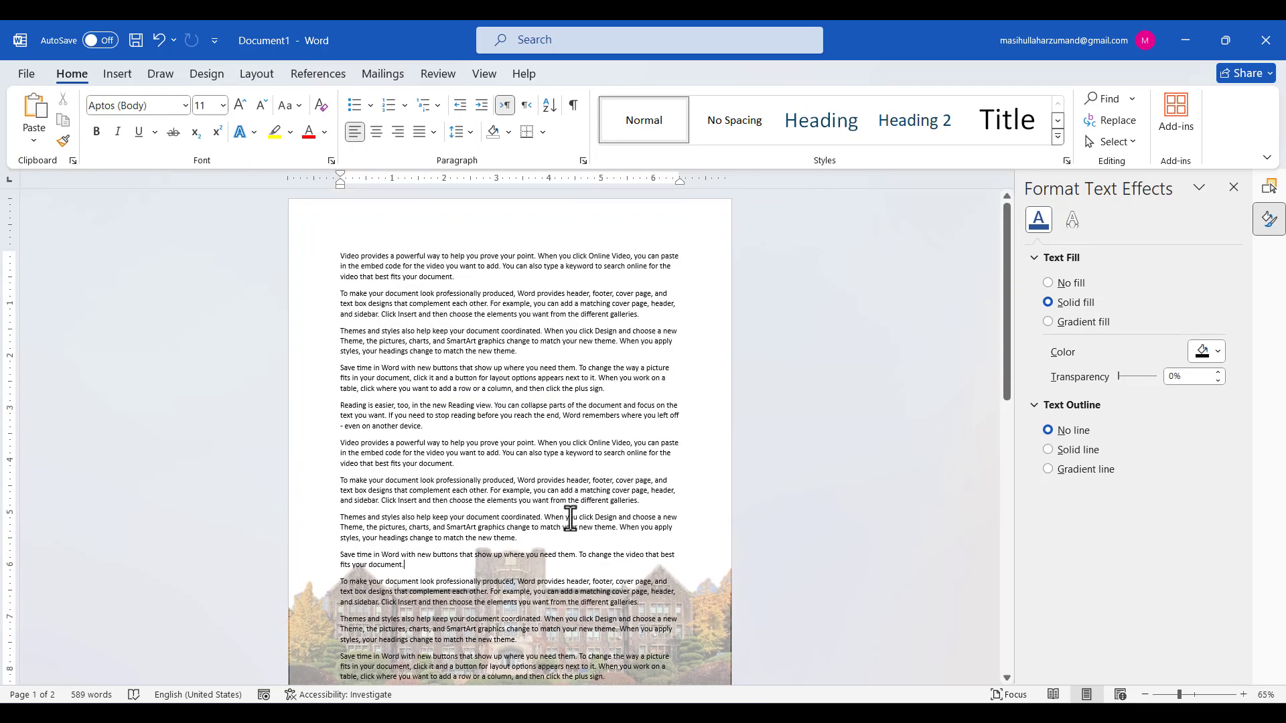
pyautogui.scroll(-1, 570, 519)
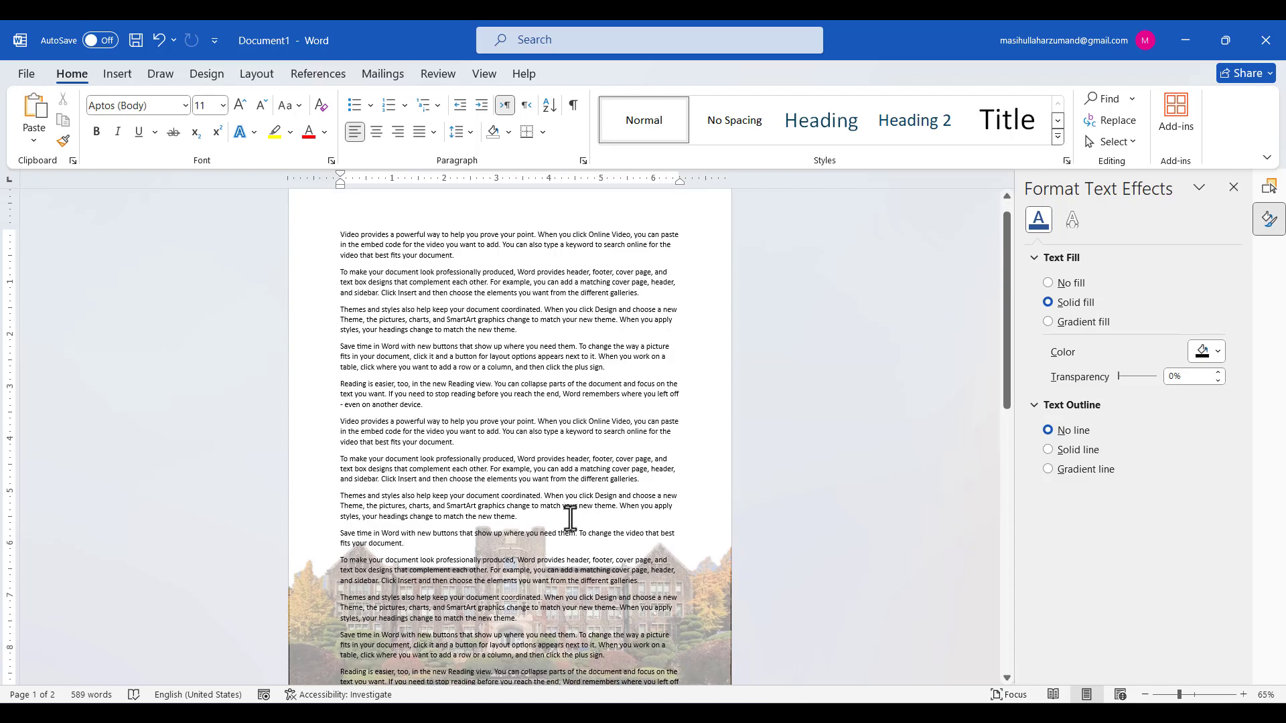
pyautogui.scroll(2, 570, 519)
pyautogui.scroll(-1, 570, 517)
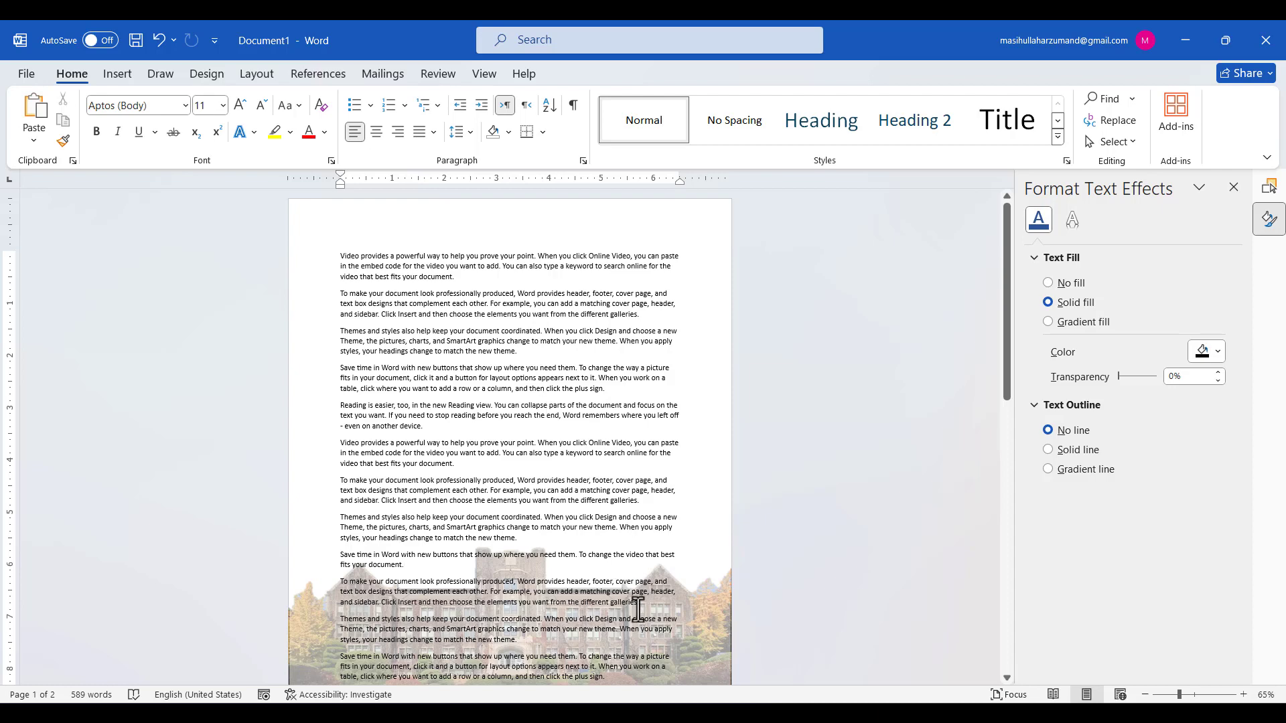
pyautogui.scroll(-10, 638, 610)
pyautogui.scroll(3, 638, 609)
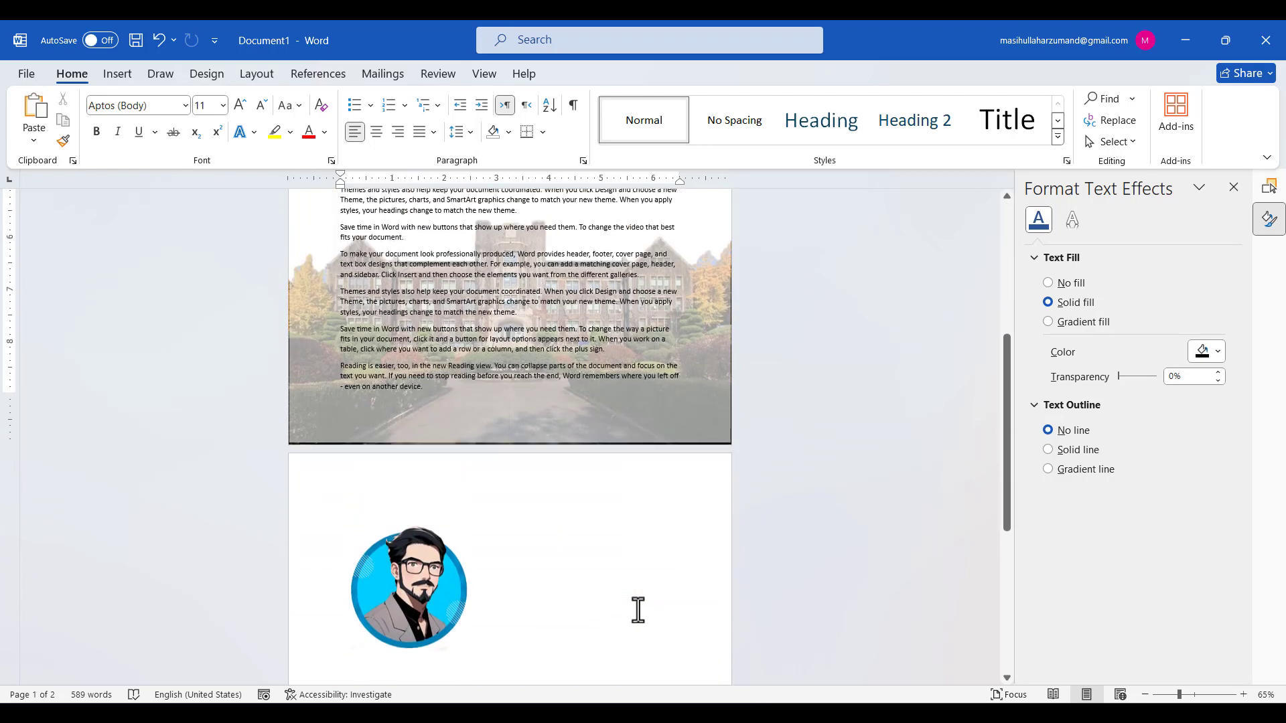
pyautogui.click(709, 423)
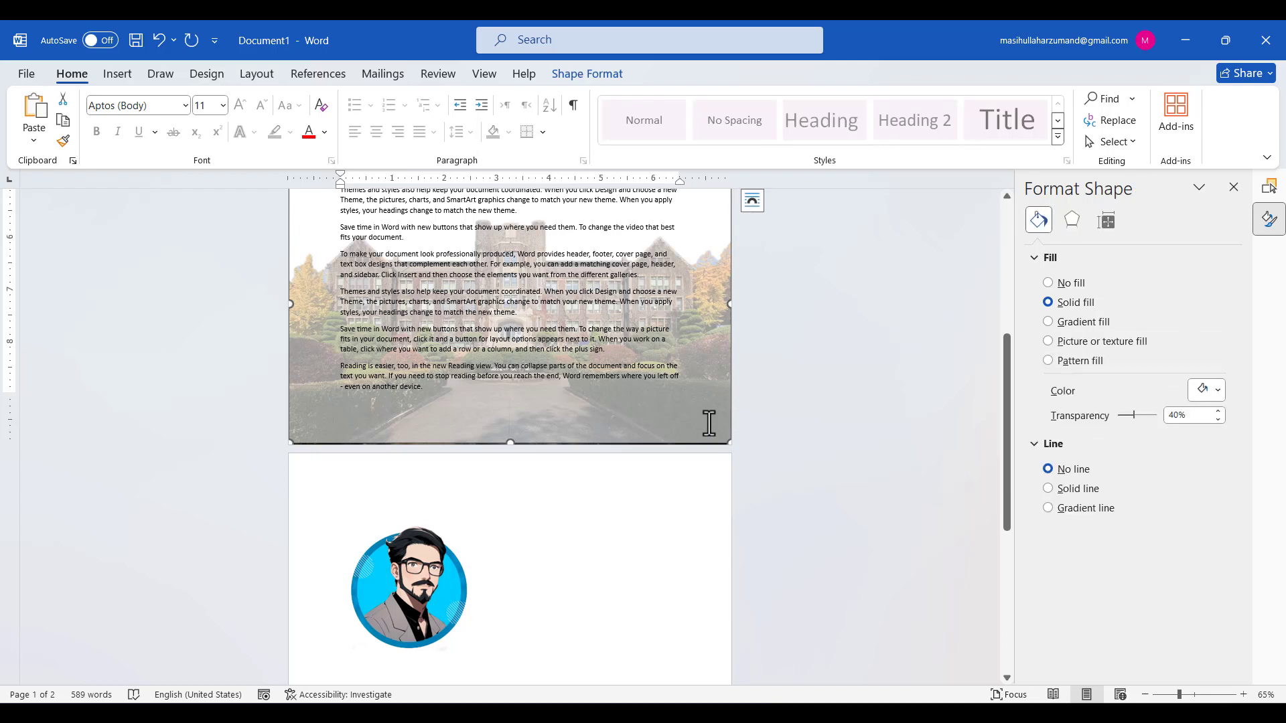
pyautogui.click(489, 563)
pyautogui.click(435, 583)
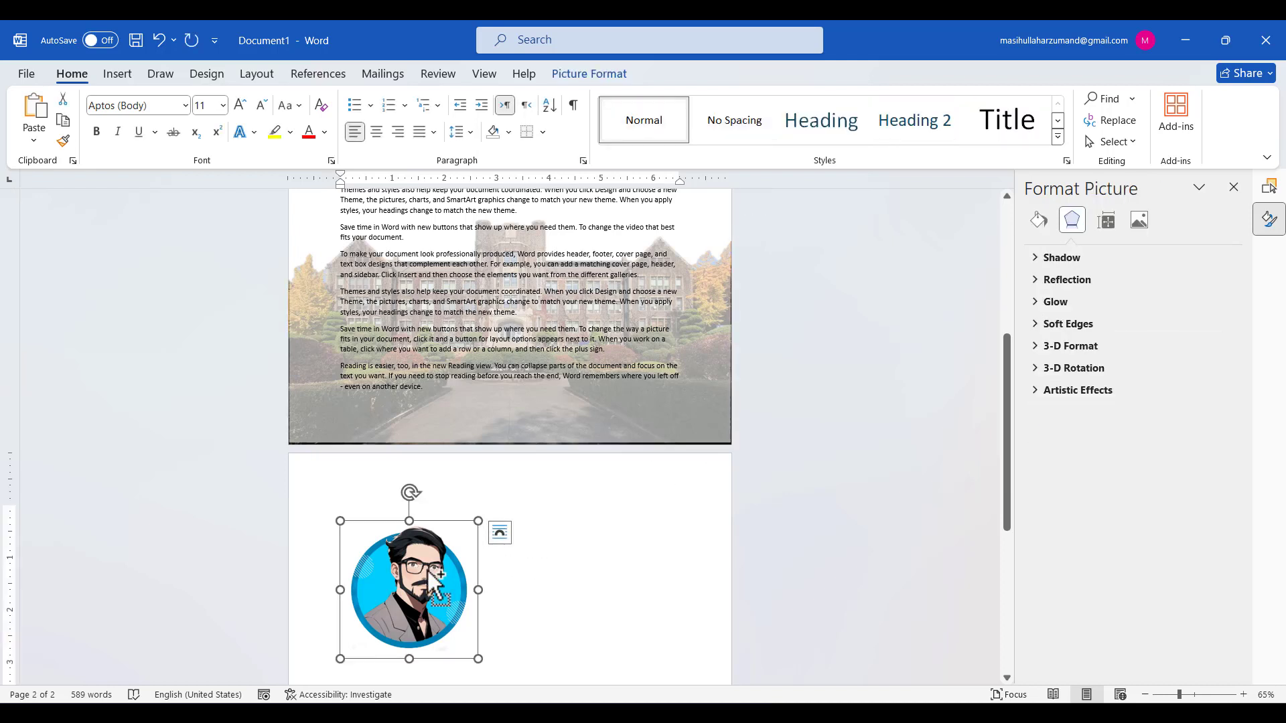
pyautogui.click(790, 453)
# Close the formatting pane and enlarge the round portrait picture on page 2 to about 3.91" by 3.91"
pyautogui.keyDown('ctrl'); pyautogui.scroll(6, 790, 454); pyautogui.keyUp('ctrl')
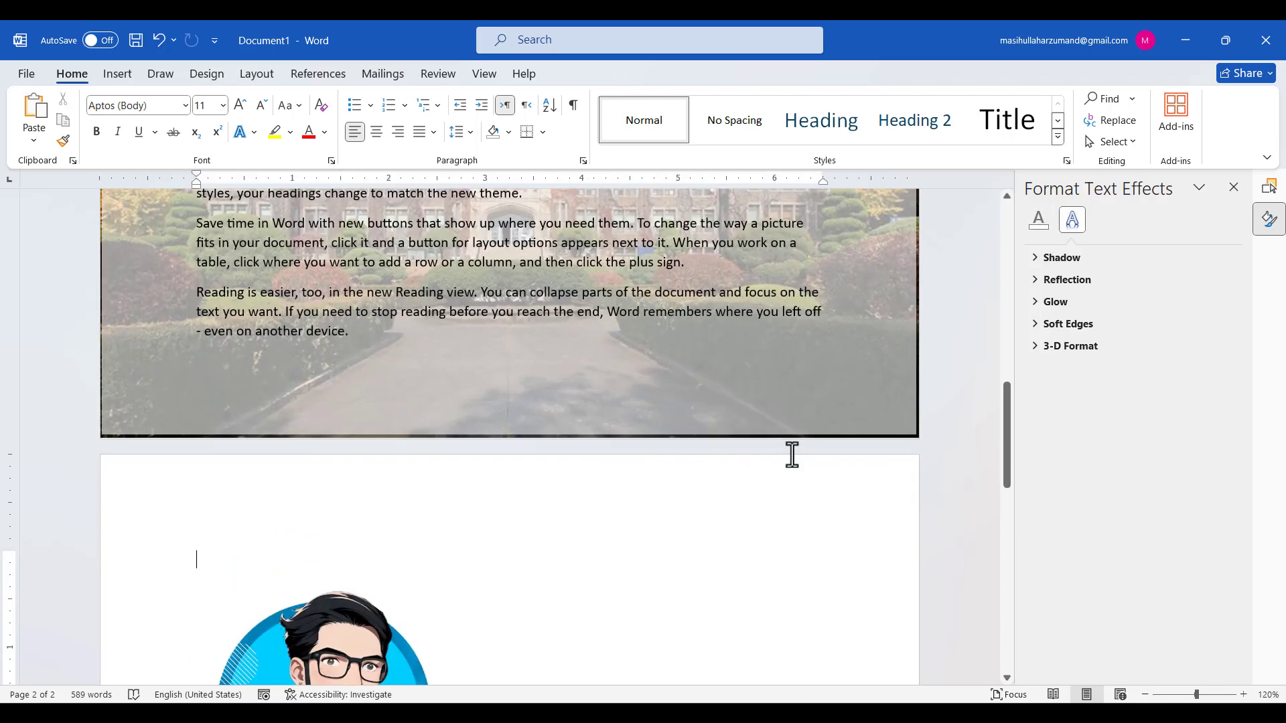
pyautogui.scroll(-2, 439, 583)
pyautogui.scroll(-5, 439, 583)
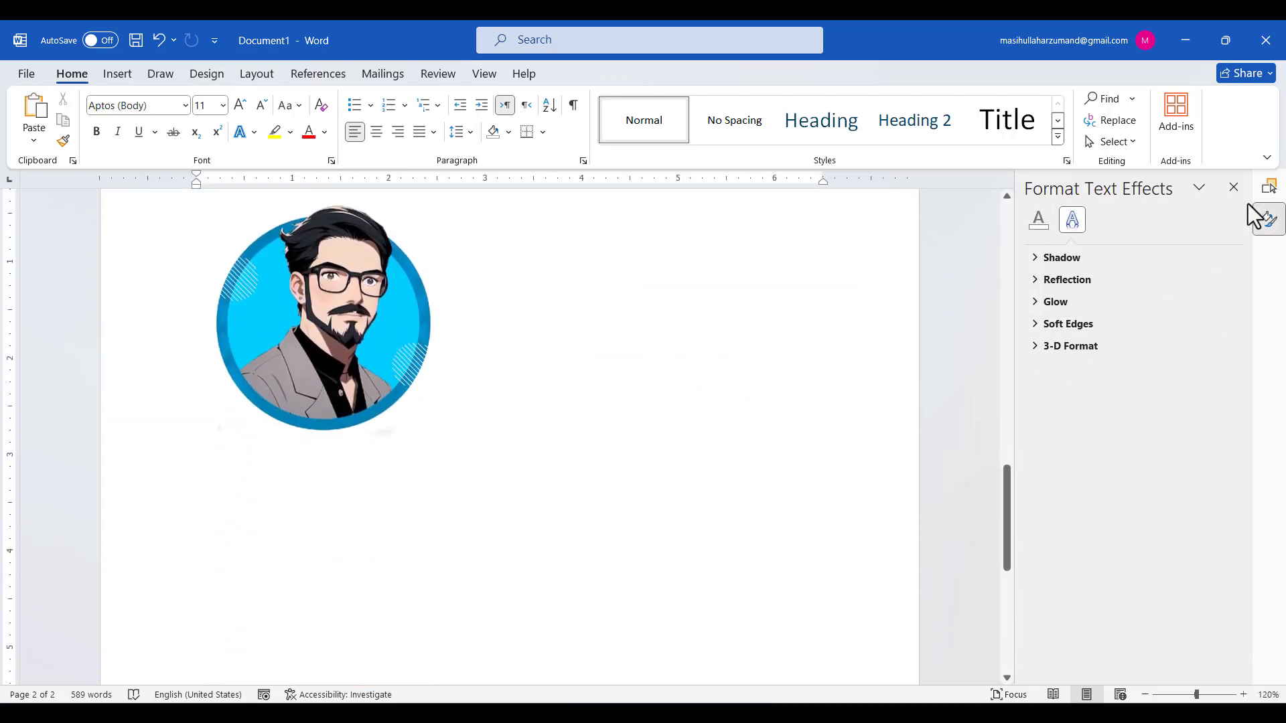
pyautogui.click(1268, 189)
pyautogui.click(1267, 188)
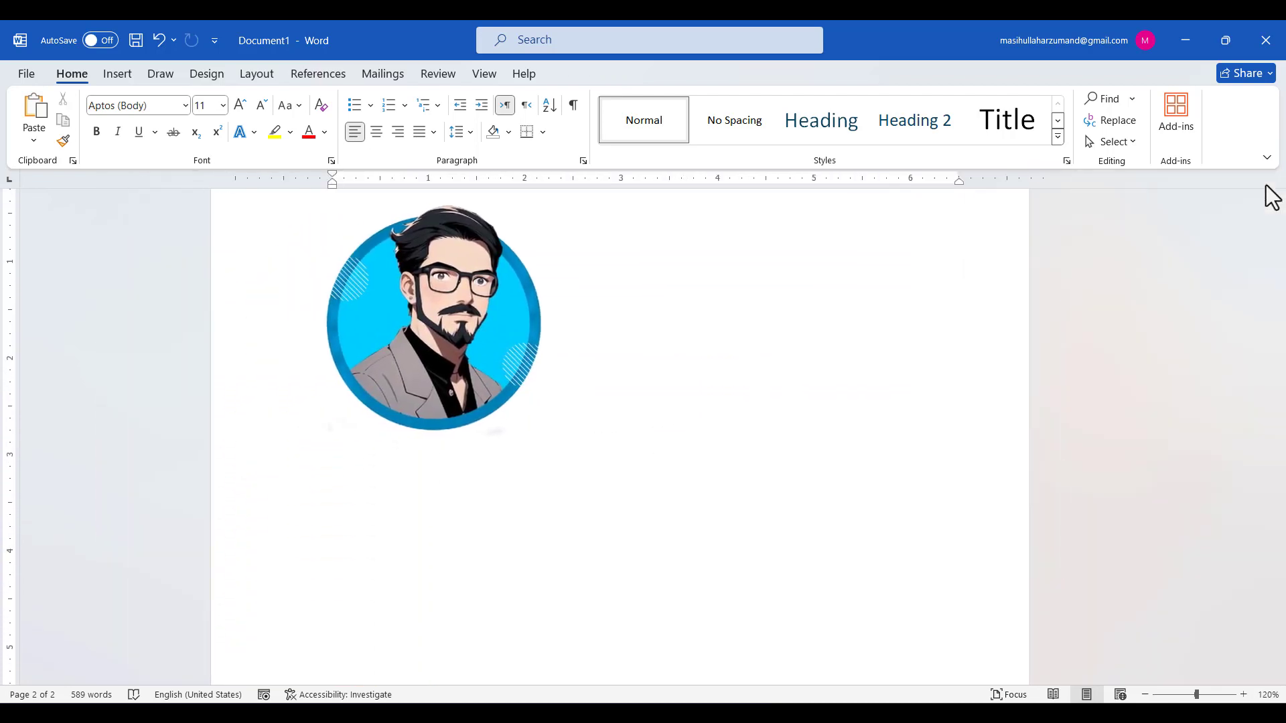
pyautogui.click(531, 323)
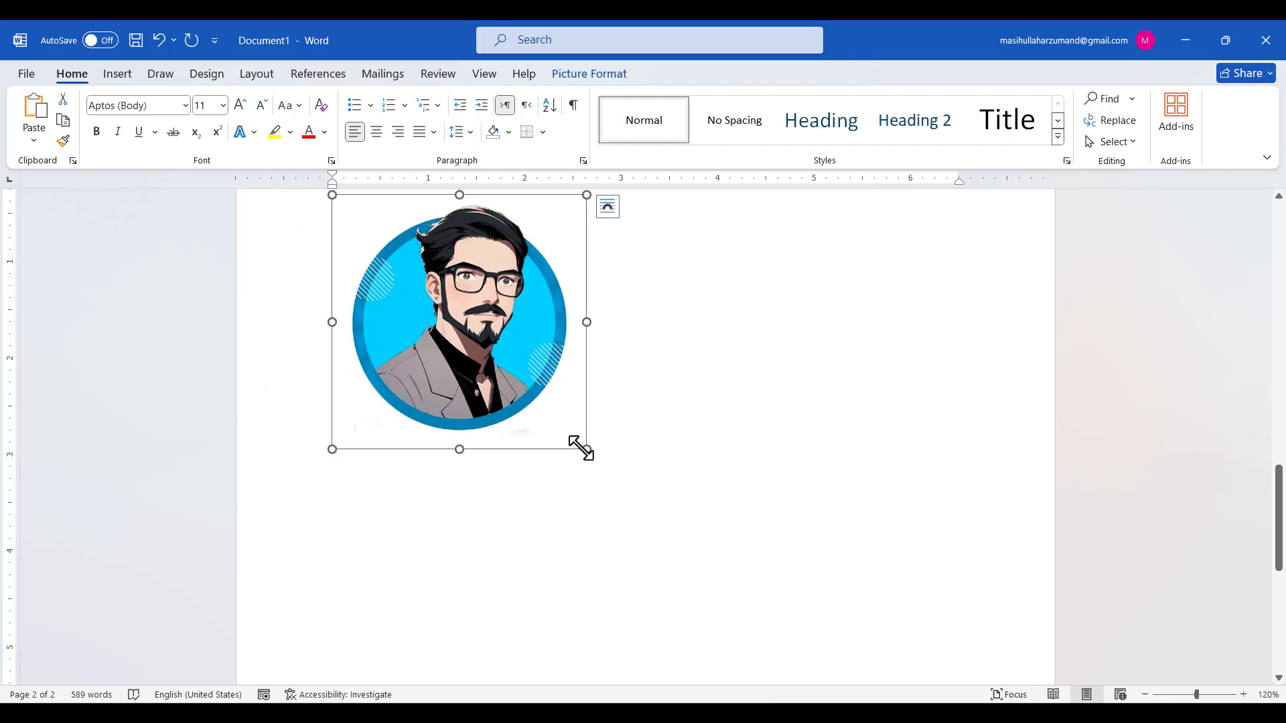
pyautogui.moveTo(582, 449); pyautogui.dragTo(710, 572)
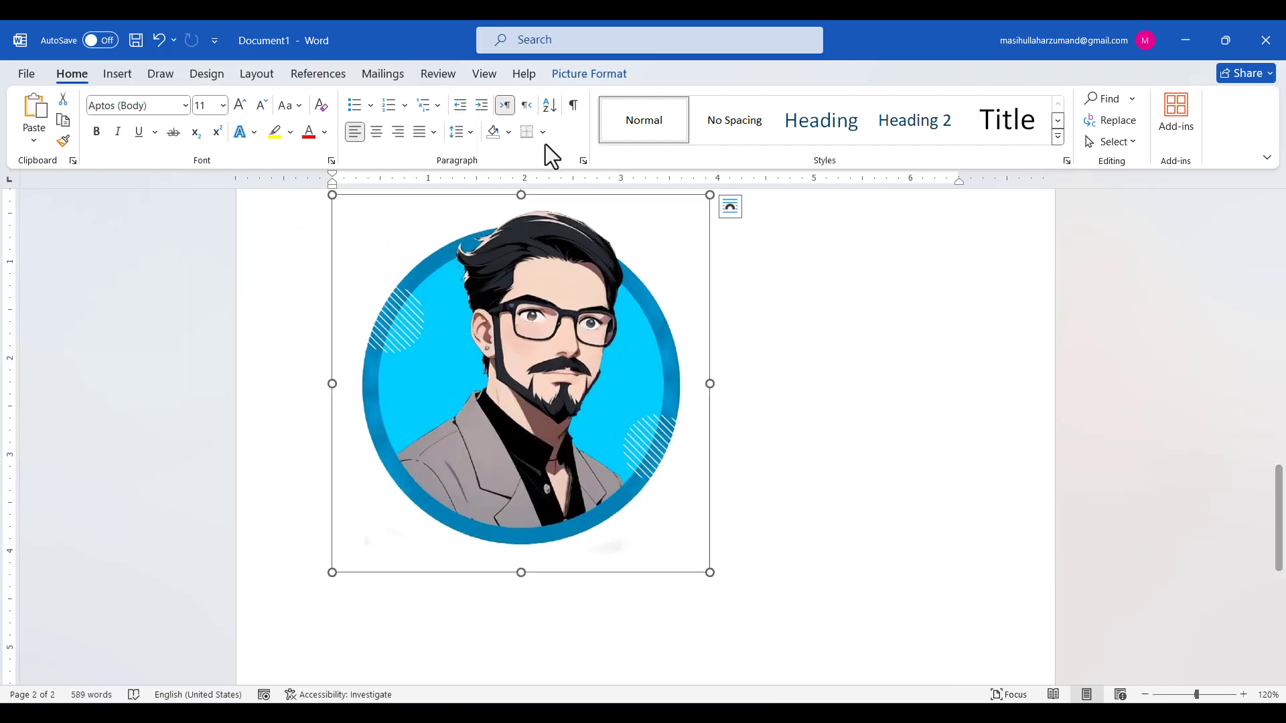
# Look through the portrait's correction presets and its picture correction, fill, line, shadow and text box formatting options
pyautogui.click(552, 73)
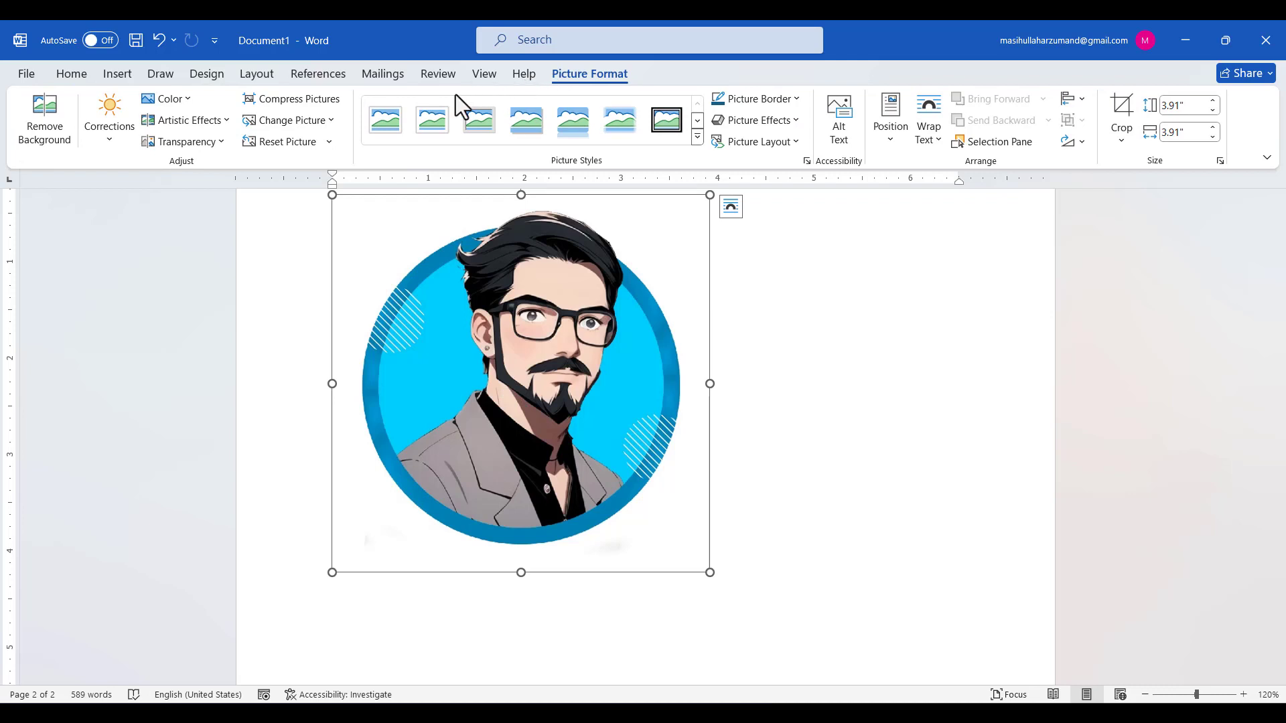
pyautogui.click(108, 134)
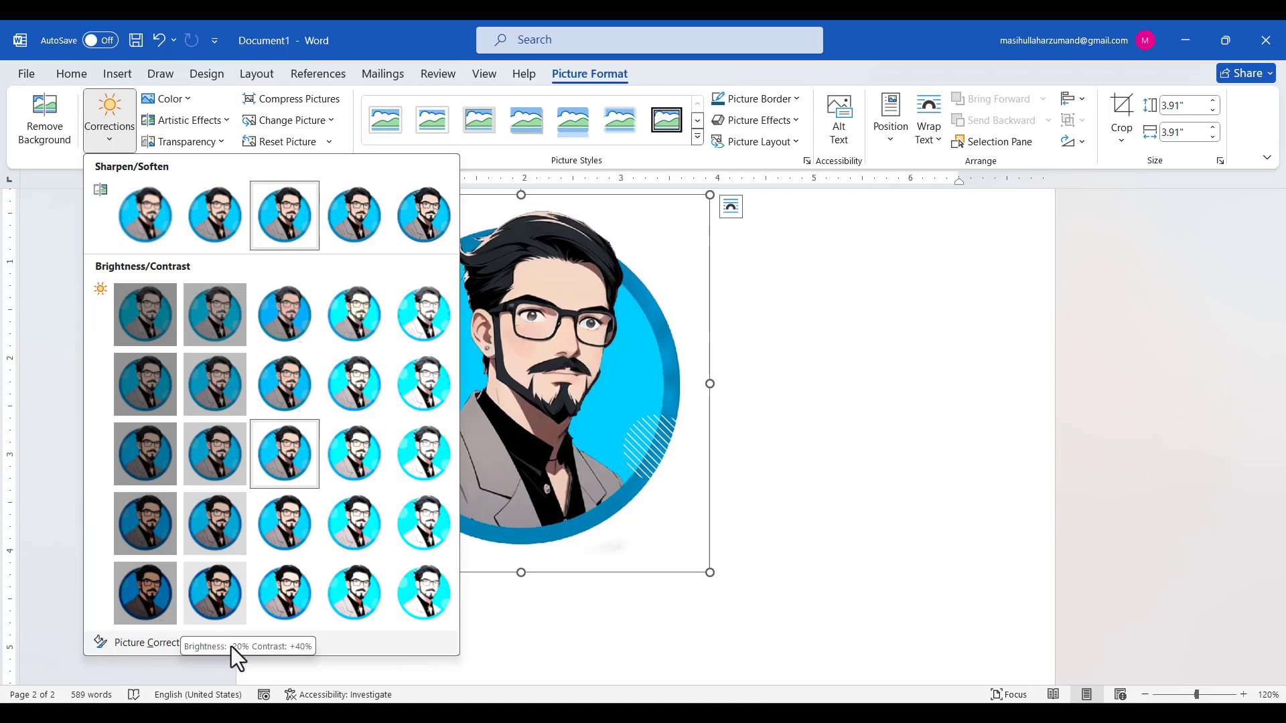
pyautogui.click(176, 645)
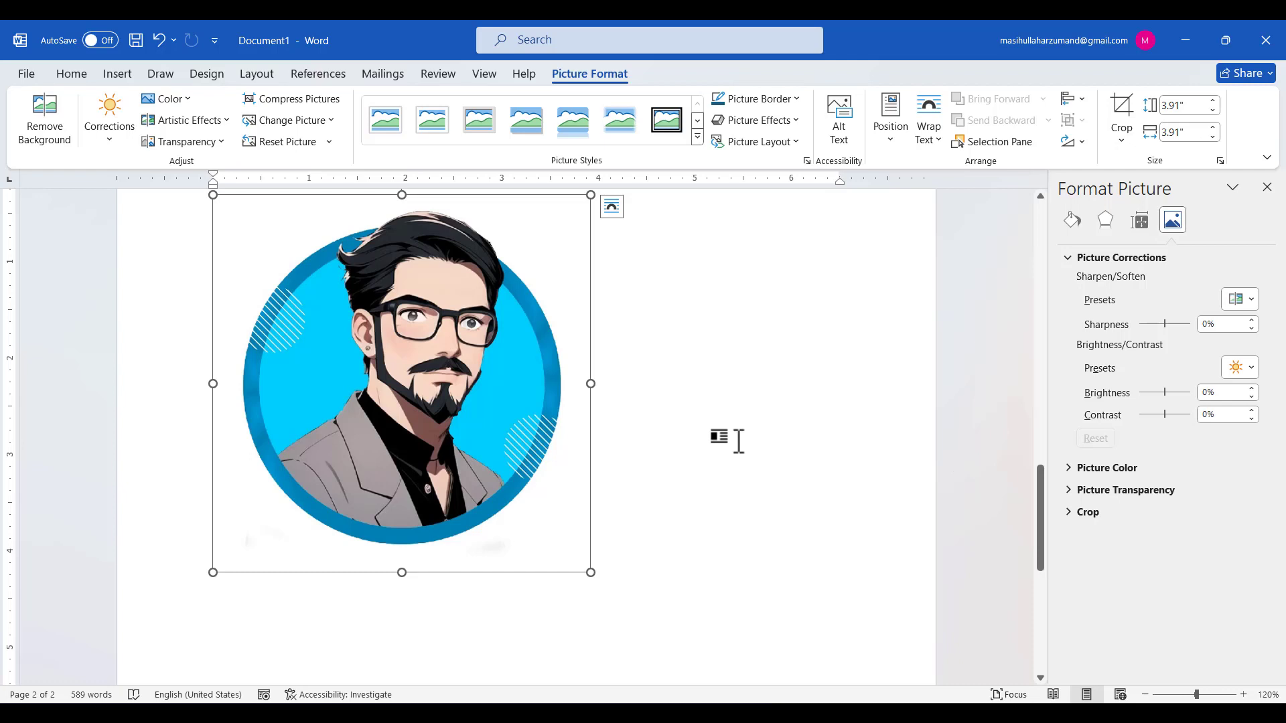
pyautogui.click(1072, 231)
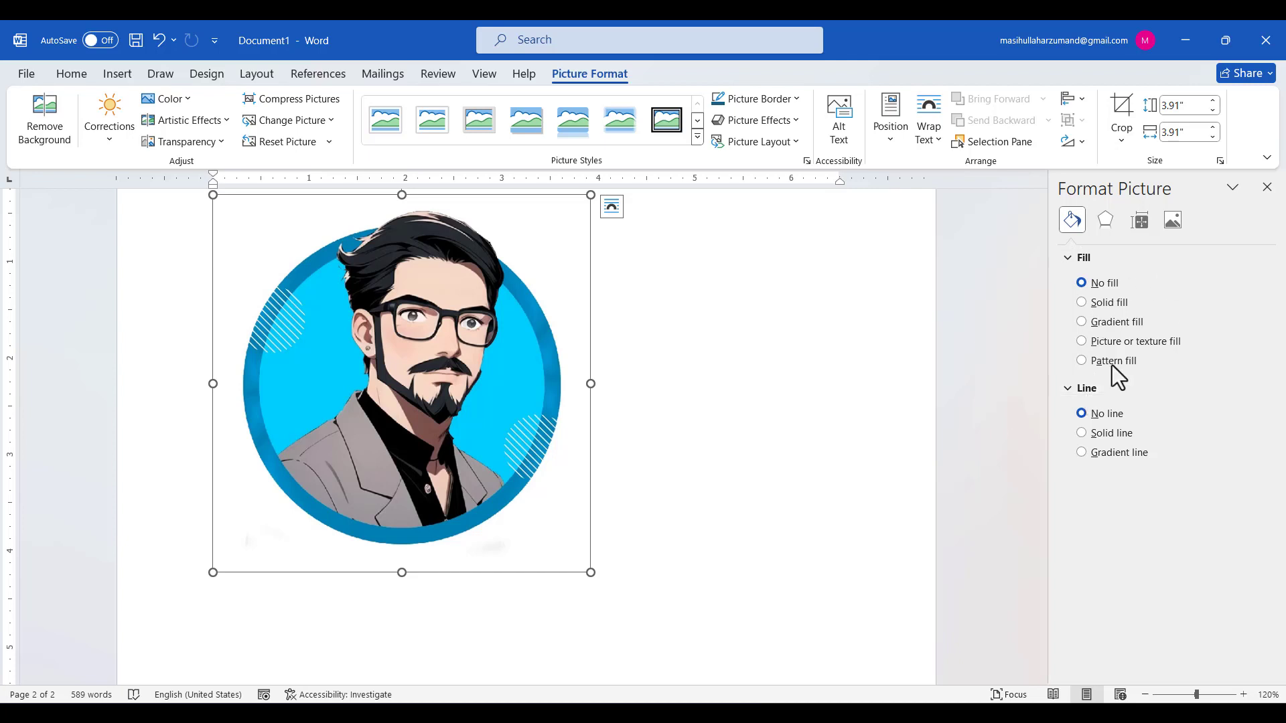
pyautogui.click(1105, 219)
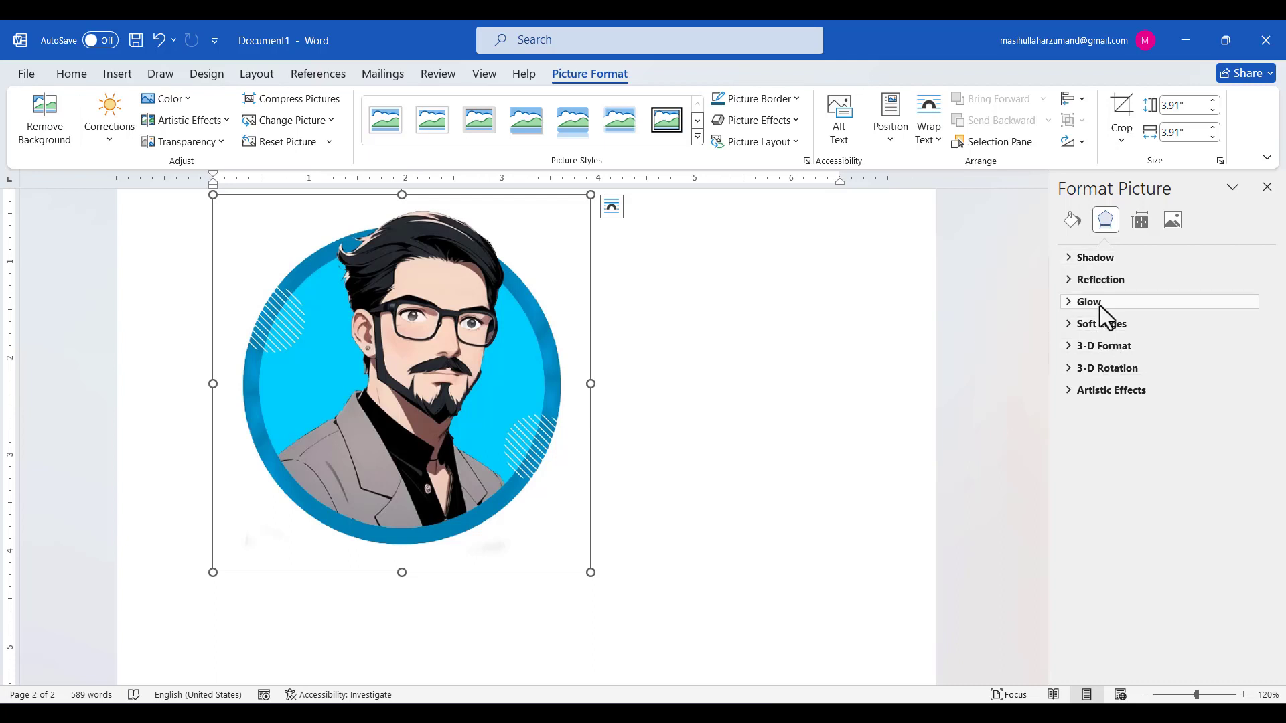
pyautogui.click(1072, 261)
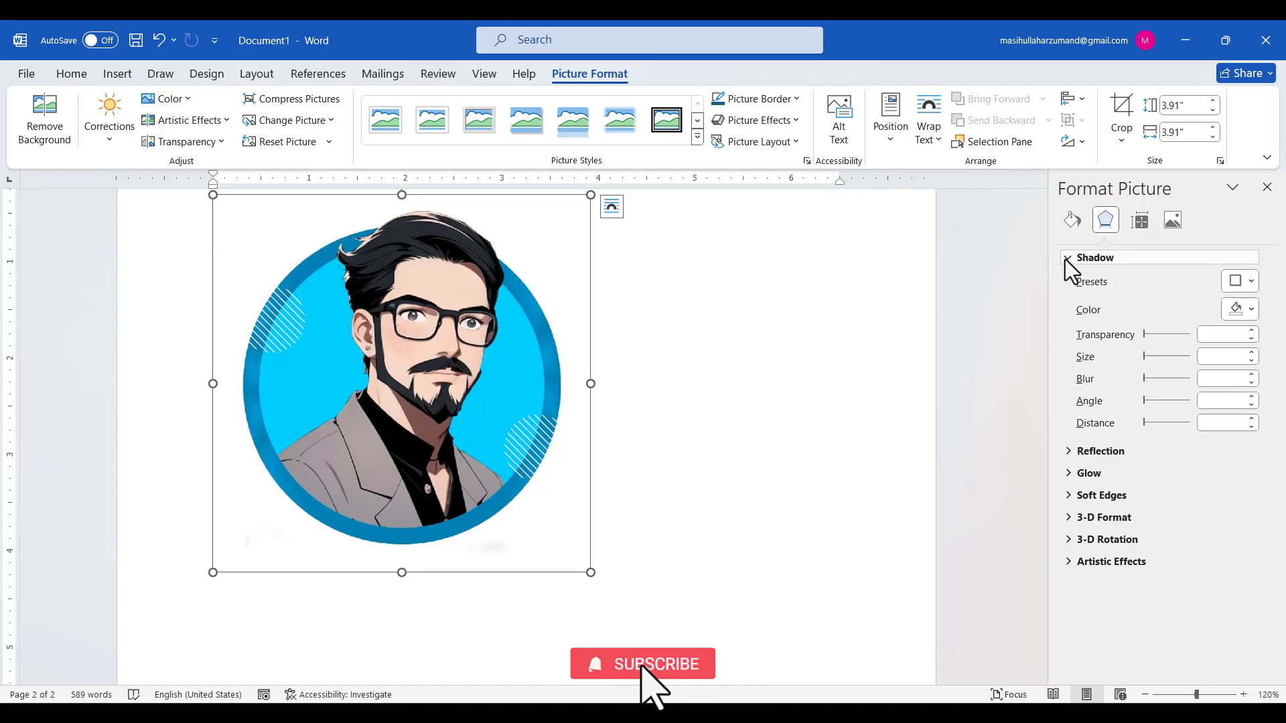
pyautogui.click(1067, 259)
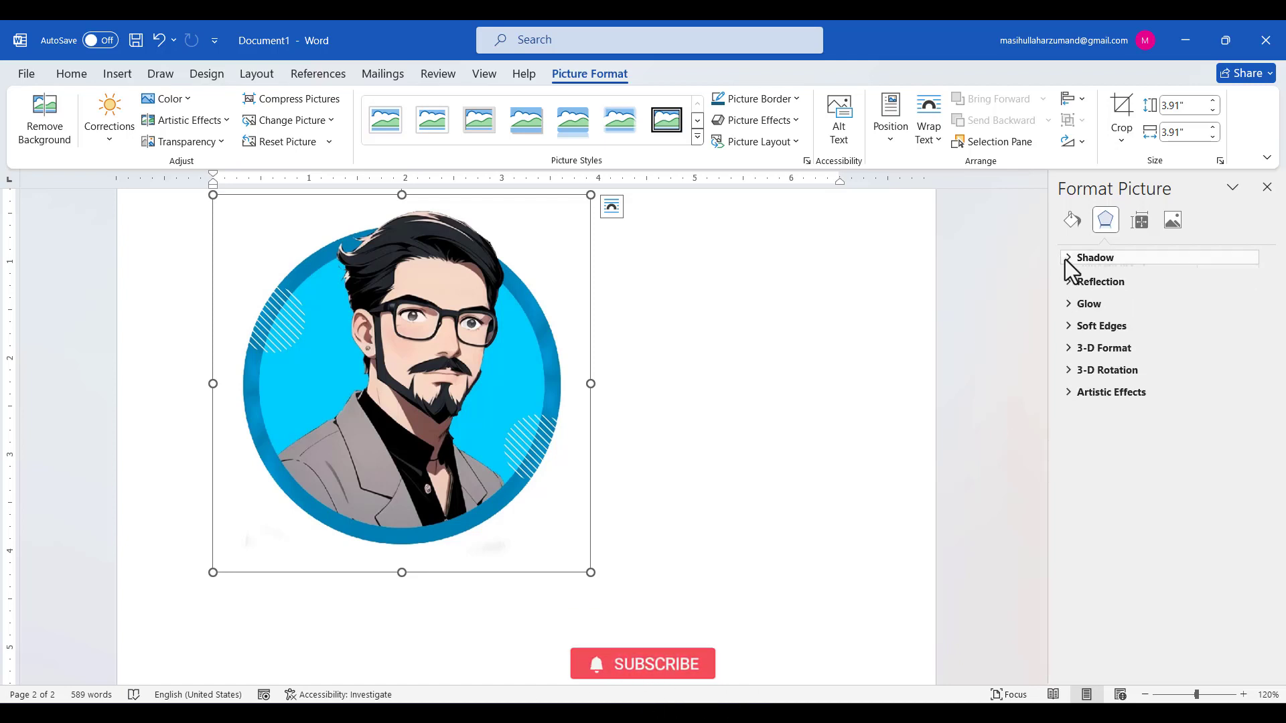
pyautogui.click(1142, 224)
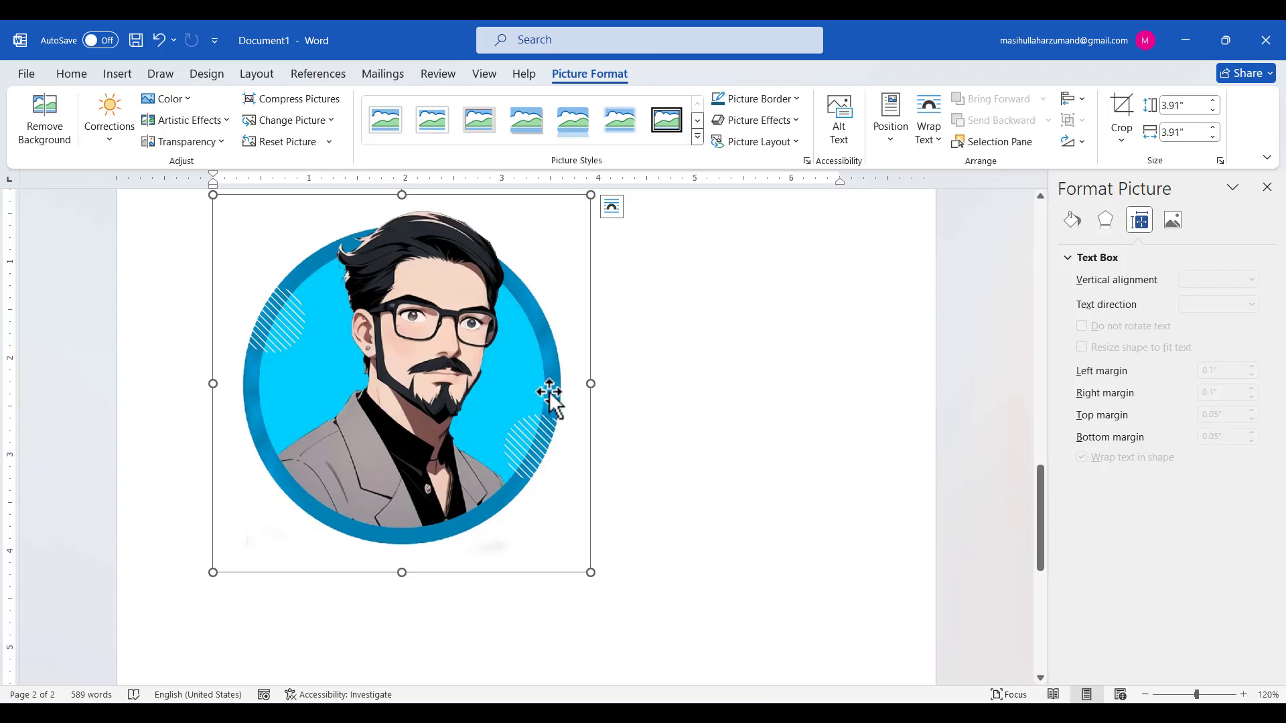
# Look through the portrait's picture correction and transparency settings, and close the formatting pane
pyautogui.click(1173, 223)
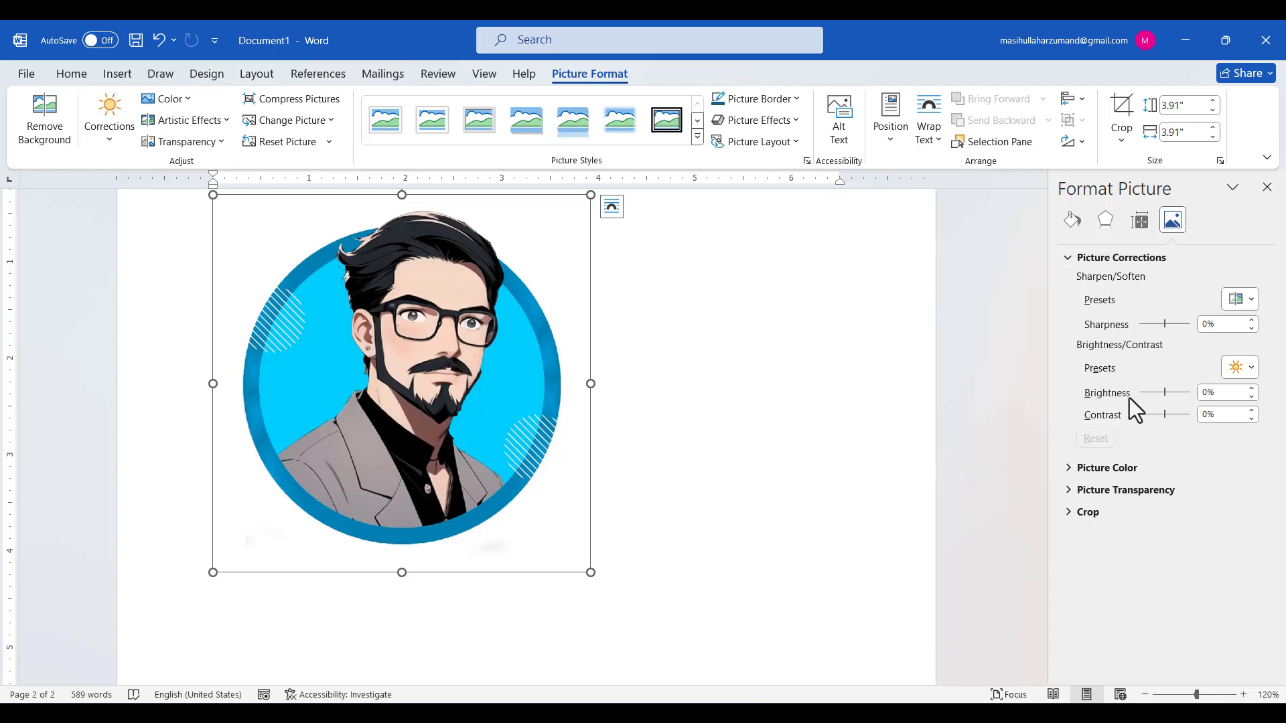
pyautogui.click(1110, 491)
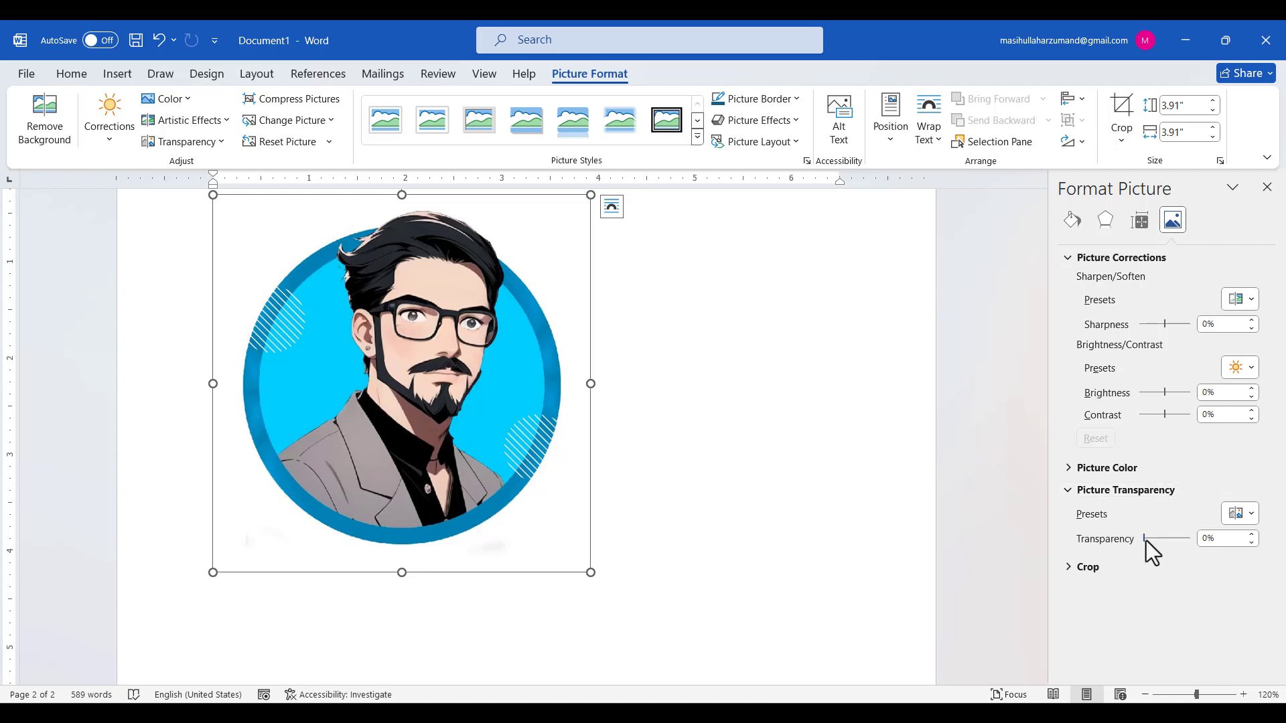
pyautogui.moveTo(1144, 540)
pyautogui.mouseDown()
pyautogui.moveTo(1184, 540)
pyautogui.moveTo(1139, 539)
pyautogui.mouseUp()
pyautogui.click(1266, 187)
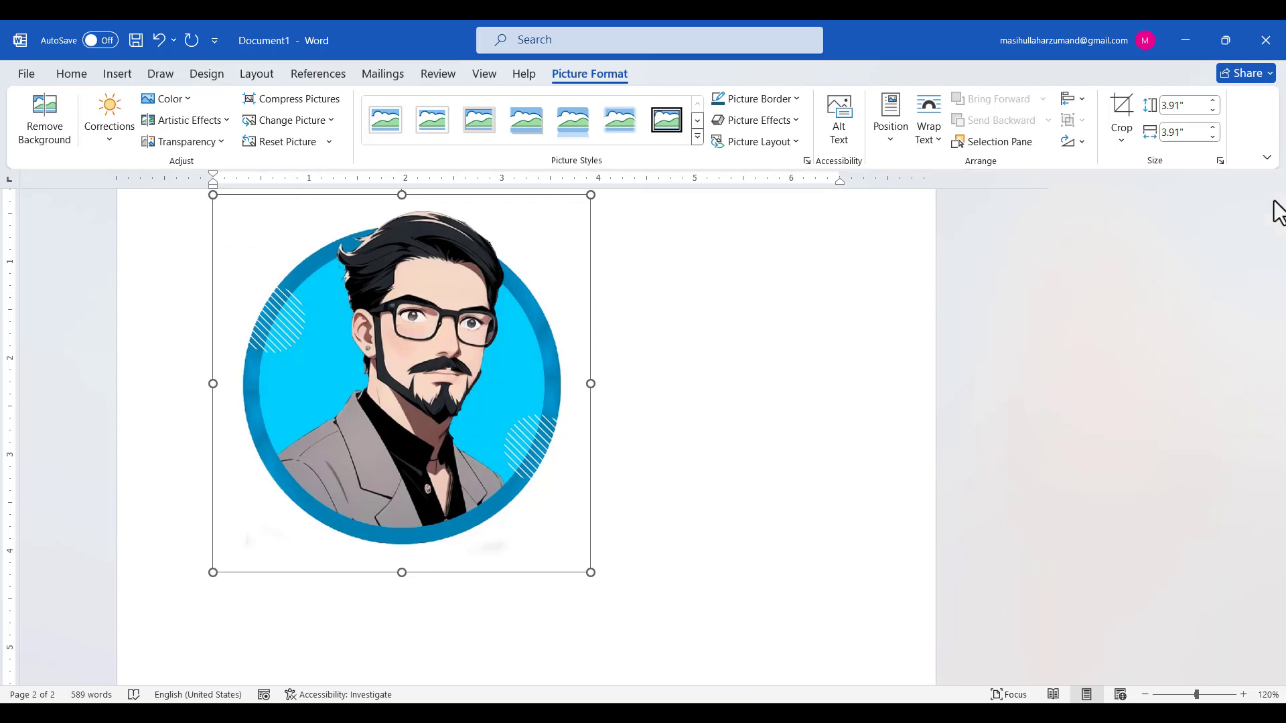
# Set the portrait's text wrapping to Behind Text and move the picture to the right side of page 2
pyautogui.click(187, 98)
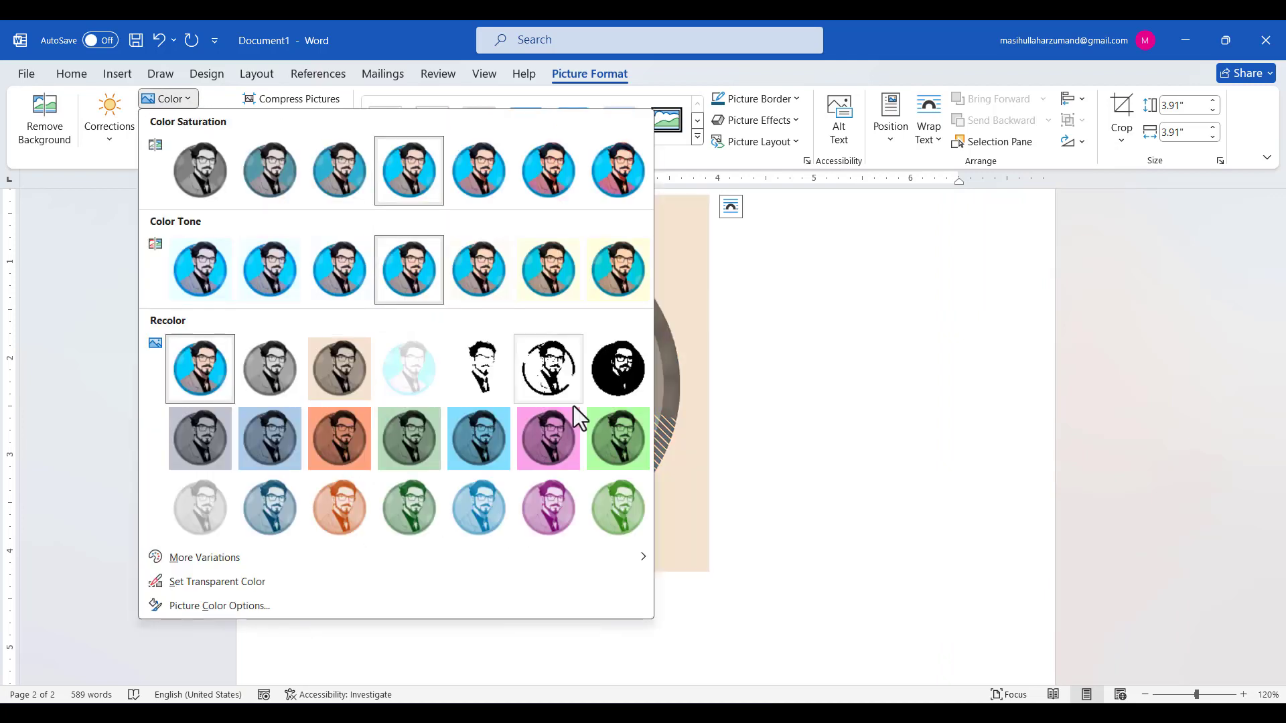
pyautogui.click(700, 437)
pyautogui.moveTo(700, 437); pyautogui.dragTo(703, 364)
pyautogui.click(733, 208)
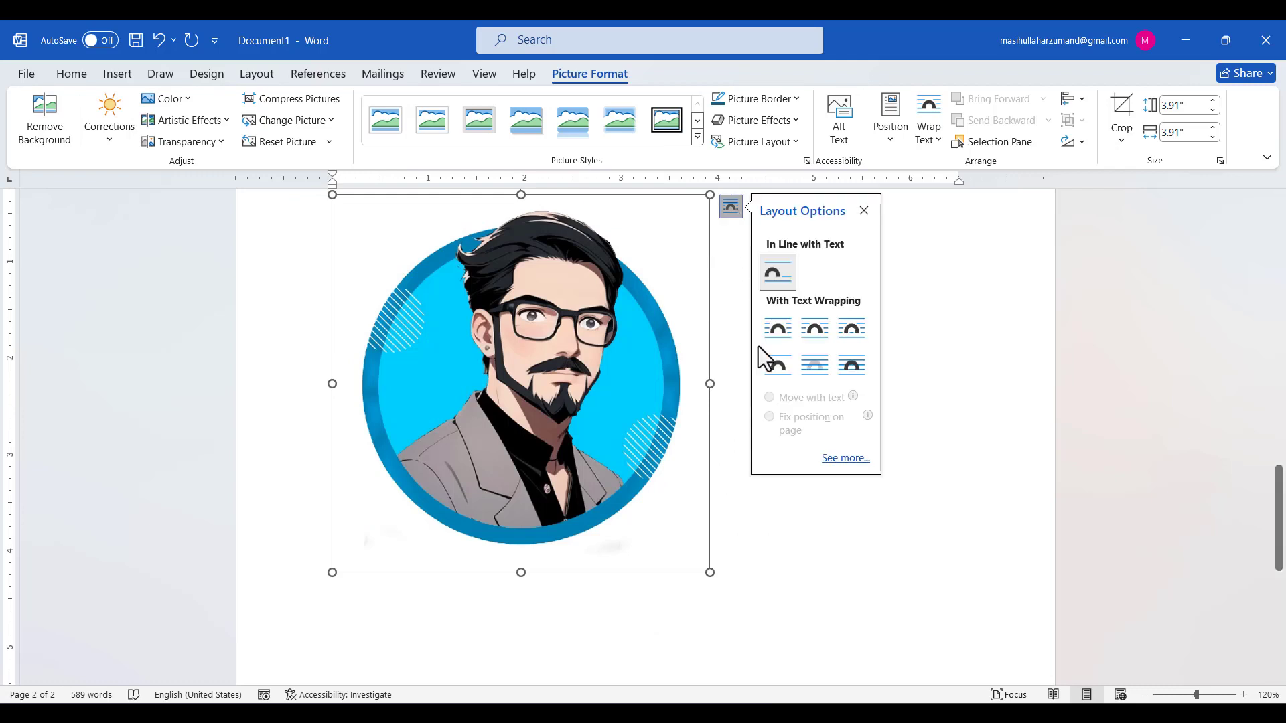
pyautogui.click(816, 363)
pyautogui.moveTo(530, 368); pyautogui.dragTo(857, 397)
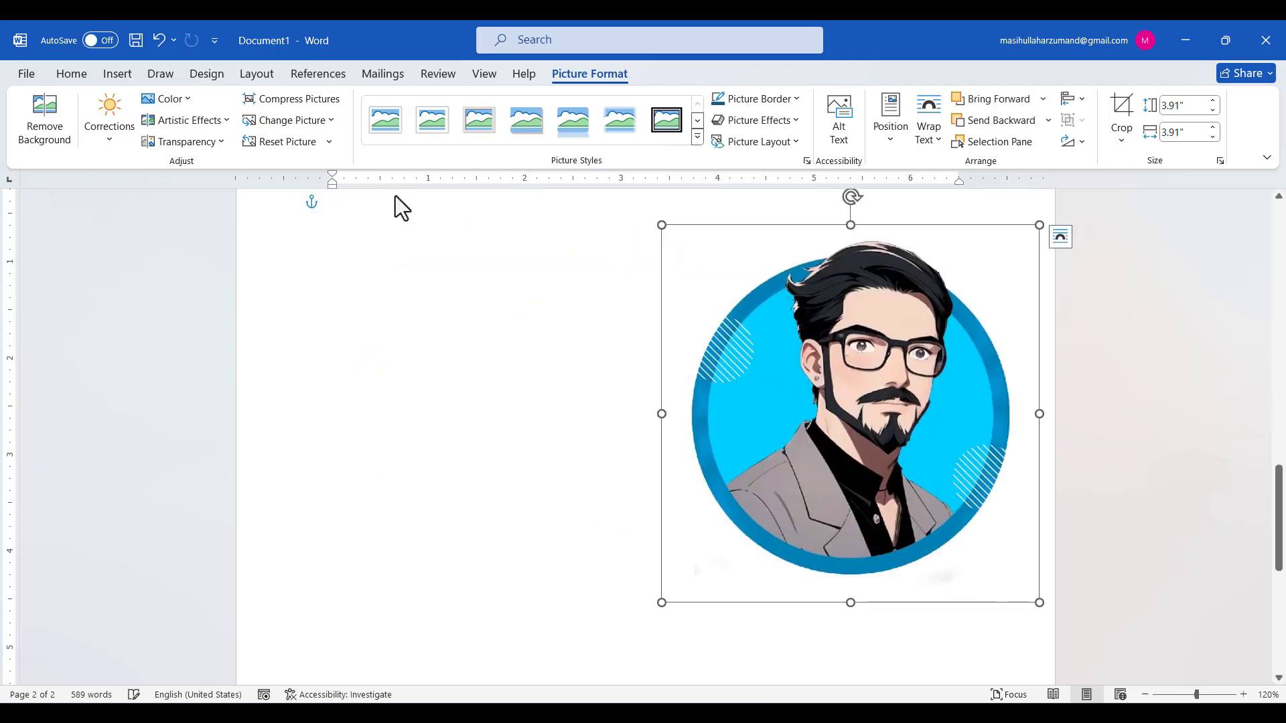
# Look through the portrait's color variations, artistic effects and shadow options
pyautogui.click(194, 102)
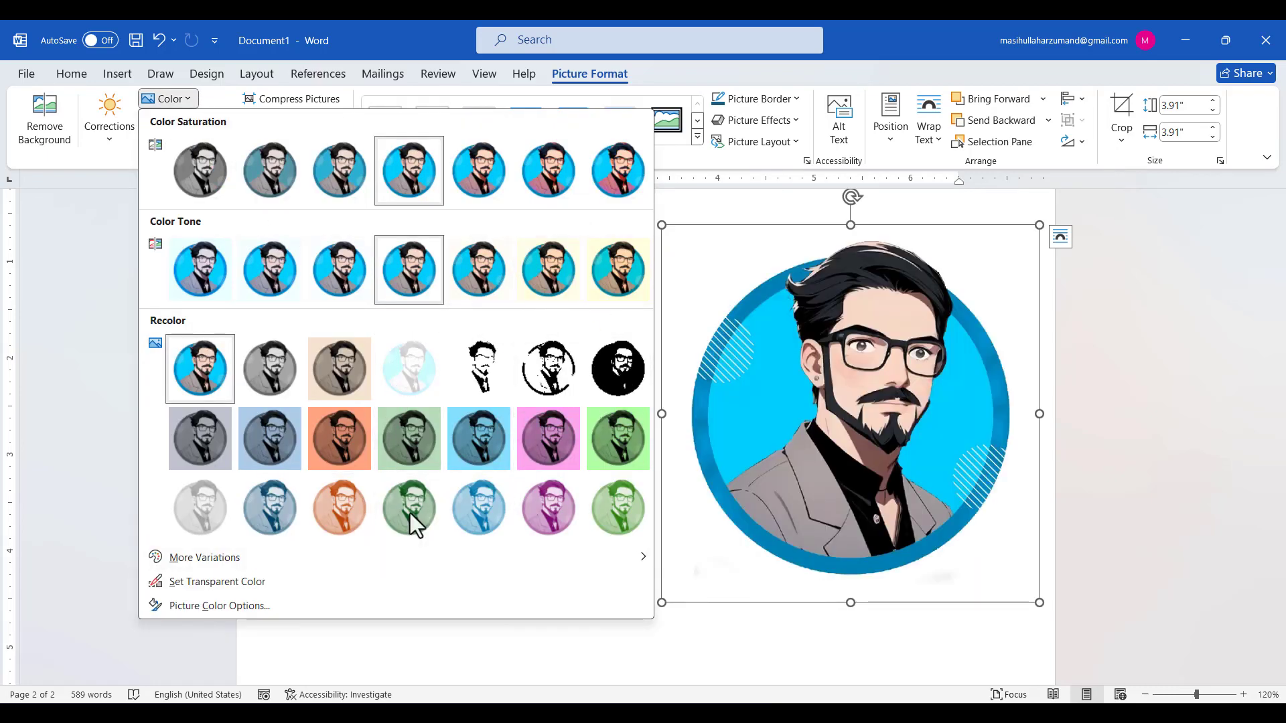
pyautogui.moveTo(509, 569)
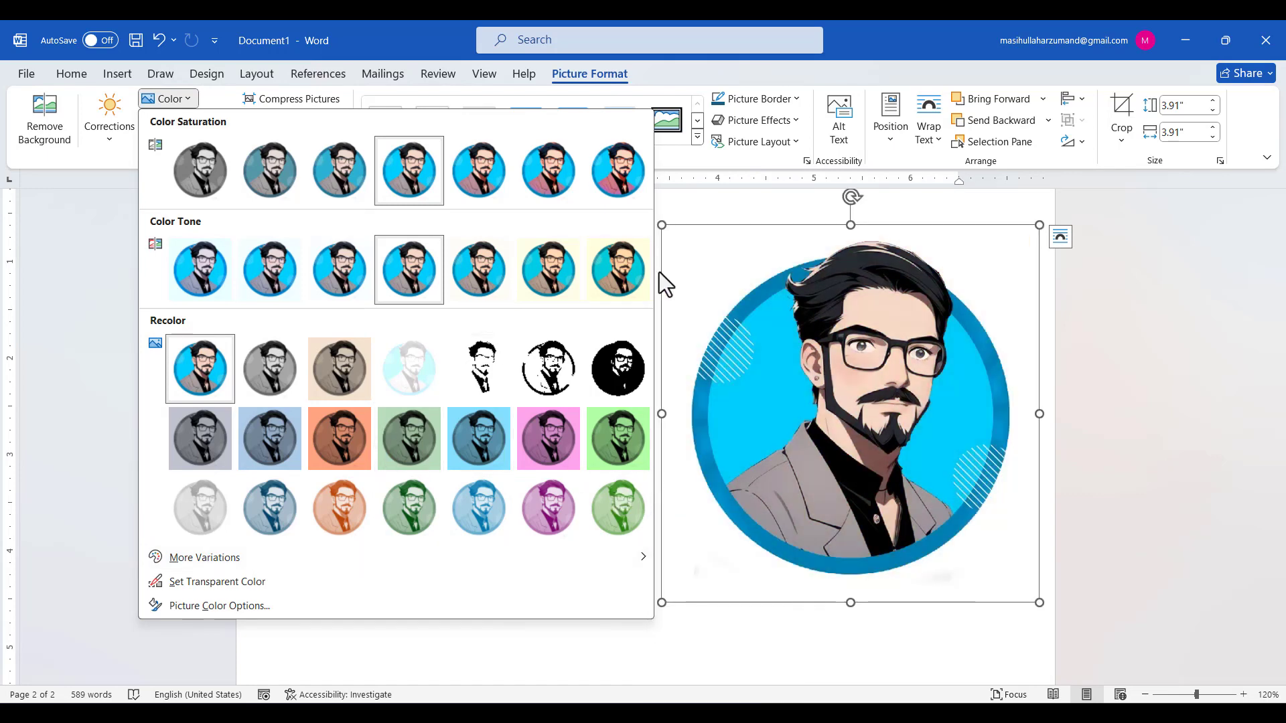
pyautogui.click(199, 92)
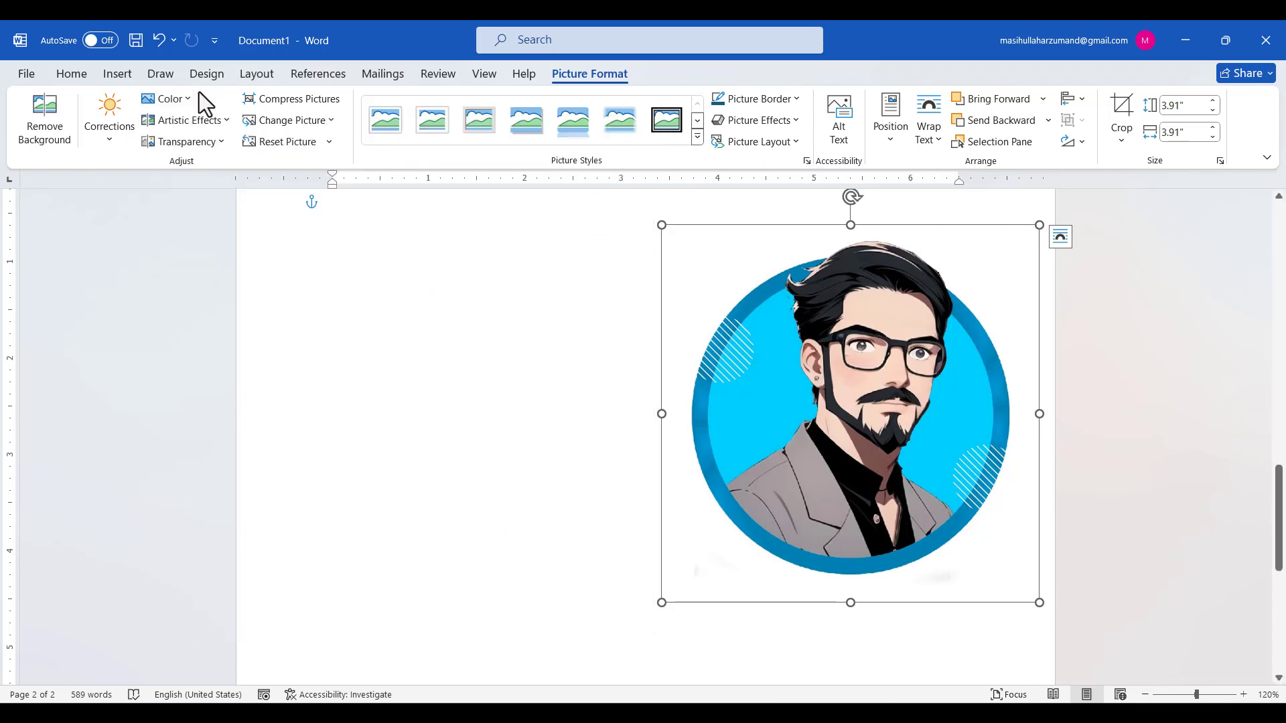
pyautogui.click(227, 122)
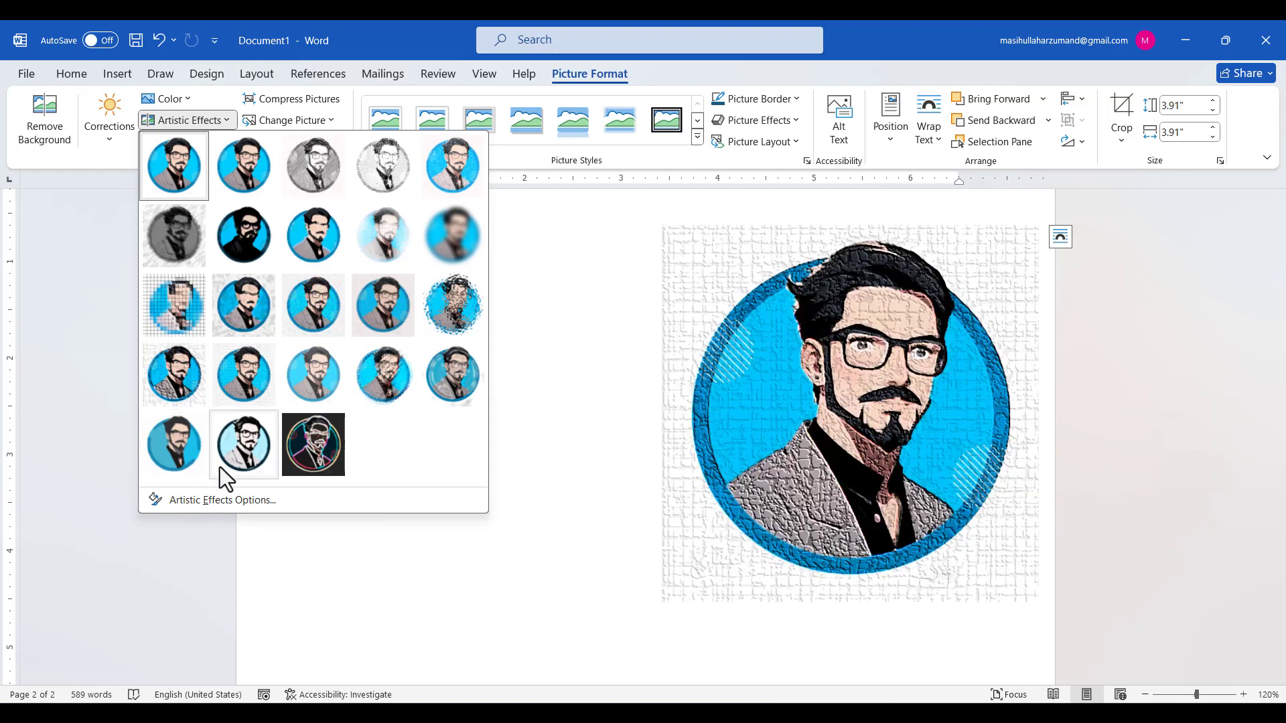
pyautogui.click(231, 504)
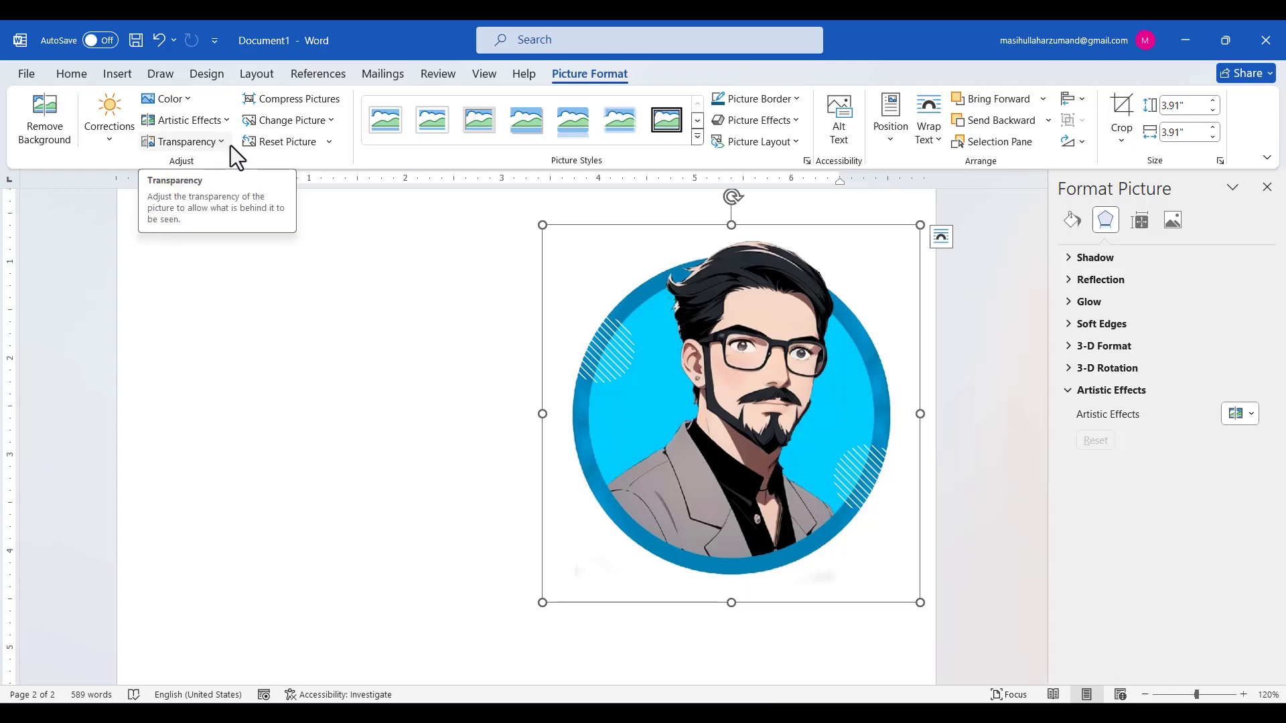
pyautogui.click(1070, 260)
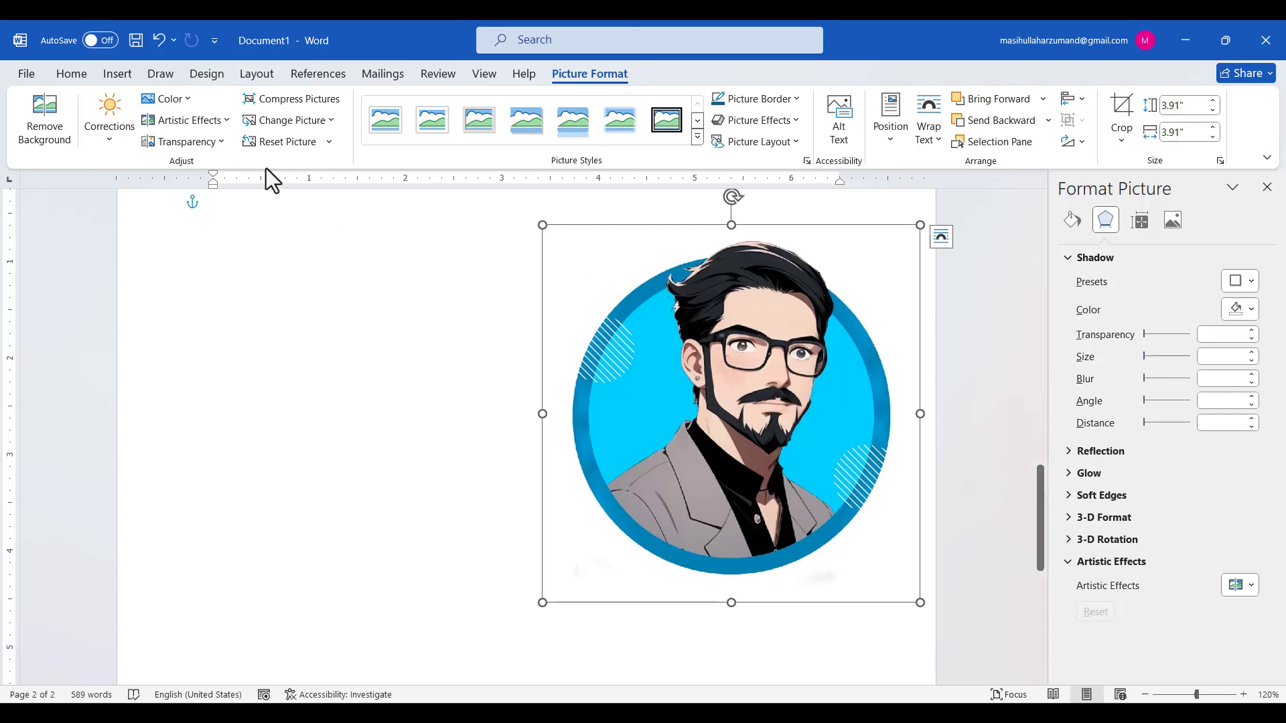
# Preview the portrait's transparency presets without applying one, and close the formatting pane
pyautogui.click(228, 142)
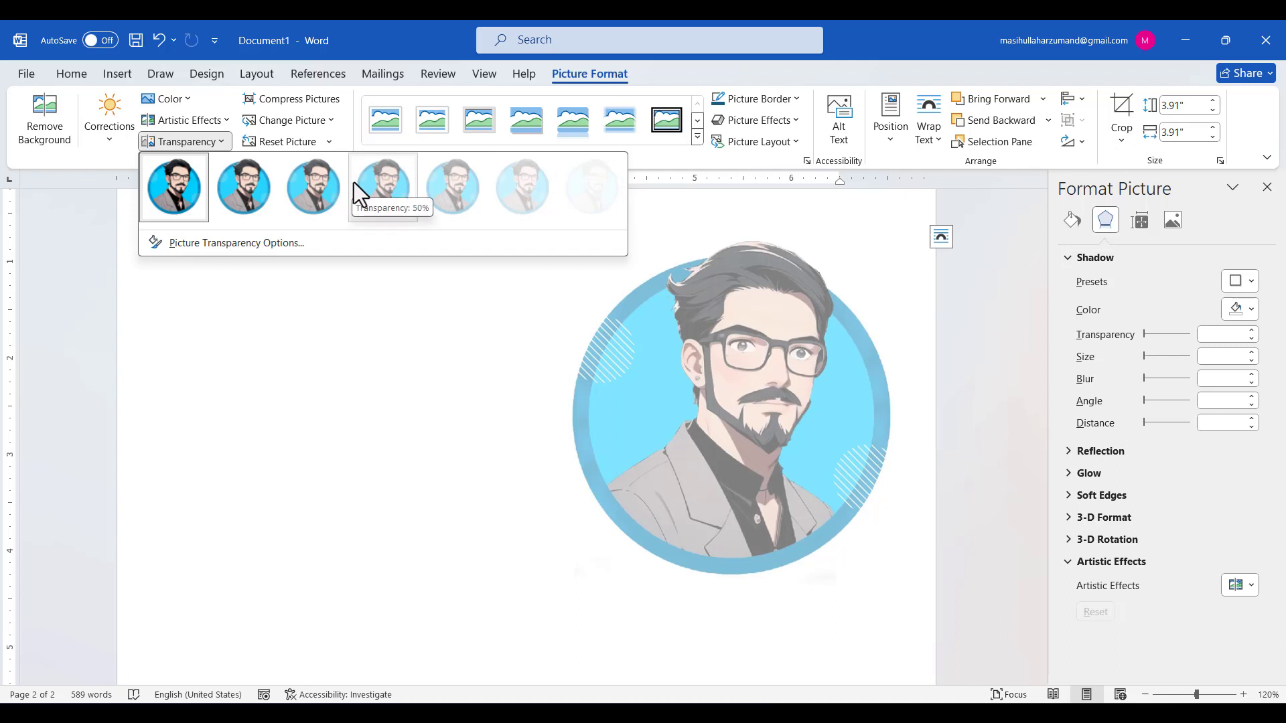
pyautogui.click(743, 401)
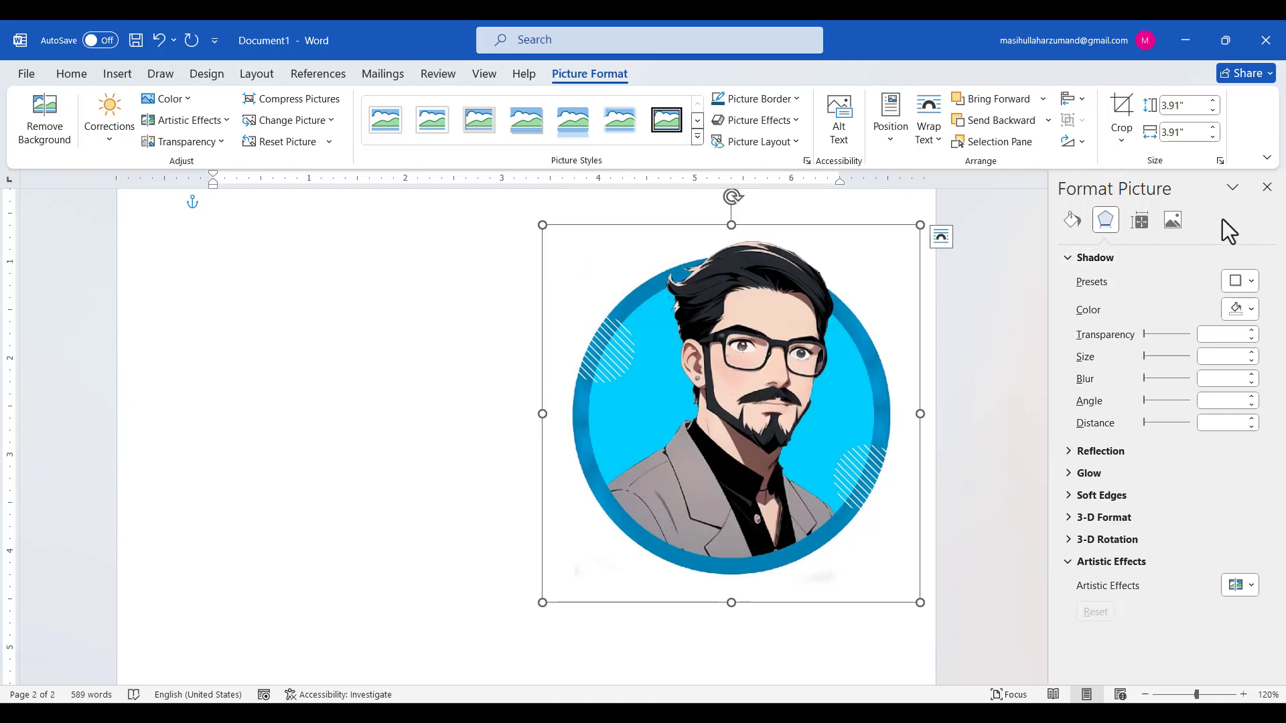
pyautogui.click(1266, 199)
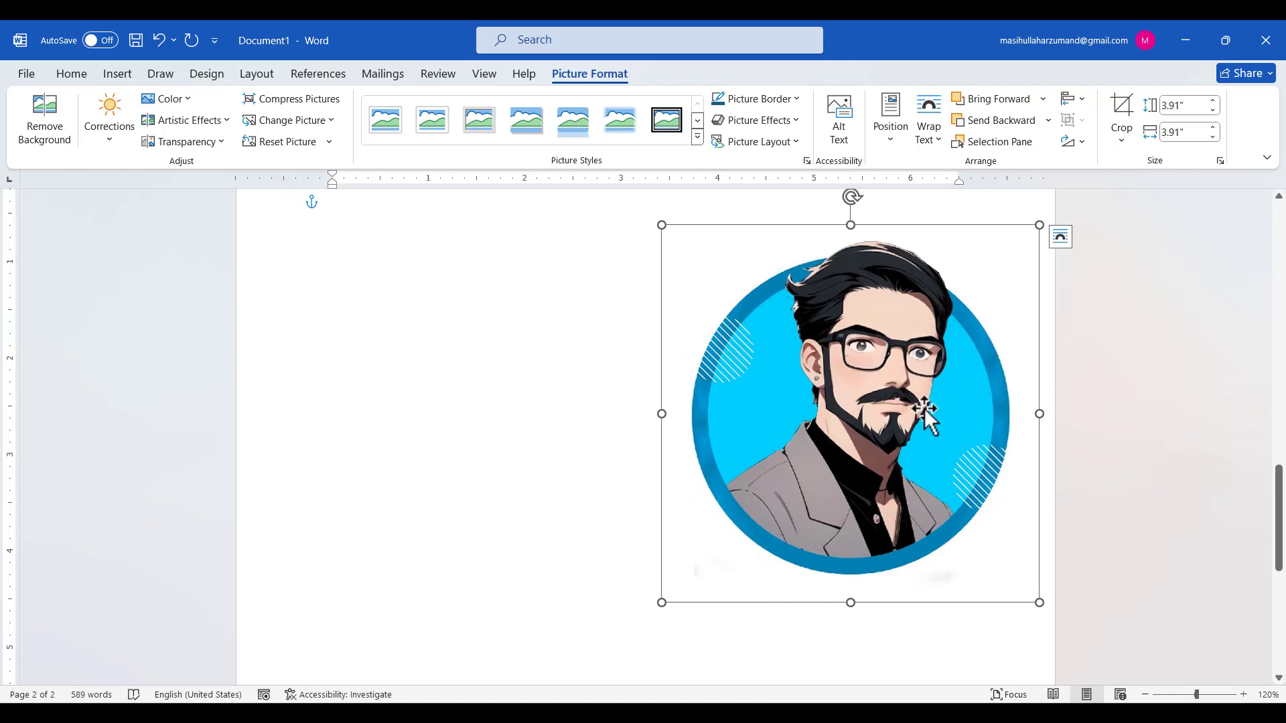
# Move the portrait from page 2 onto the text over the faded building on page 1
pyautogui.moveTo(925, 402); pyautogui.dragTo(775, 339)
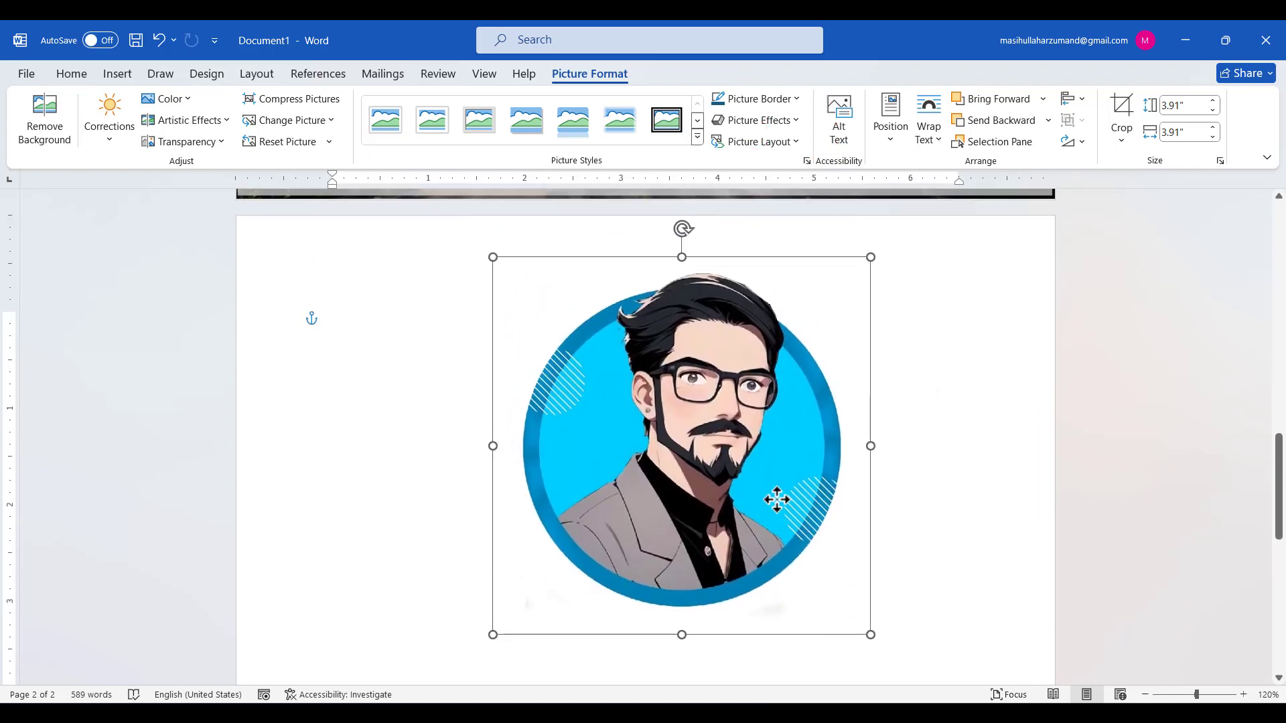
pyautogui.click(1144, 695)
pyautogui.click(1144, 696)
pyautogui.click(1144, 695)
pyautogui.click(1145, 696)
pyautogui.click(1144, 696)
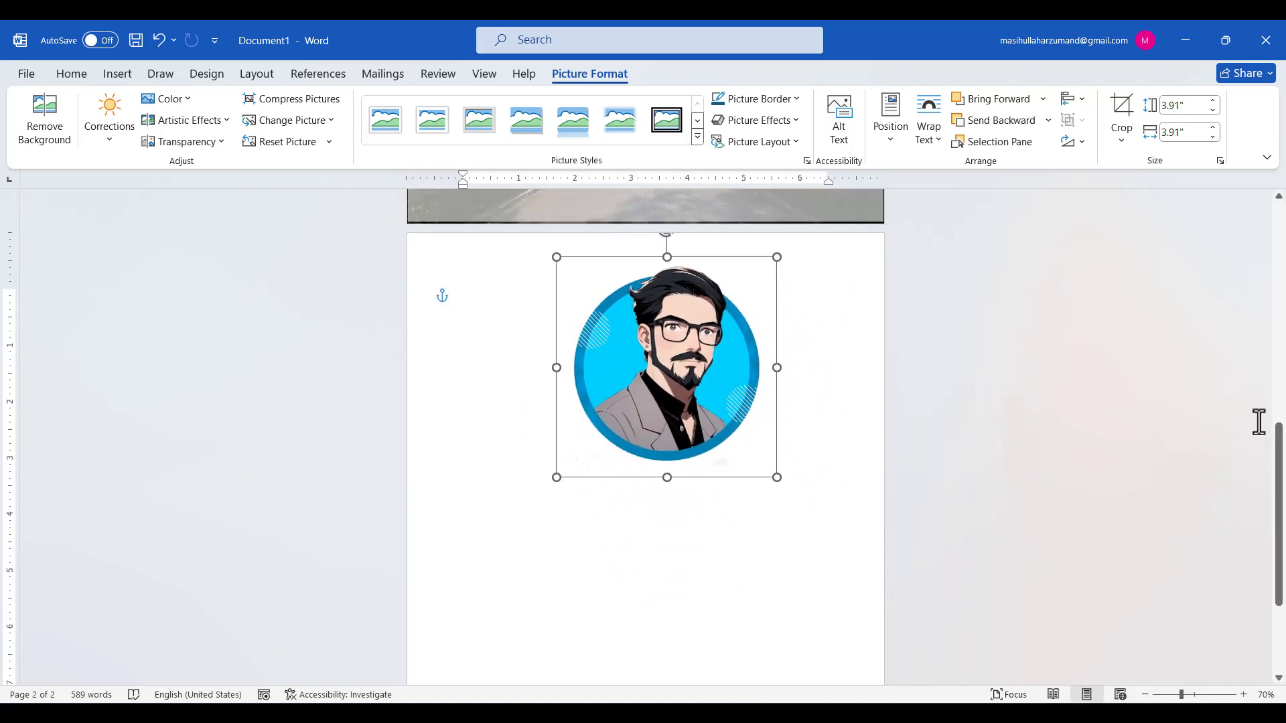
pyautogui.moveTo(1281, 487); pyautogui.dragTo(1277, 393)
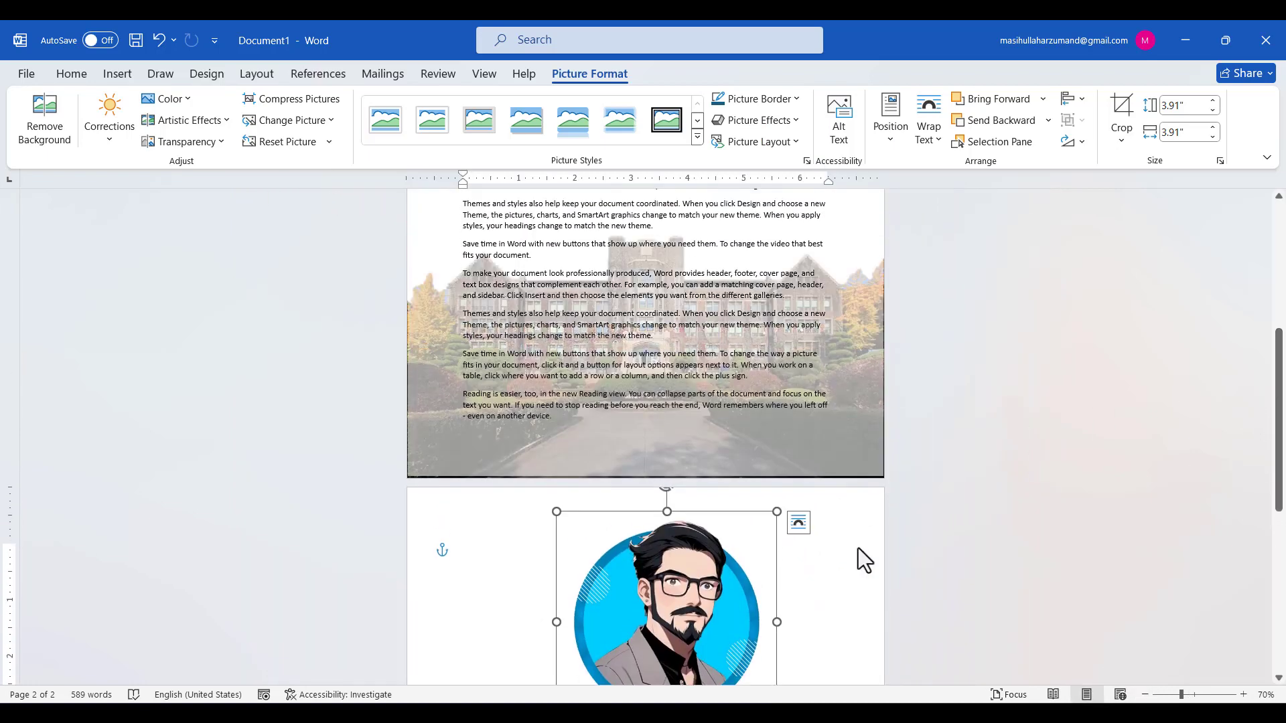
pyautogui.moveTo(673, 609); pyautogui.dragTo(652, 296)
# Set the portrait's text wrapping to In Front of Text and move the picture back to the top of page 2
pyautogui.click(777, 209)
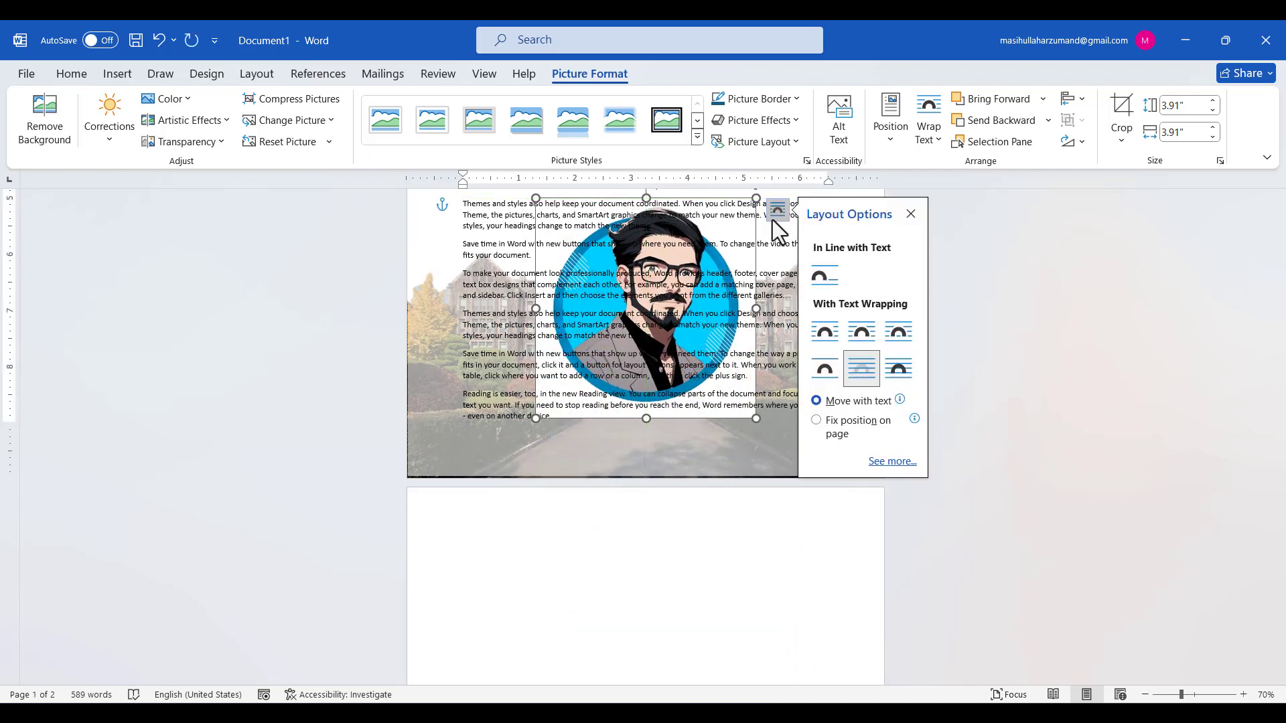
pyautogui.click(898, 370)
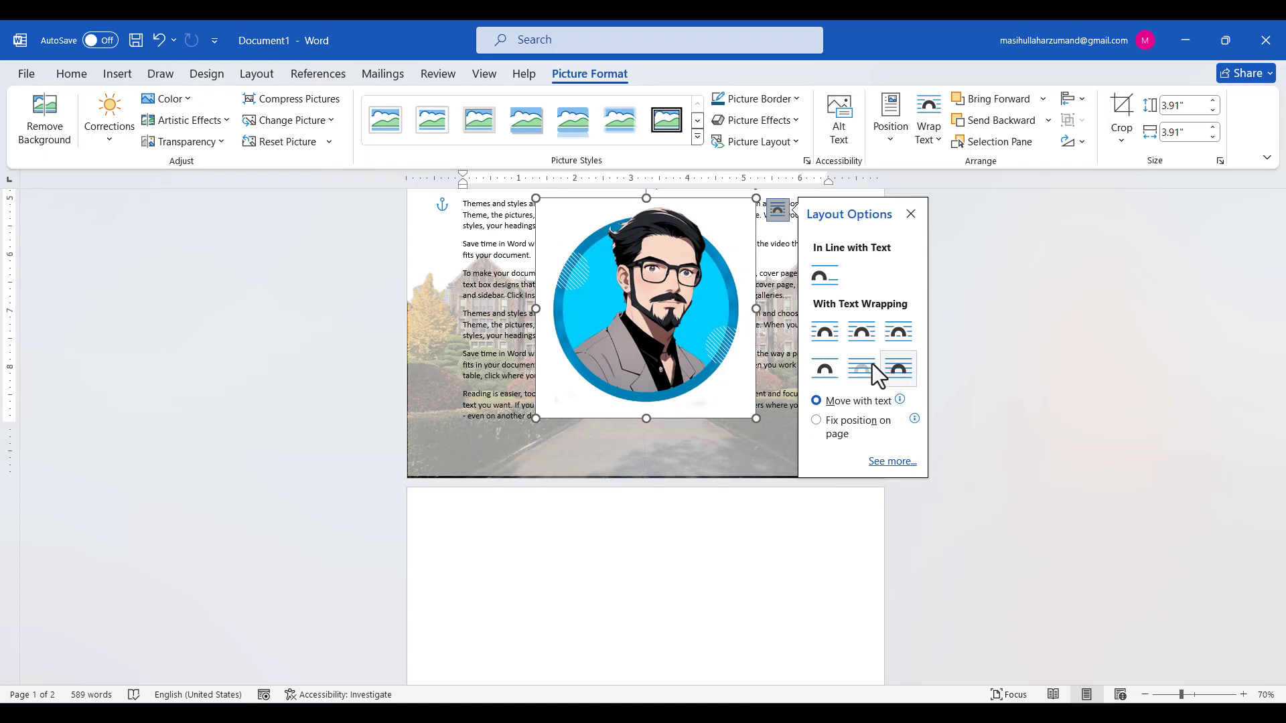
pyautogui.moveTo(667, 325); pyautogui.dragTo(719, 342)
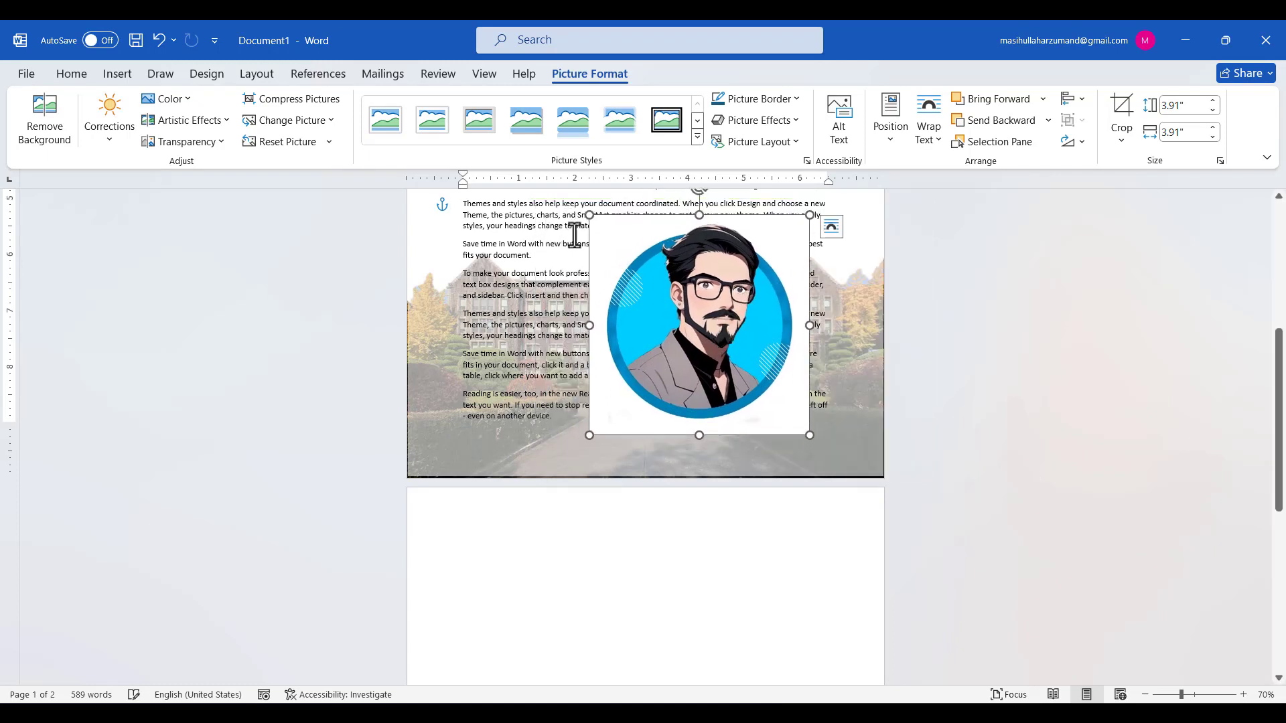
pyautogui.click(219, 142)
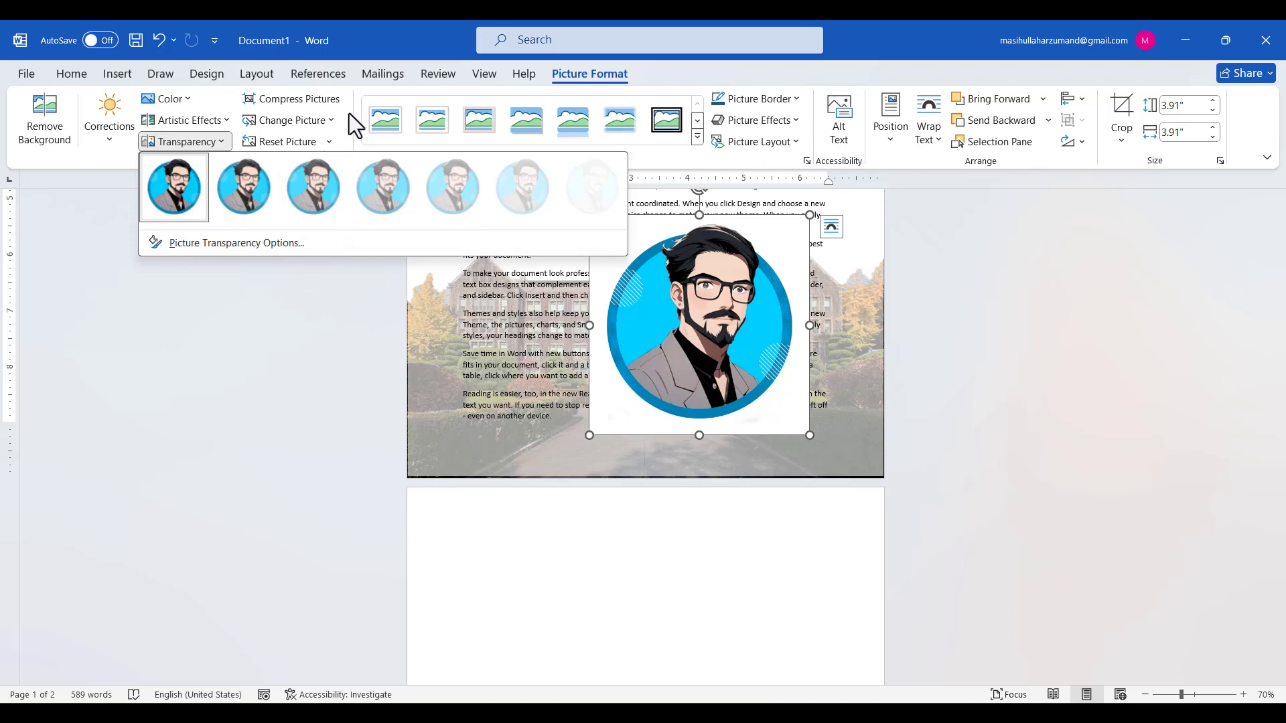
pyautogui.moveTo(700, 365); pyautogui.dragTo(651, 591)
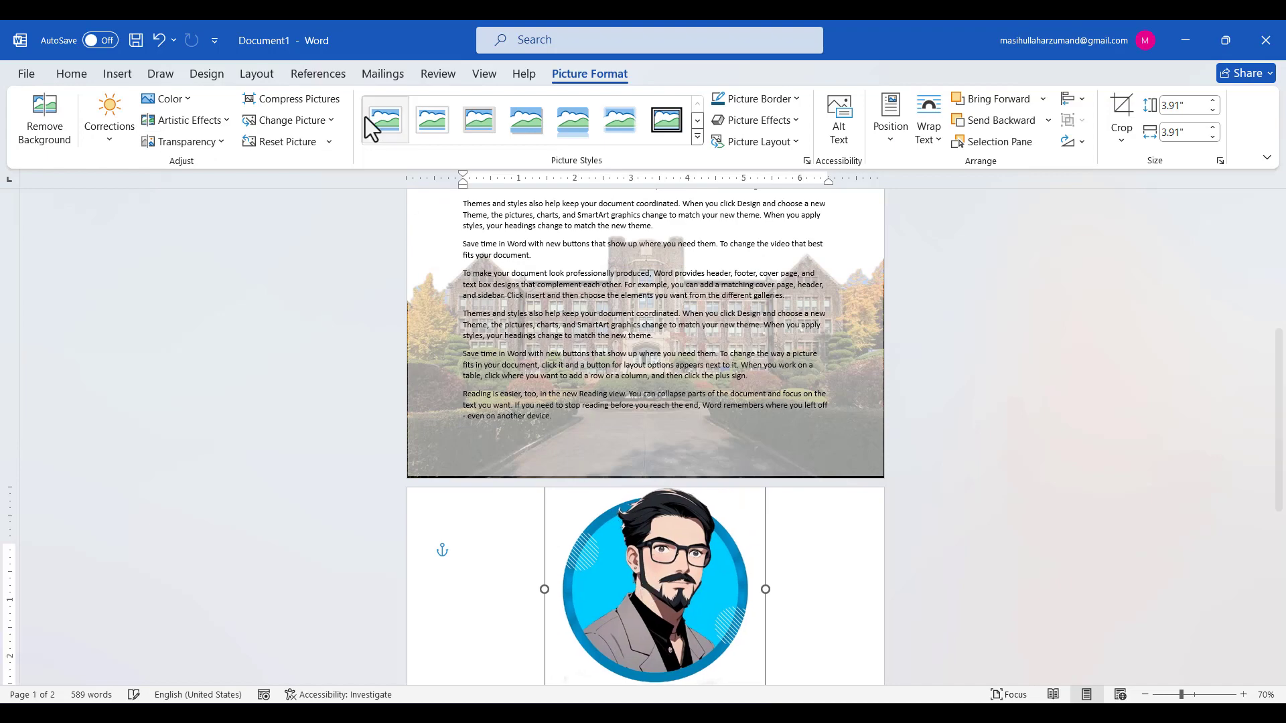
# Compress only the portrait picture, deleting its cropped areas, at the E-mail (96 ppi) resolution
pyautogui.click(339, 101)
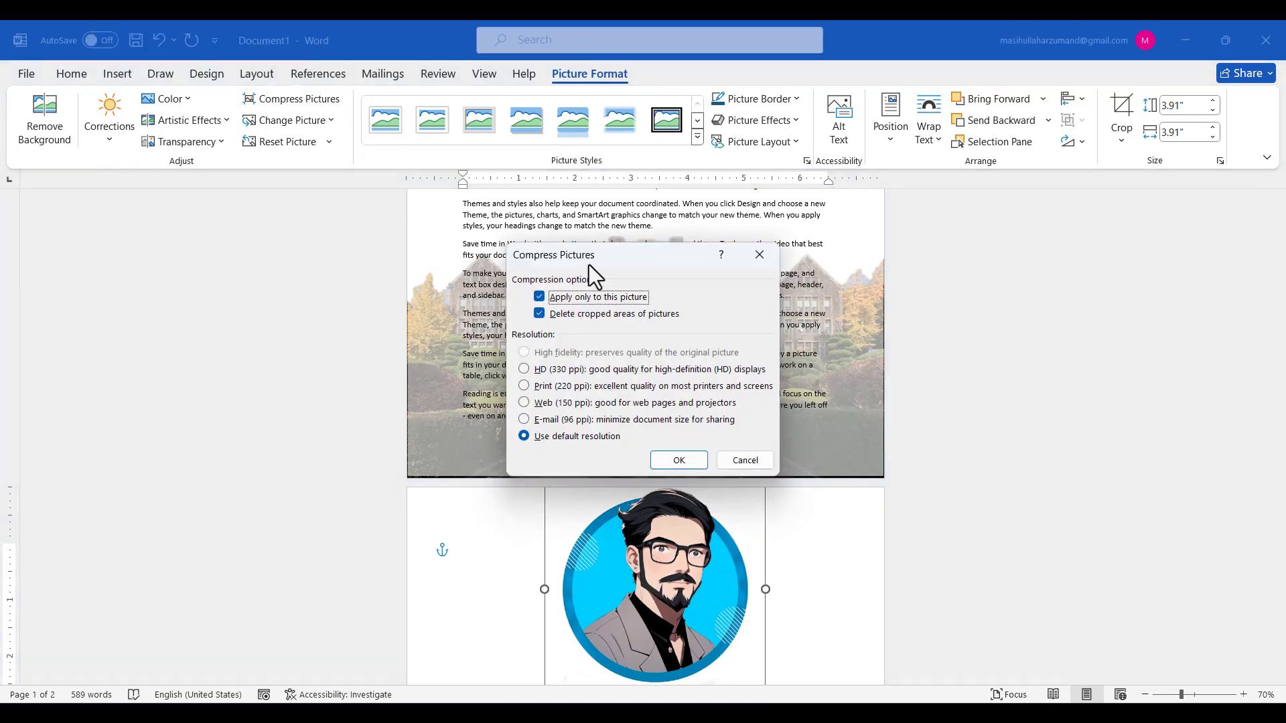
pyautogui.moveTo(592, 258); pyautogui.dragTo(227, 291)
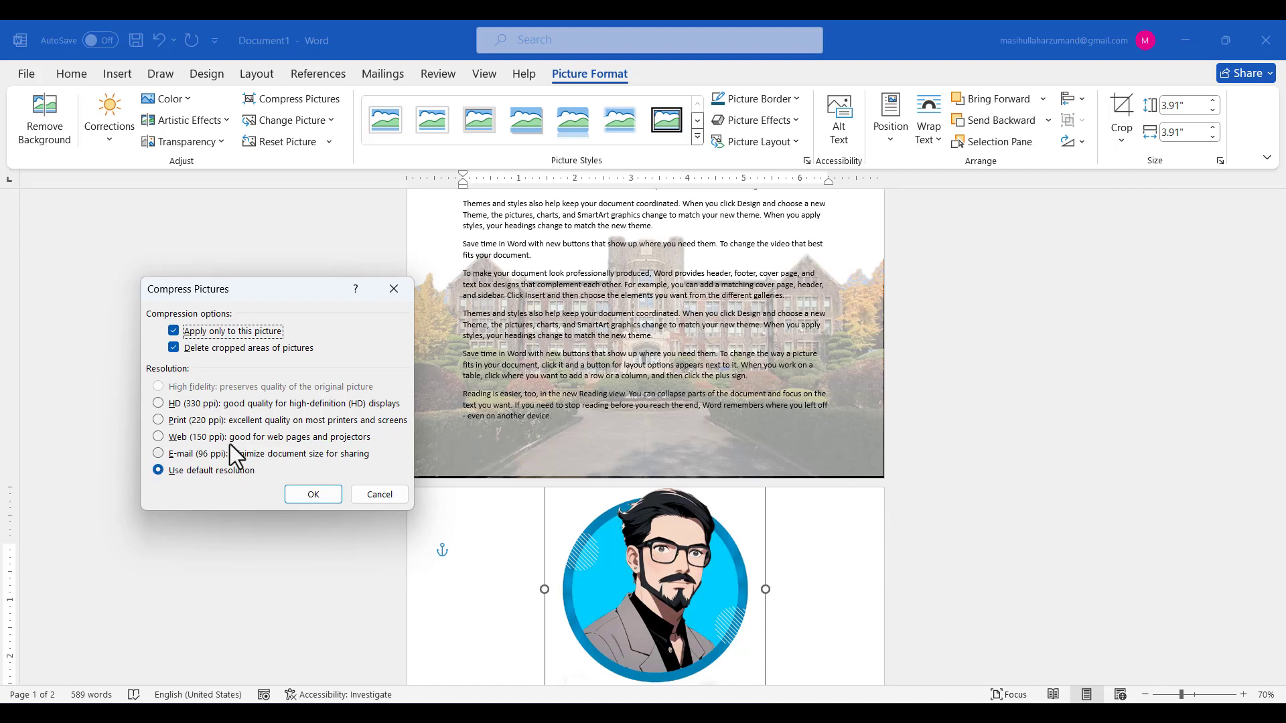
pyautogui.click(249, 410)
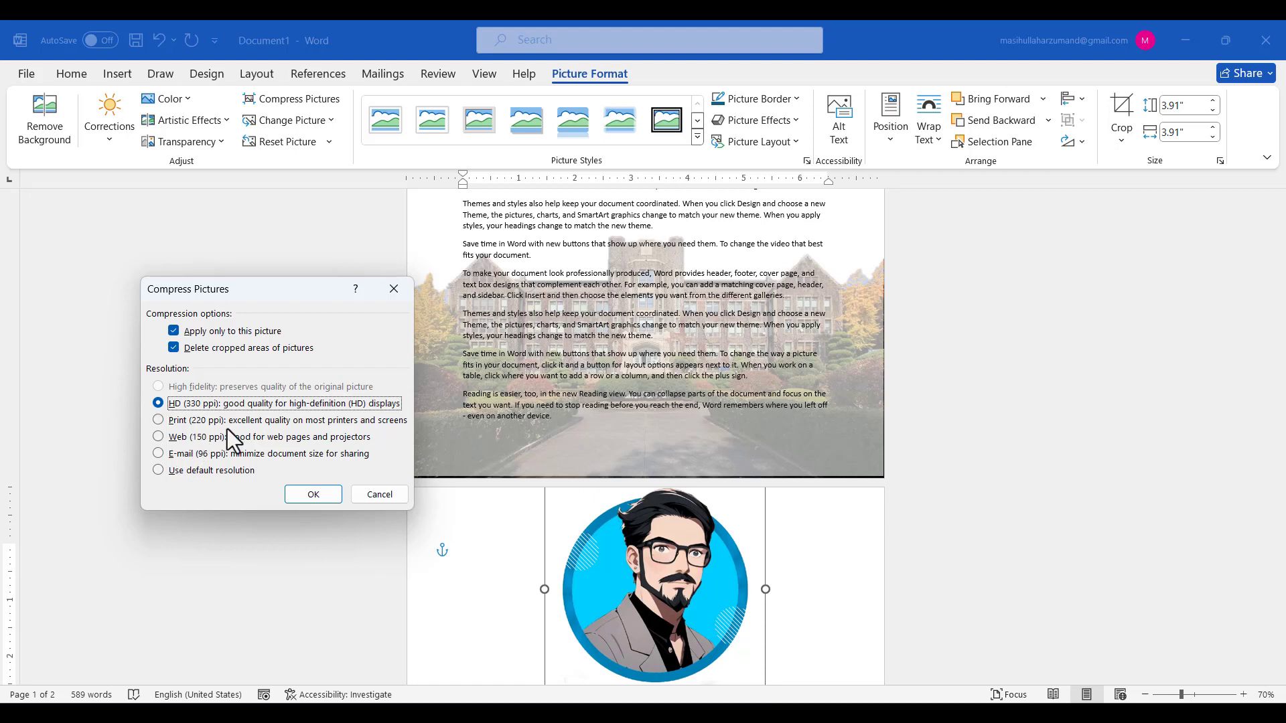
pyautogui.click(364, 422)
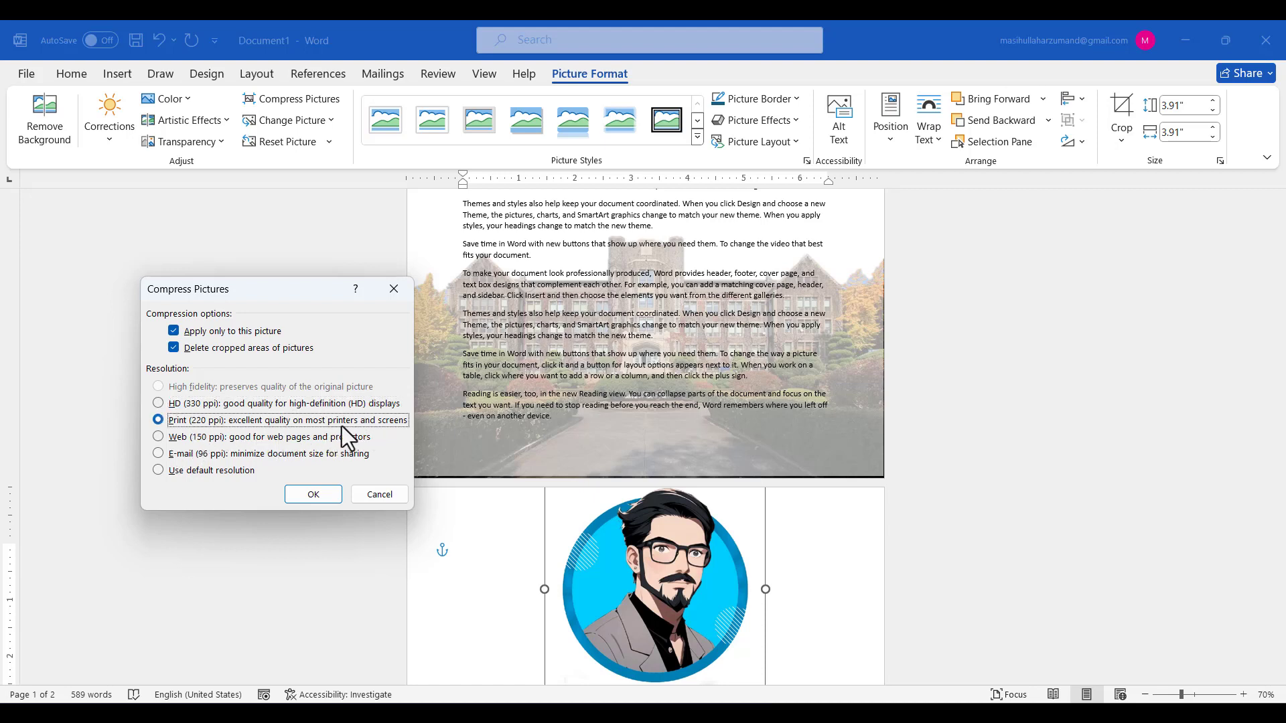
pyautogui.click(190, 437)
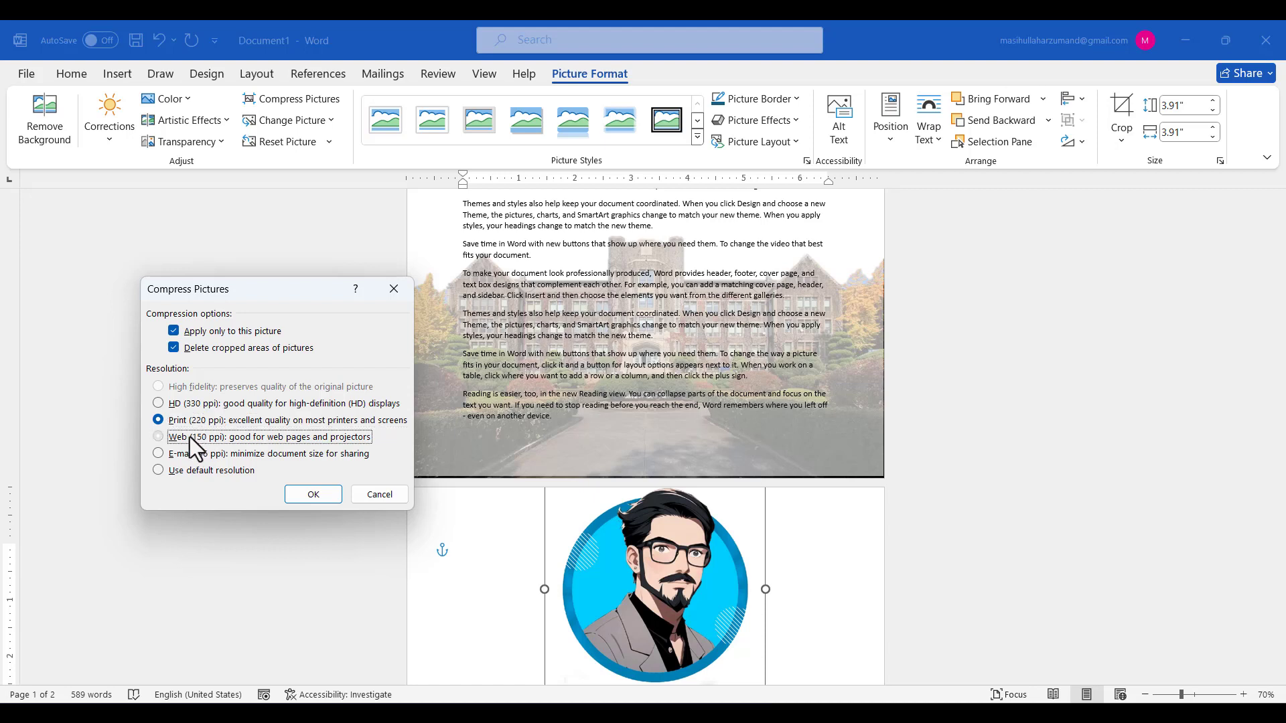
pyautogui.click(178, 459)
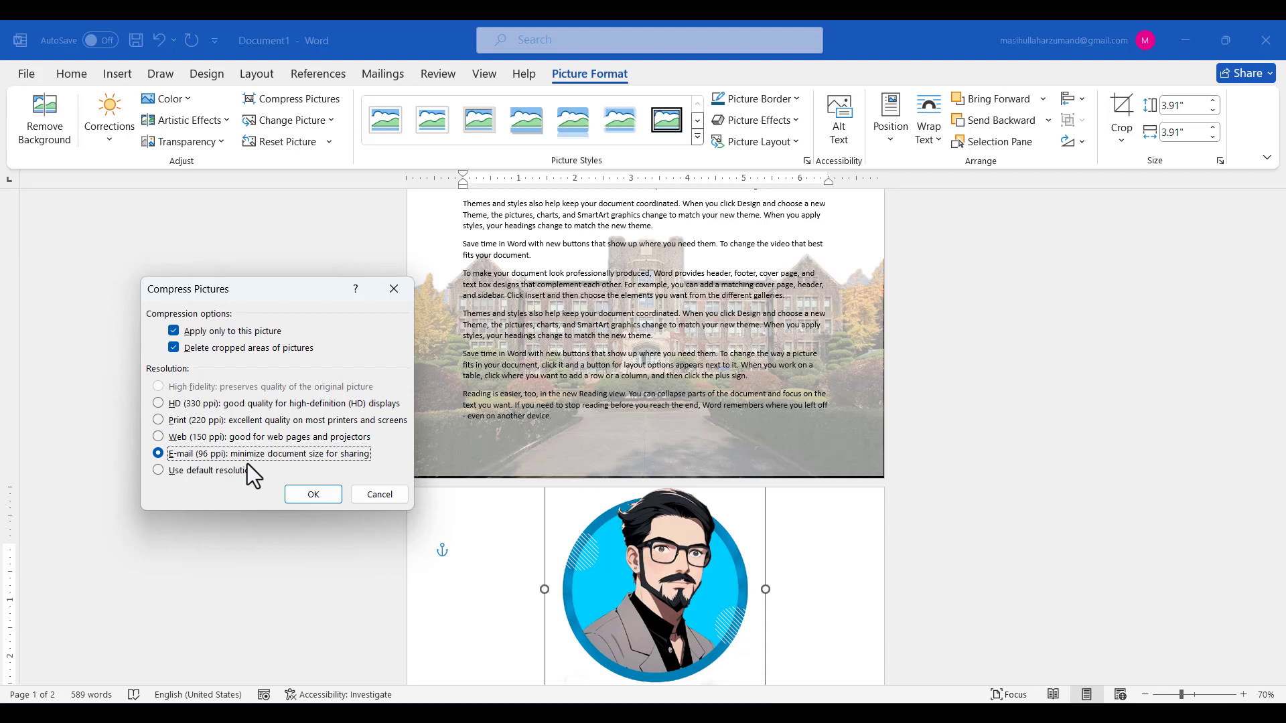
pyautogui.click(292, 497)
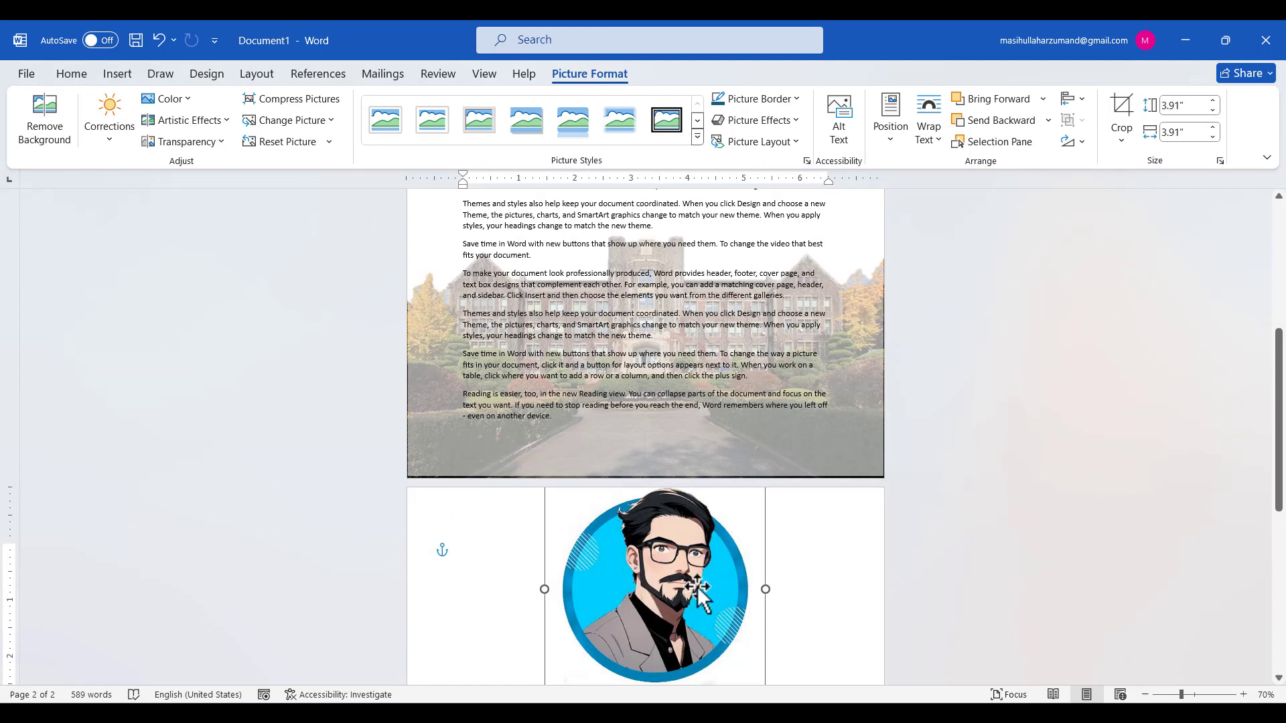
# Examine the compressed portrait's image quality on page 2 at 150% magnification
pyautogui.moveTo(697, 589); pyautogui.dragTo(698, 587)
pyautogui.click(1243, 695)
pyautogui.click(1244, 695)
pyautogui.click(1244, 695)
pyautogui.click(1243, 694)
pyautogui.click(1243, 695)
pyautogui.click(1243, 695)
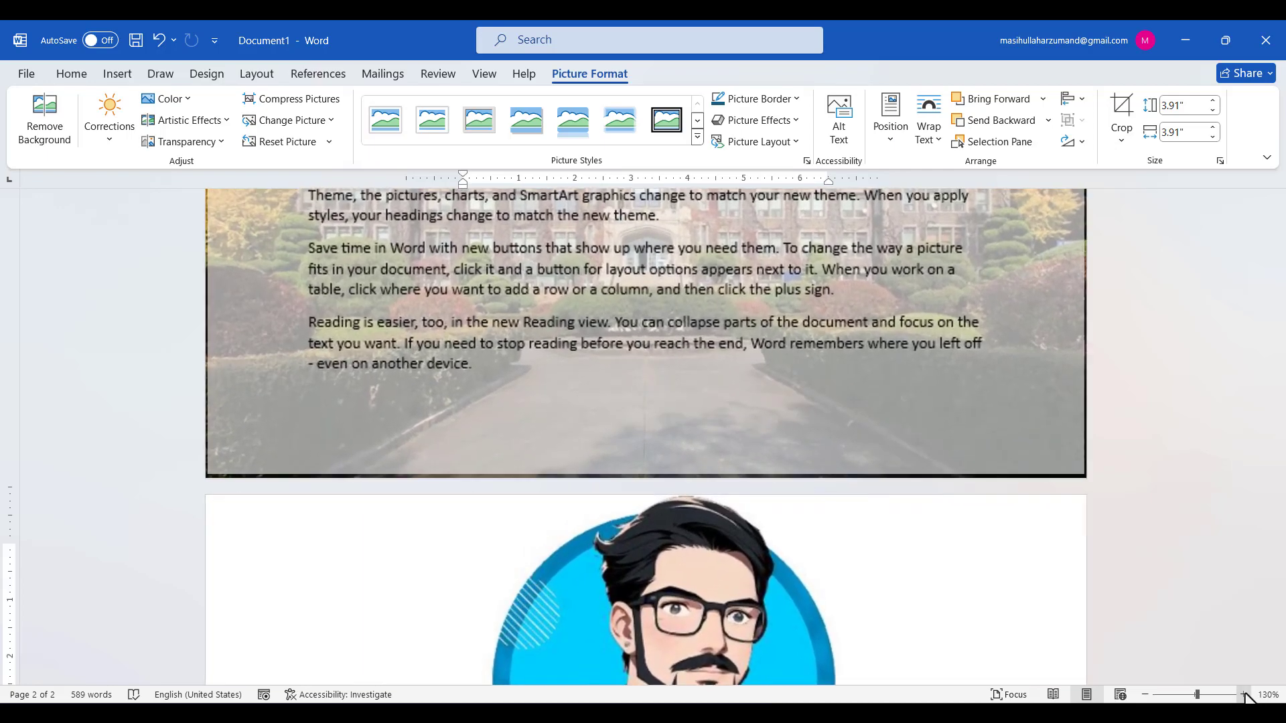
pyautogui.click(1243, 694)
pyautogui.click(1244, 694)
pyautogui.scroll(-4, 935, 566)
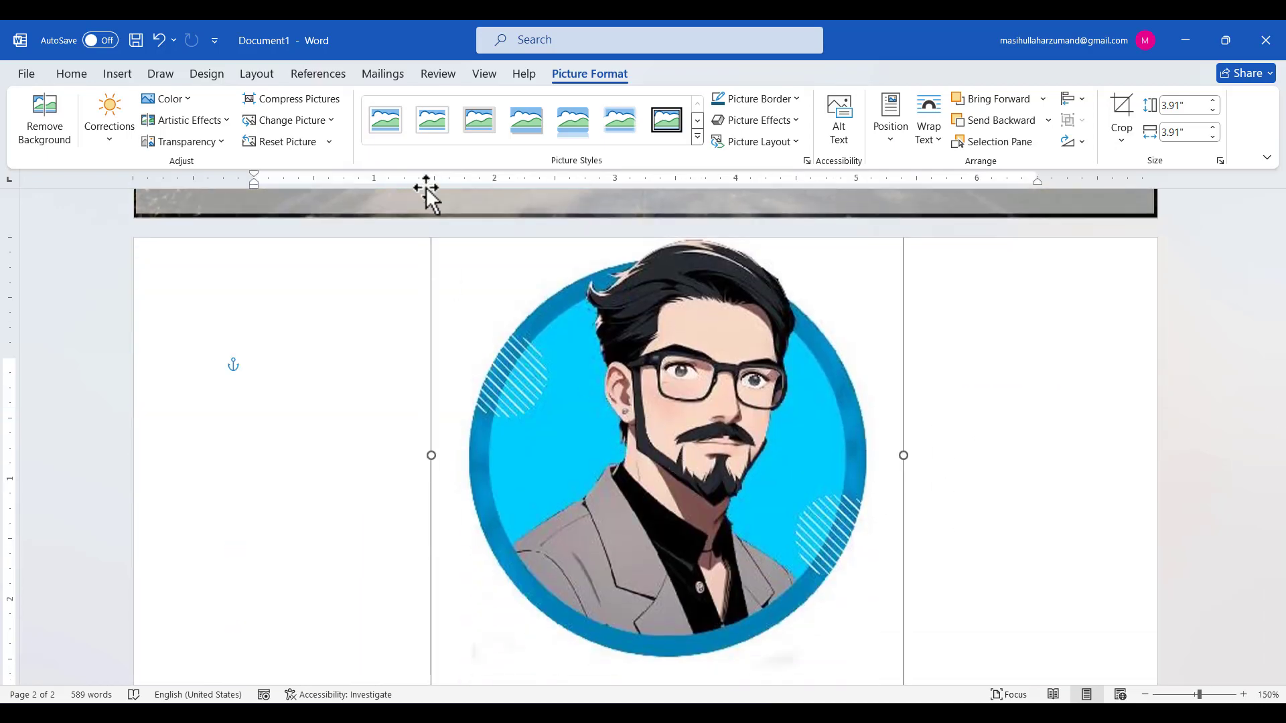
# Compress only the portrait picture again at the HD (330 ppi) resolution, deleting its cropped areas
pyautogui.click(340, 102)
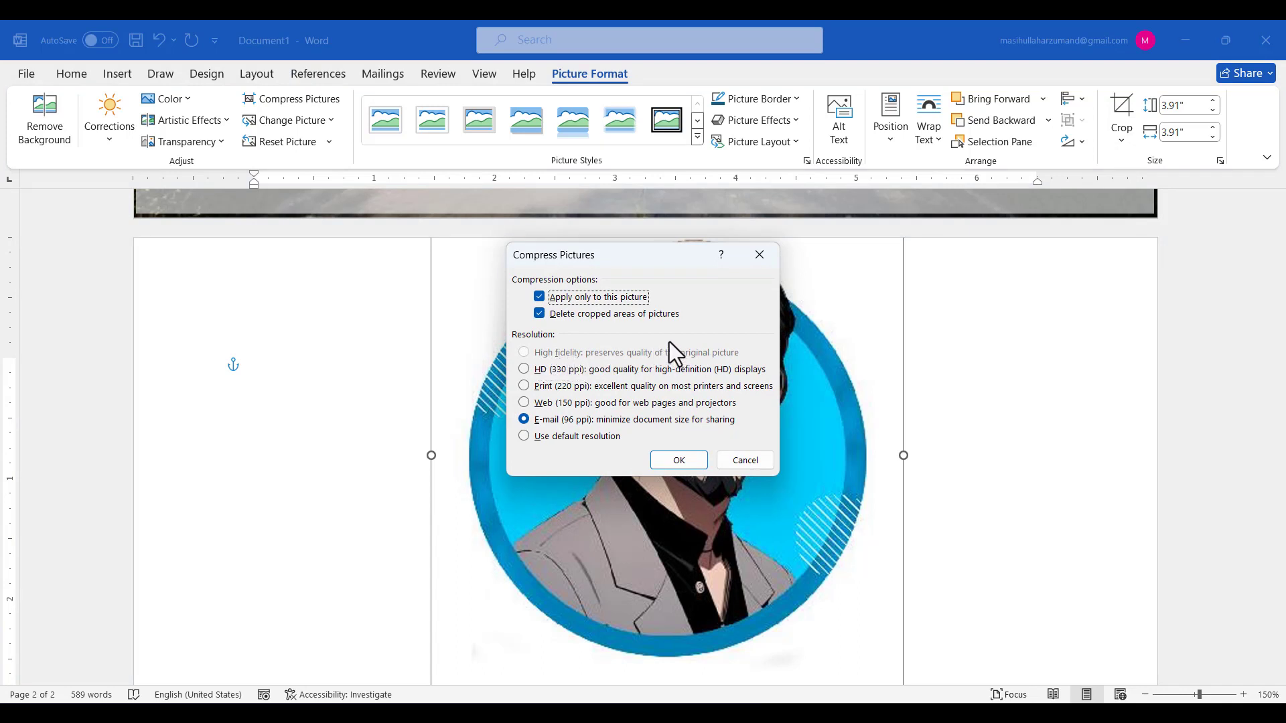
pyautogui.click(585, 370)
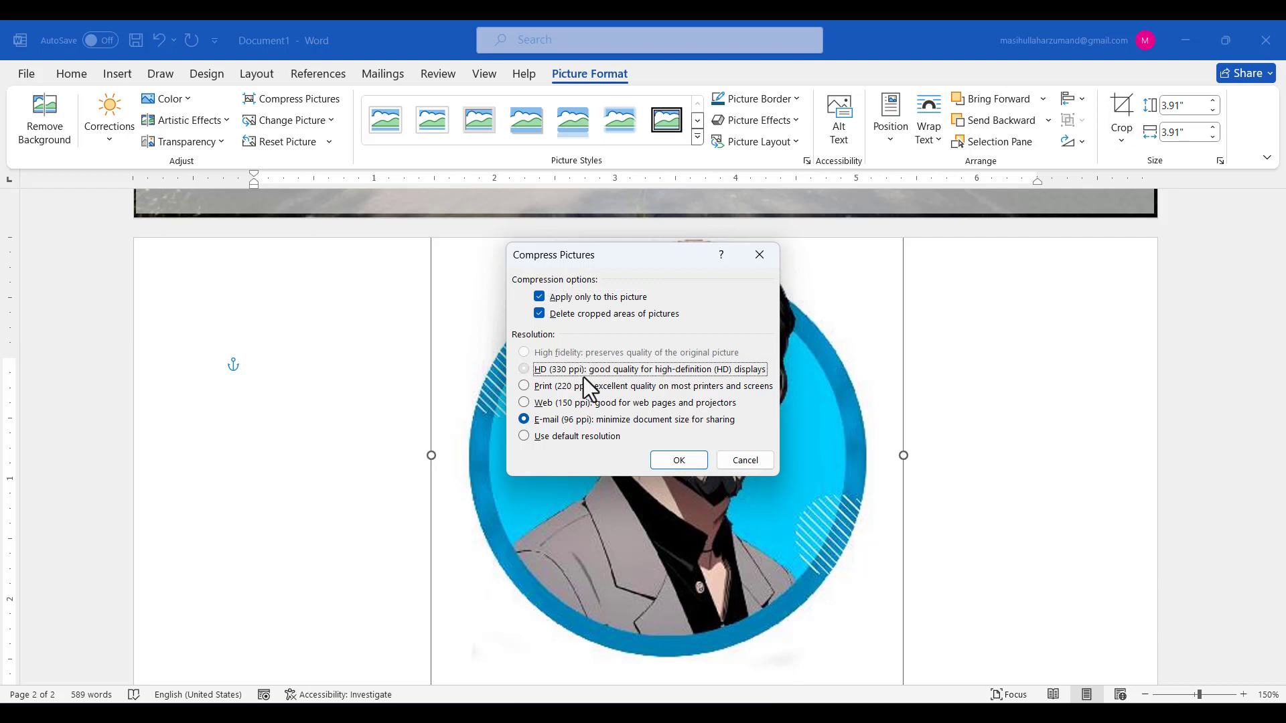
pyautogui.click(680, 461)
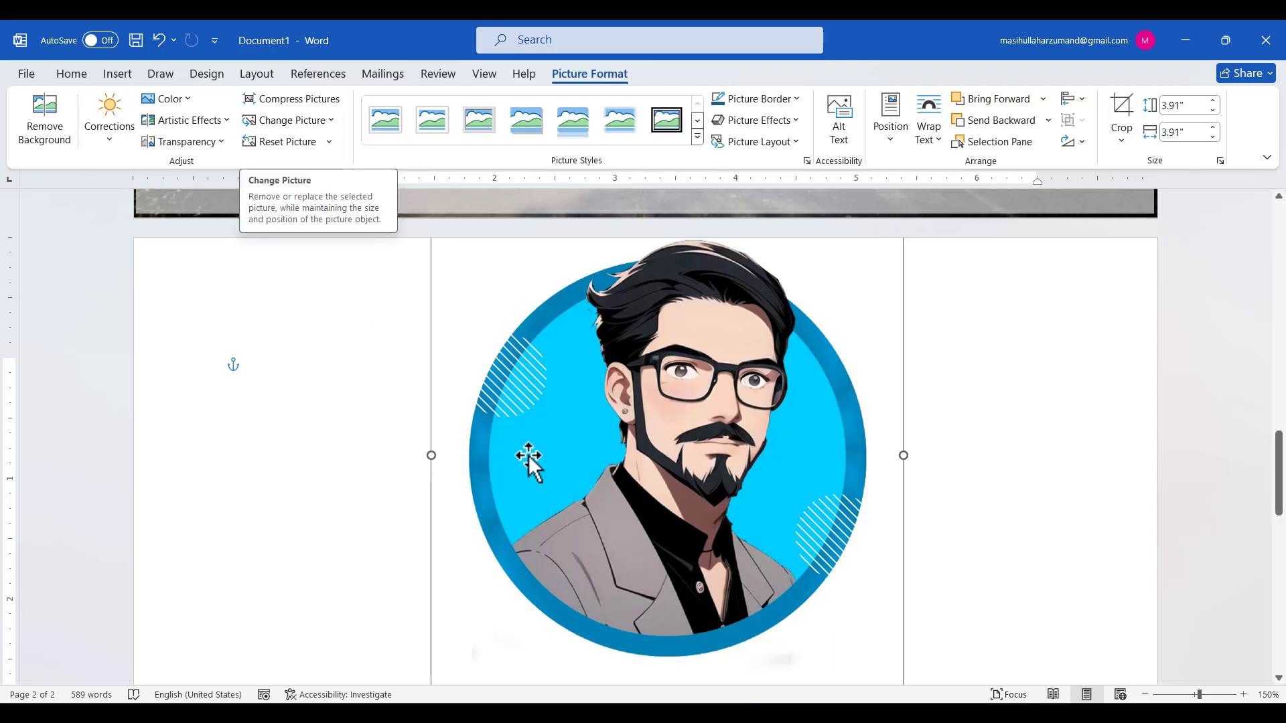
# Replace the faded building picture behind the text on page 1 with the My JPG file from the Graphic Design (E:) drive
pyautogui.click(242, 216)
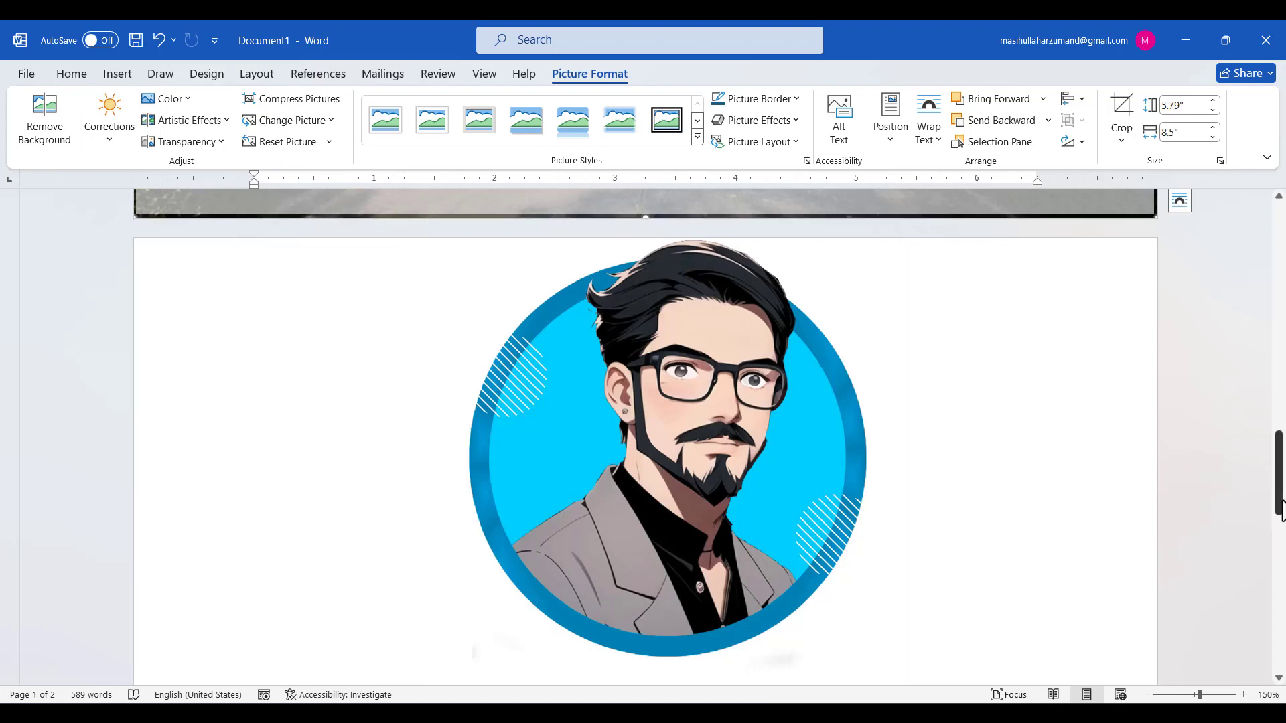
pyautogui.moveTo(1278, 469); pyautogui.dragTo(1277, 429)
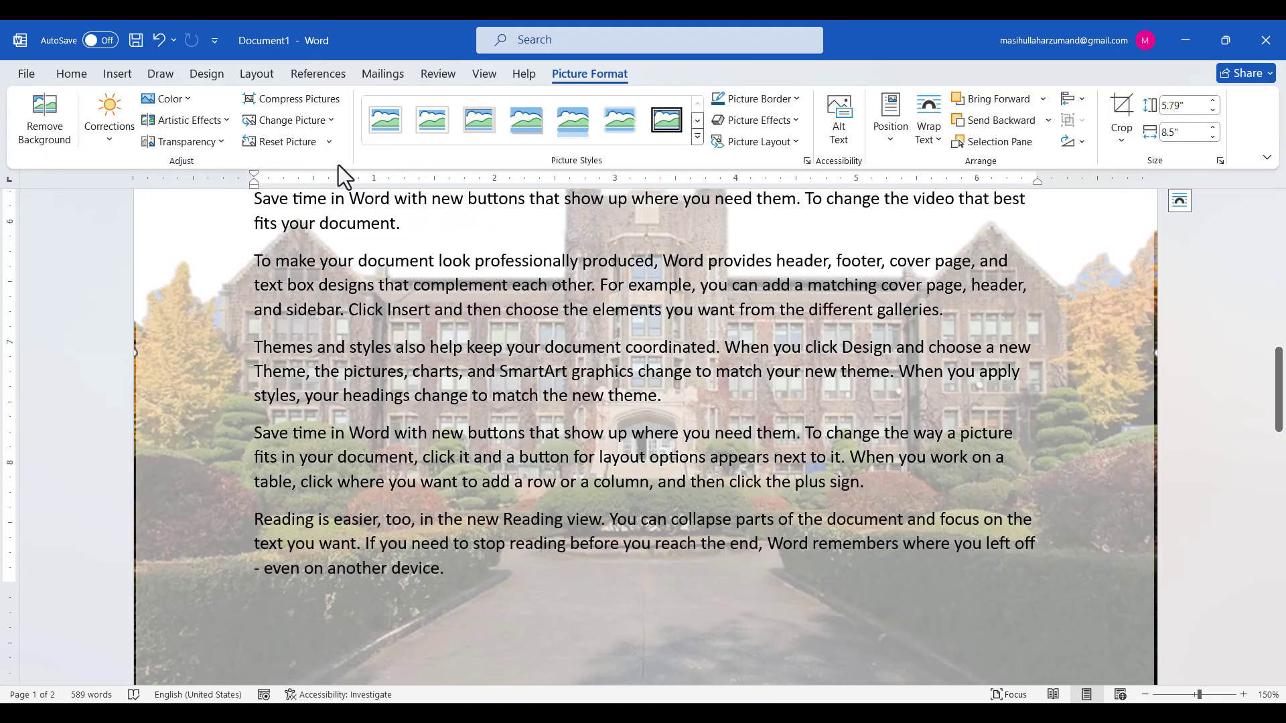
pyautogui.click(331, 126)
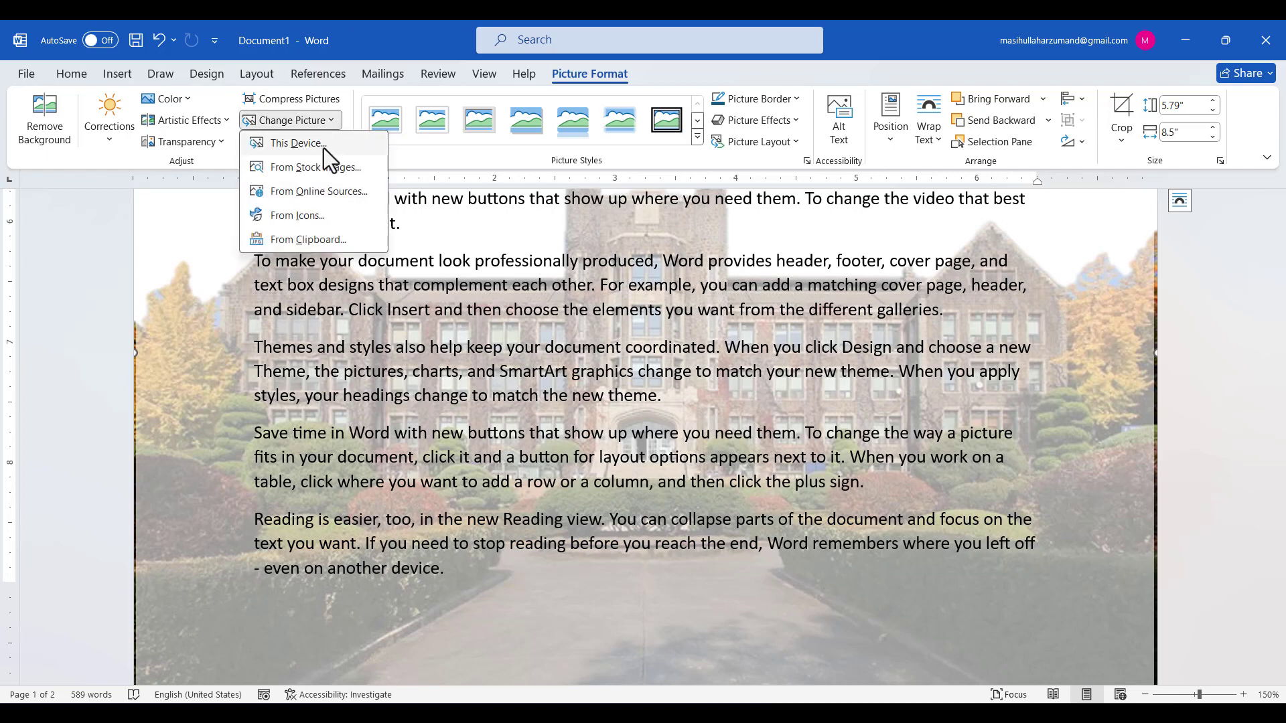
pyautogui.click(324, 147)
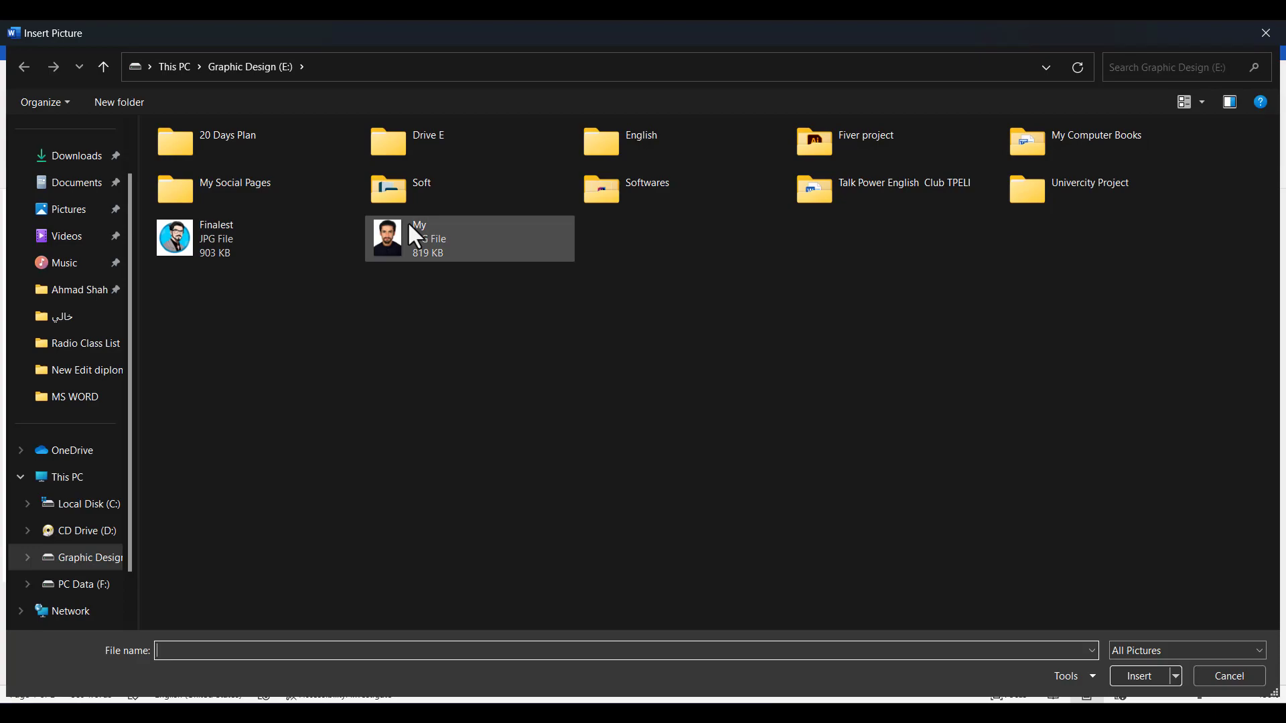
pyautogui.click(409, 226)
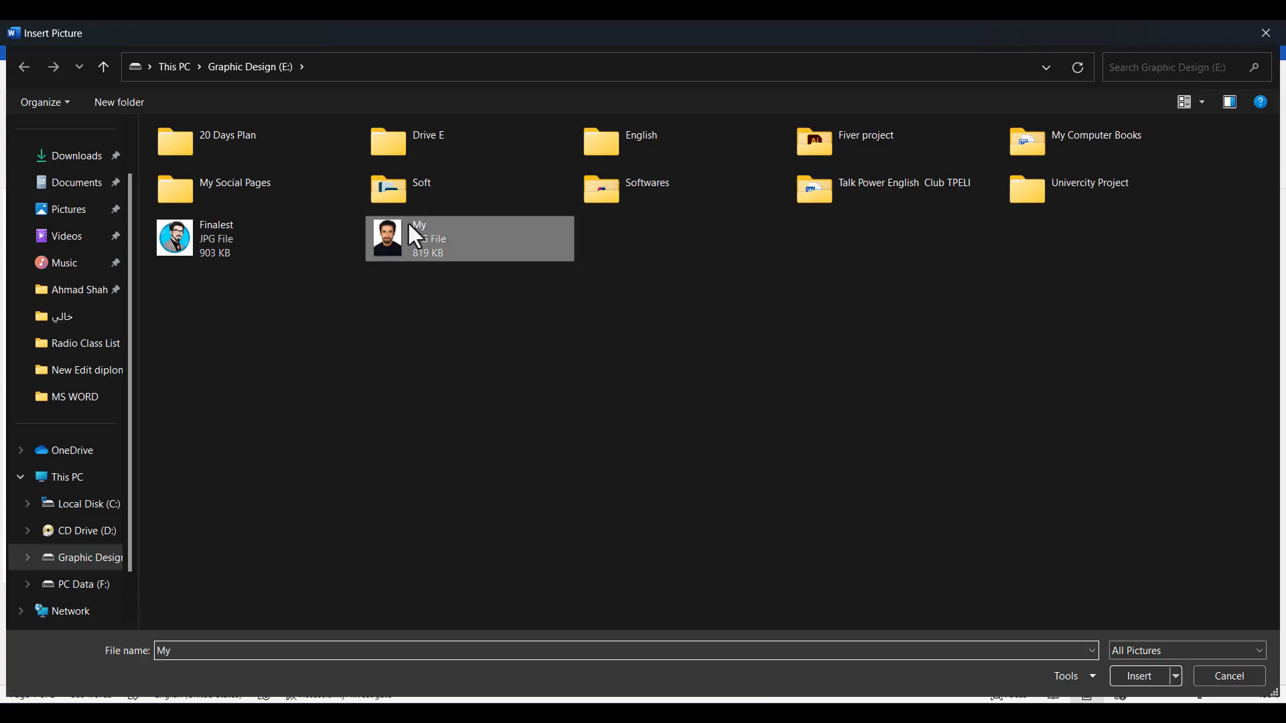
pyautogui.doubleClick(409, 224)
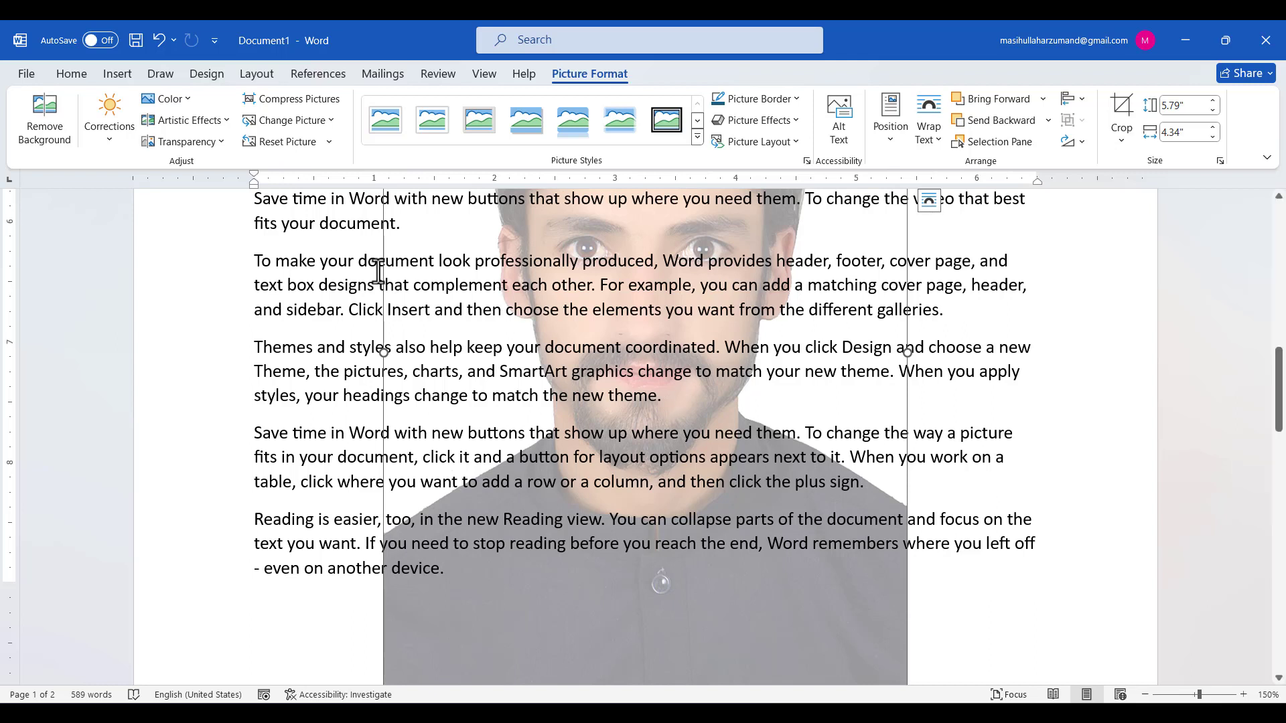
# Reset the replacement photo's formatting with Reset Picture, and apply Reset Picture & Size to it
pyautogui.click(329, 142)
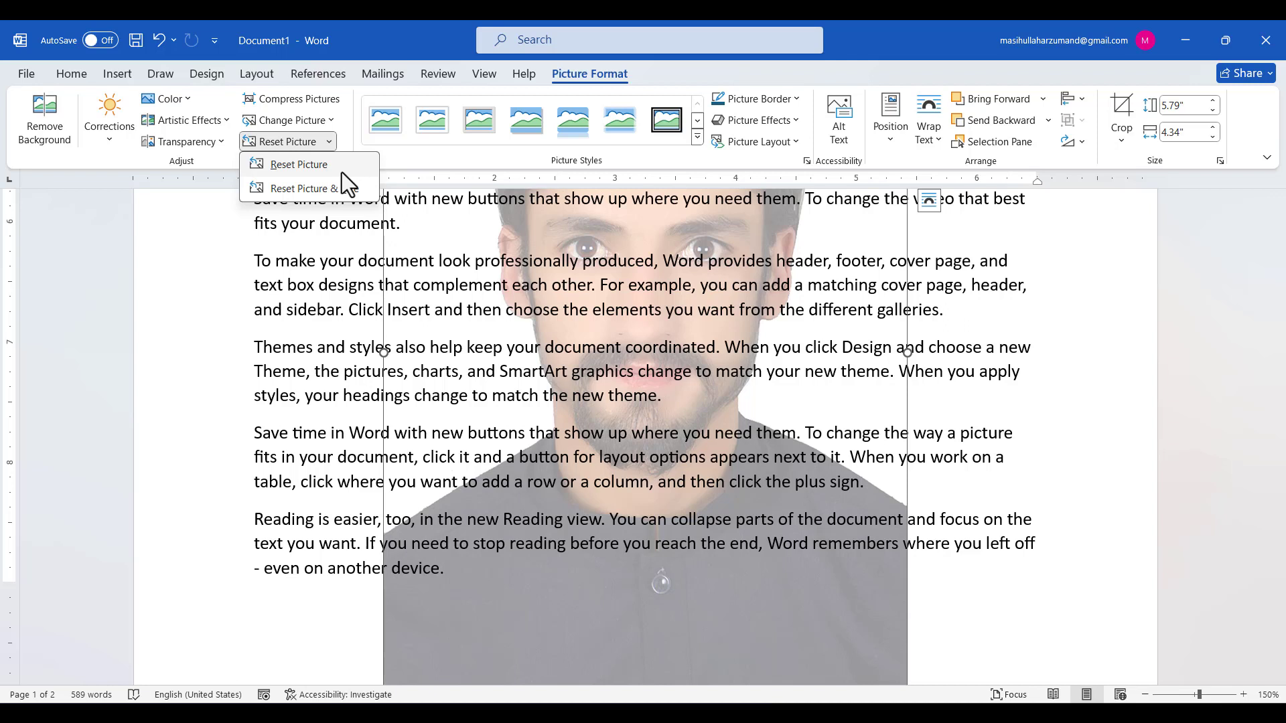
pyautogui.click(334, 164)
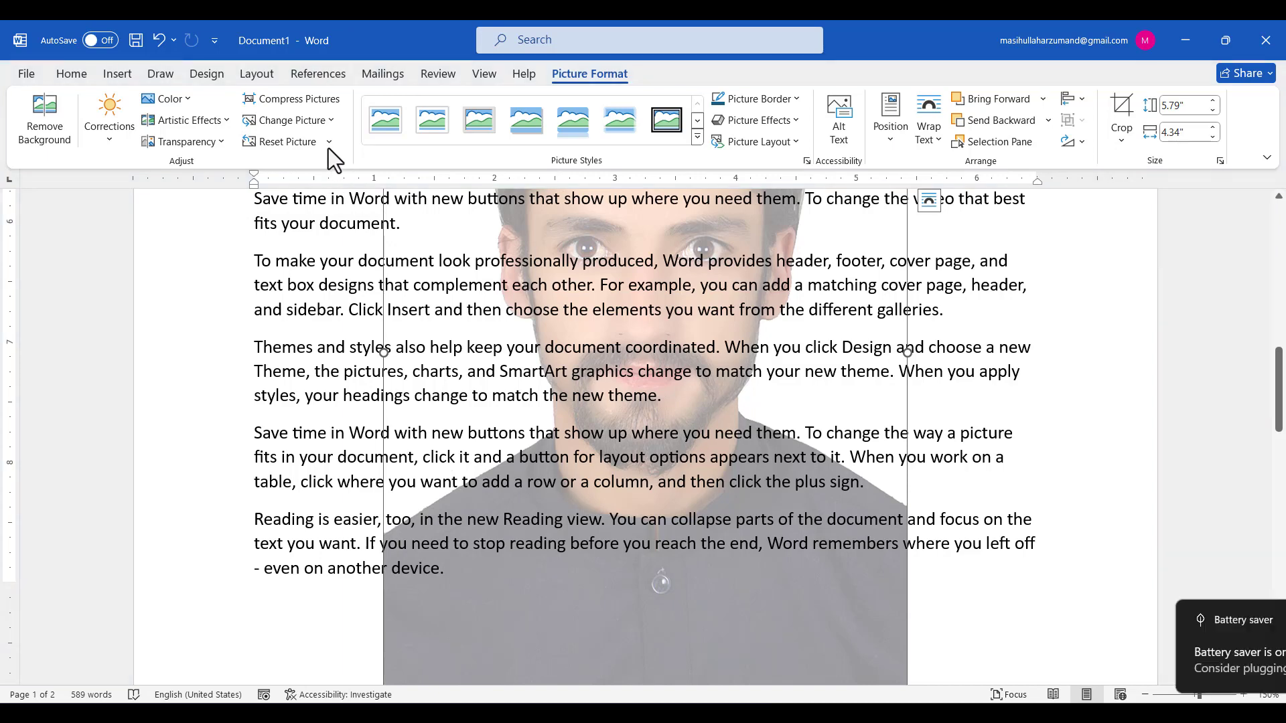
pyautogui.click(329, 142)
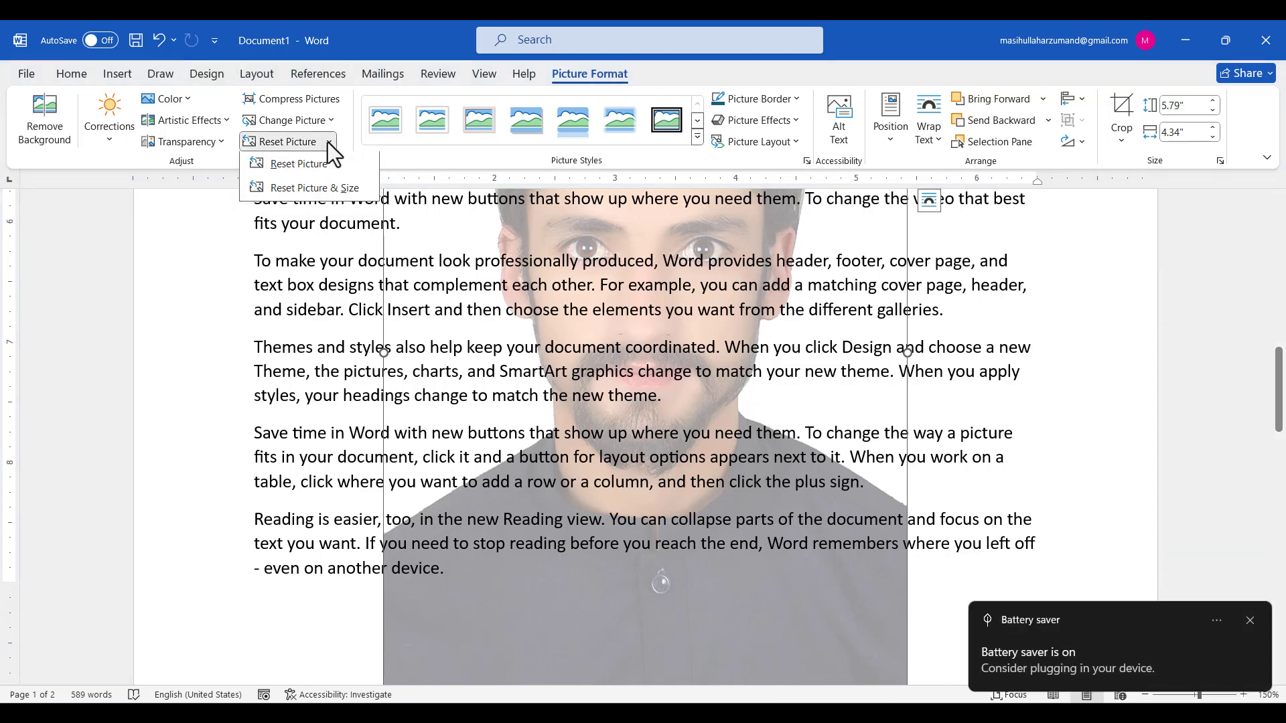
pyautogui.click(347, 195)
pyautogui.scroll(2, 401, 312)
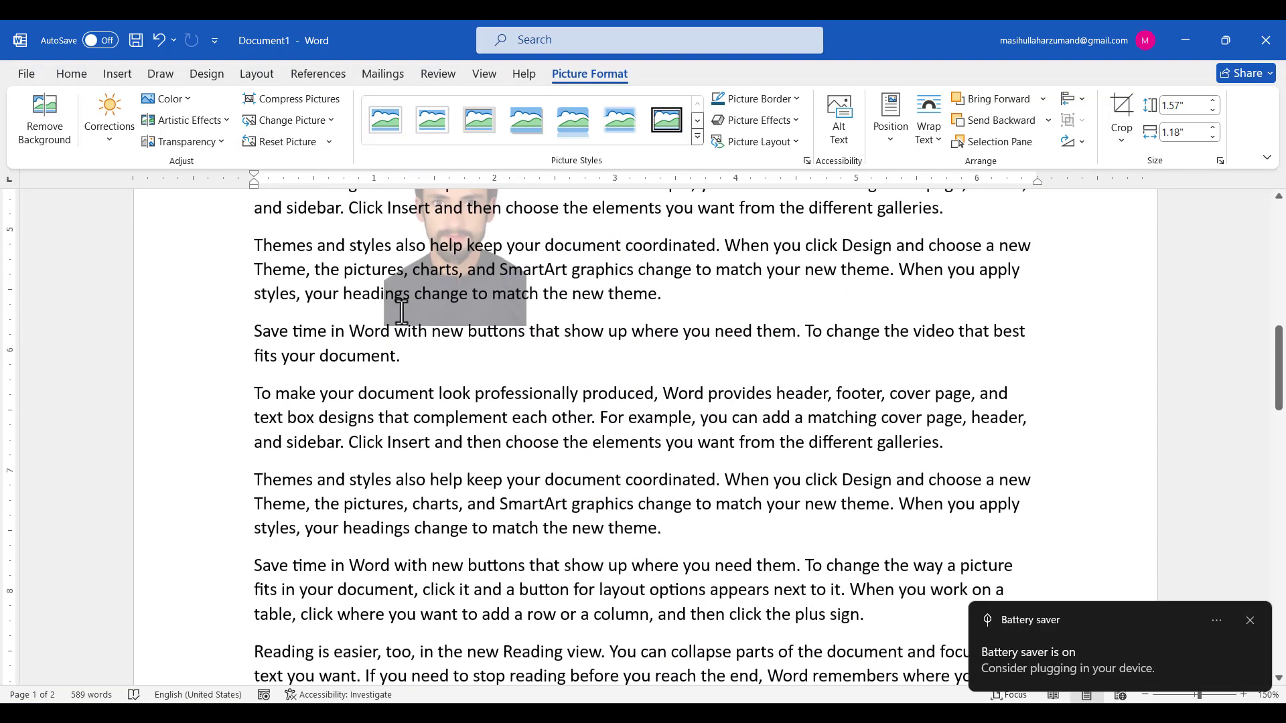
pyautogui.scroll(3, 401, 311)
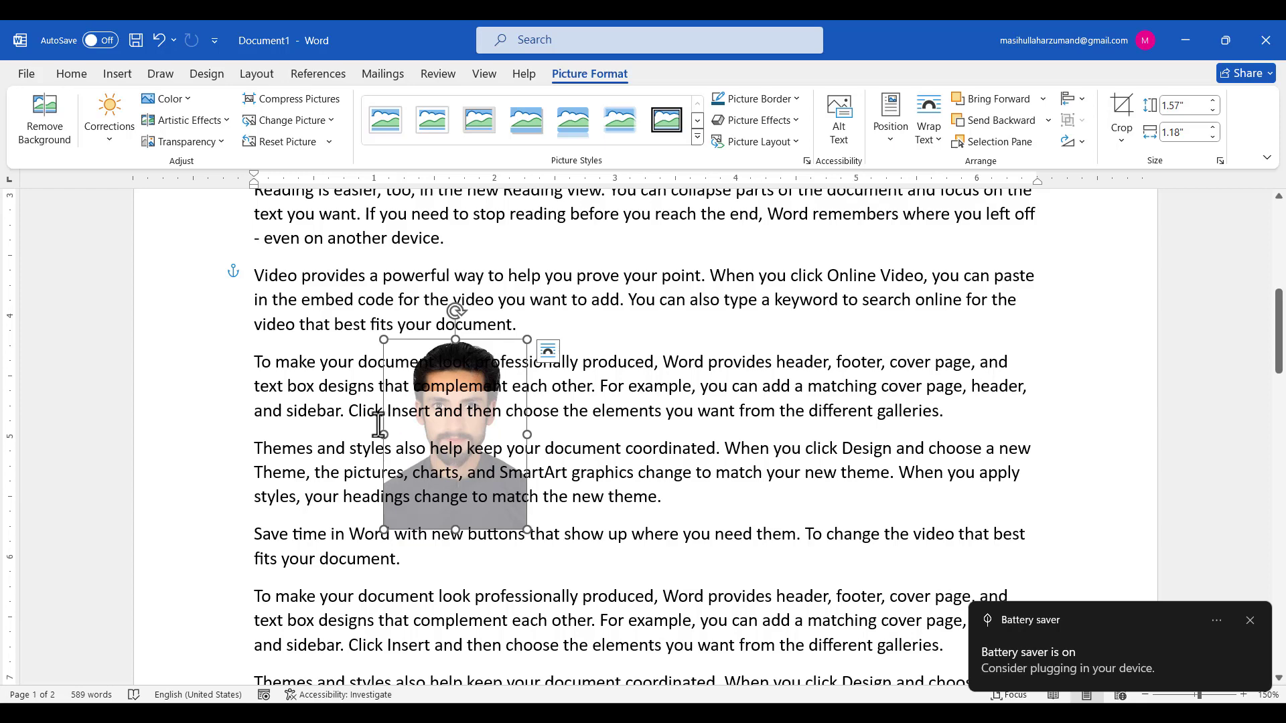
pyautogui.click(184, 414)
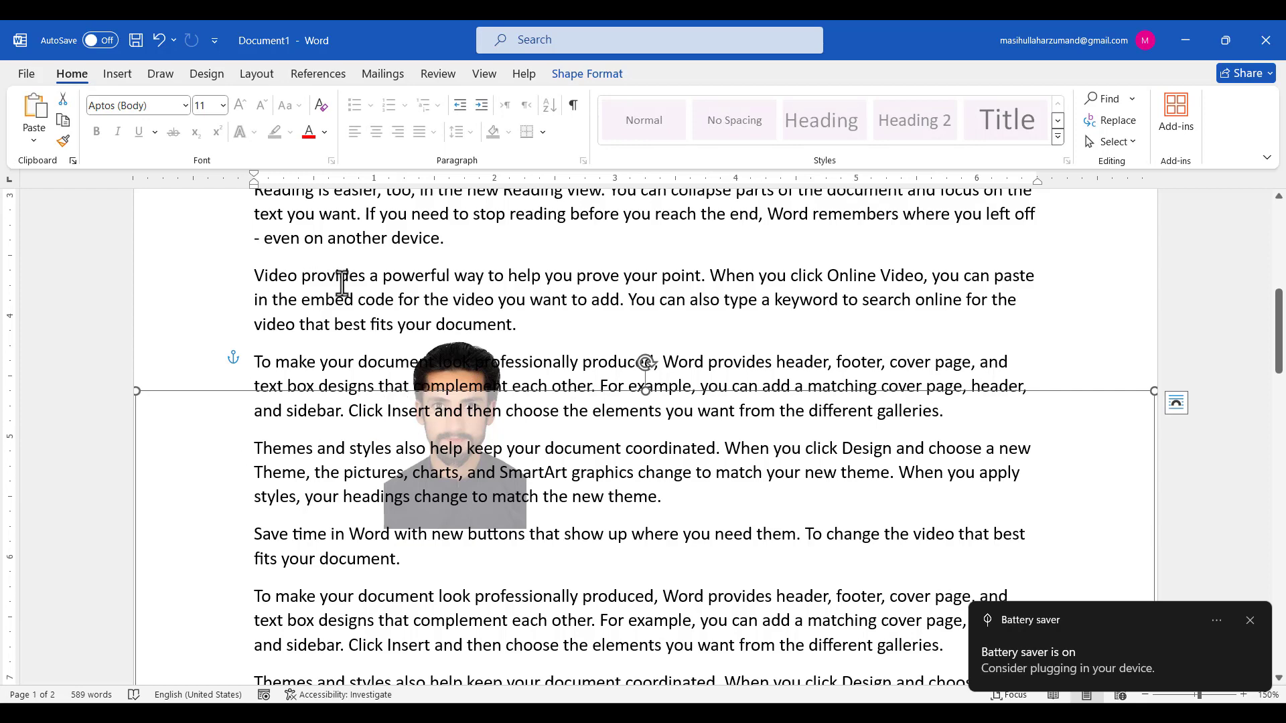
pyautogui.click(460, 361)
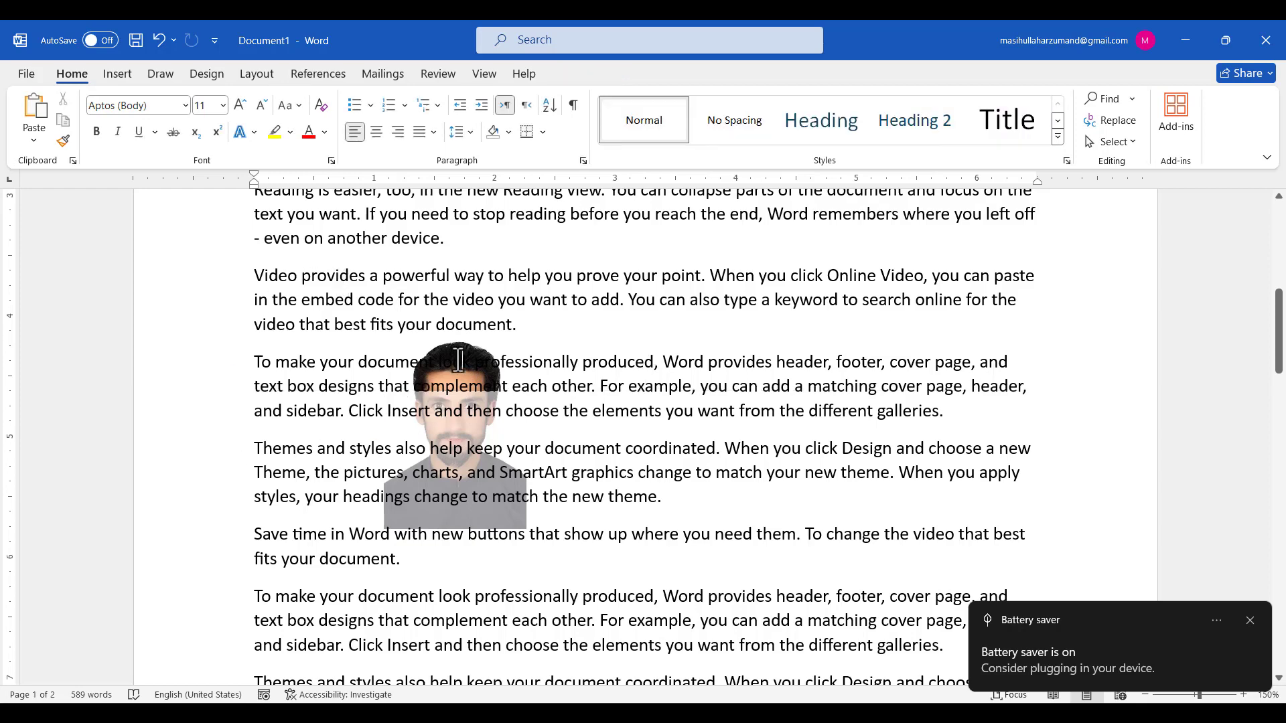
# Undo the picture-and-size reset on the photo behind the text
pyautogui.hotkey('ctrl', 'z')
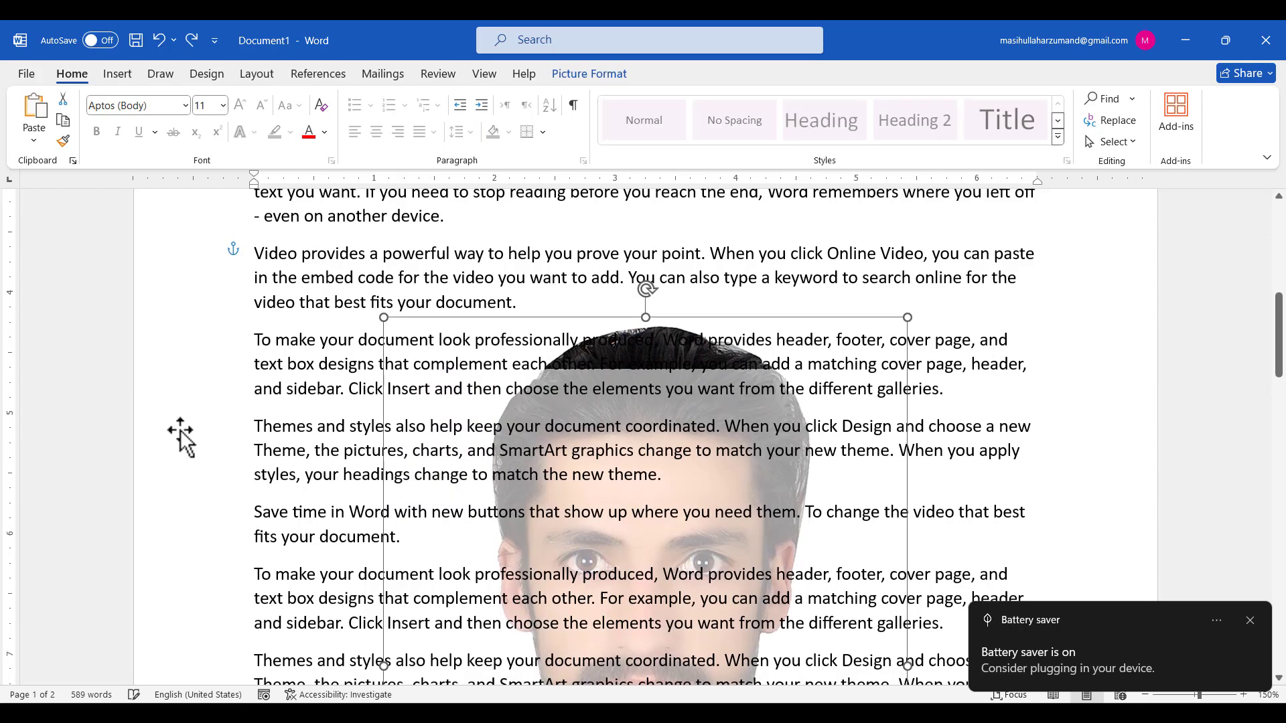
pyautogui.click(581, 80)
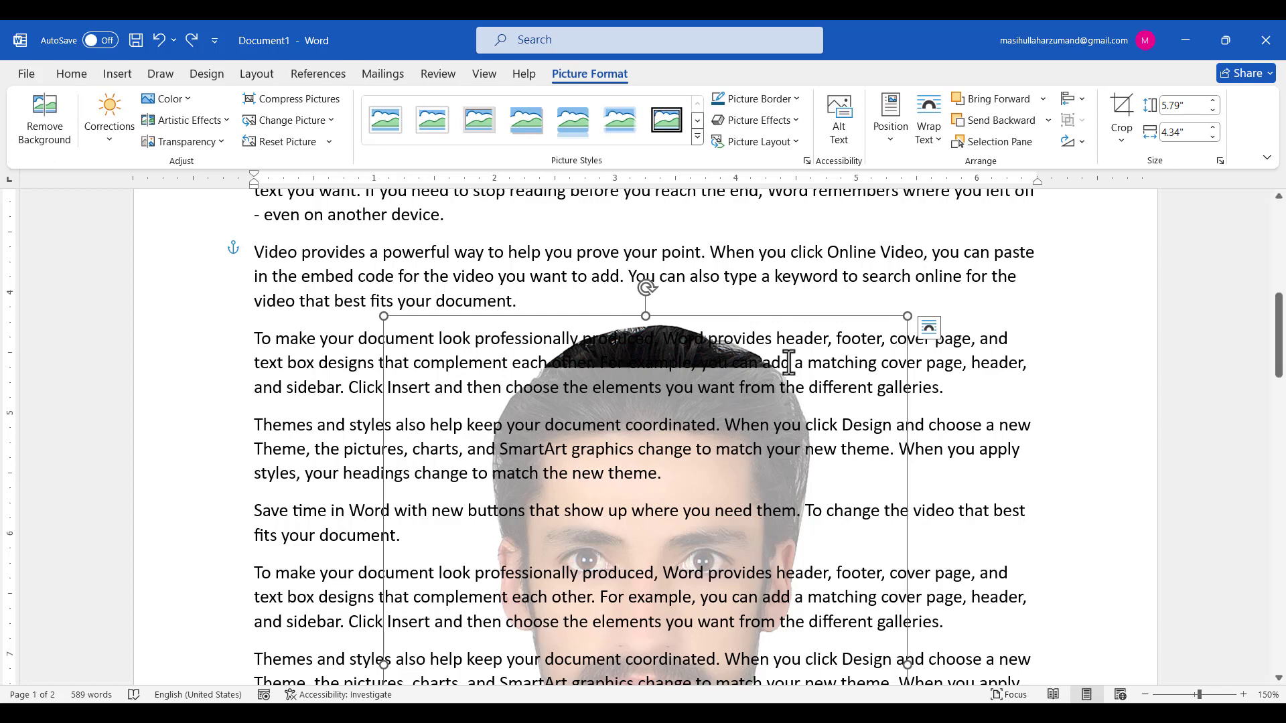
# Move the circular cartoon portrait on page 2 toward the page's right margin and reduce the document magnification to 100%
pyautogui.scroll(-10, 789, 362)
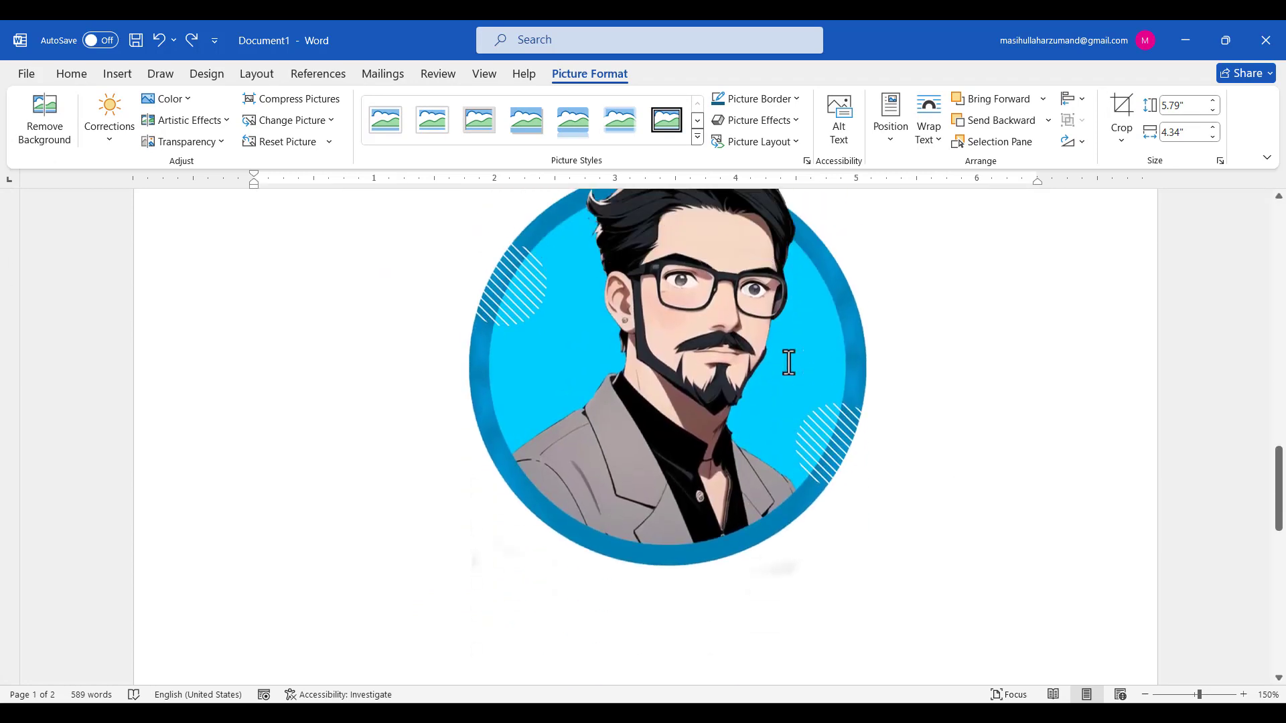
pyautogui.click(734, 373)
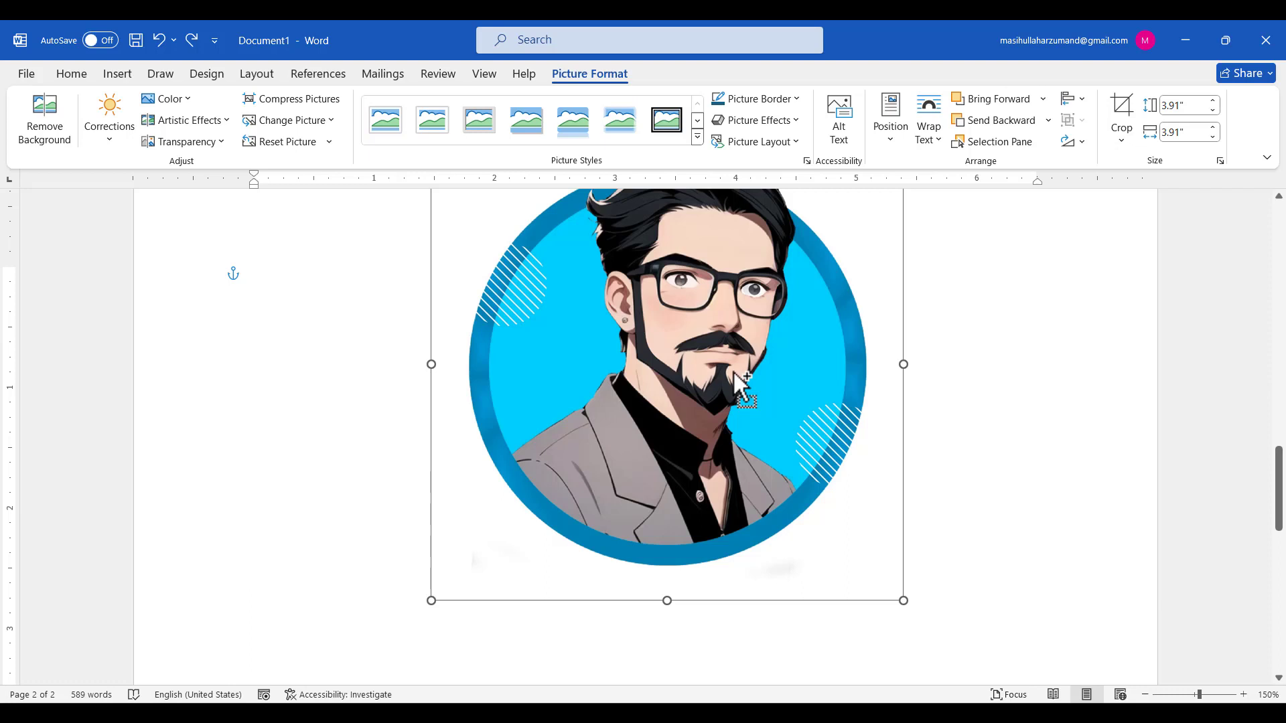
pyautogui.moveTo(733, 371); pyautogui.dragTo(708, 450)
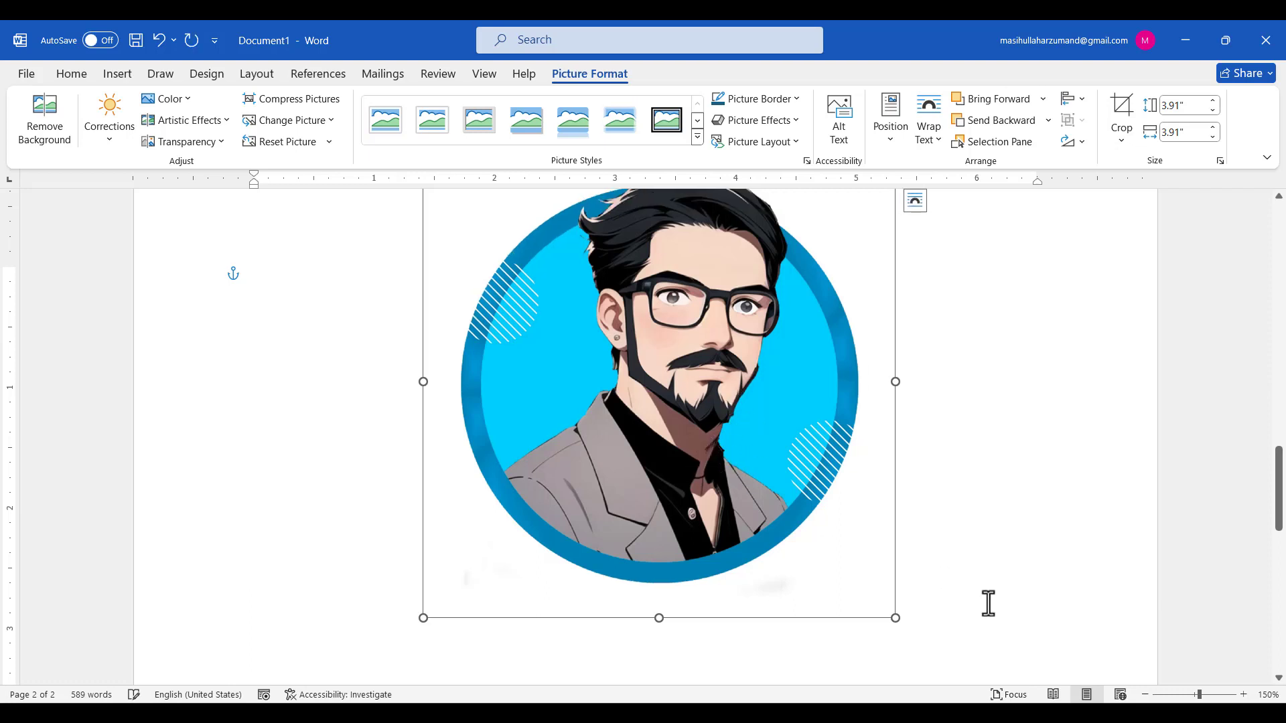
pyautogui.click(1144, 695)
pyautogui.click(1145, 696)
pyautogui.click(1144, 695)
pyautogui.click(1145, 695)
pyautogui.click(1145, 696)
pyautogui.click(810, 474)
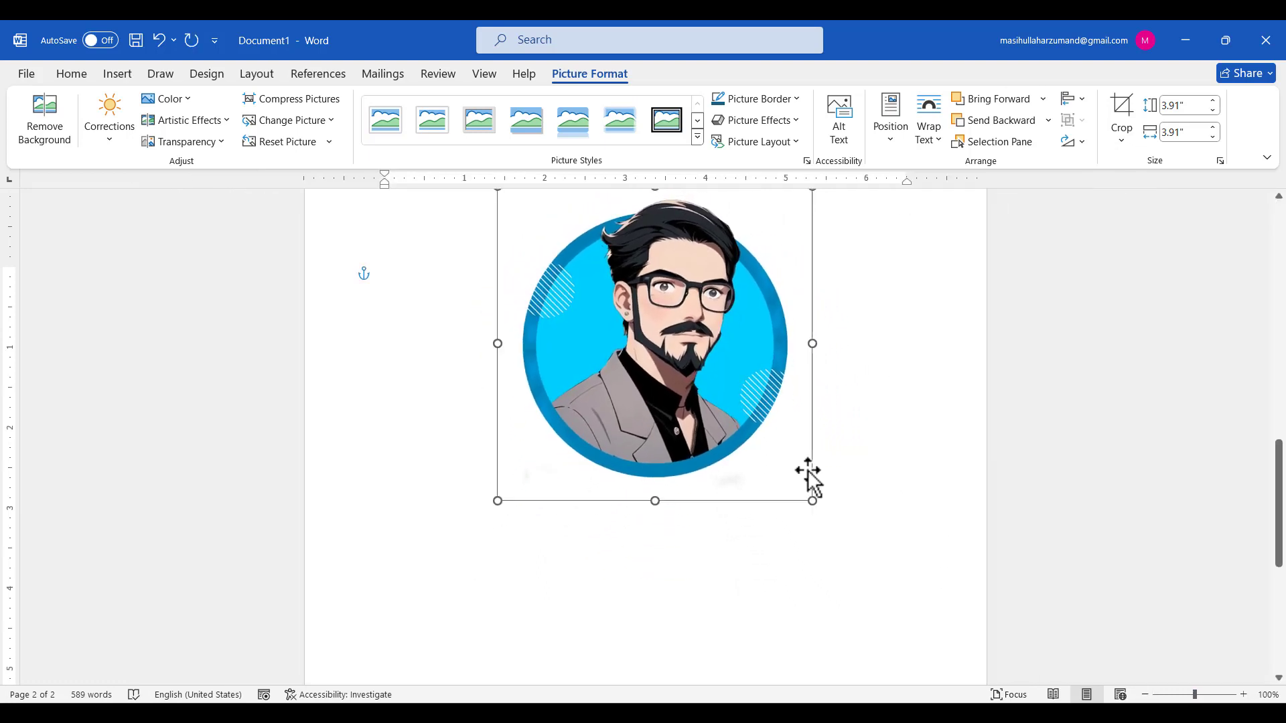
pyautogui.moveTo(577, 339); pyautogui.dragTo(667, 373)
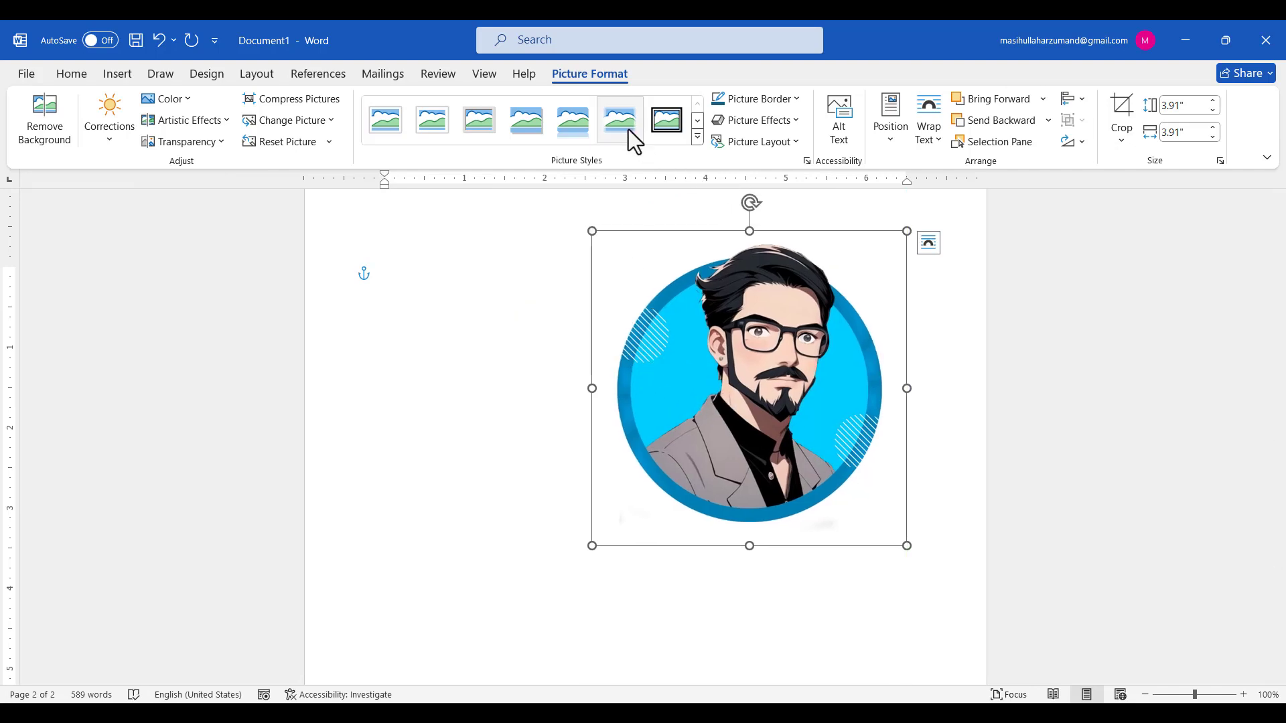
# Delete the circular cartoon portrait from page 2
pyautogui.click(548, 118)
pyautogui.moveTo(749, 367); pyautogui.dragTo(685, 384)
pyautogui.press('Delete')
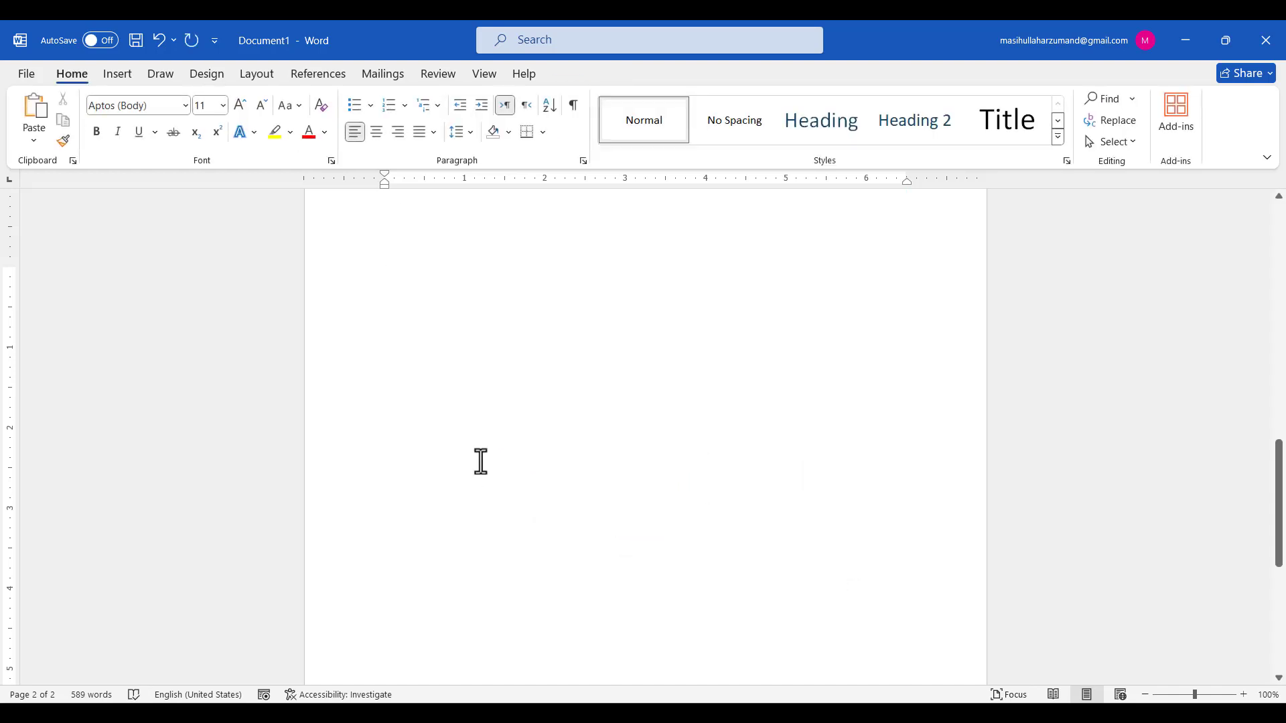
# Insert the SZU (1) JPG picture on page 2 from the SZU Wardak Tolana Project folder inside Univercity Project on this device
pyautogui.click(120, 71)
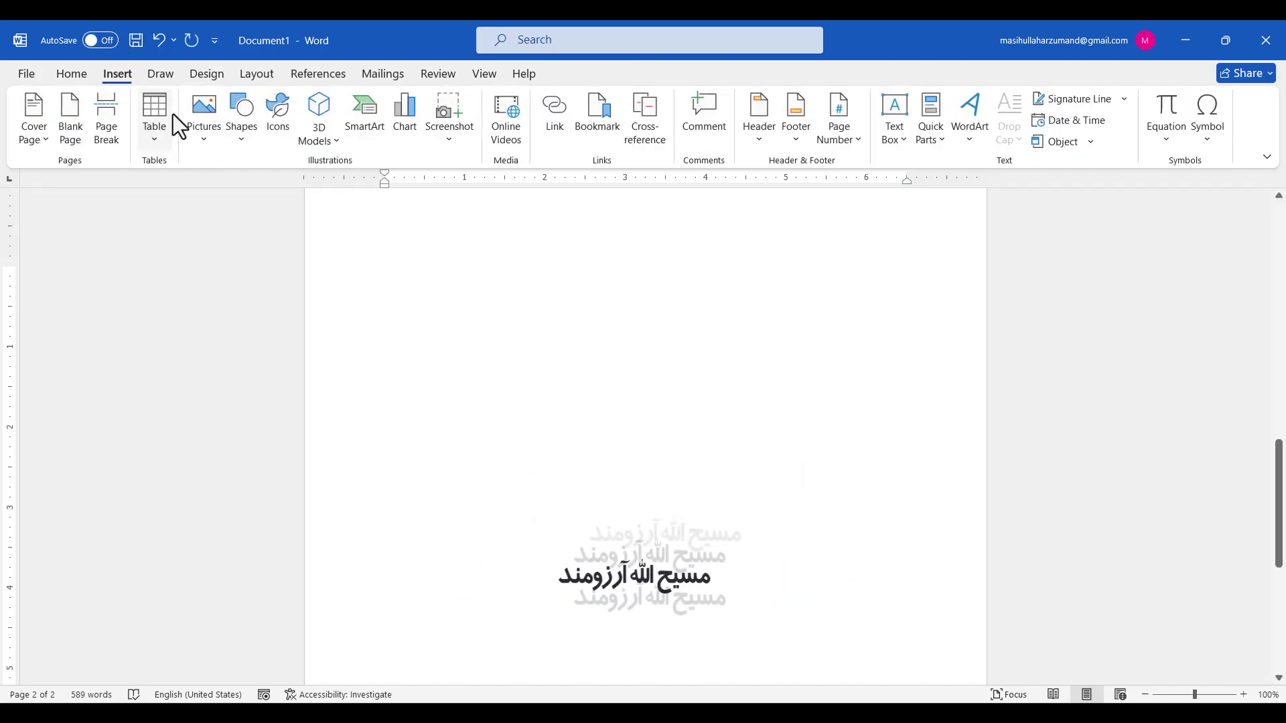
pyautogui.click(205, 126)
pyautogui.click(260, 191)
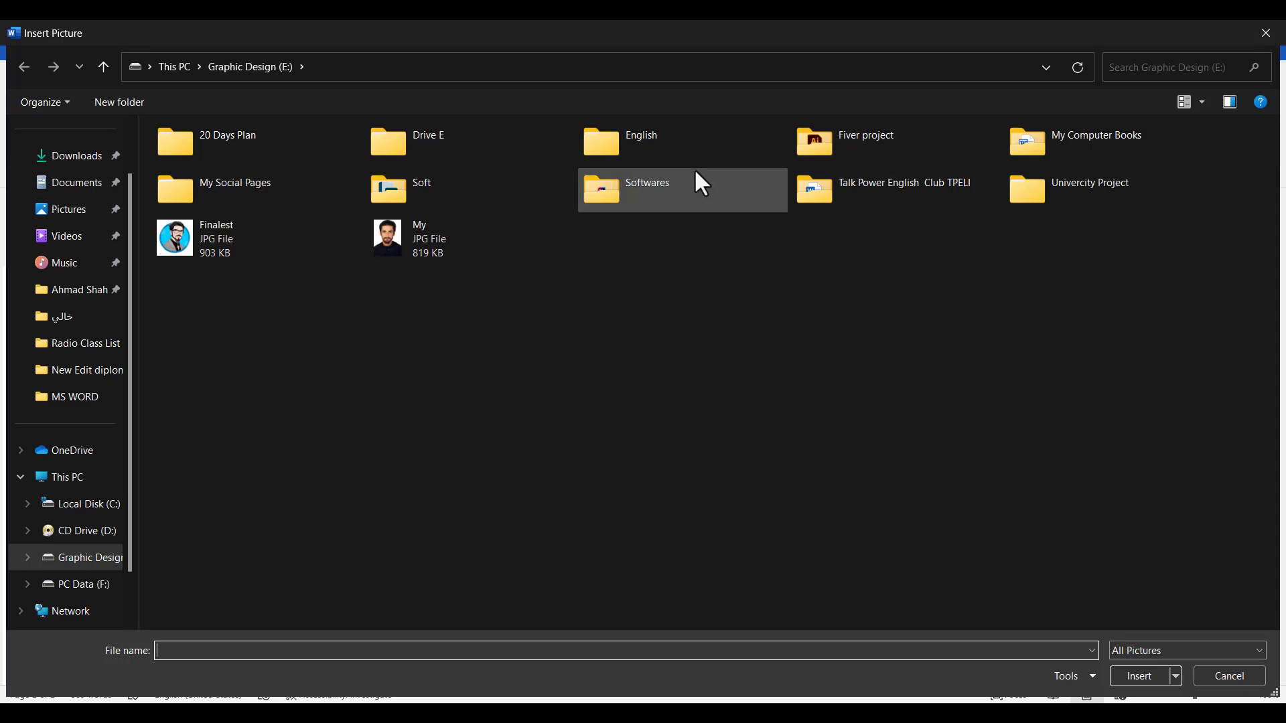
pyautogui.doubleClick(1090, 198)
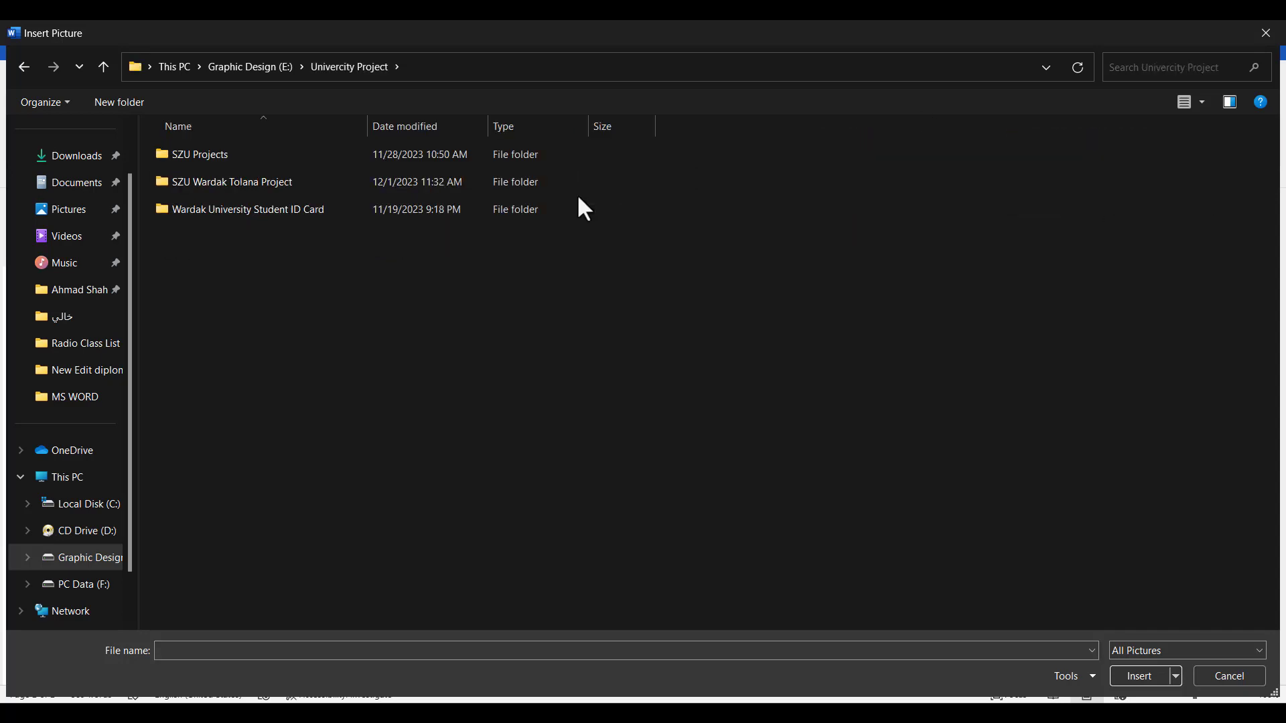
pyautogui.doubleClick(387, 179)
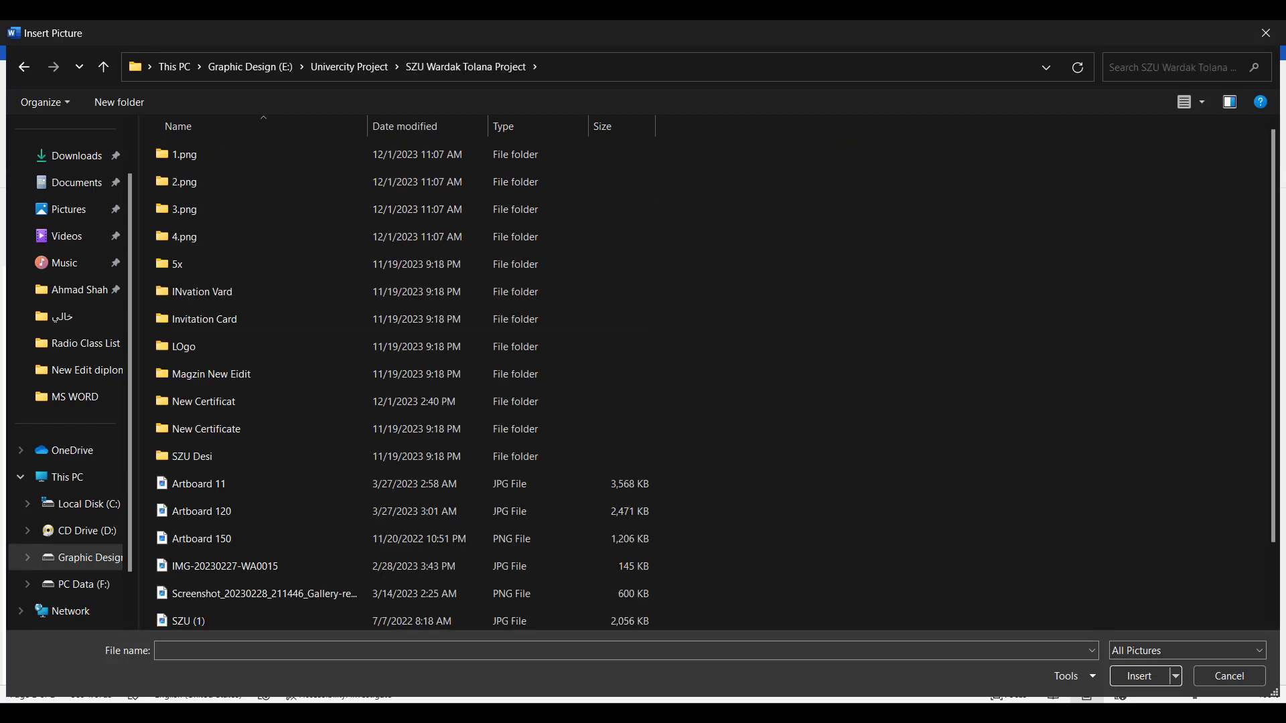
pyautogui.click(1185, 104)
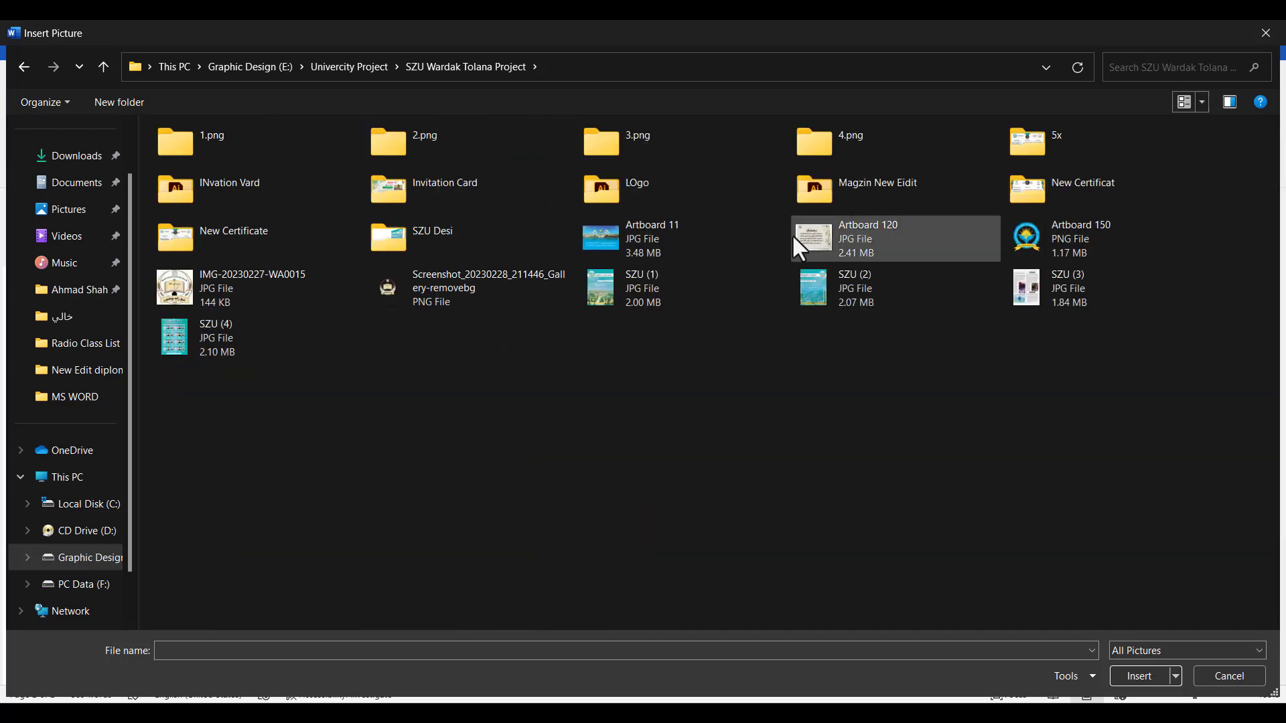
pyautogui.doubleClick(643, 319)
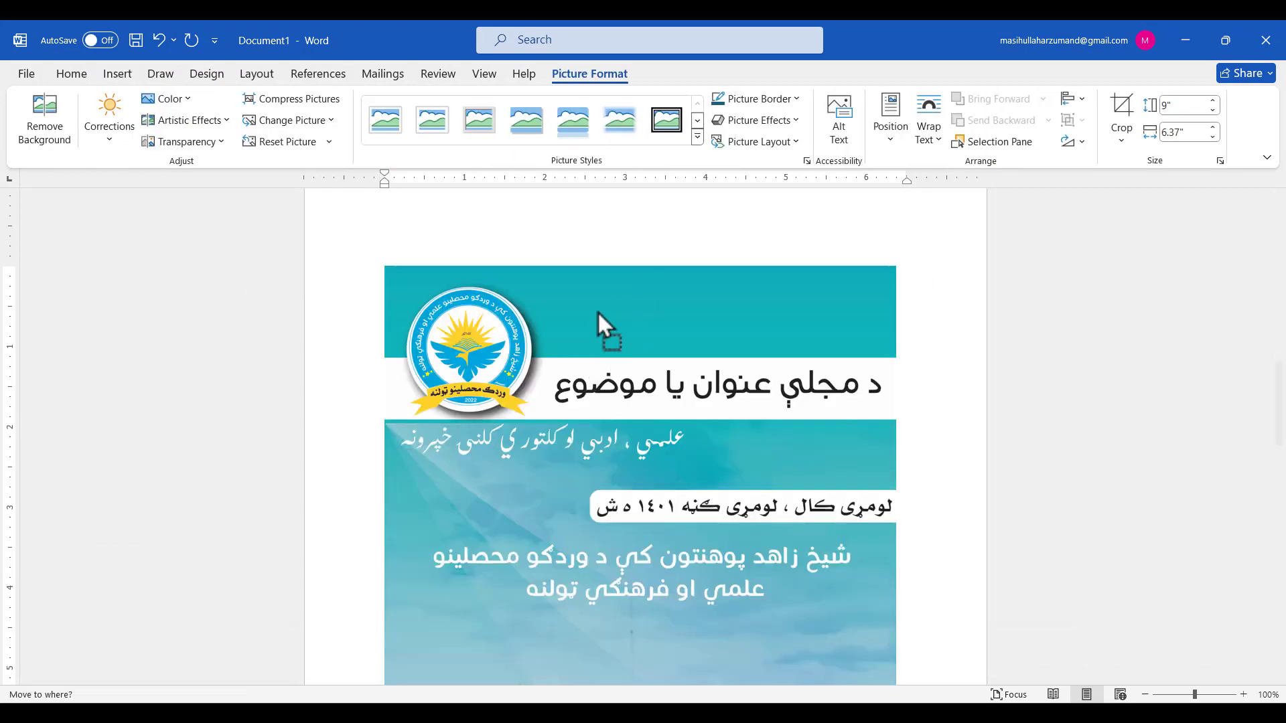
# Scale the inserted magazine cover down proportionally to 4.79" high by 3.39" wide, viewing the page at 60%
pyautogui.click(1145, 695)
pyautogui.click(1145, 694)
pyautogui.click(1146, 694)
pyautogui.click(1146, 695)
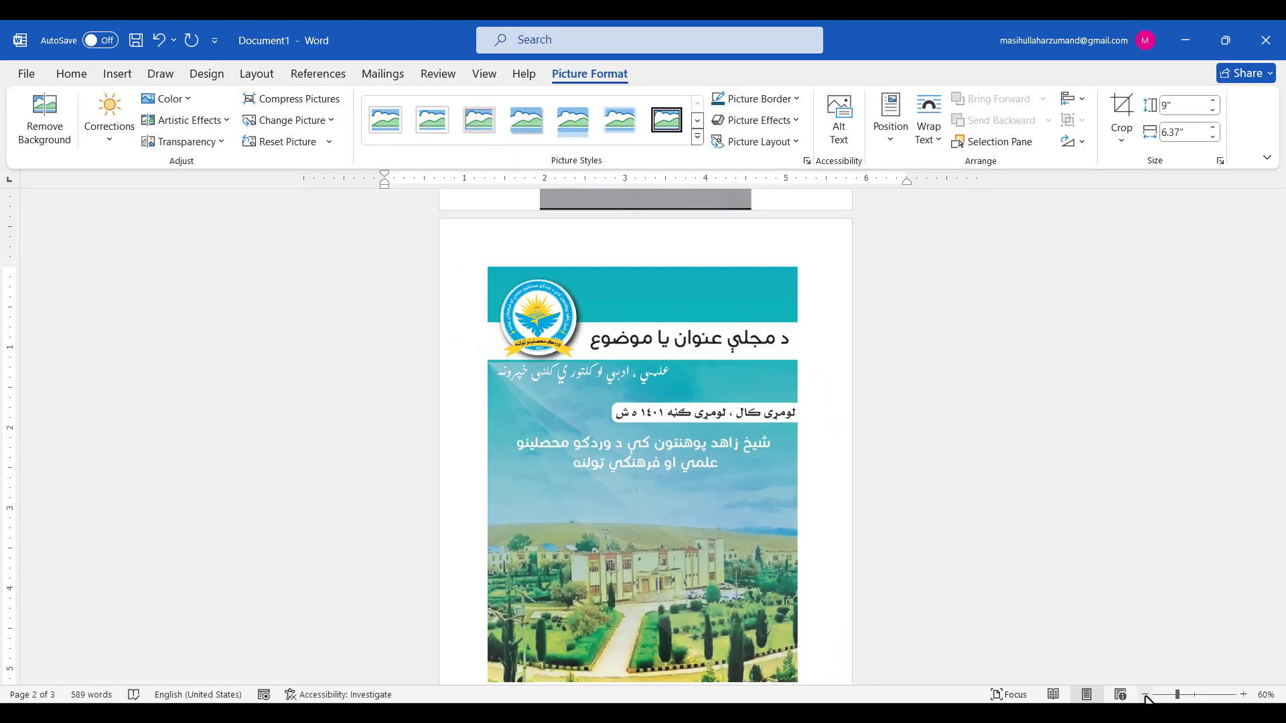
pyautogui.click(641, 499)
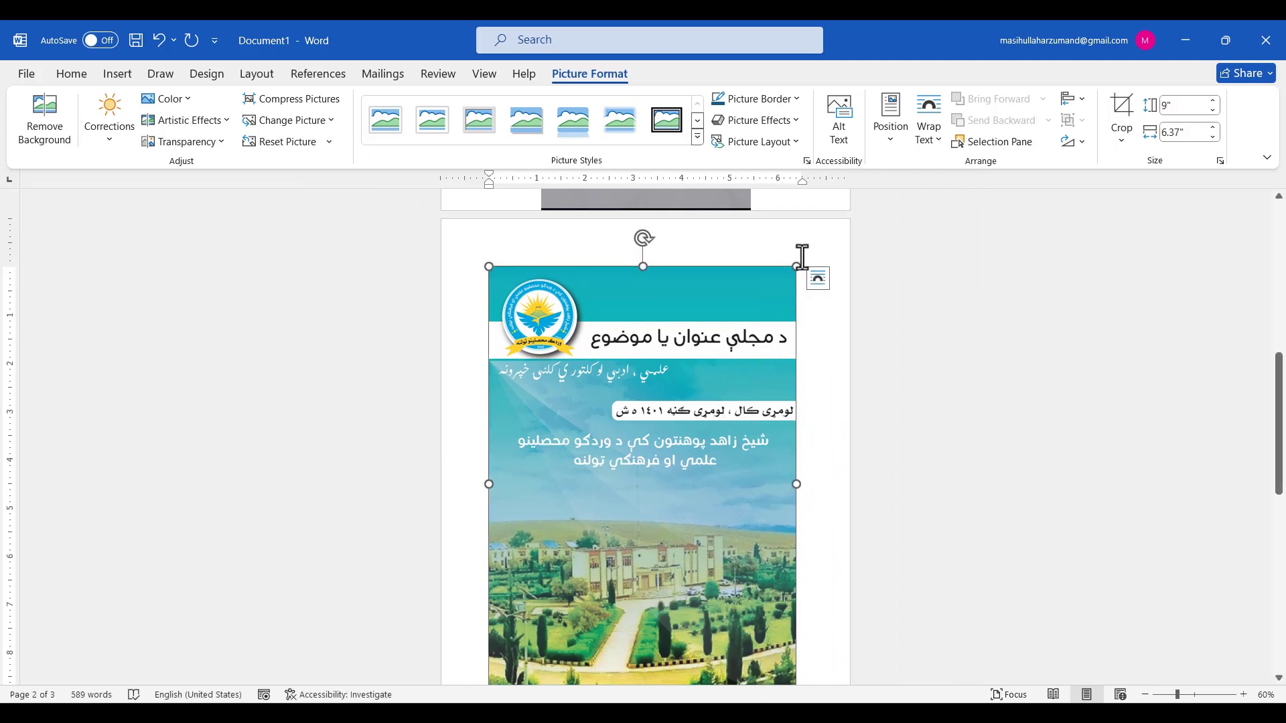
pyautogui.moveTo(797, 263); pyautogui.dragTo(645, 442)
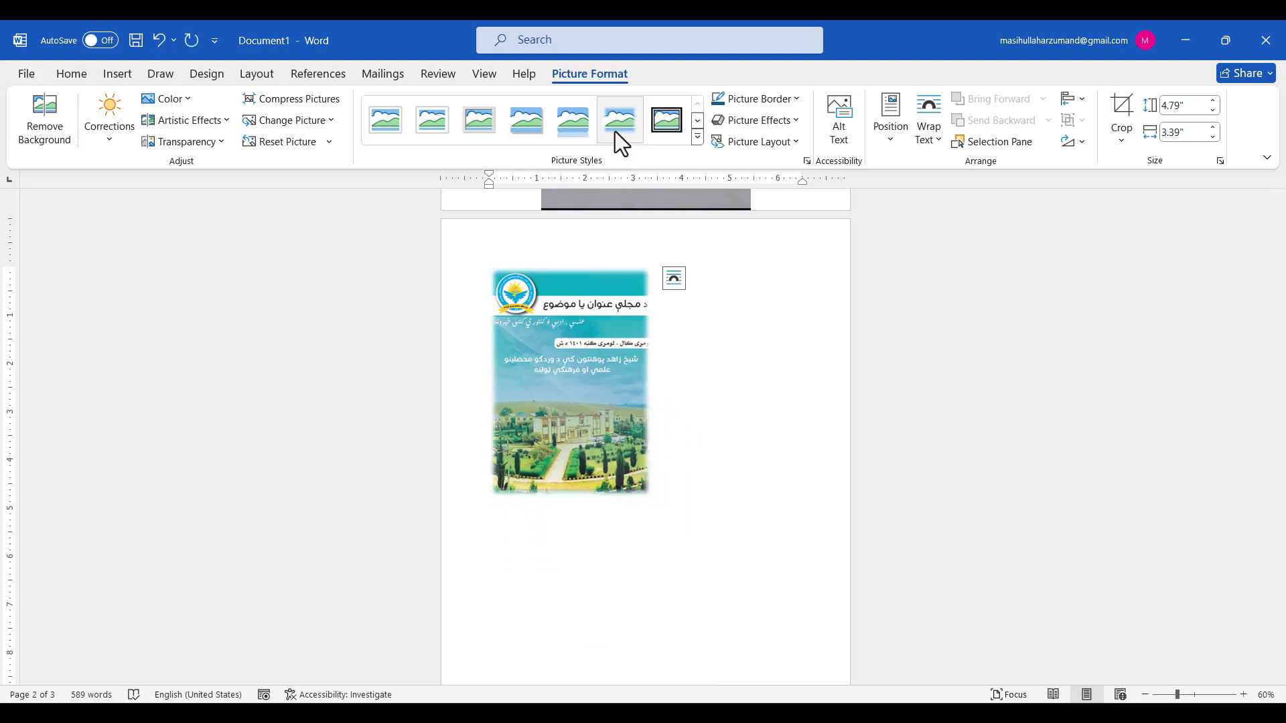
# Apply the white matte-frame picture style to the magazine cover on page 2
pyautogui.click(503, 131)
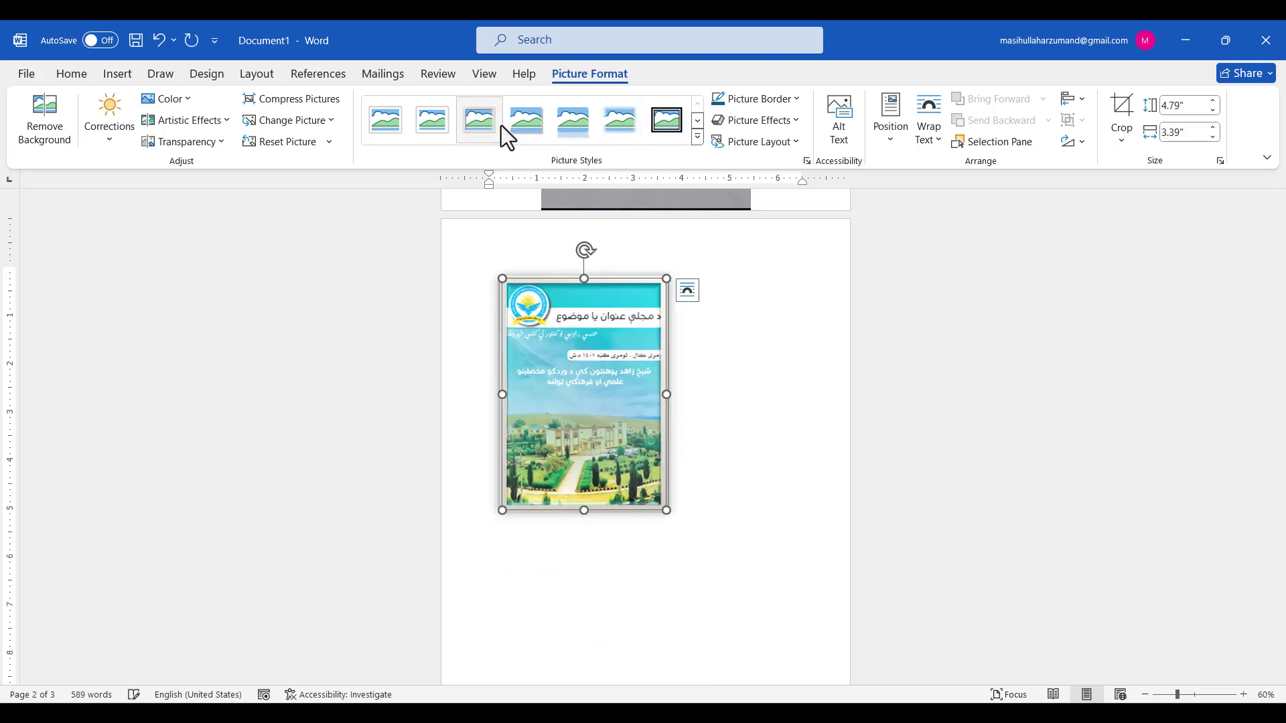
pyautogui.click(446, 125)
pyautogui.click(783, 469)
pyautogui.click(630, 385)
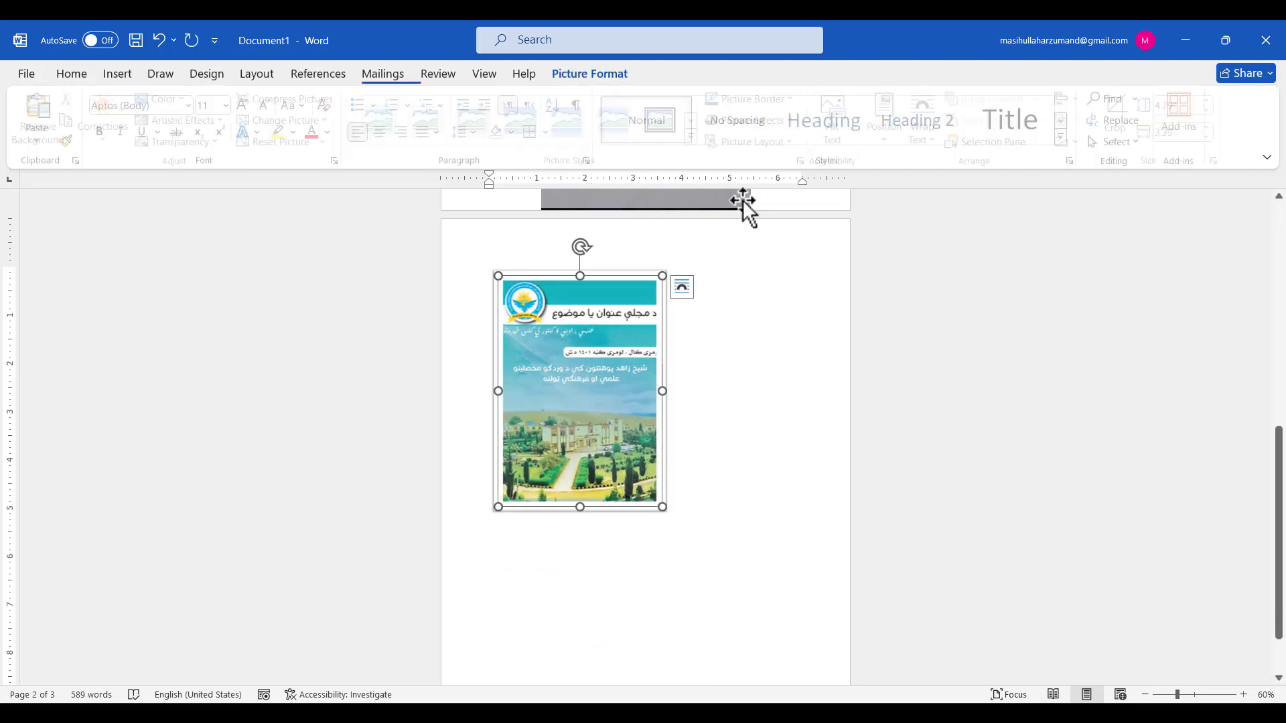
# Preview other picture styles on the magazine cover from the full gallery, including Reflected Perspective Right, without applying one
pyautogui.click(699, 142)
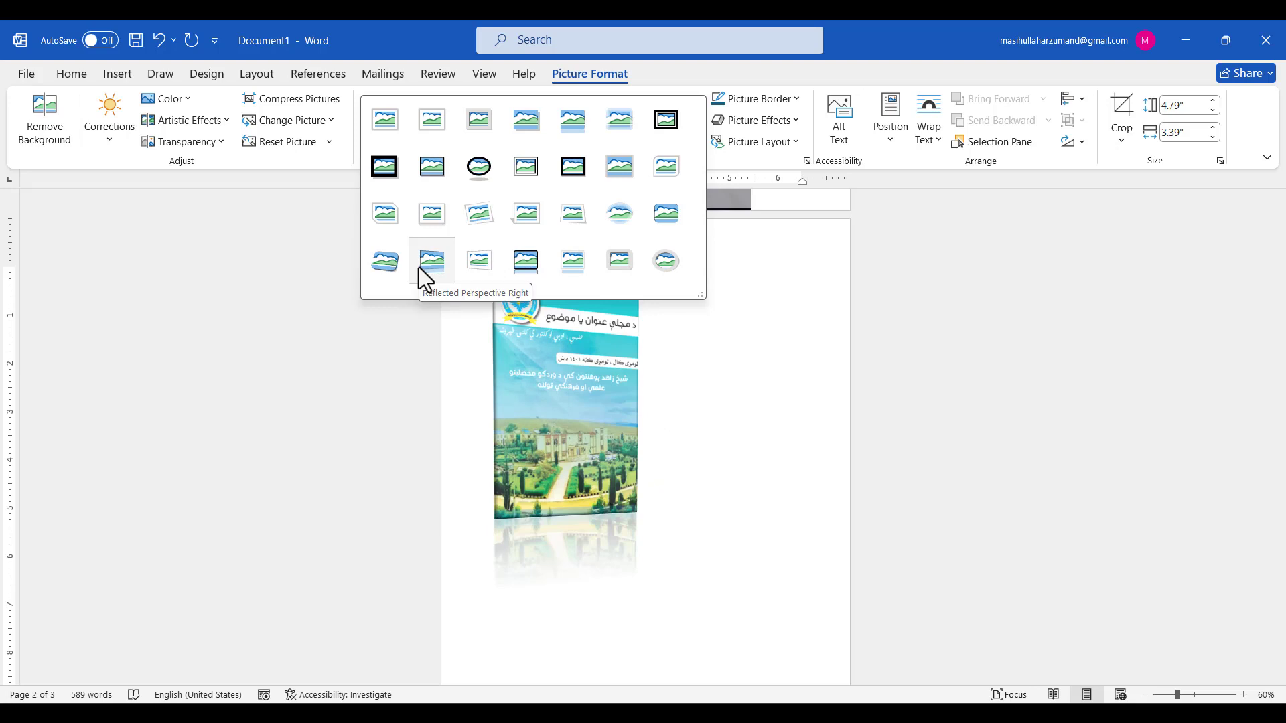
pyautogui.click(717, 476)
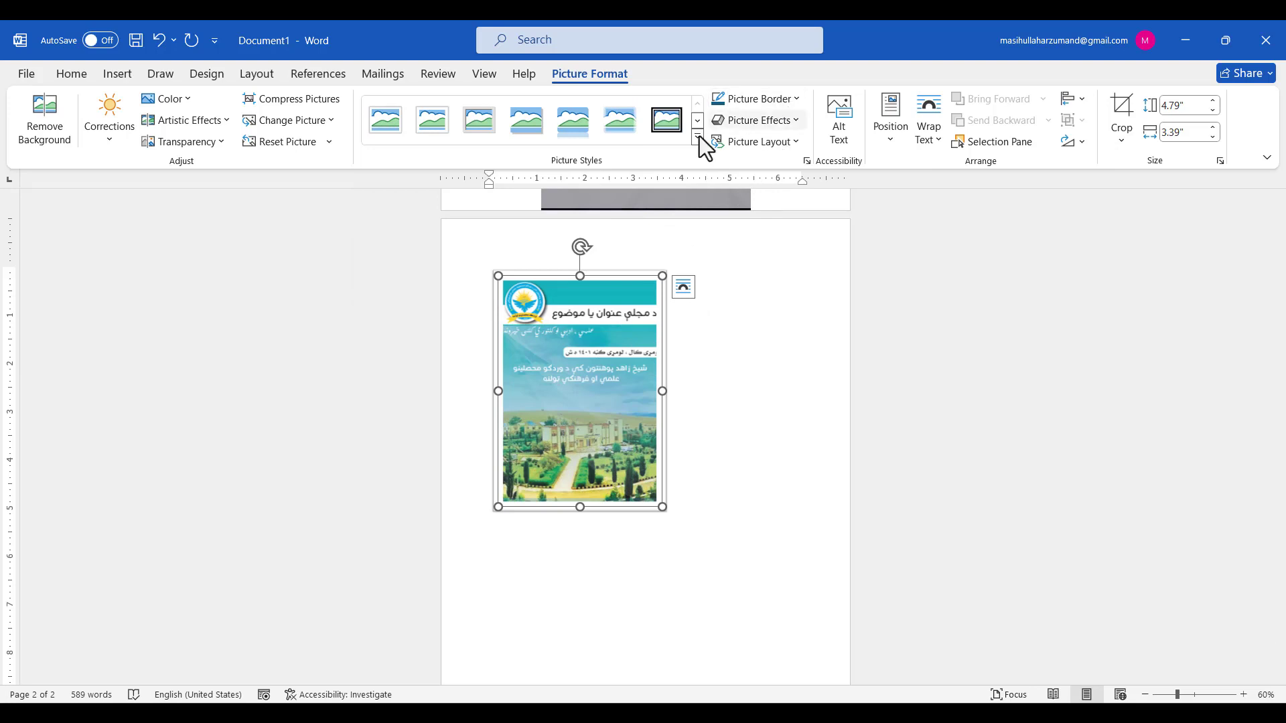
pyautogui.click(772, 356)
pyautogui.click(642, 351)
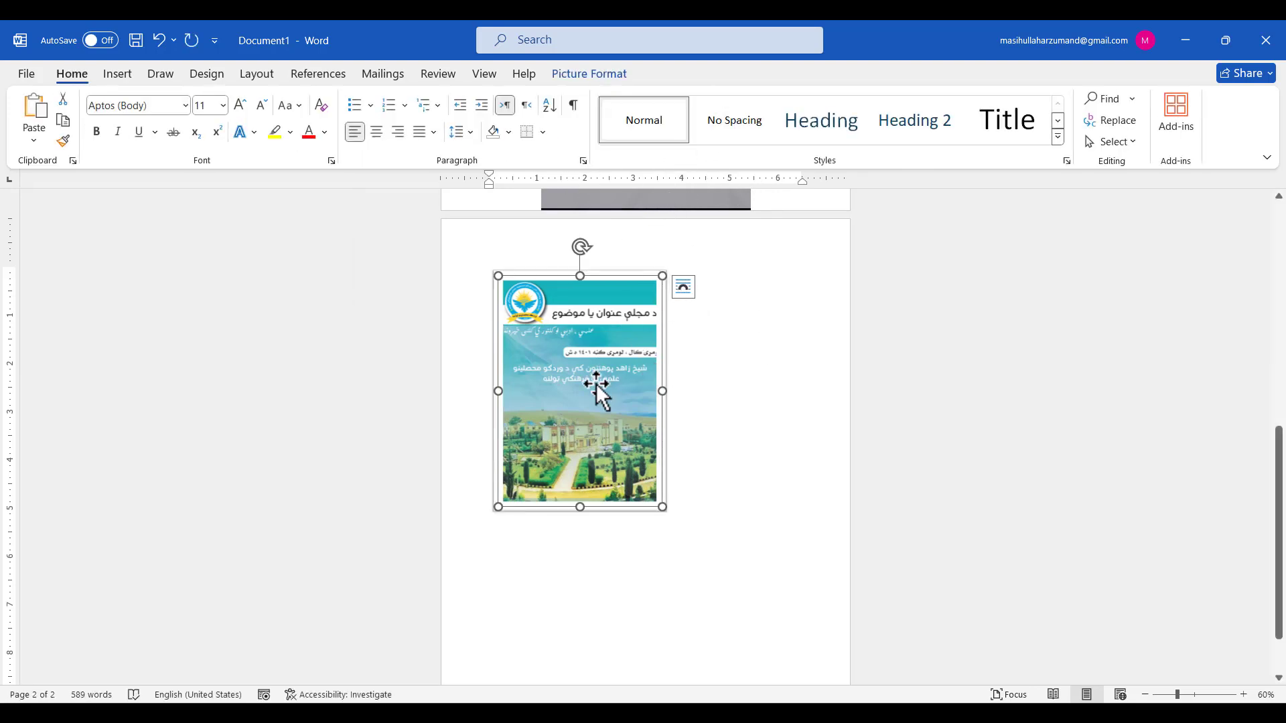
# Preview black as the magazine cover's border color, then view the custom outline color choices and leave without picking one
pyautogui.click(591, 74)
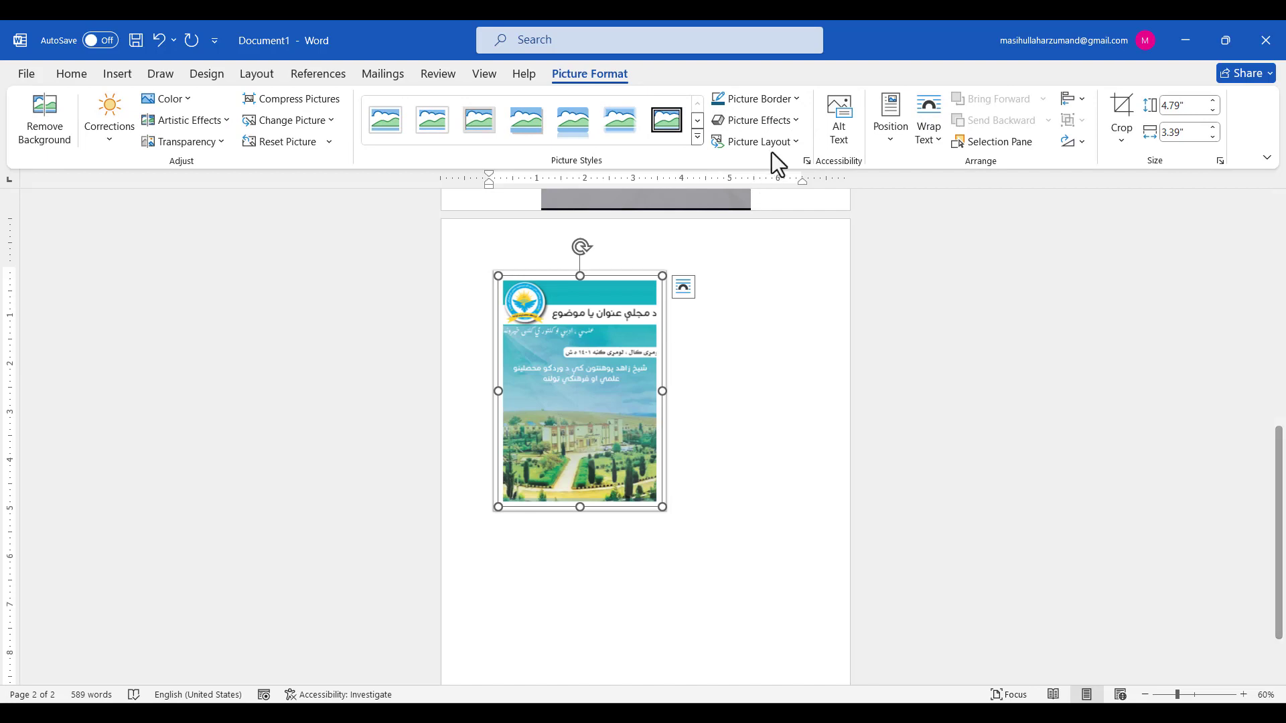
pyautogui.click(797, 100)
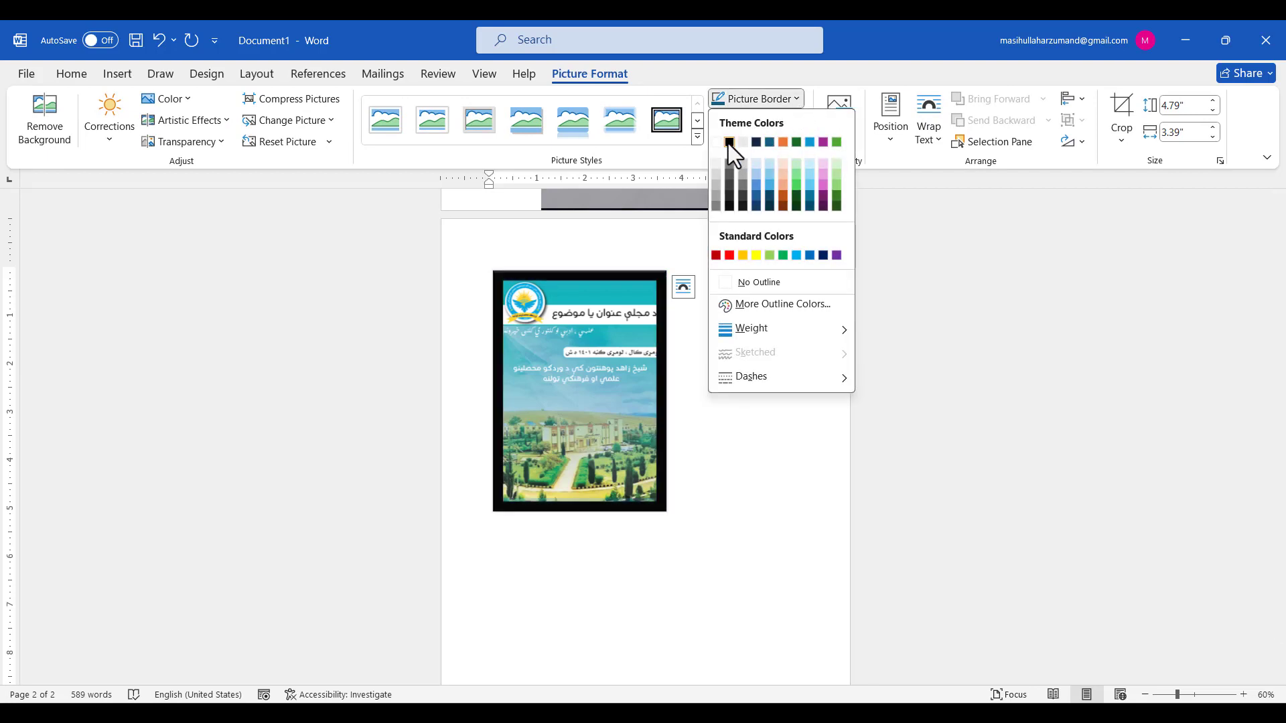
pyautogui.click(803, 305)
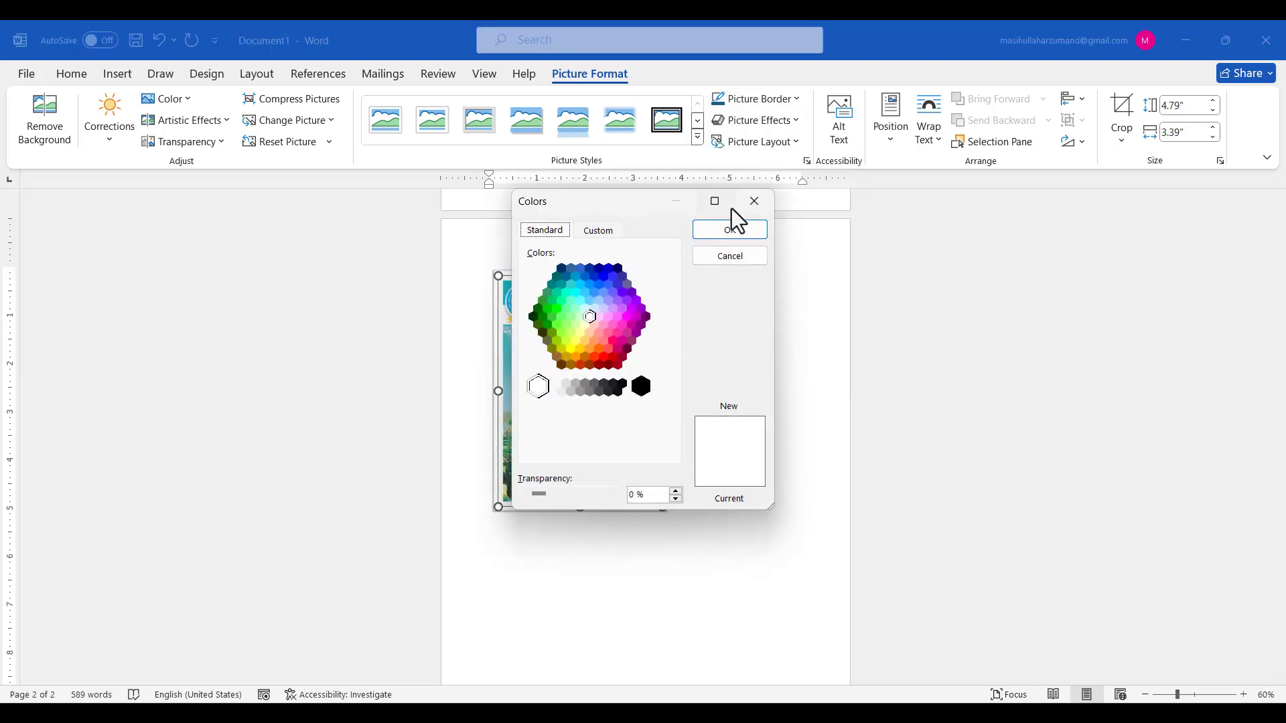
pyautogui.click(726, 256)
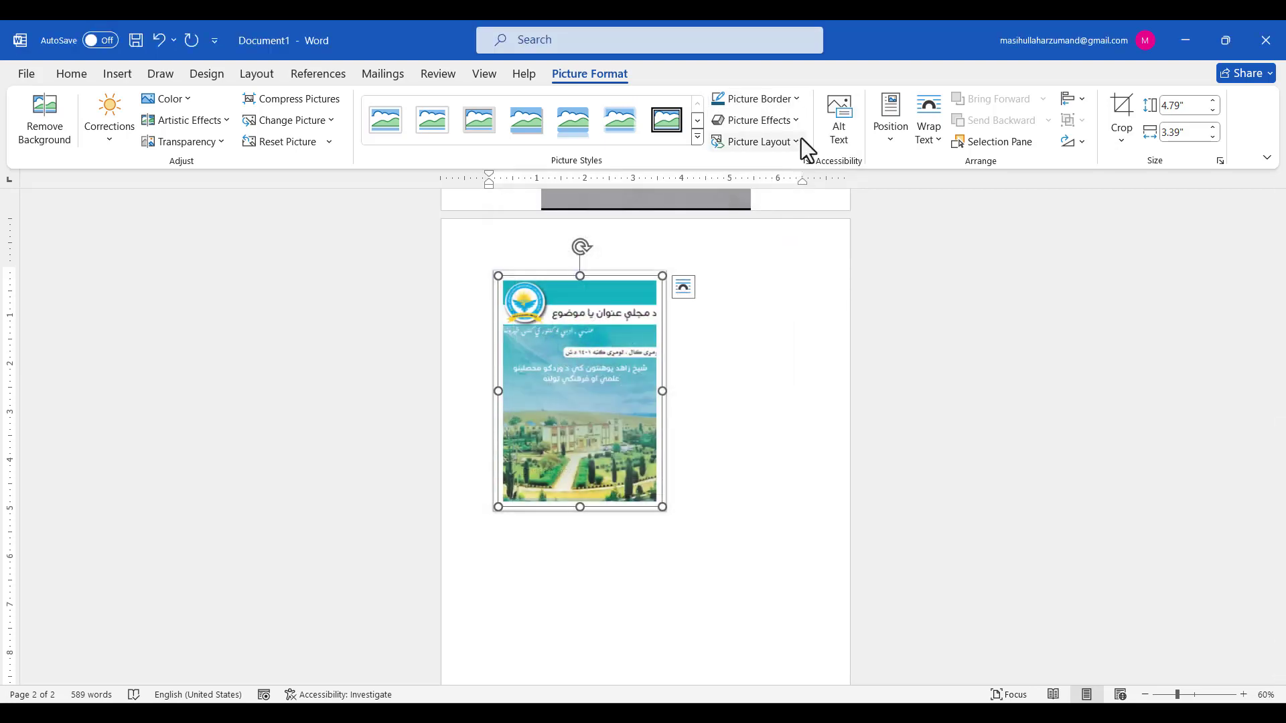
# Preview border line weights on the magazine cover and try a dotted dash style for its border
pyautogui.click(801, 101)
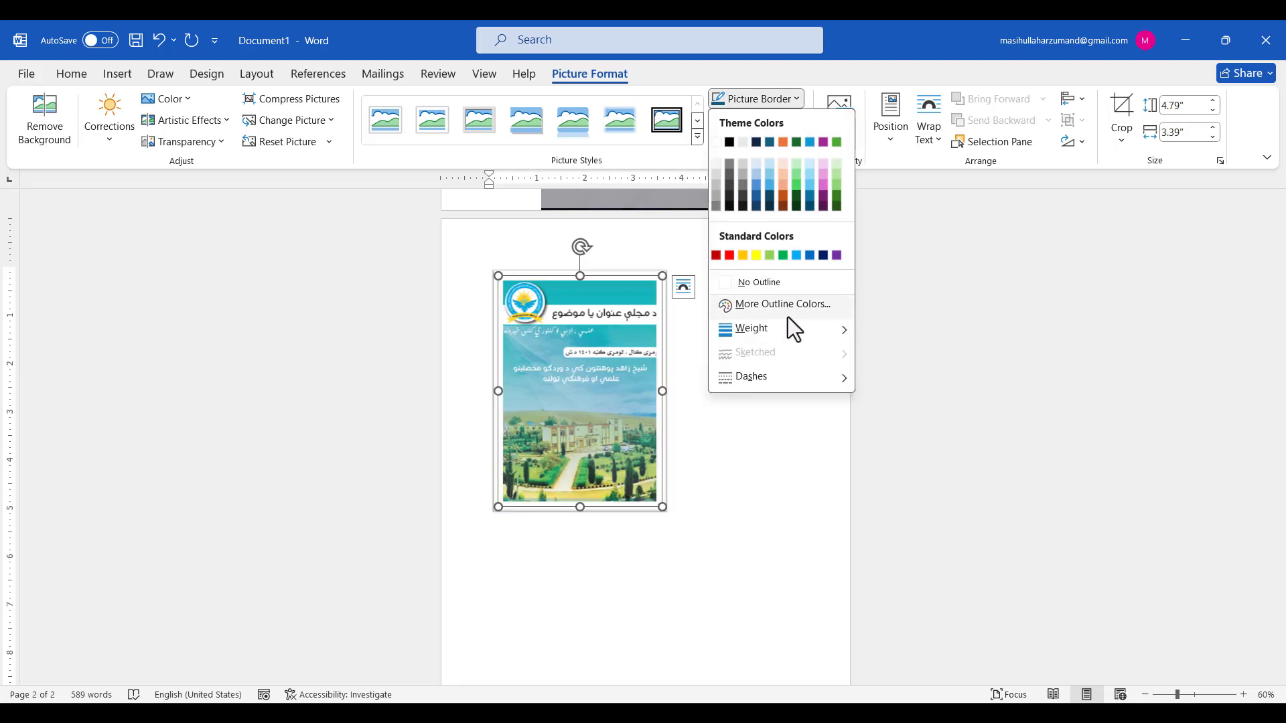
pyautogui.moveTo(789, 327)
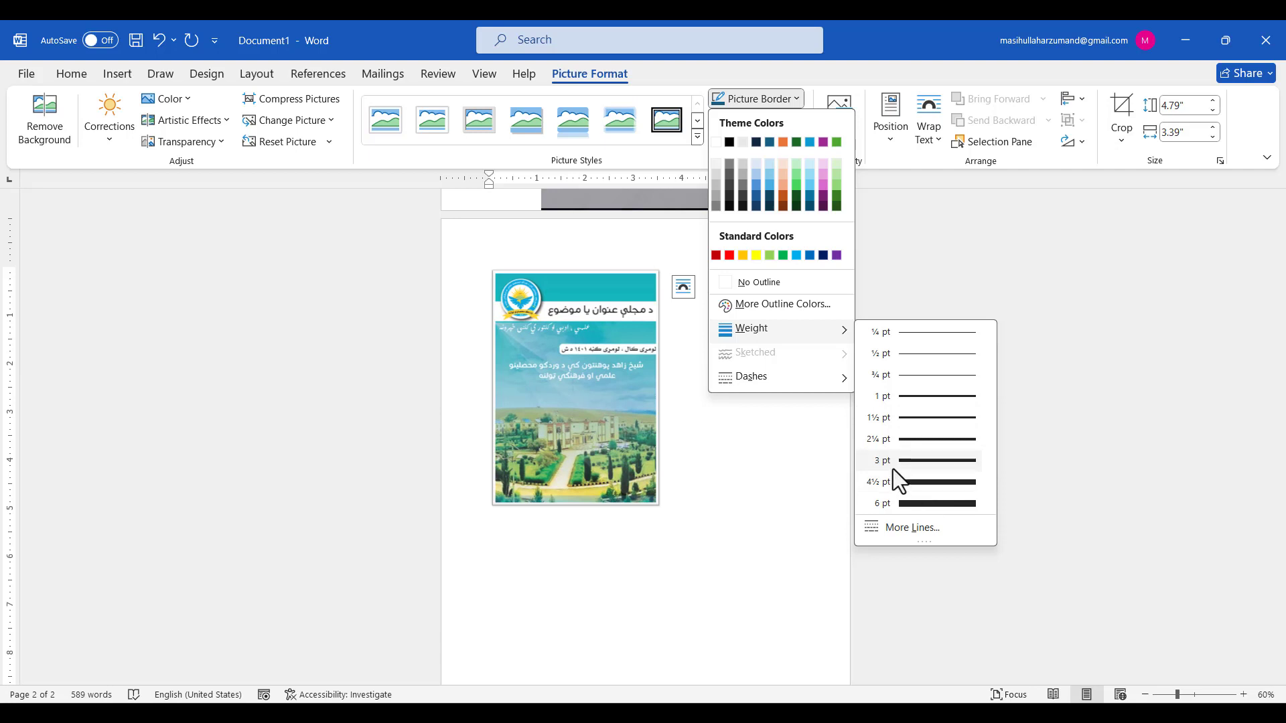
pyautogui.moveTo(782, 374)
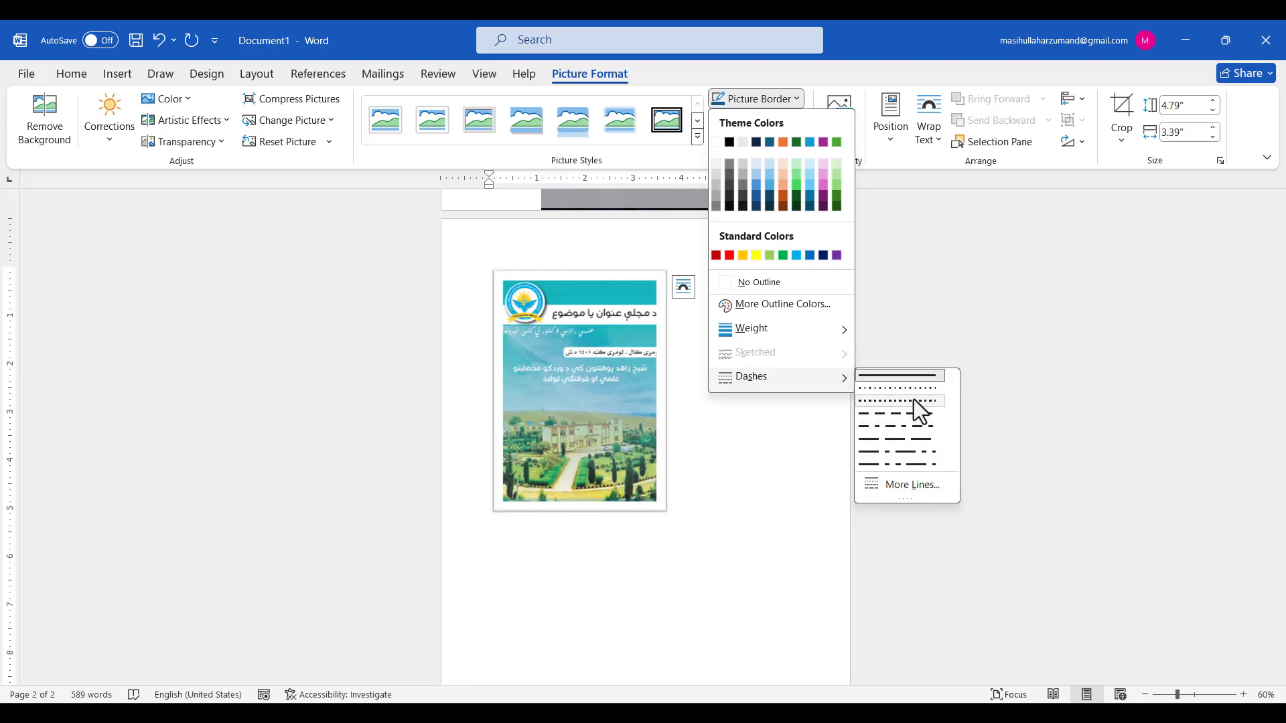
pyautogui.click(914, 399)
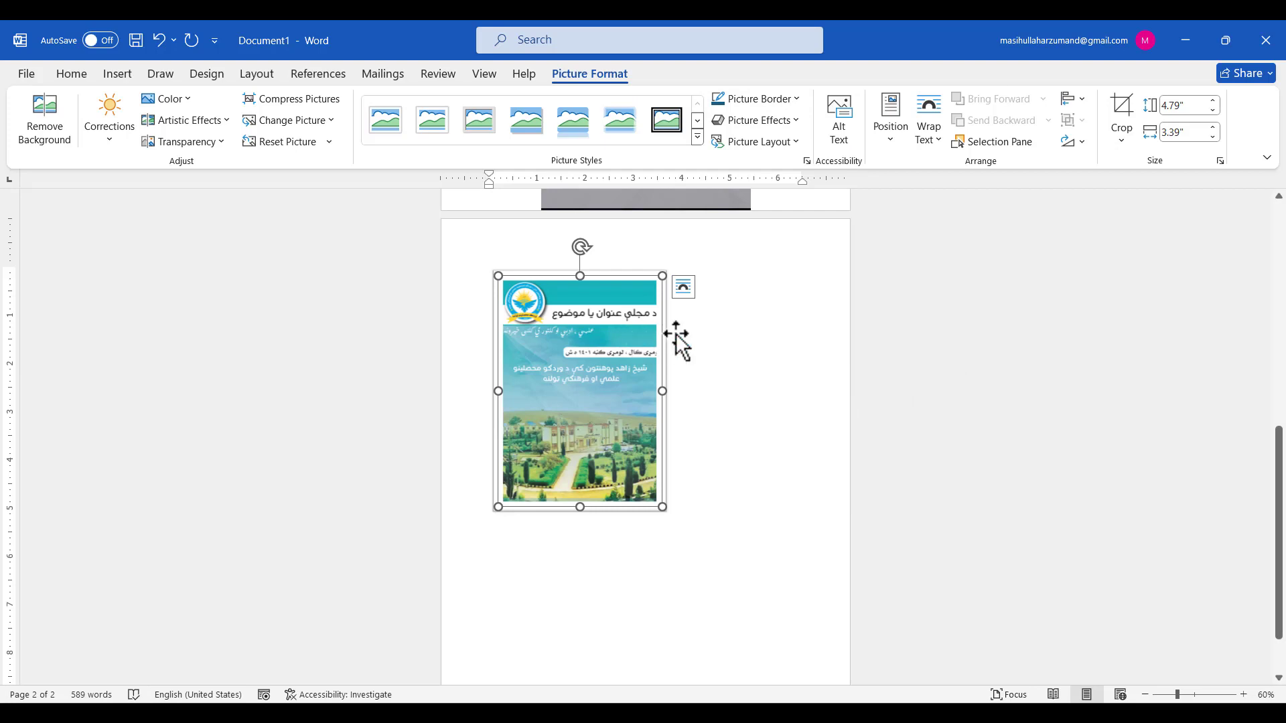
# Set the magazine cover's picture border color to black from the theme colors
pyautogui.click(795, 99)
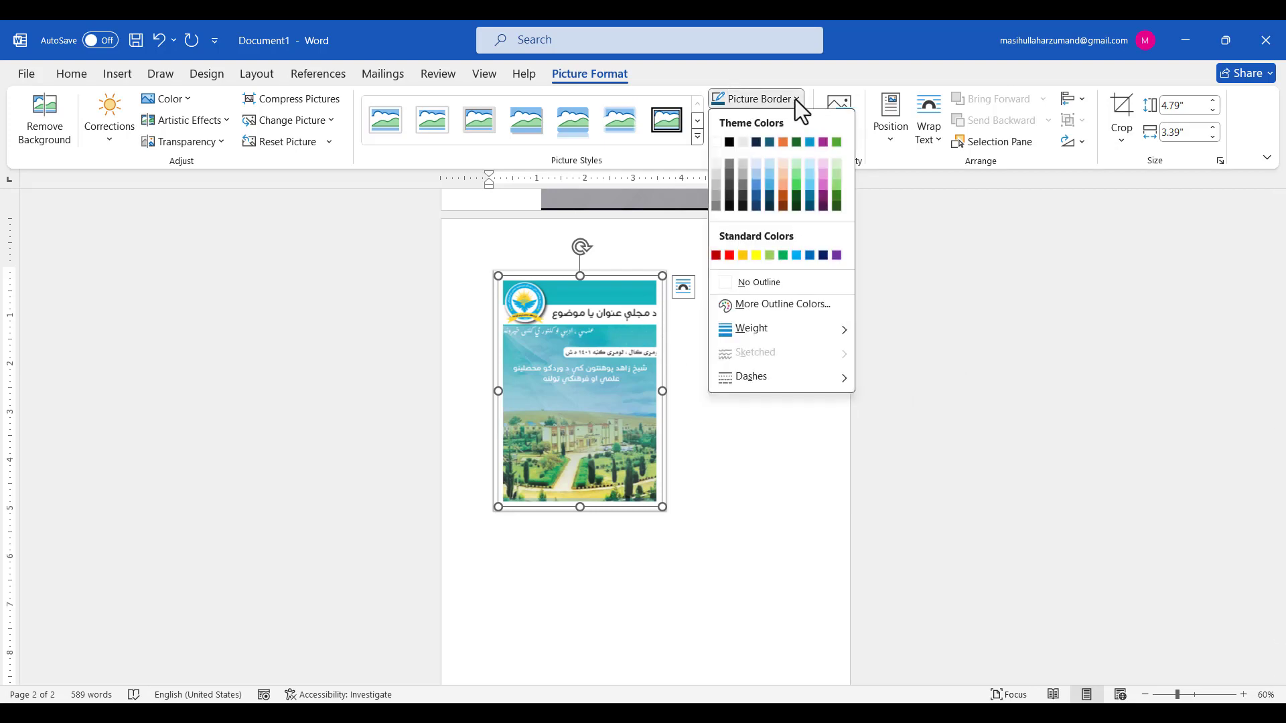
pyautogui.click(733, 143)
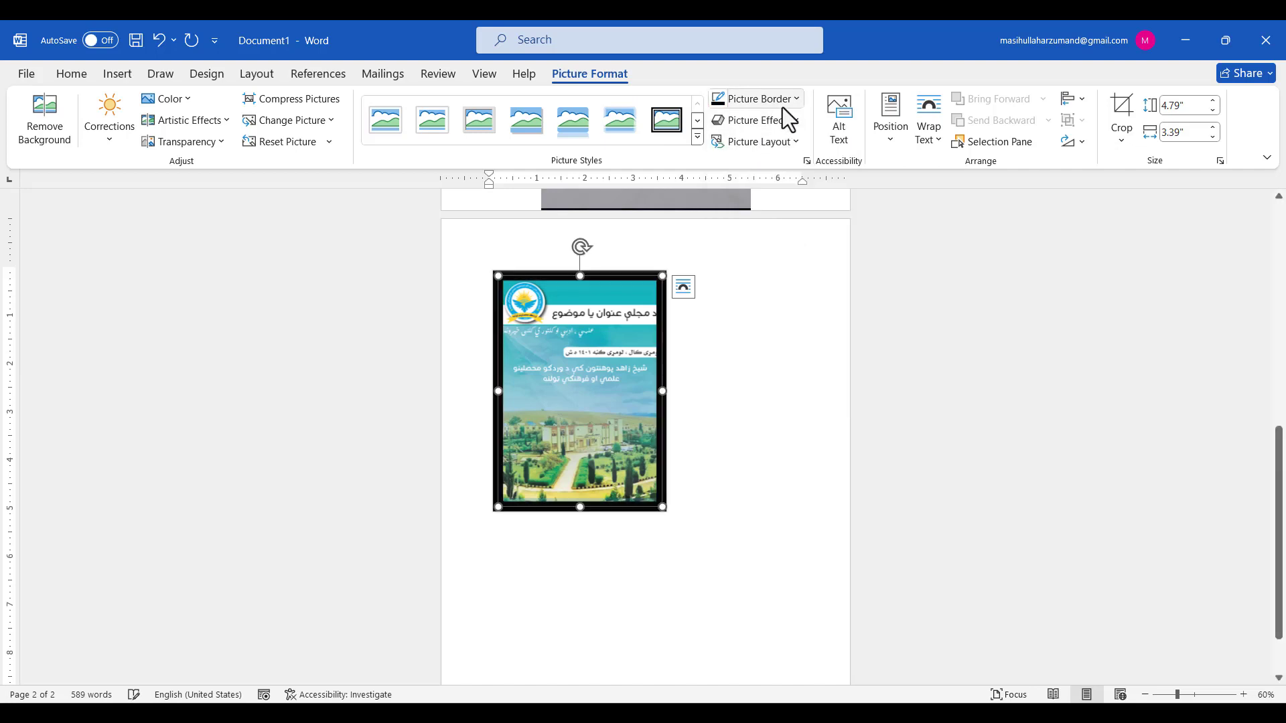
pyautogui.click(800, 100)
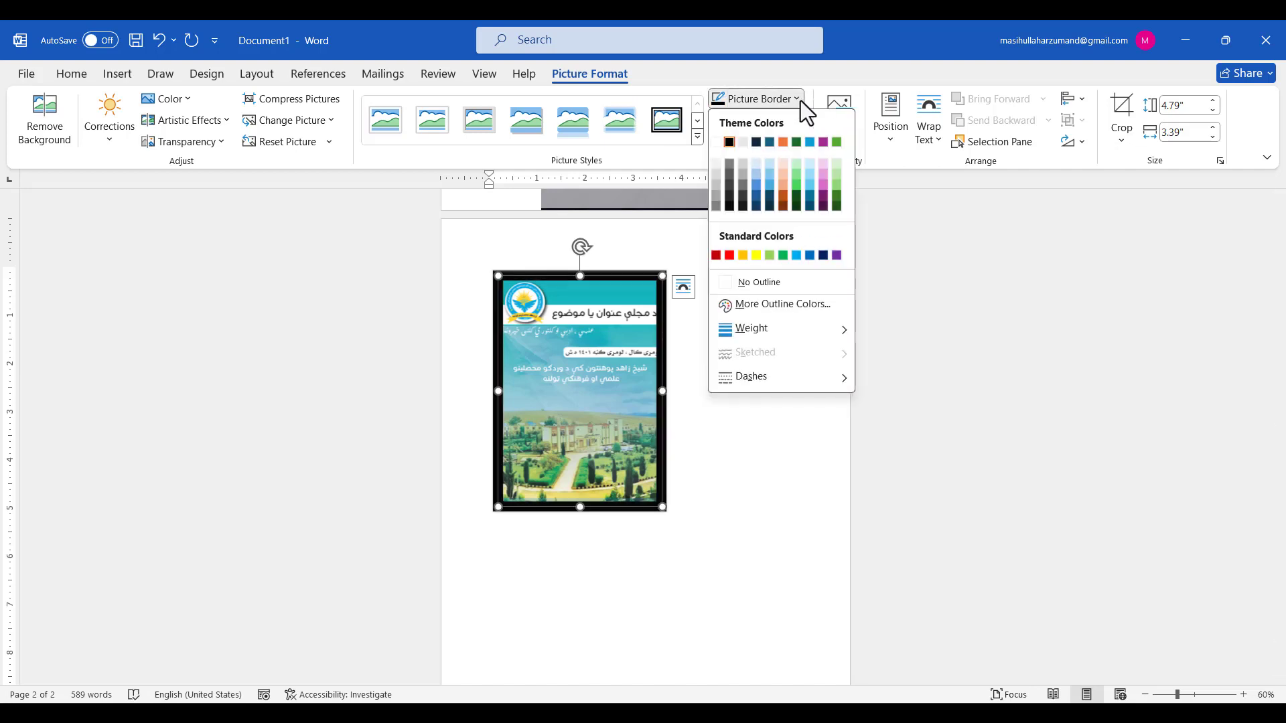
pyautogui.click(801, 101)
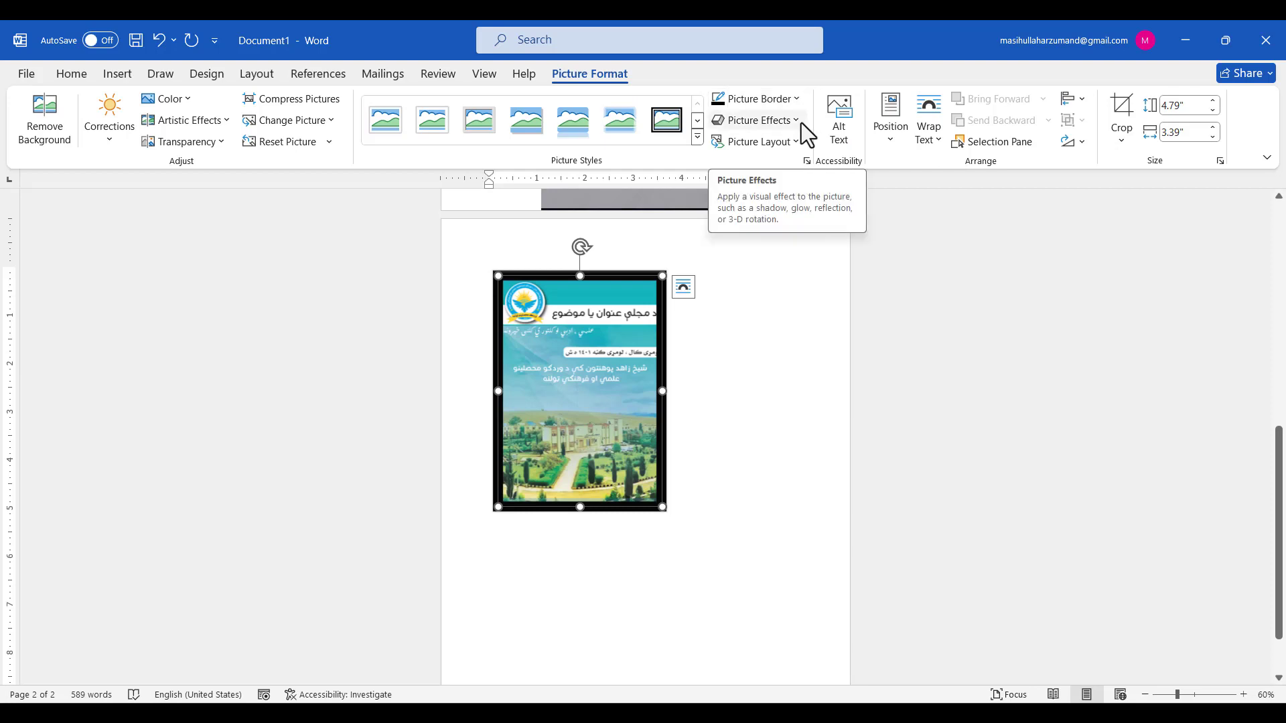
# Preview the Preset, Shadow and Reflection effects on the magazine cover and look through its detailed reflection and other effect settings
pyautogui.click(800, 123)
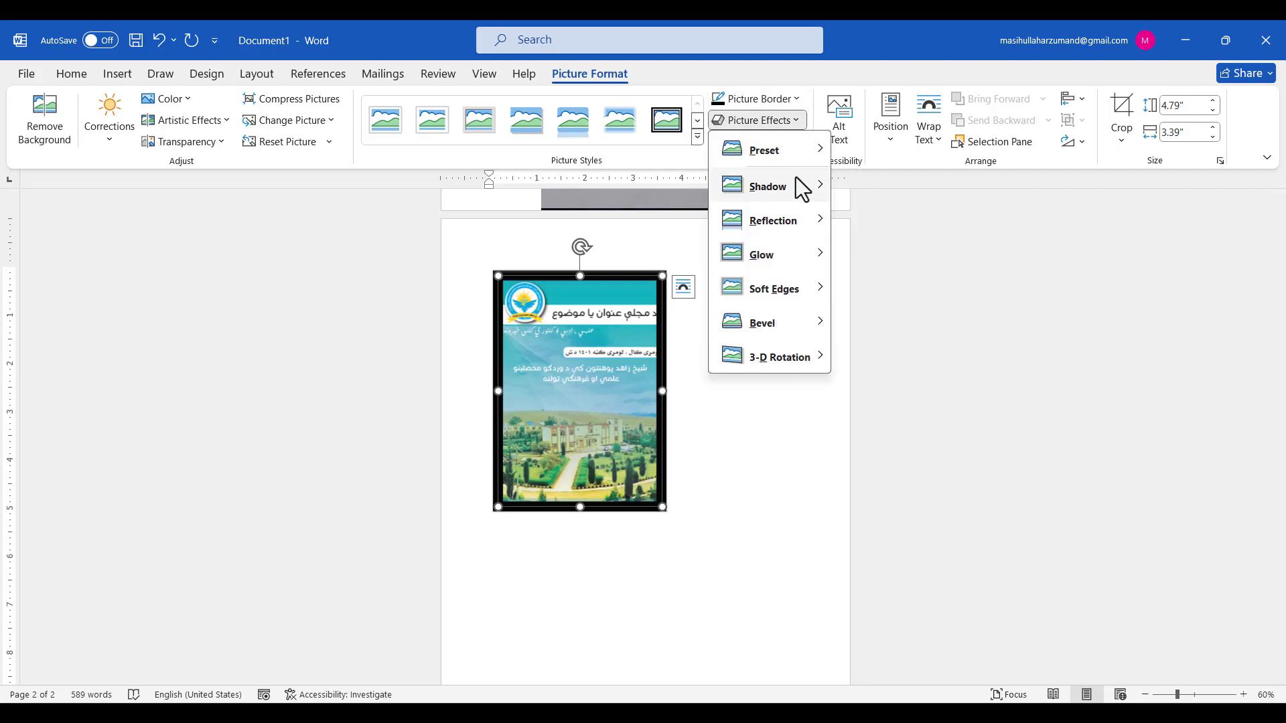
pyautogui.moveTo(805, 159)
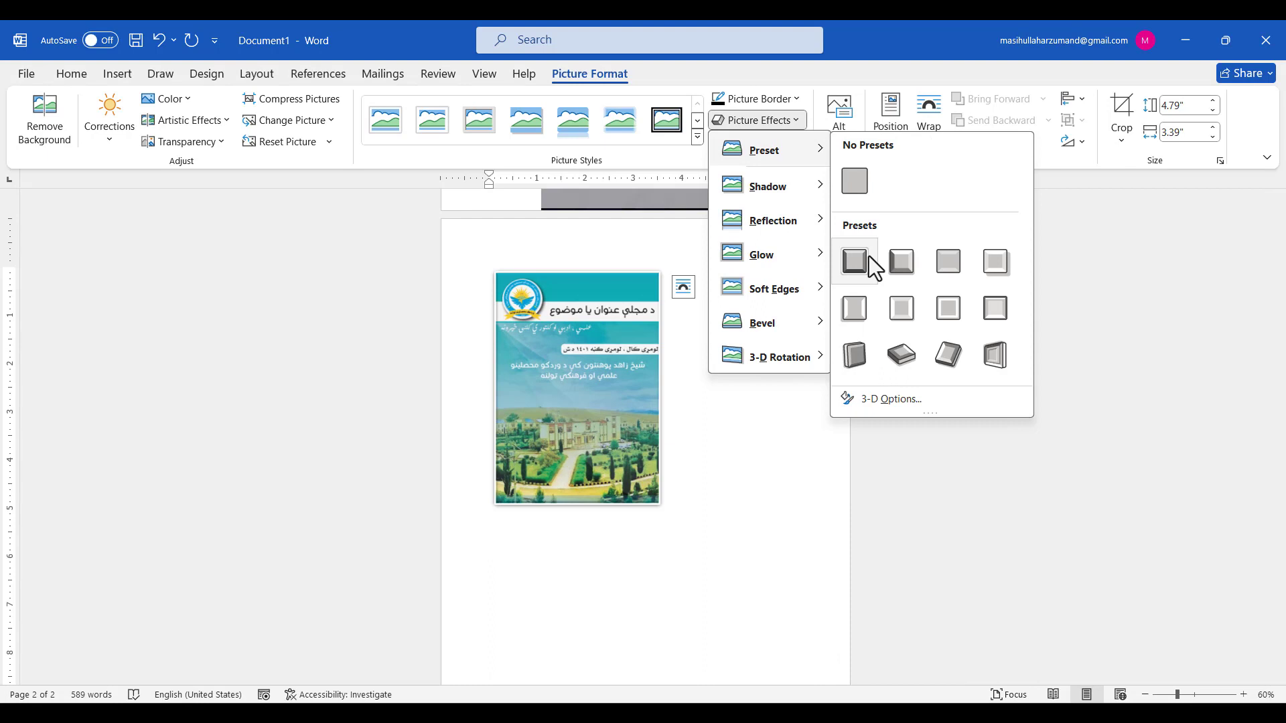
pyautogui.moveTo(788, 182)
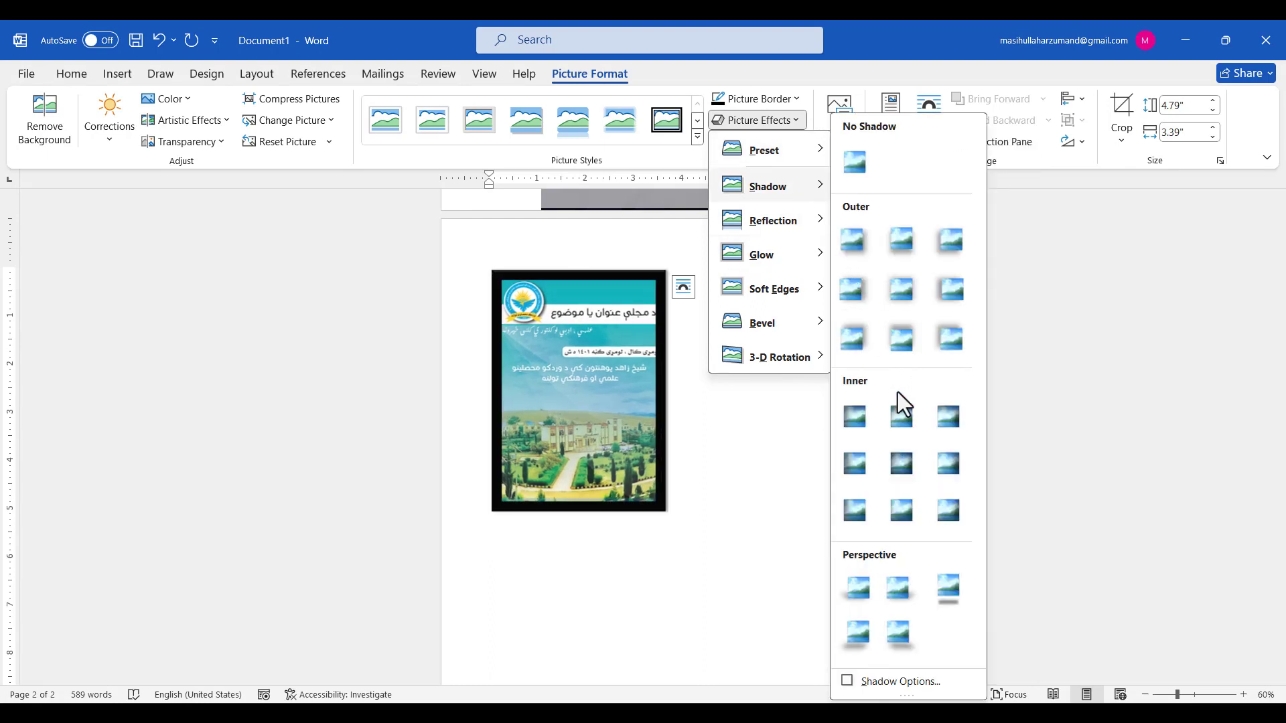
pyautogui.moveTo(803, 223)
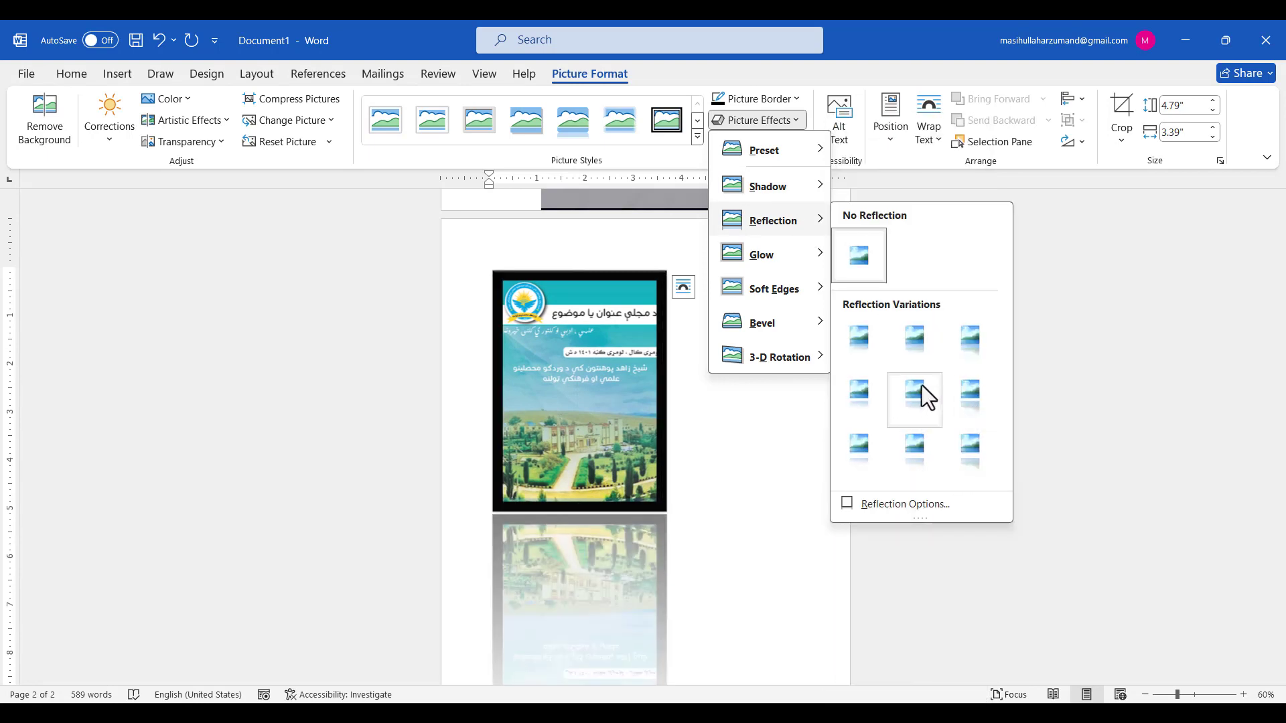
pyautogui.moveTo(777, 252)
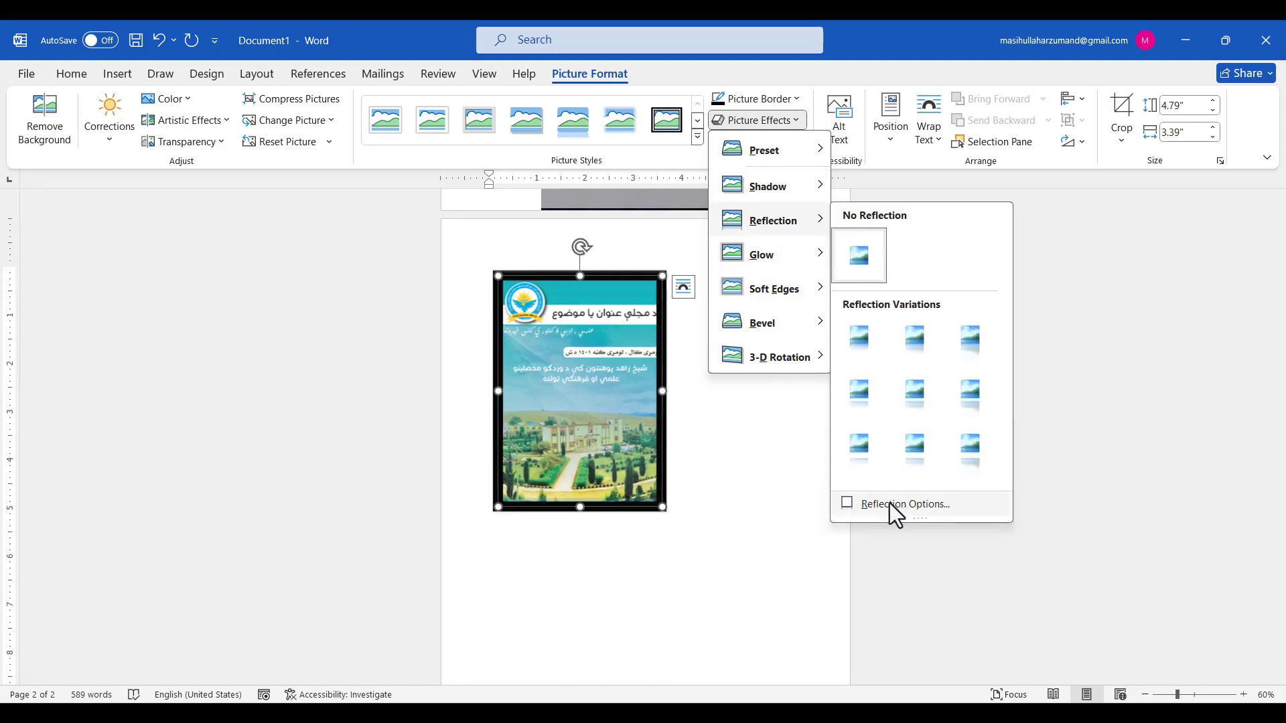
pyautogui.click(890, 504)
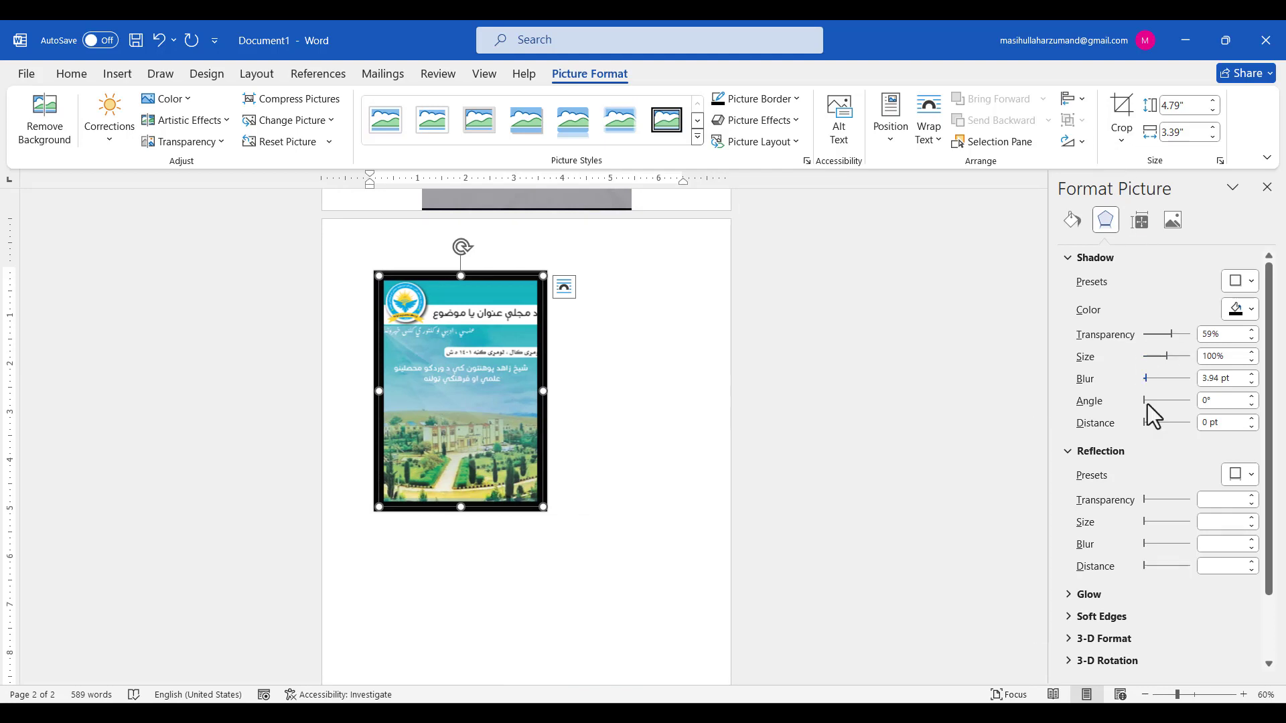
pyautogui.moveTo(1270, 334); pyautogui.dragTo(1276, 519)
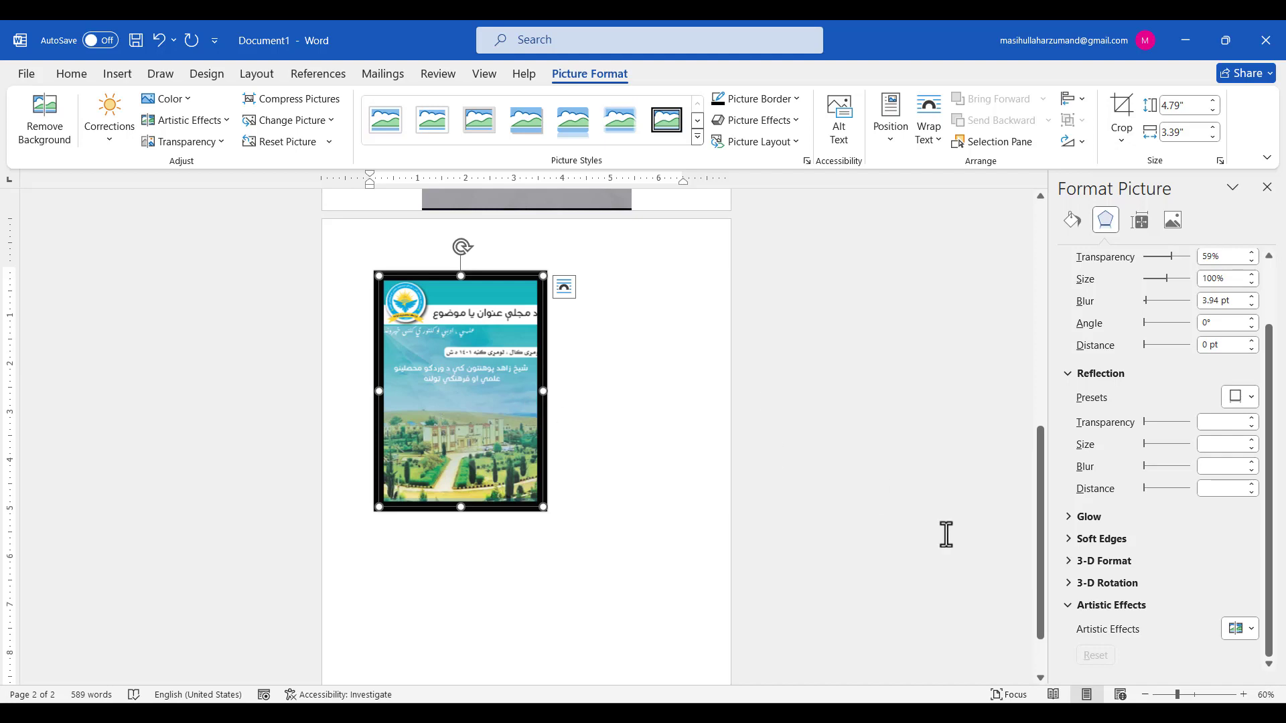
# Try converting the magazine cover to a captioned SmartArt picture layout, view its design and format options, and undo the conversion
pyautogui.click(803, 147)
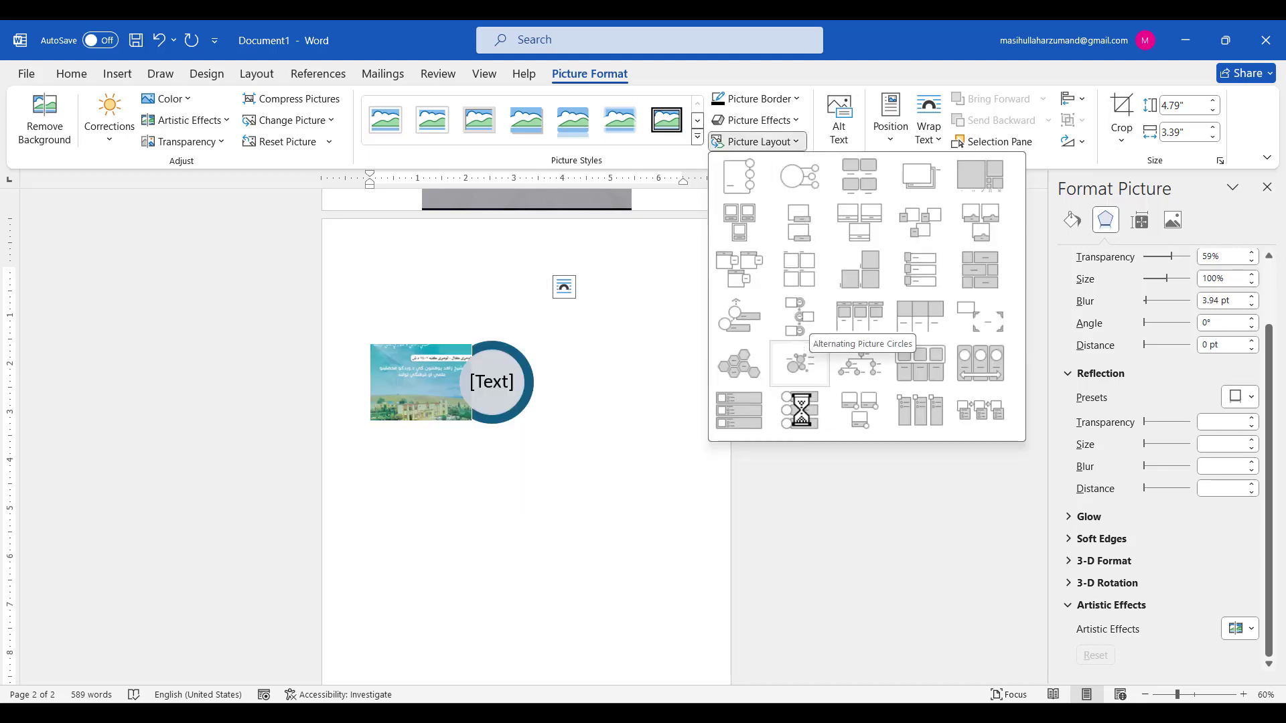
pyautogui.click(919, 190)
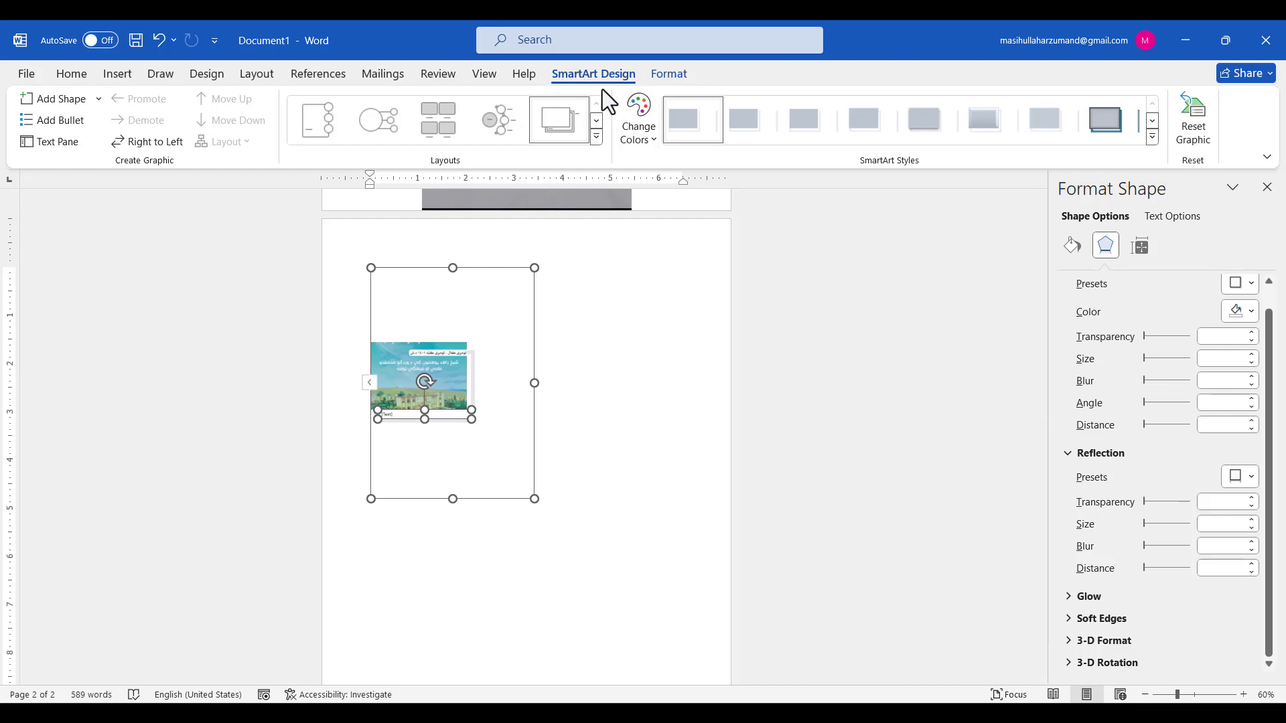
pyautogui.click(672, 75)
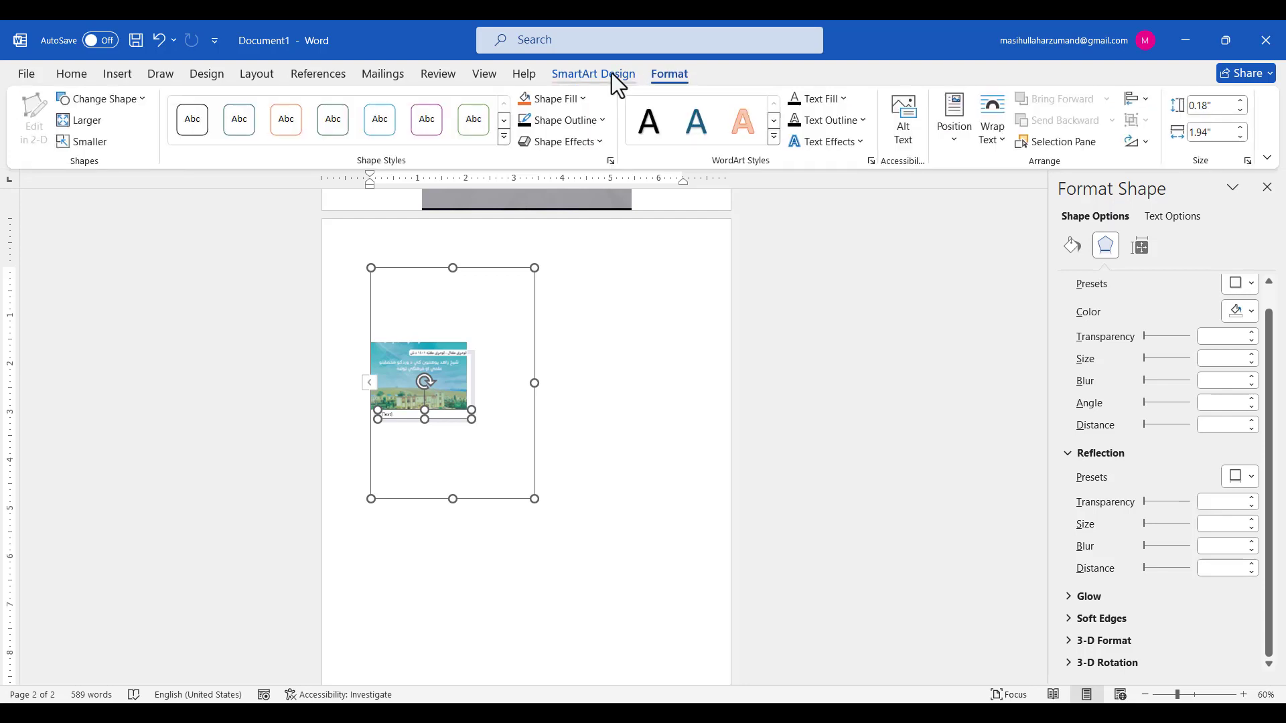
pyautogui.click(612, 73)
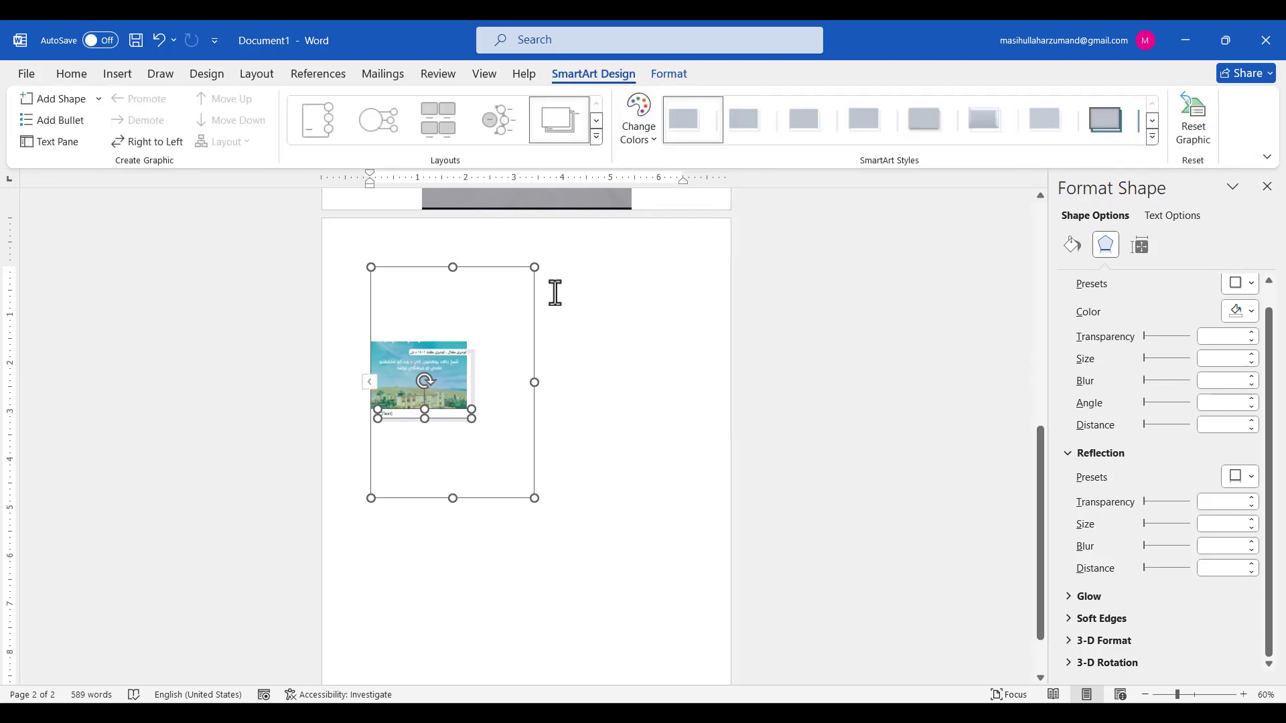
pyautogui.click(541, 356)
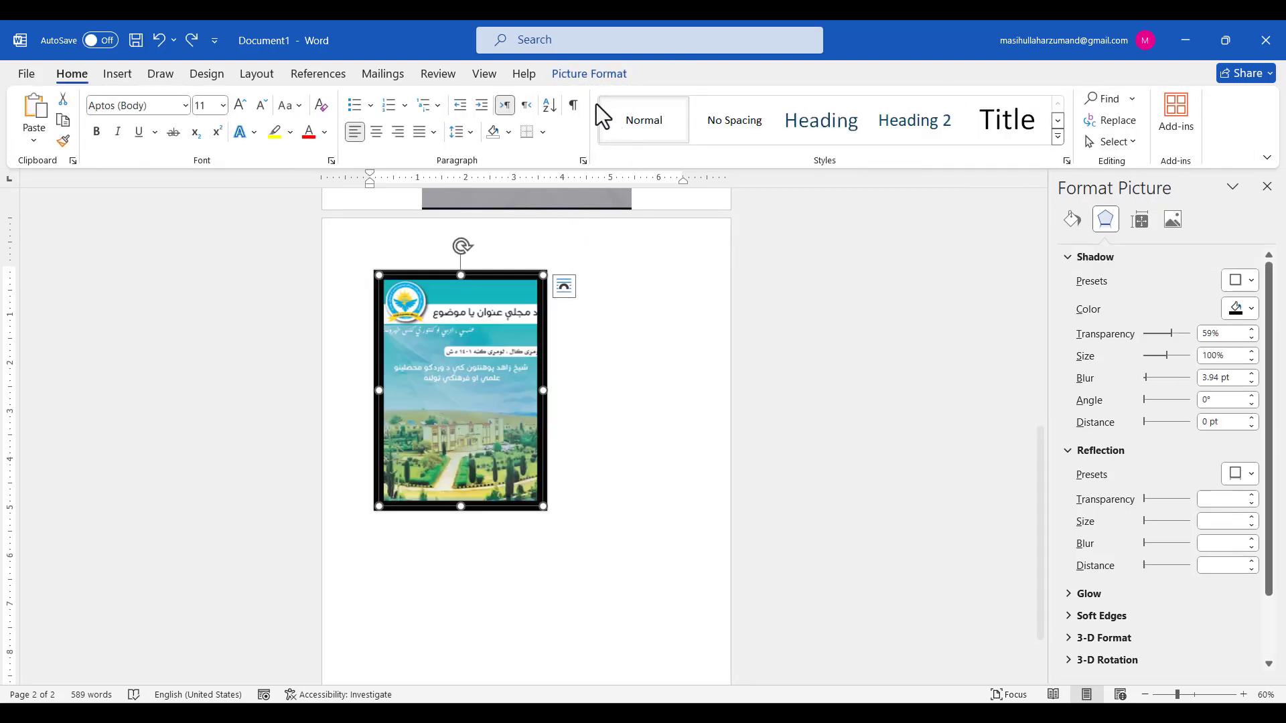
# Try to generate alt text automatically for the magazine cover
pyautogui.click(589, 75)
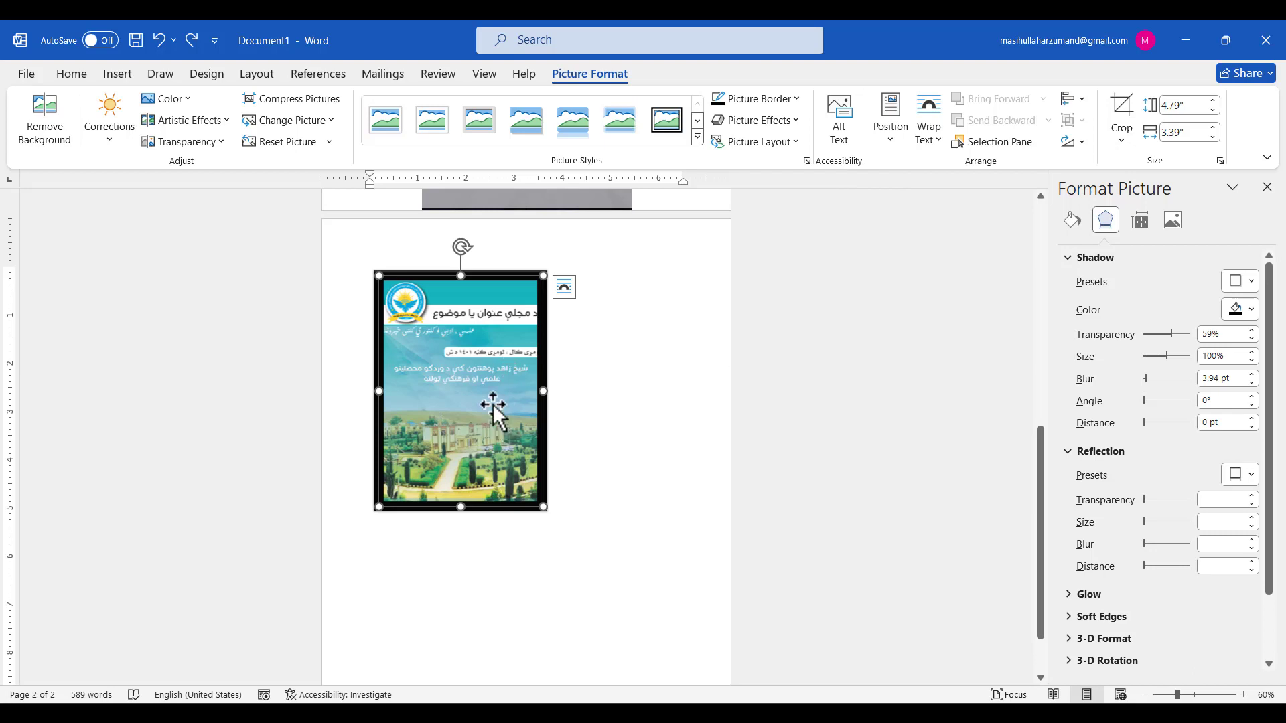
pyautogui.click(845, 141)
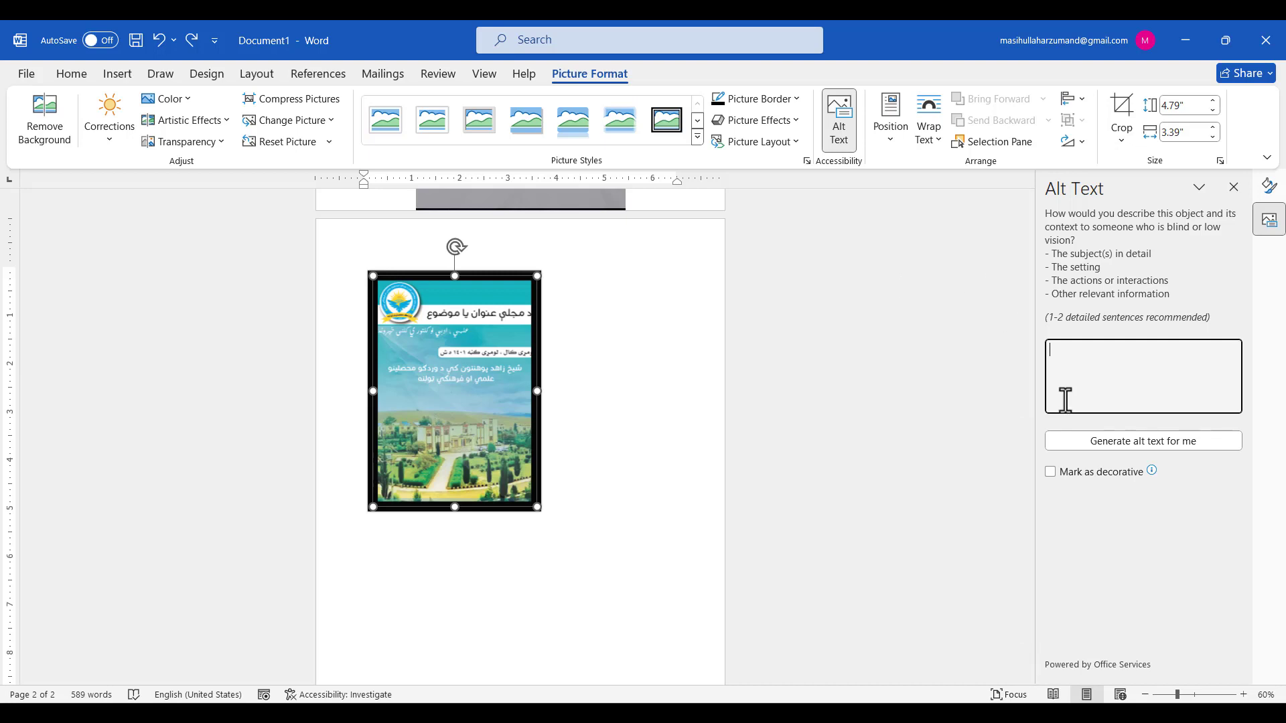
pyautogui.click(1081, 440)
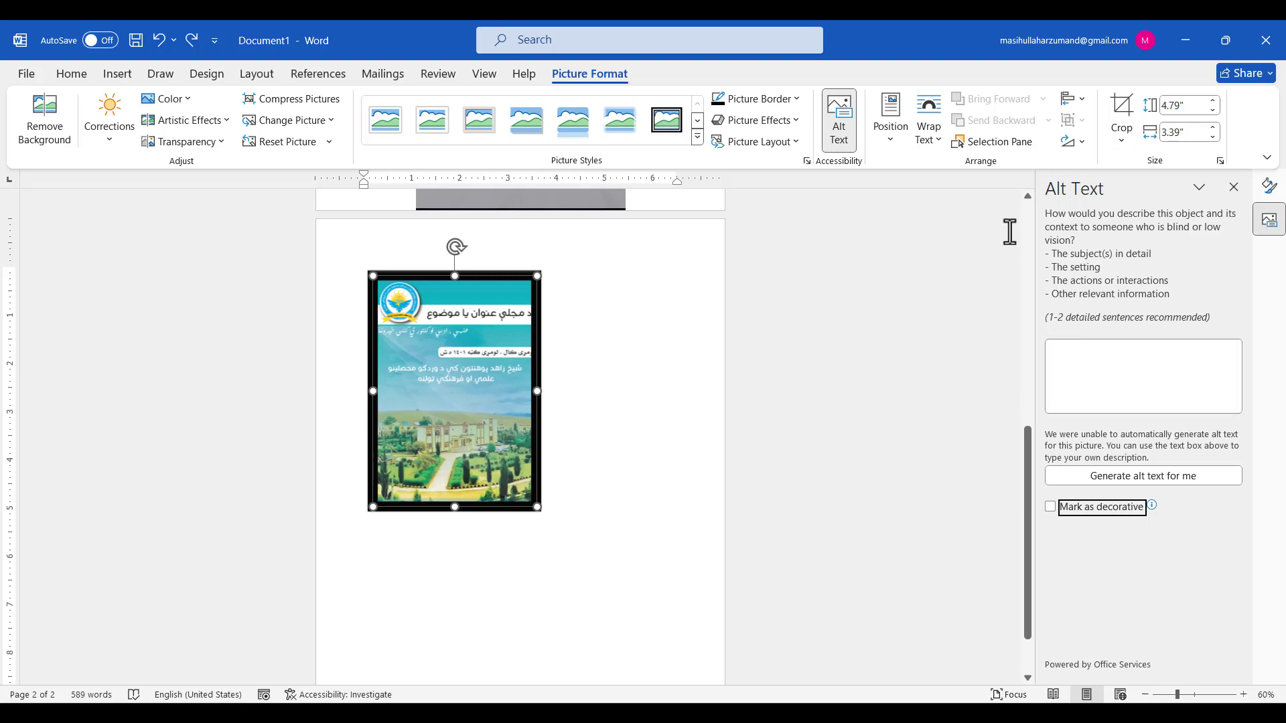
# Examine the picture position and text wrapping options for the magazine cover without changing its placement
pyautogui.click(900, 155)
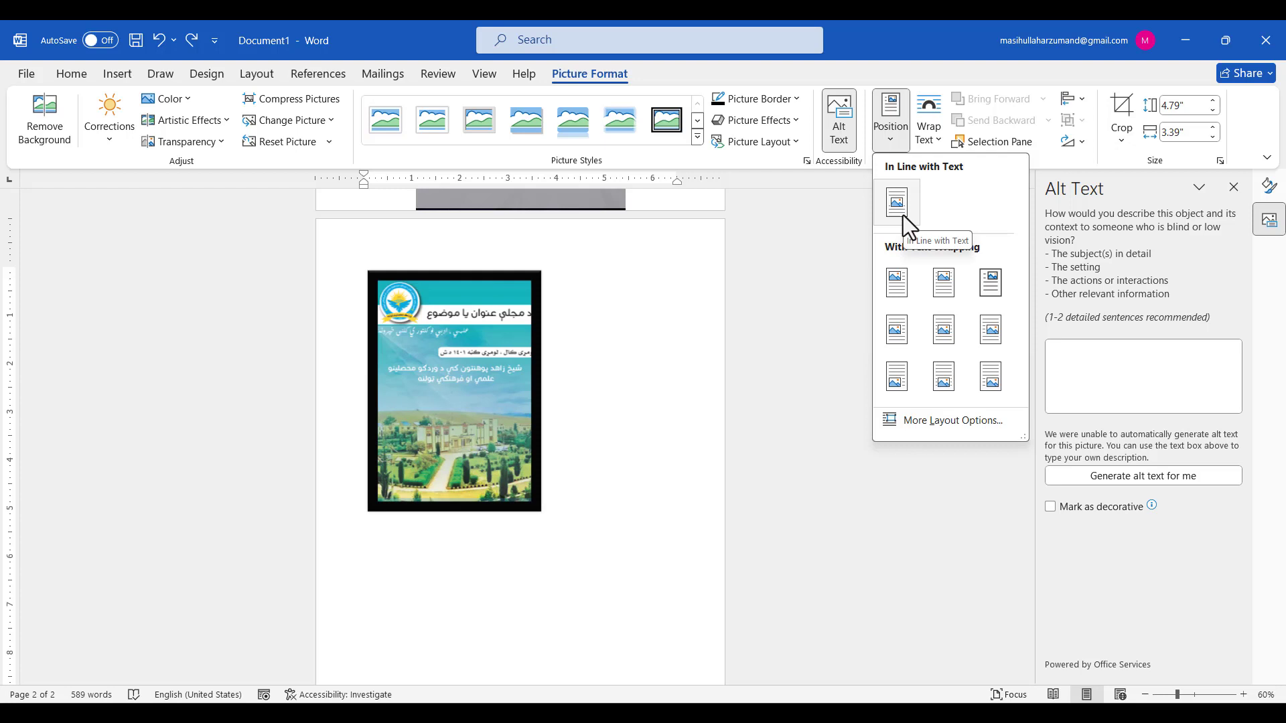
pyautogui.click(940, 147)
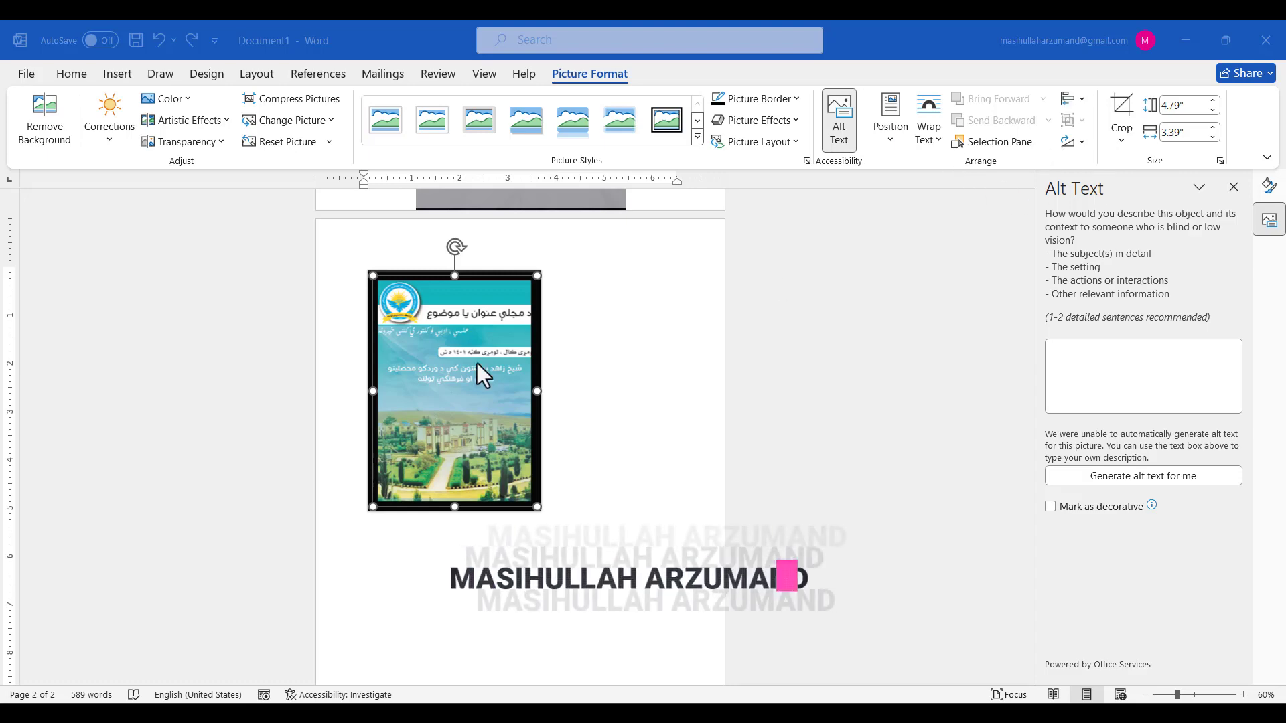
# Minimize the Document1 and Document2 windows to return to the desktop
pyautogui.scroll(5, 659, 368)
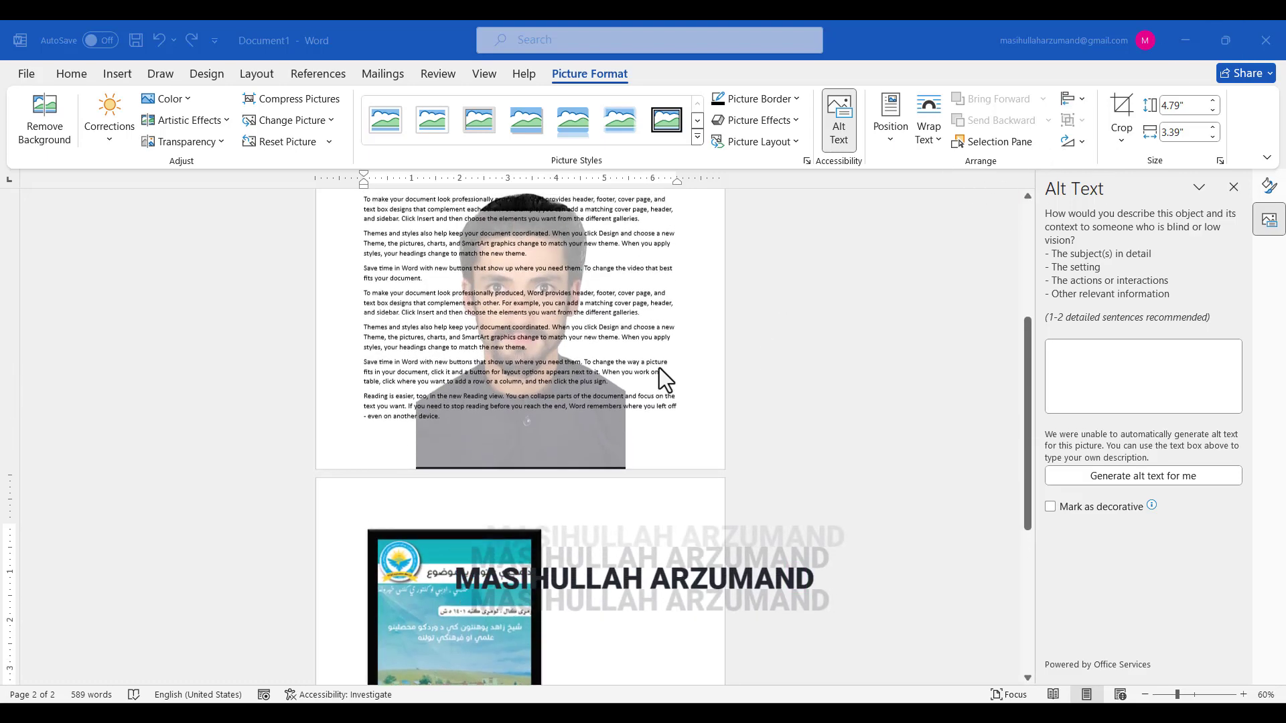
pyautogui.click(1186, 49)
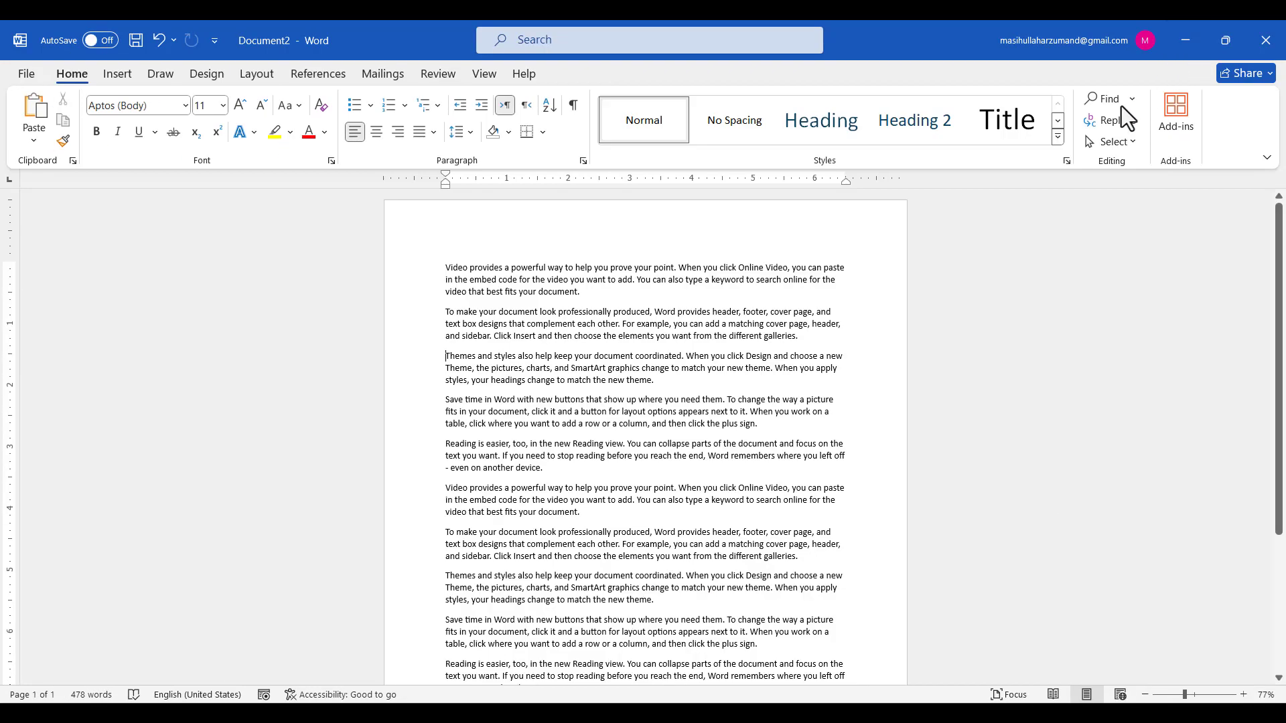
pyautogui.click(1183, 51)
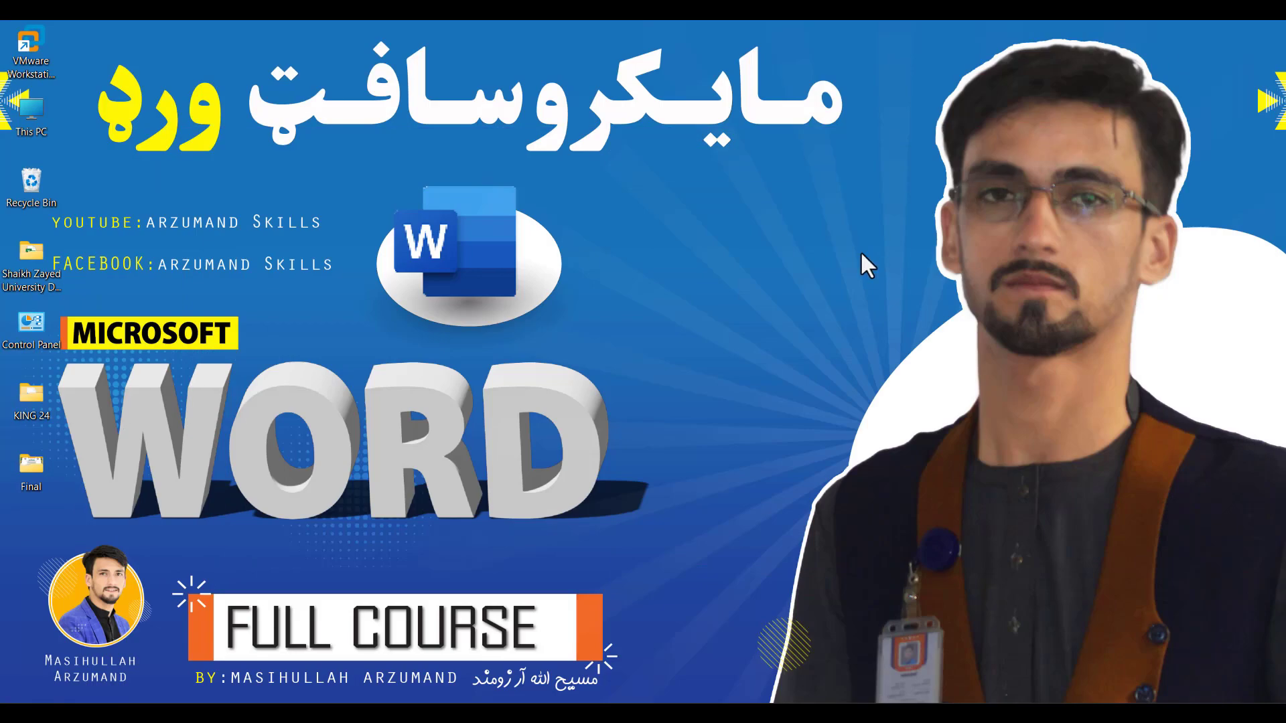